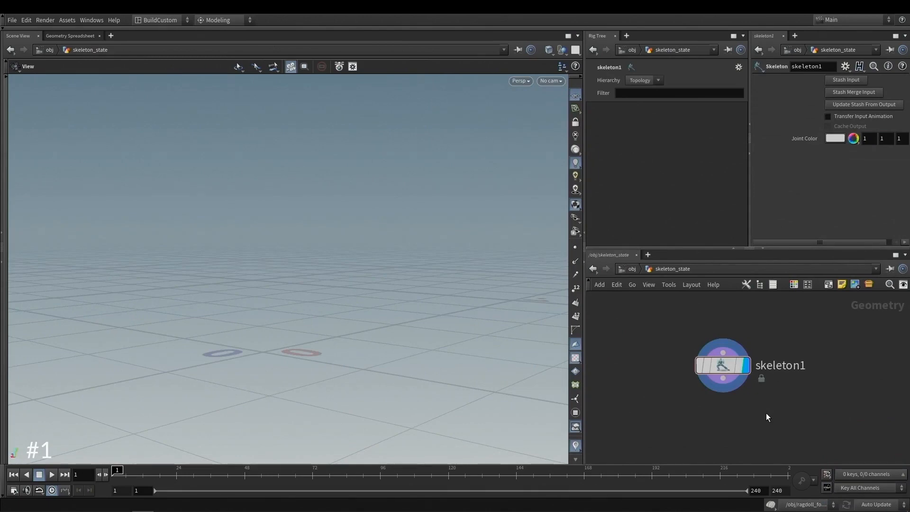
Draw a curved chain of five joints rising from the grid origin with the Skeleton tool, and switch to Modify mode.
click(722, 365)
drag(324, 315, 335, 306)
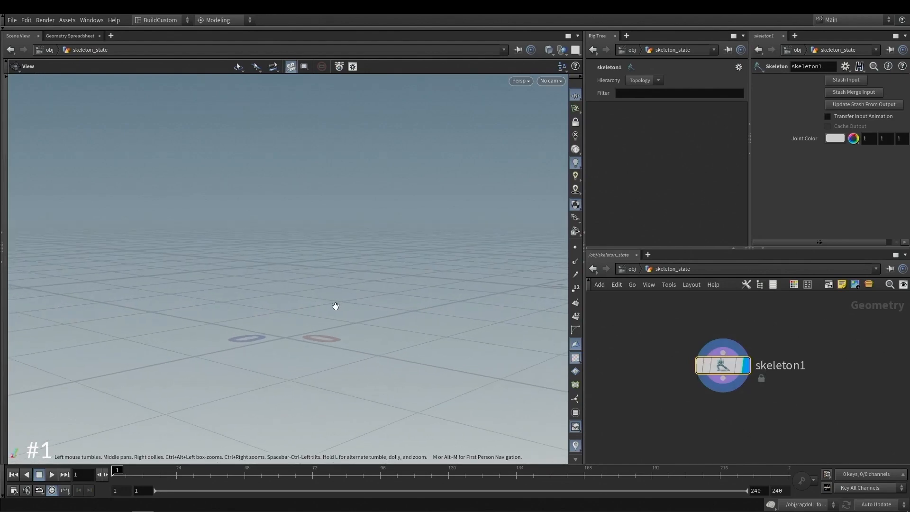
key(Return)
click(298, 341)
click(345, 271)
click(378, 208)
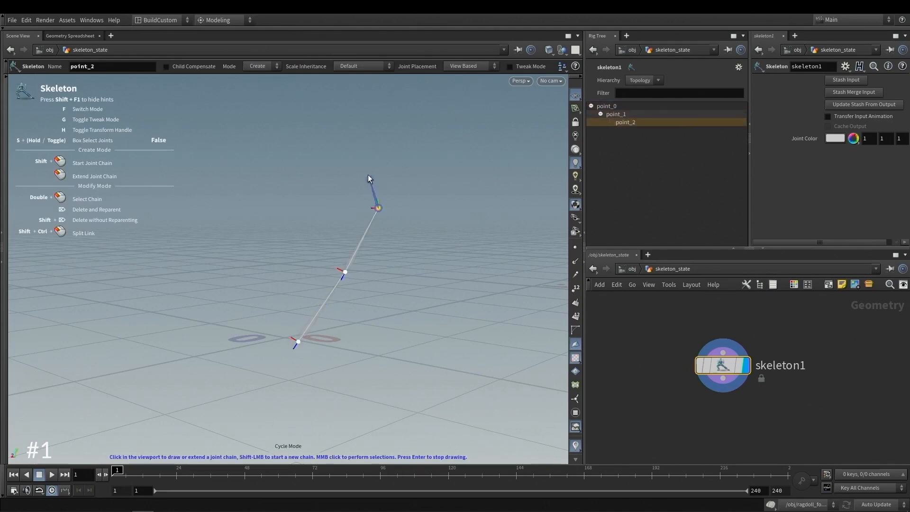
click(367, 175)
click(331, 130)
key(f)
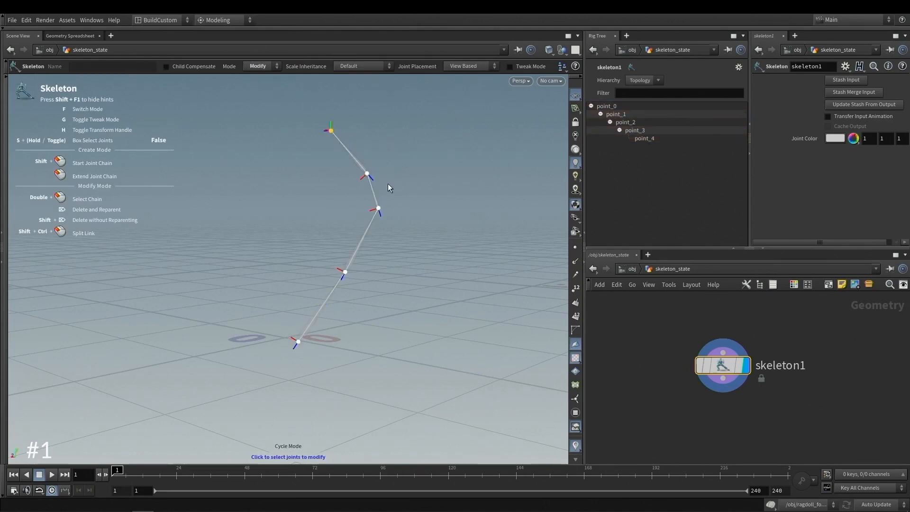
Examine the new joint chain from several angles and review the skeleton commands for orienting joints and the construction plane.
key(space)
drag(388, 183, 313, 189)
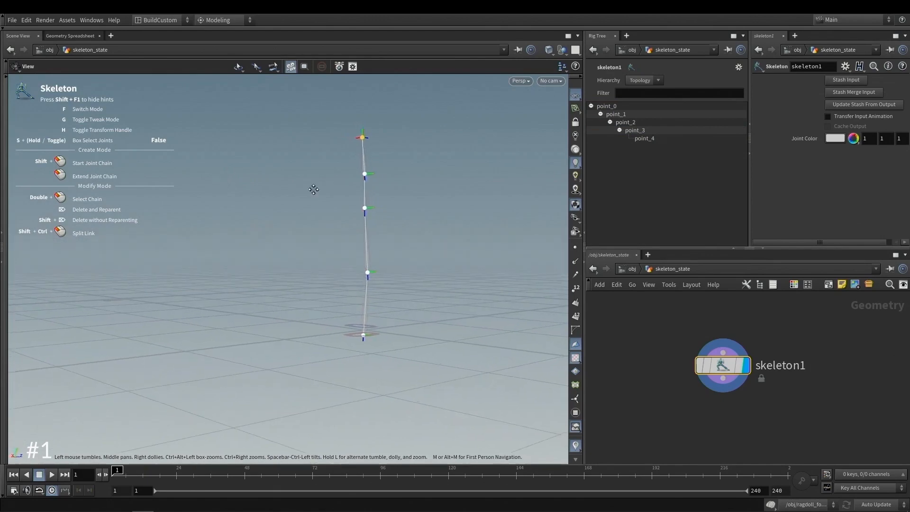
key(space)
drag(366, 297, 391, 235)
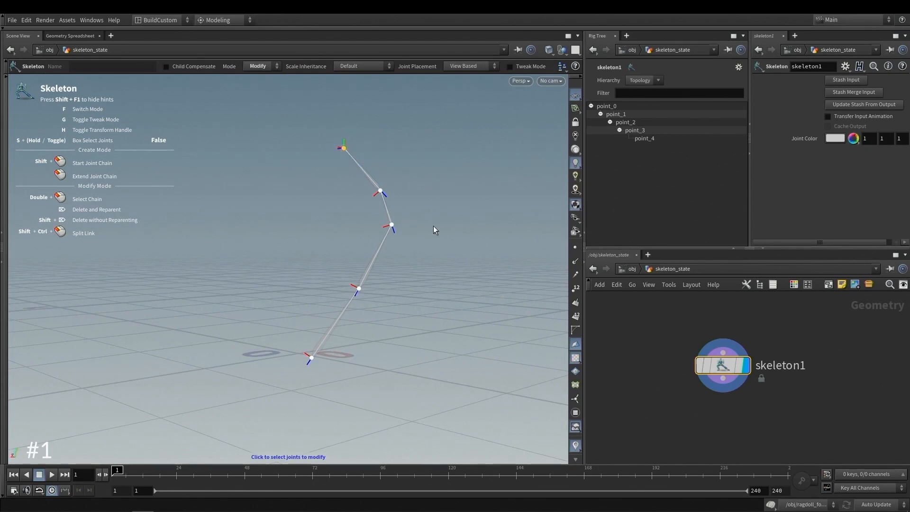
drag(433, 225, 375, 260)
right_click(425, 141)
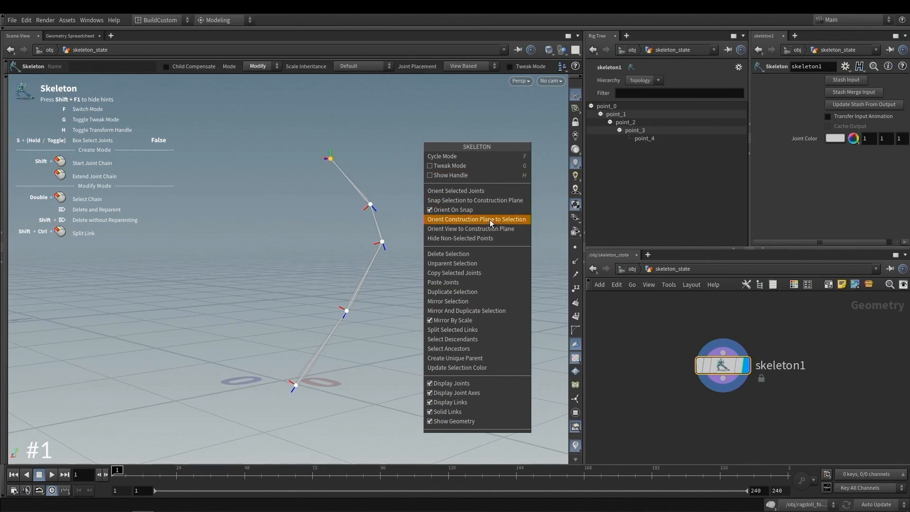
click(391, 167)
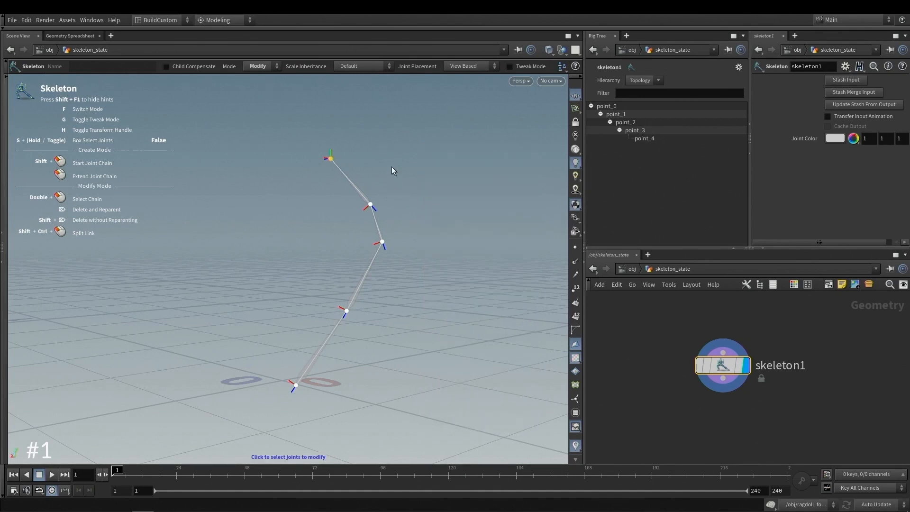
Display the construction plane in the viewport and hide the reference grid.
click(574, 97)
click(574, 98)
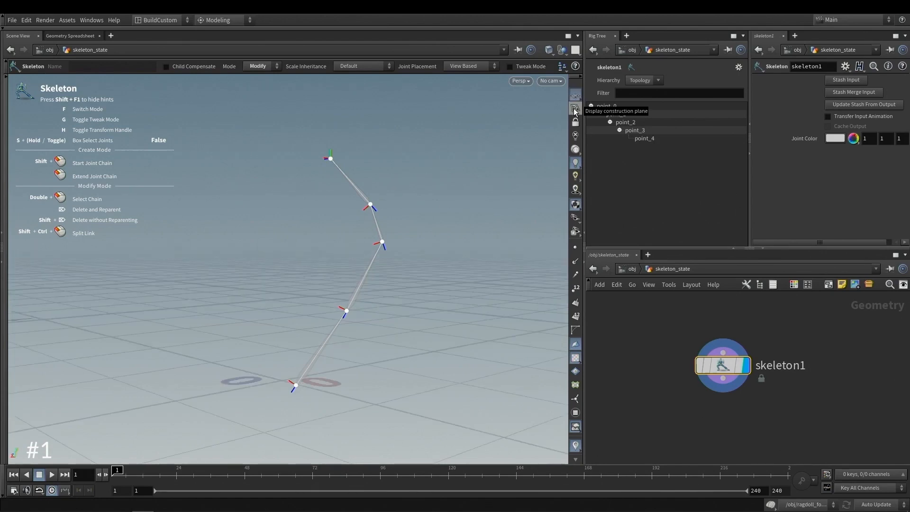
click(574, 109)
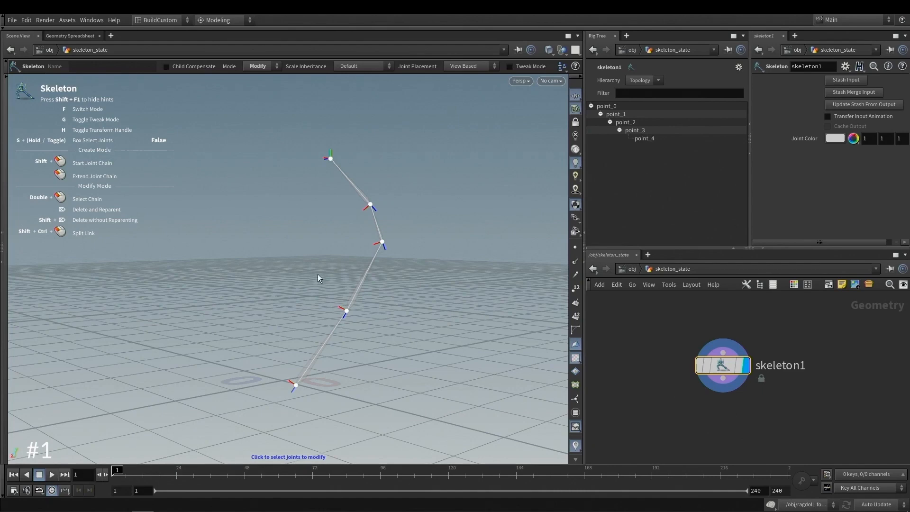
click(576, 95)
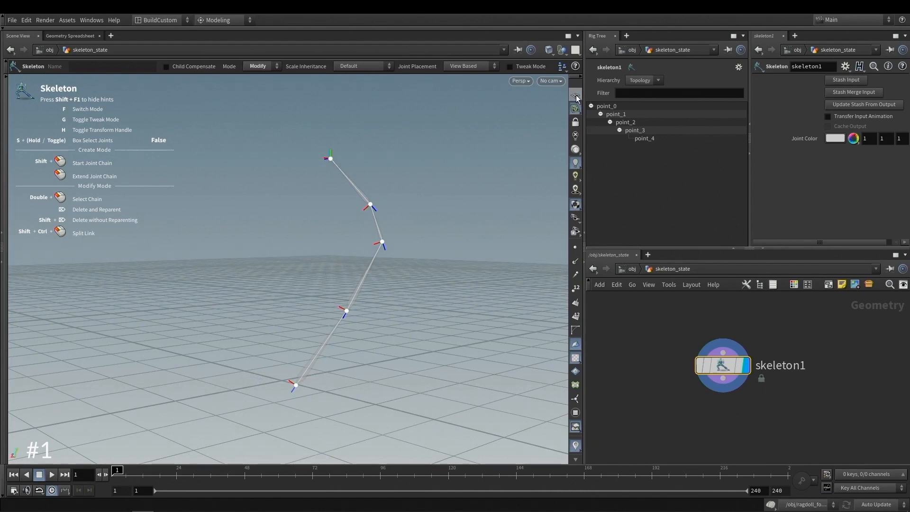
click(575, 95)
click(576, 95)
click(575, 109)
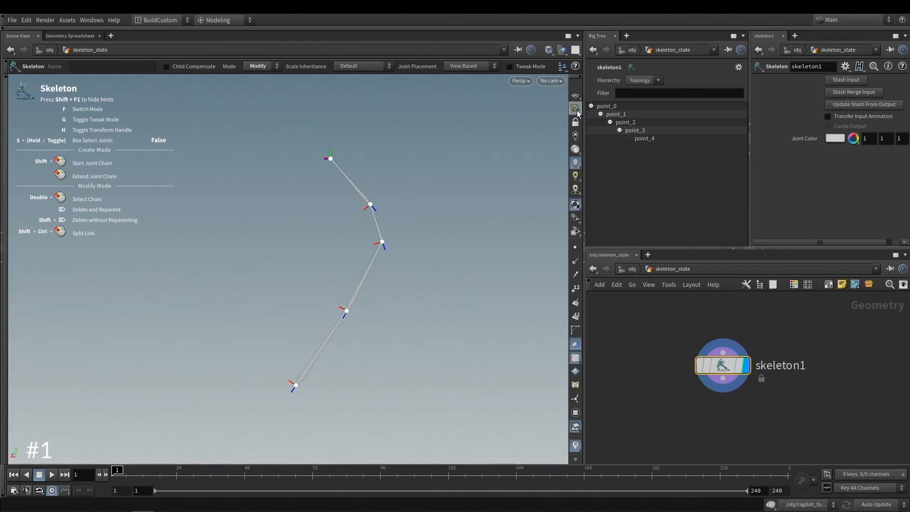
click(576, 109)
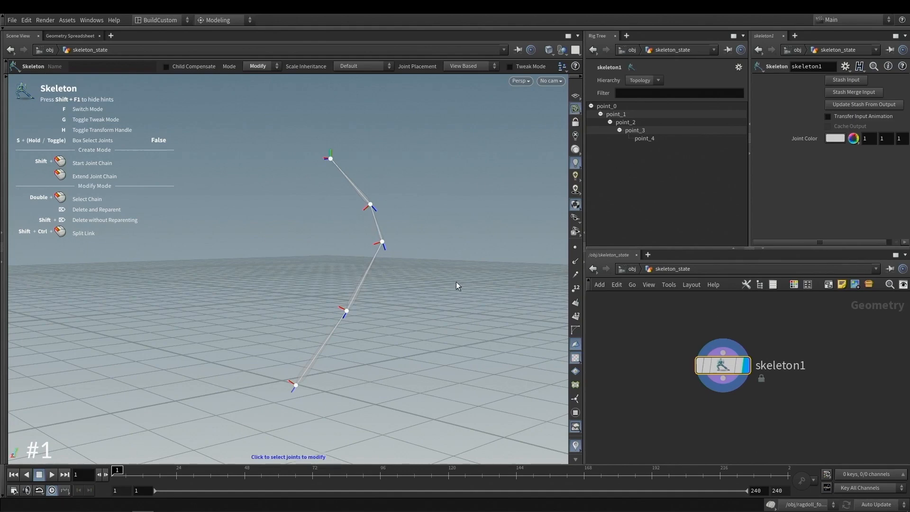
alt+drag(455, 281, 348, 334)
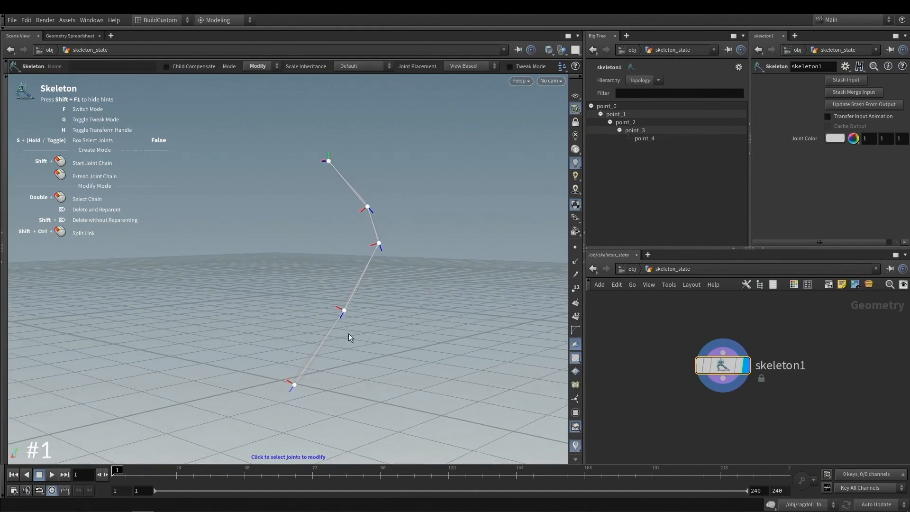
Orient the construction plane to the chain's two end joints, point_0 and point_4.
click(294, 386)
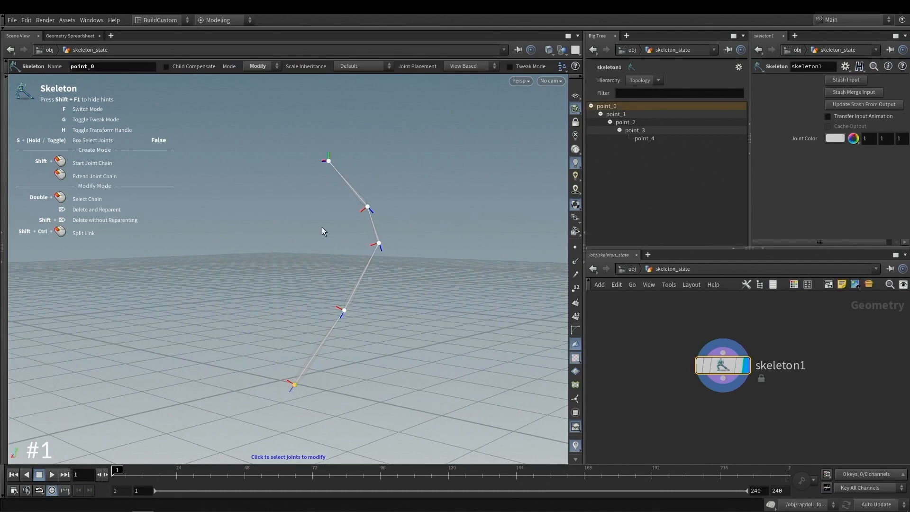
shift+click(327, 162)
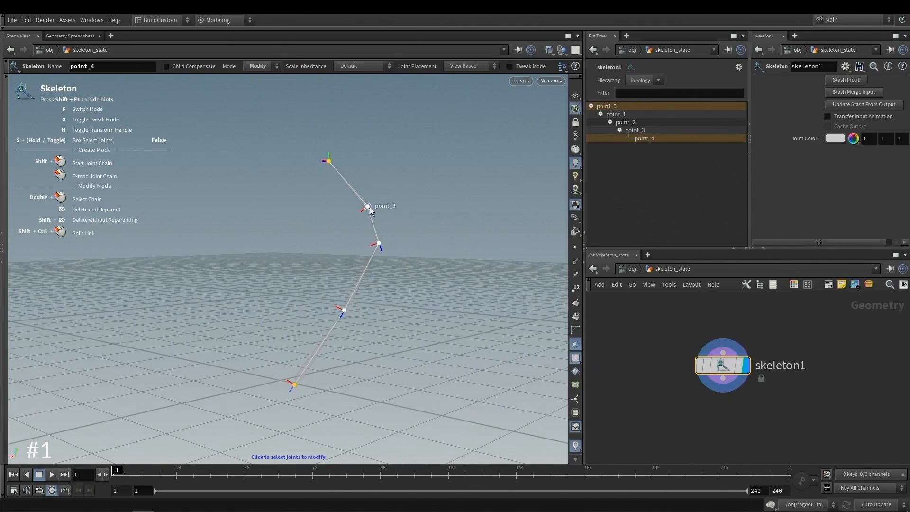
alt+drag(402, 204, 397, 240)
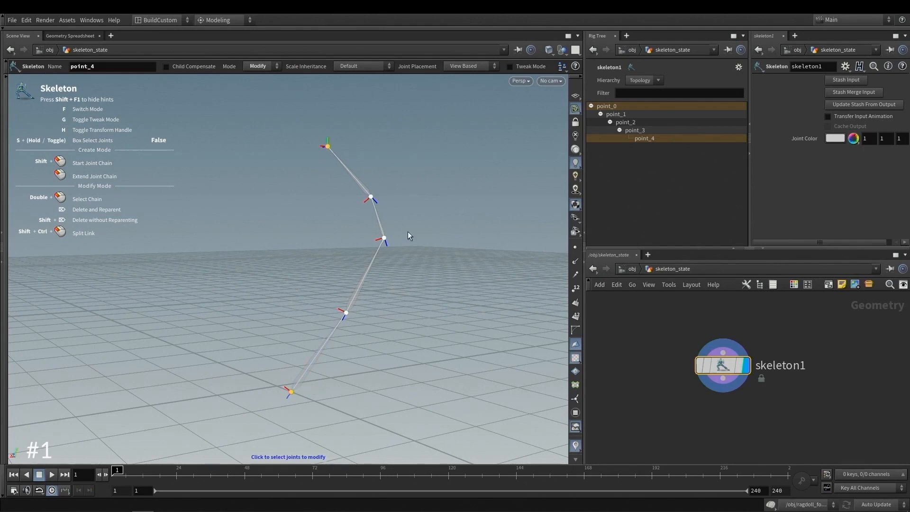
right_click(443, 197)
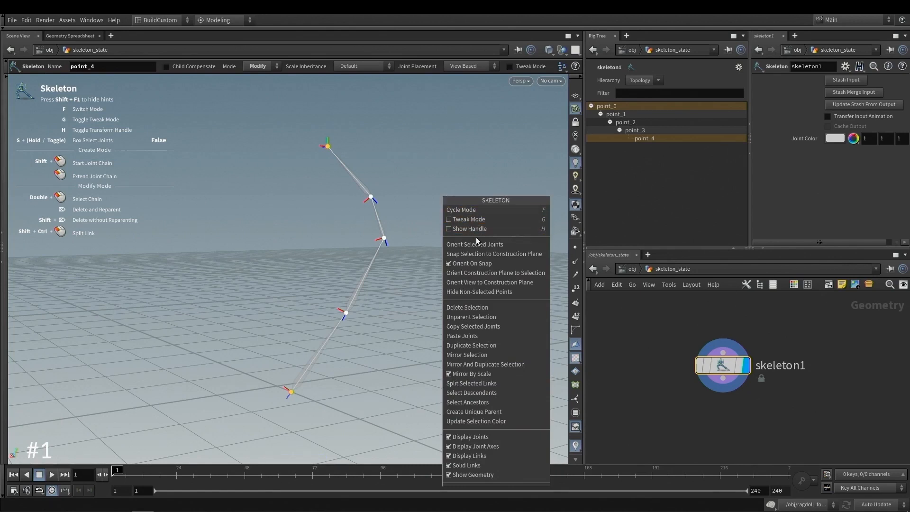
click(491, 273)
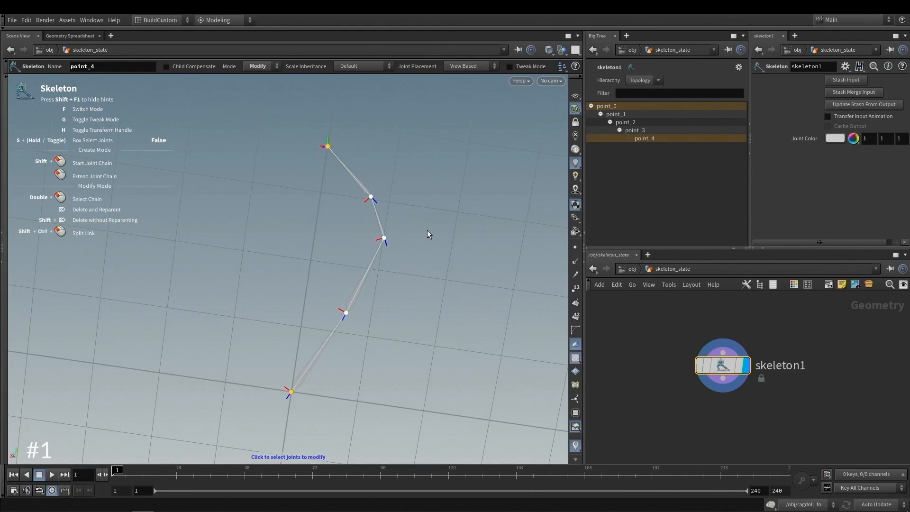
Check the joints against the construction plane from the side and reapply the plane orientation to the selected end joints.
alt+drag(427, 230, 366, 169)
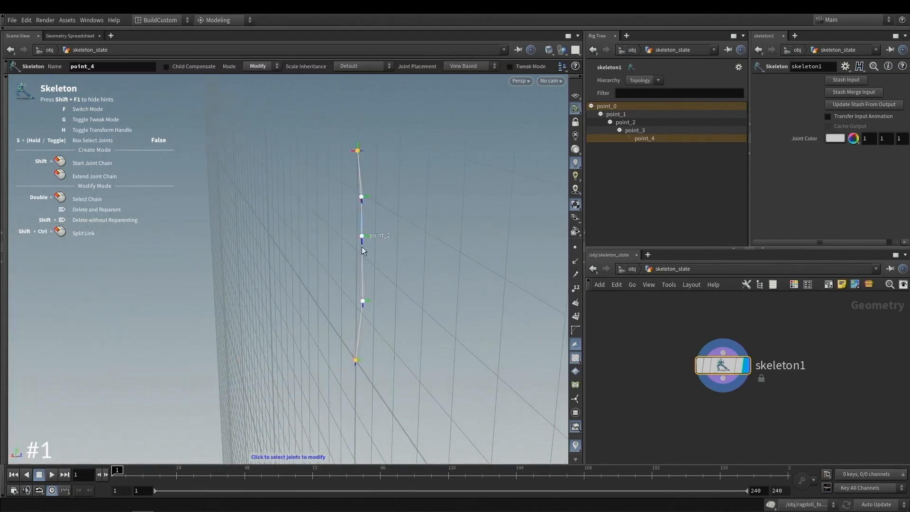
alt+drag(359, 293, 368, 208)
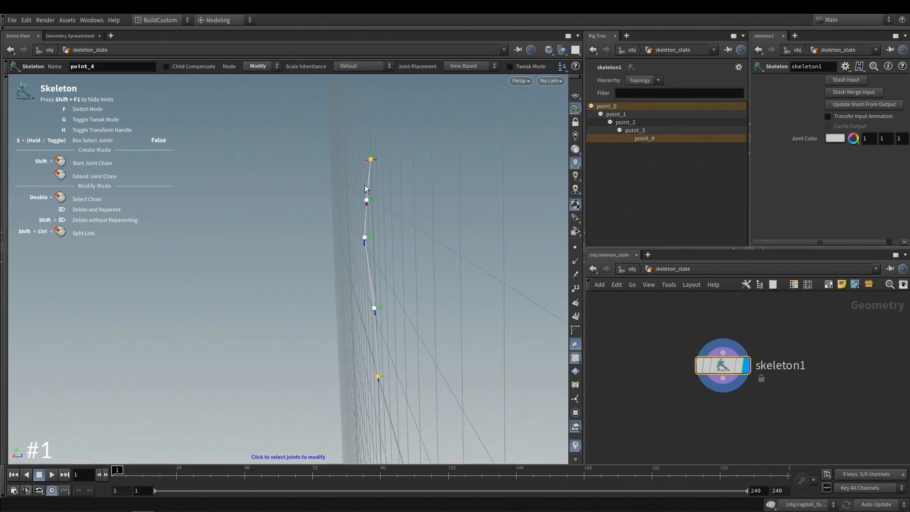
alt+drag(370, 245, 403, 231)
right_click(410, 226)
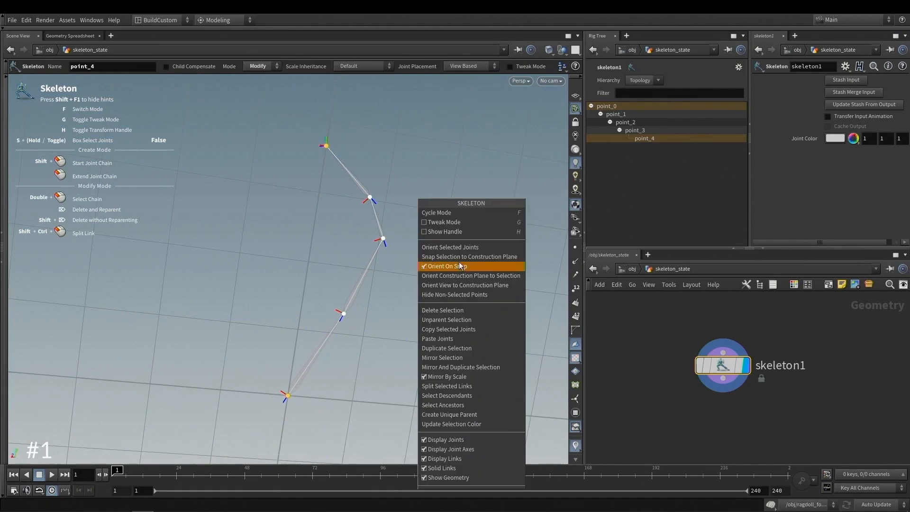
click(467, 276)
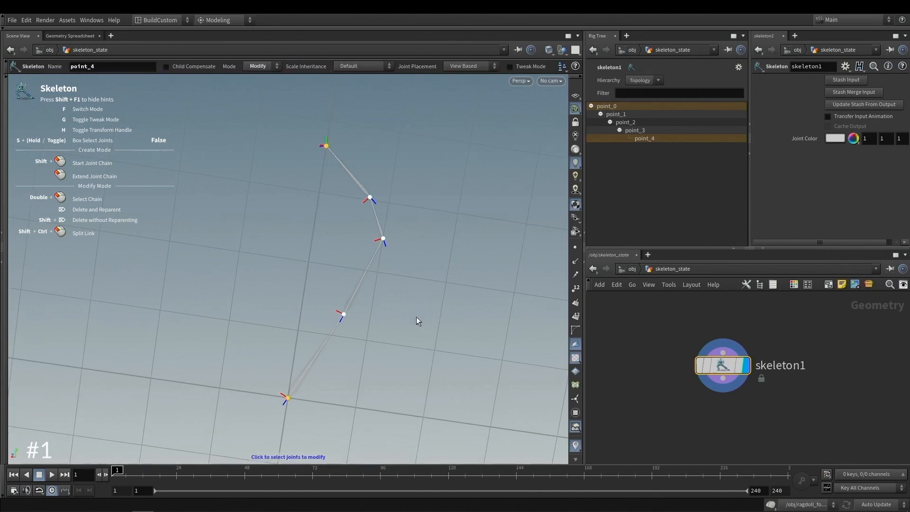
Select all five joints, snap them to the construction plane, and check their alignment from the side.
key(s)
drag(428, 351, 257, 115)
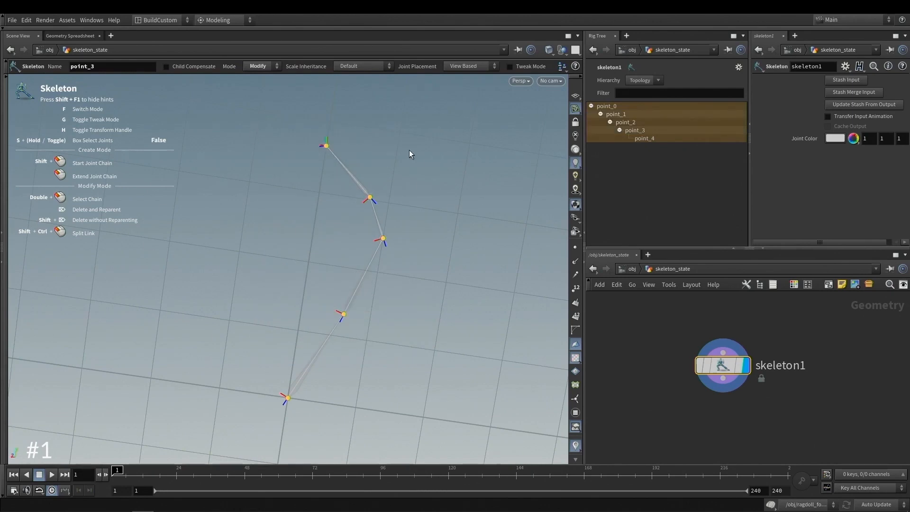
right_click(435, 174)
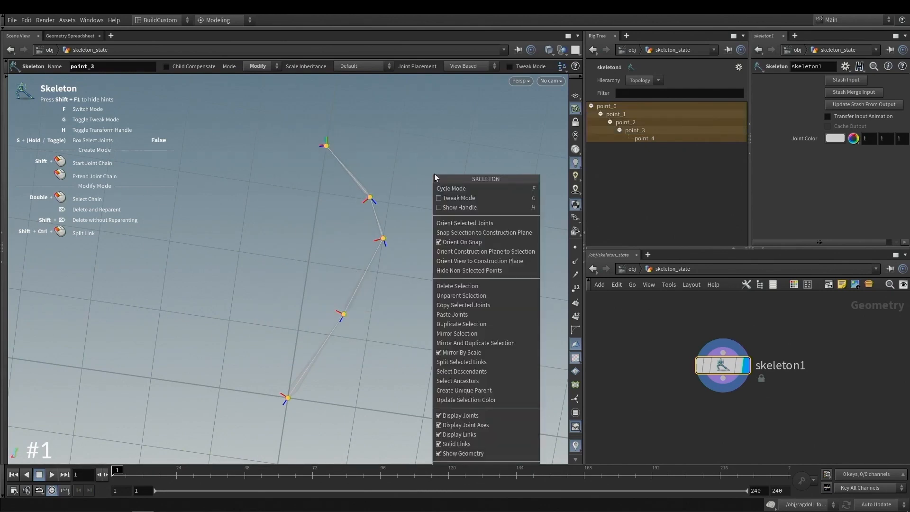
click(470, 233)
key(Escape)
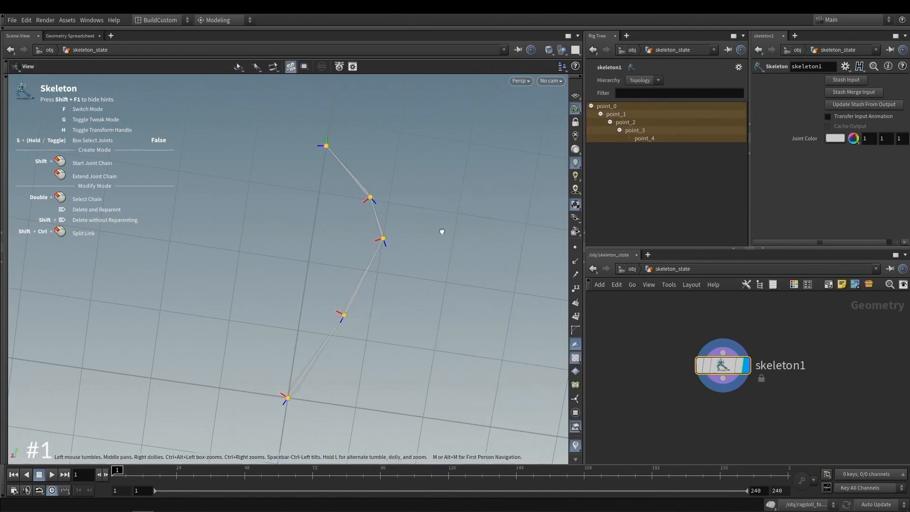
alt+drag(441, 232, 284, 229)
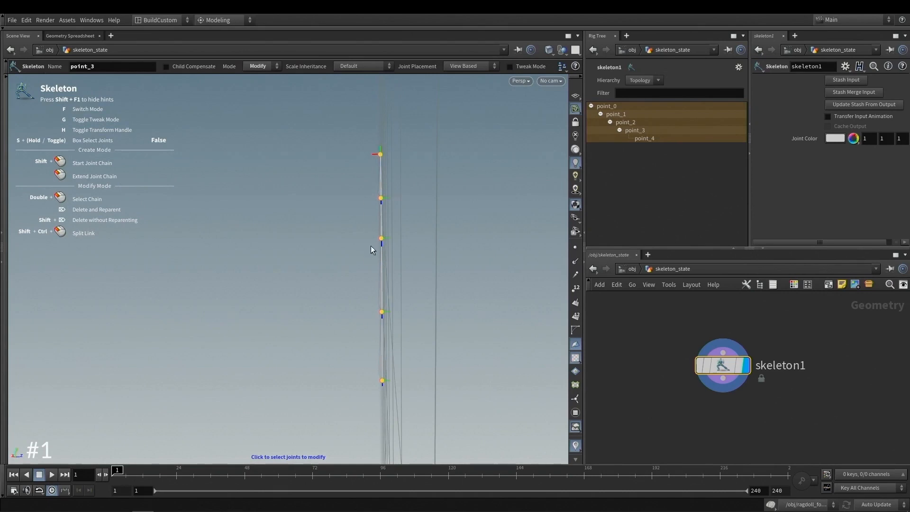
alt+drag(358, 231, 297, 401)
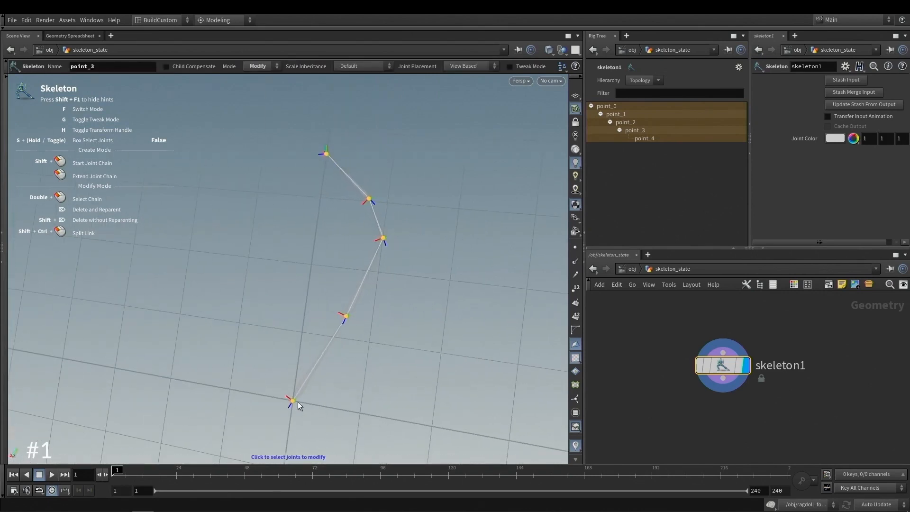
Orient all the selected joints with Orient Selected Joints and inspect their axes from another angle.
alt+drag(375, 288, 355, 302)
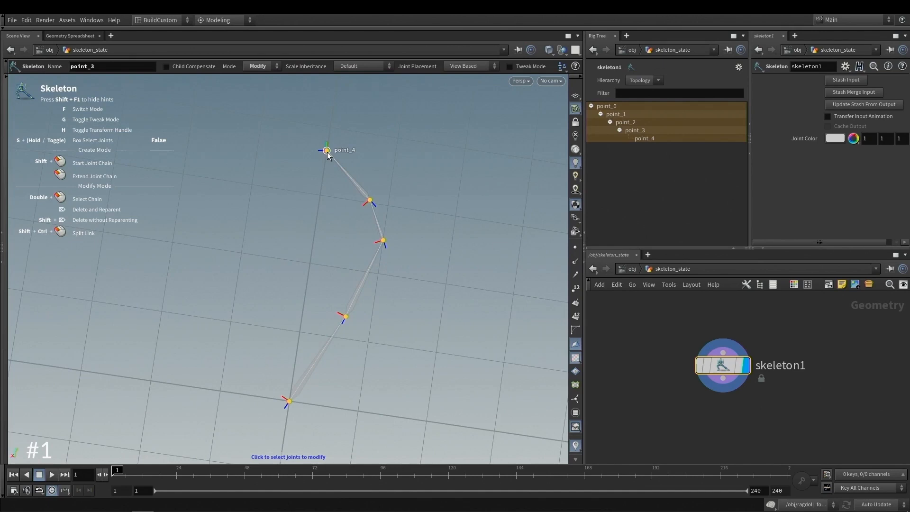
mouse_move(402, 203)
alt+mouse_down()
mouse_move(392, 205)
mouse_move(397, 213)
alt+mouse_up()
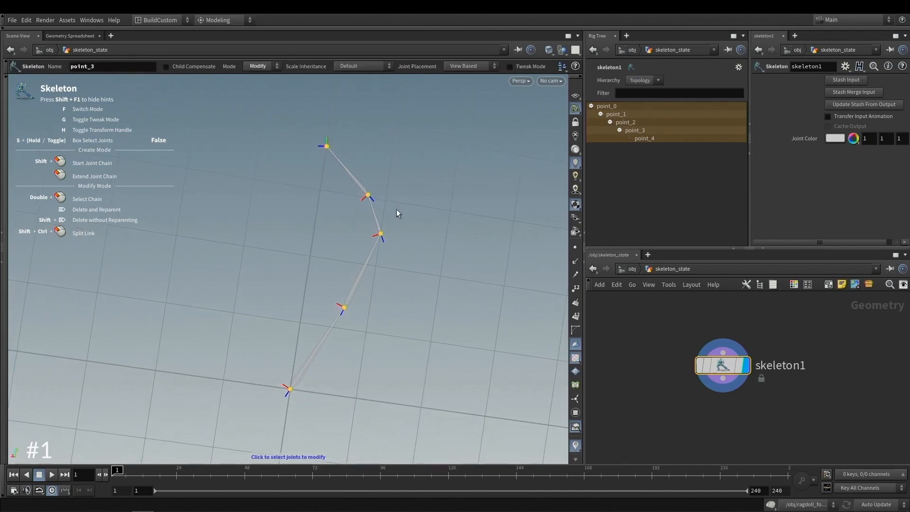
right_click(397, 211)
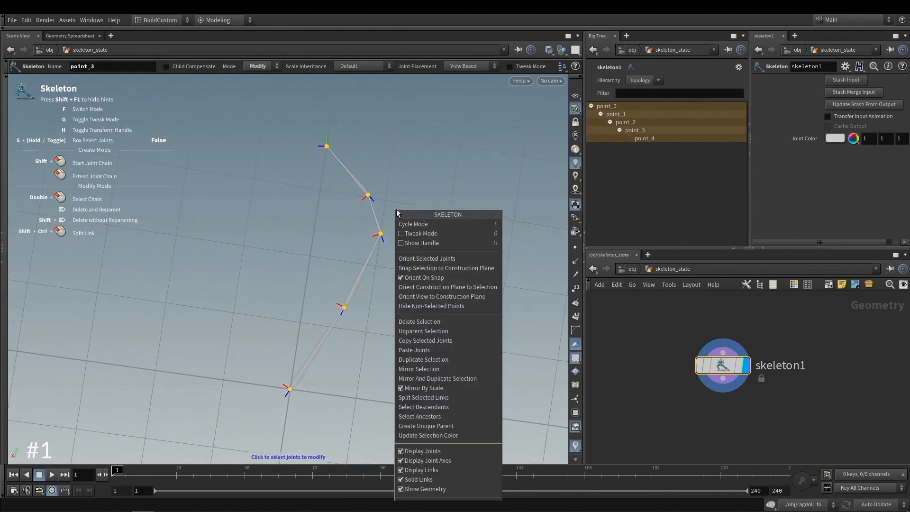
click(432, 260)
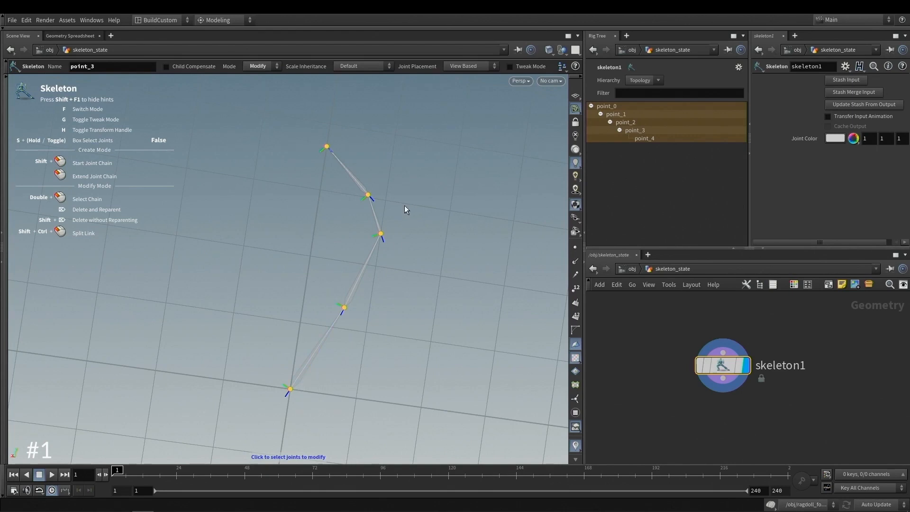
key(space)
drag(381, 233, 288, 245)
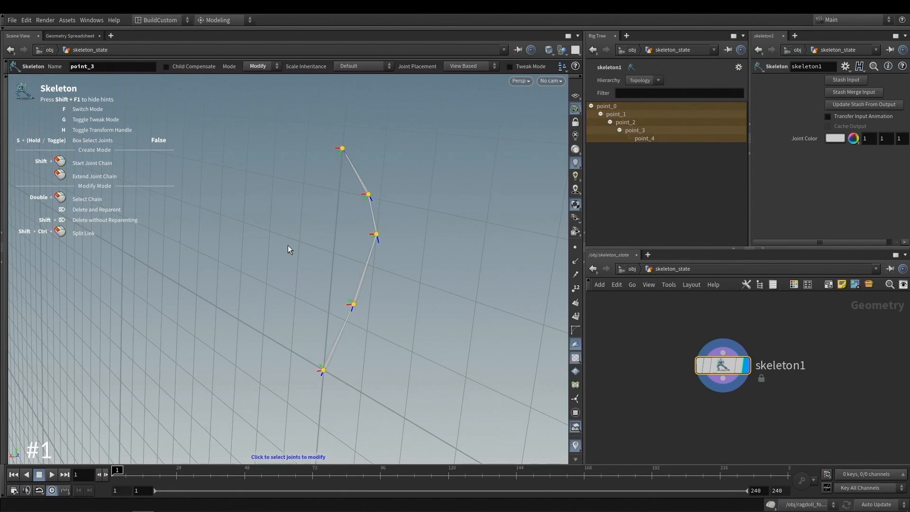
key(space)
drag(289, 244, 317, 242)
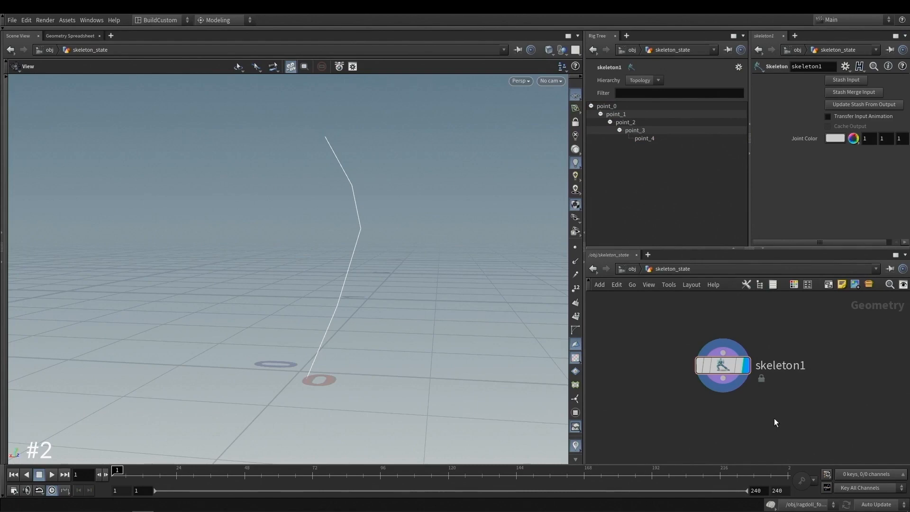
Enter the editing state of the skeleton1 node and select all five joints of the chain.
click(724, 365)
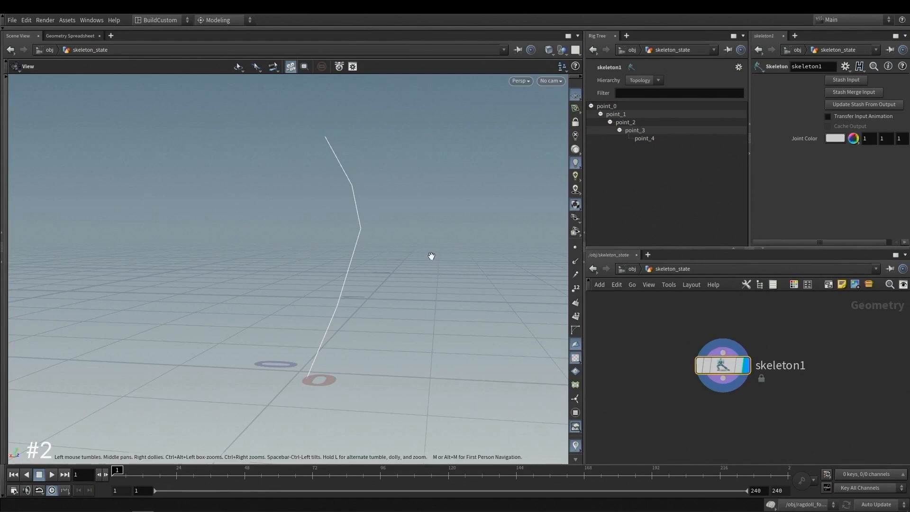
key(Return)
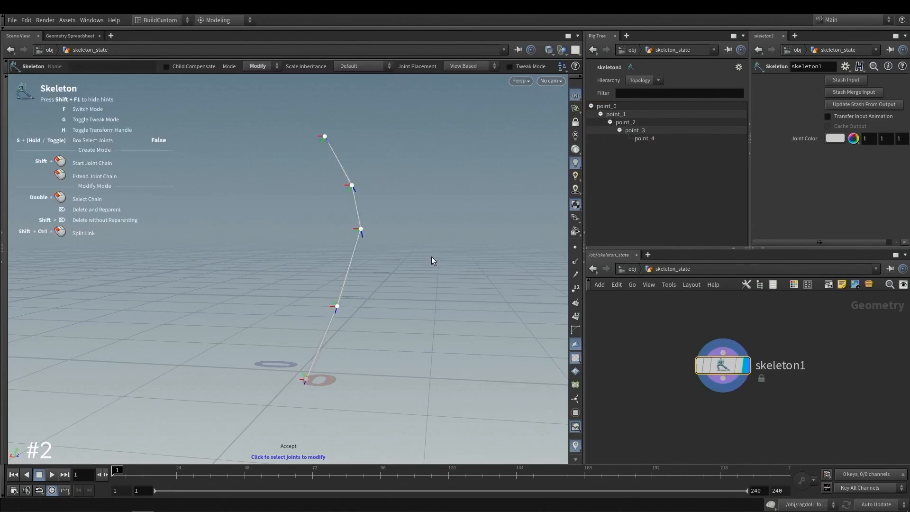
drag(420, 270, 431, 294)
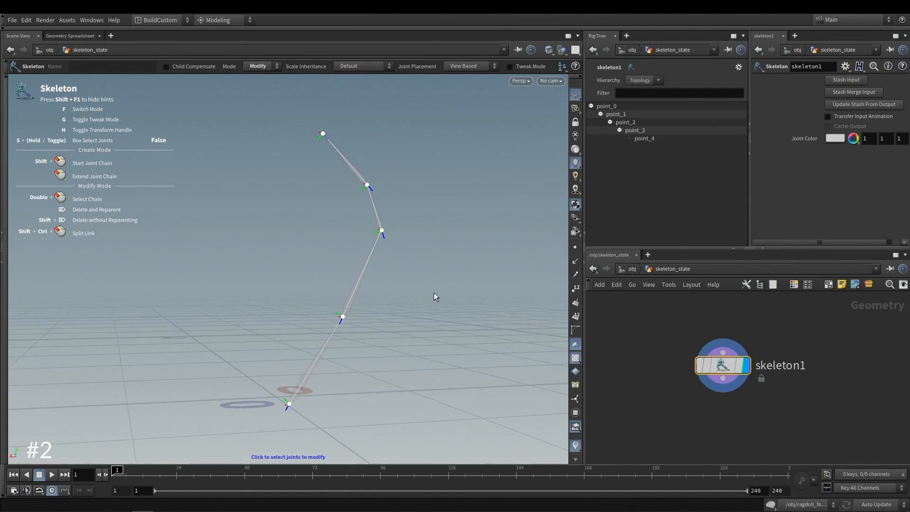
drag(413, 295, 402, 278)
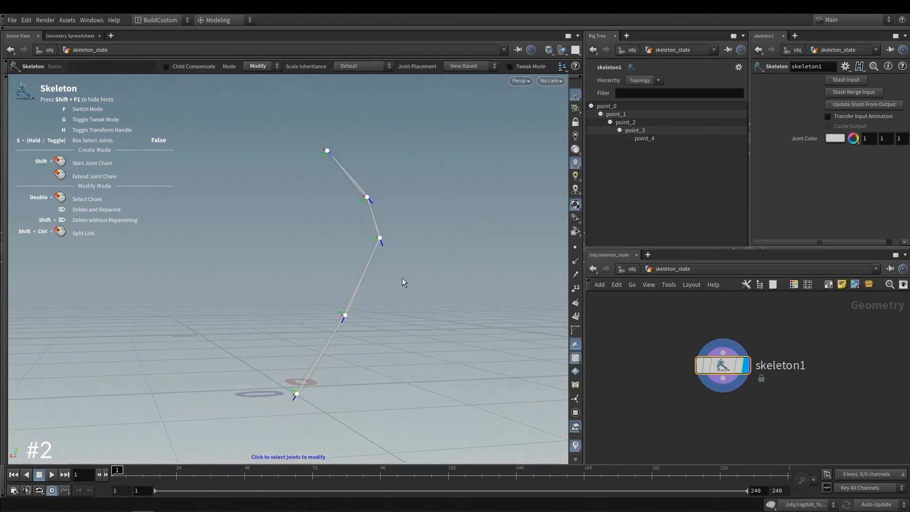
drag(199, 424, 411, 129)
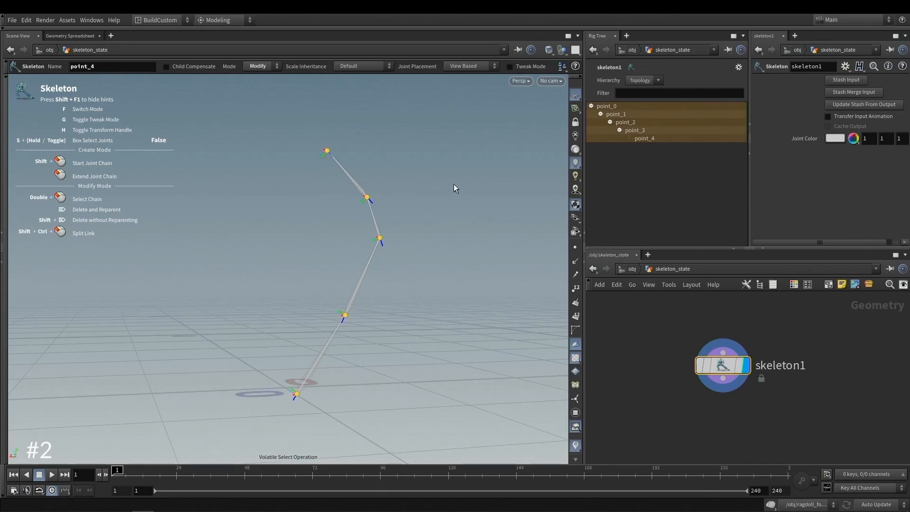
In the Skeleton state's parameters, set the primary axis to X and the secondary axis to Y for the selected joints.
key(p)
drag(442, 49, 510, 94)
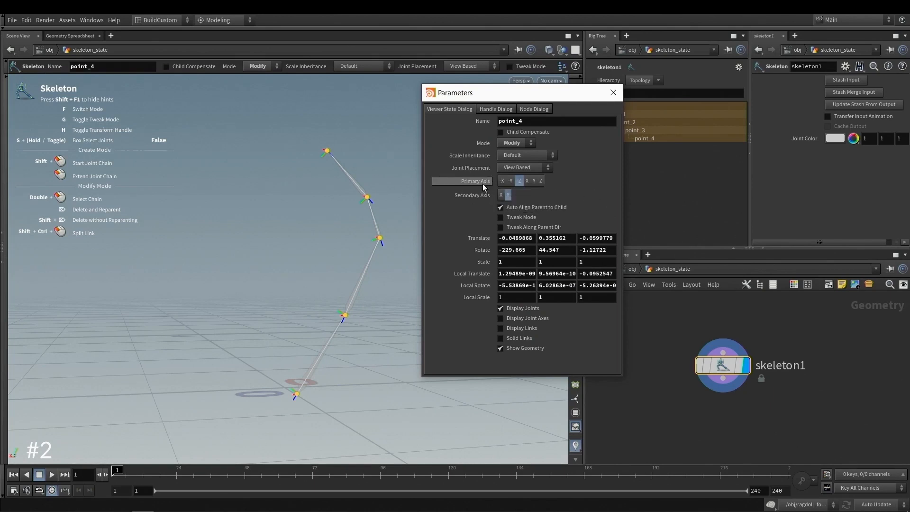
key(Escape)
drag(308, 331, 355, 349)
key(Return)
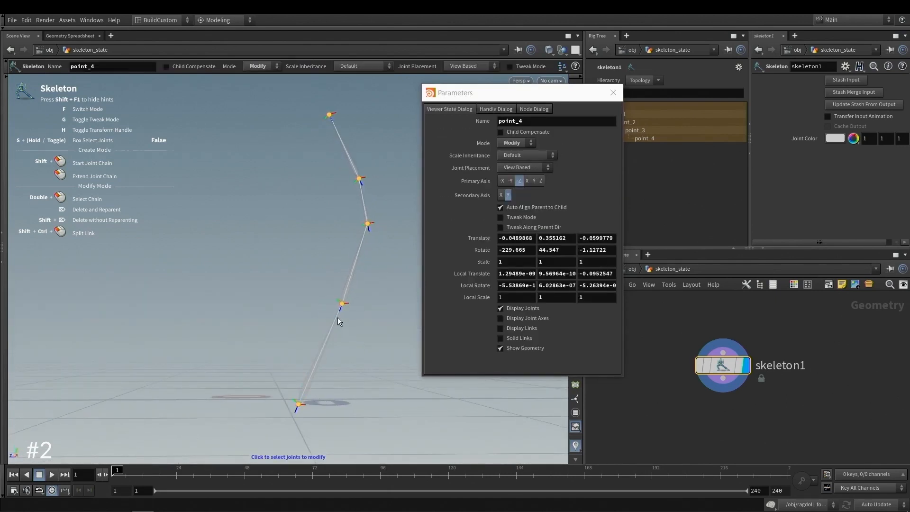
click(527, 180)
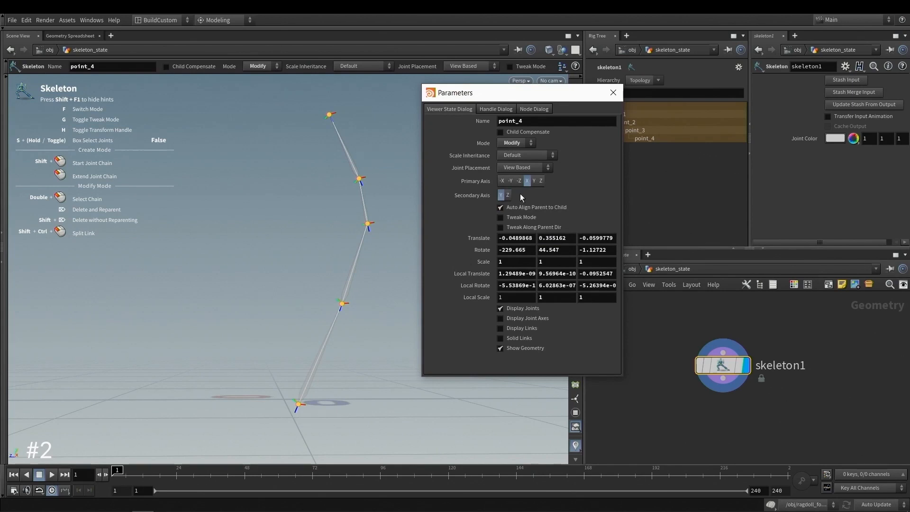
click(501, 195)
Reorient the five selected joints with Orient Selected Joints using the new axis settings.
alt+middle_drag(369, 277, 331, 281)
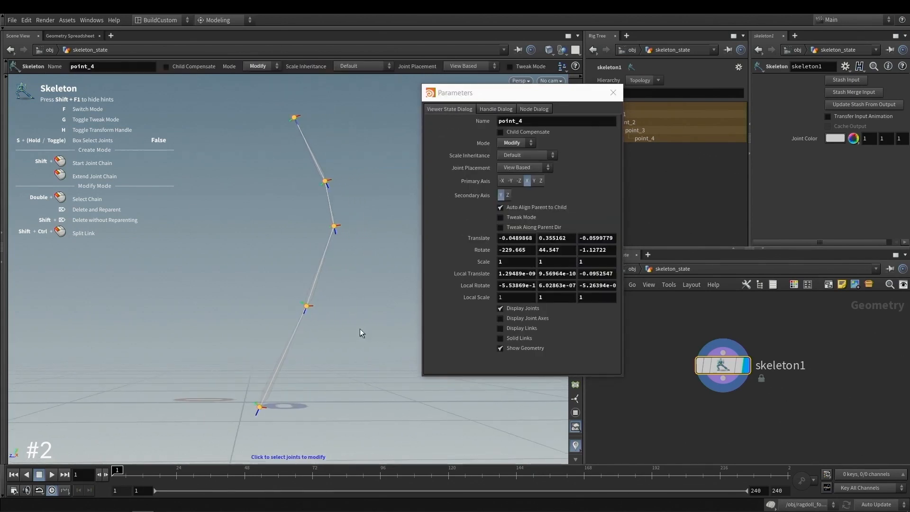
right_click(359, 254)
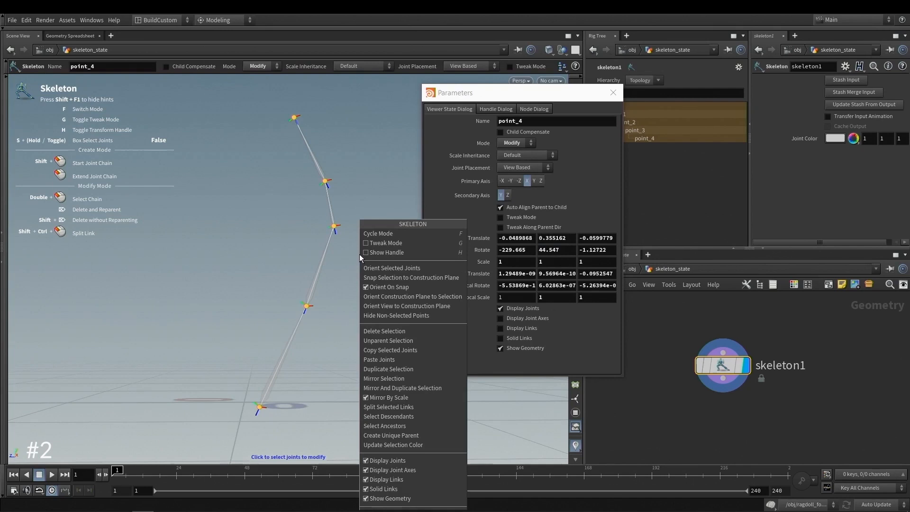
click(390, 267)
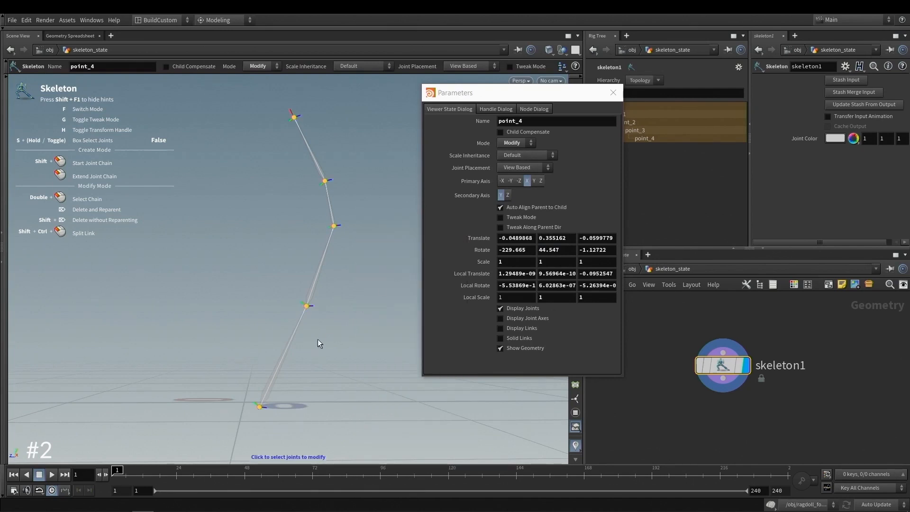
alt+right_drag(288, 343, 353, 310)
Turn off Display Links for the skeleton and inspect the reoriented joint axes from other angles.
right_click(360, 291)
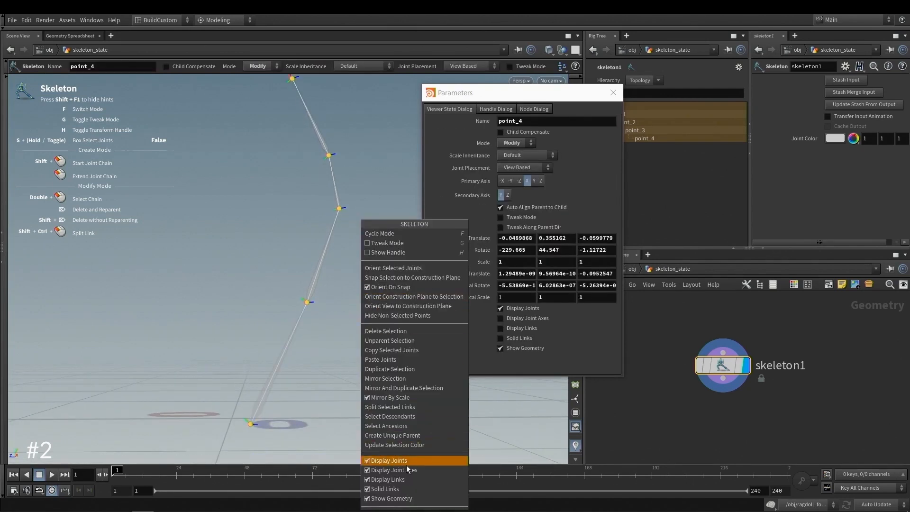
click(407, 478)
alt+drag(325, 322, 274, 293)
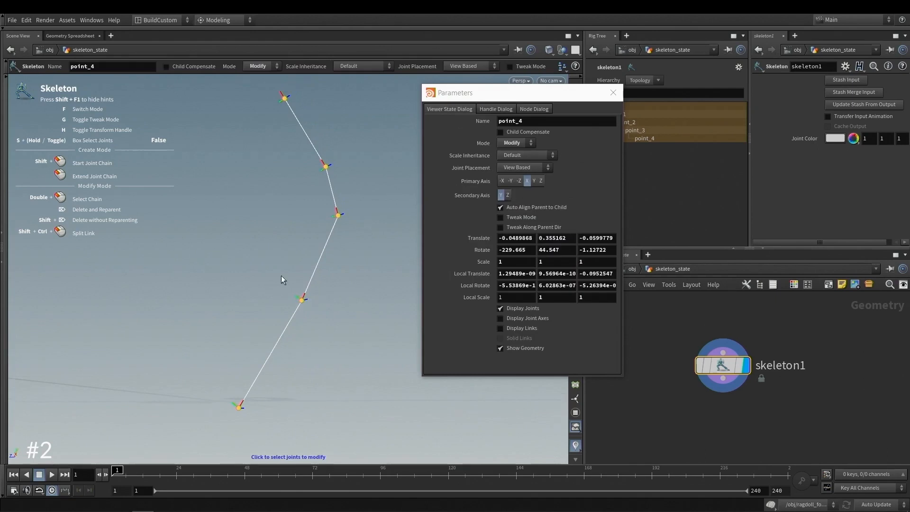
alt+drag(343, 241, 345, 284)
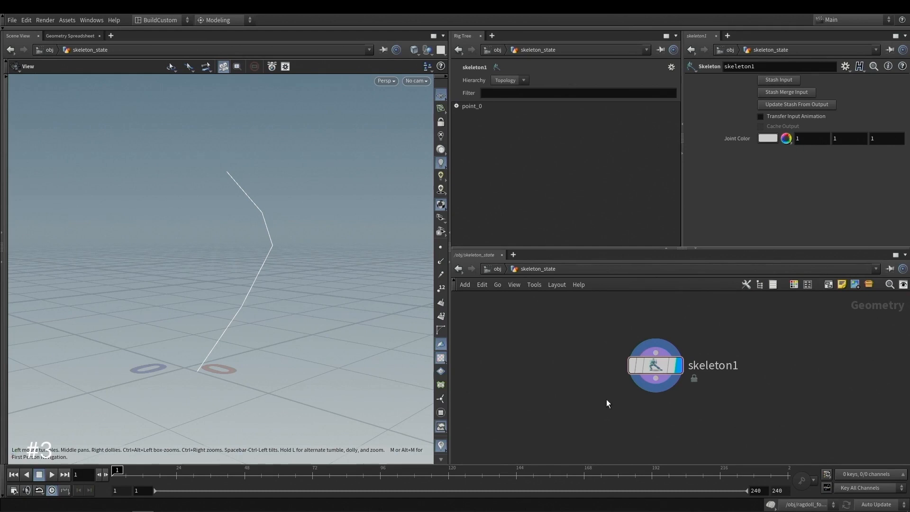
Enter the skeleton's editing state, expand the joint hierarchy under point_0, and delete the end joint point_4.
key(Return)
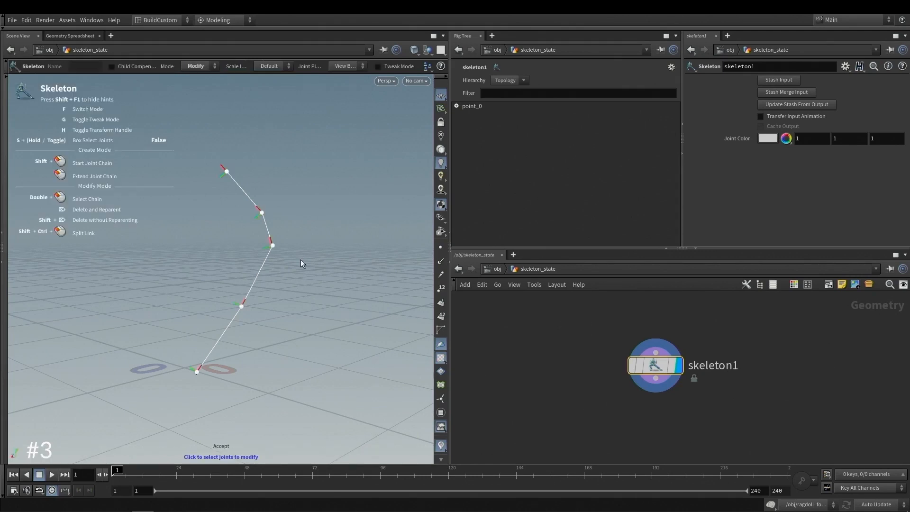
alt+middle_drag(289, 227, 287, 226)
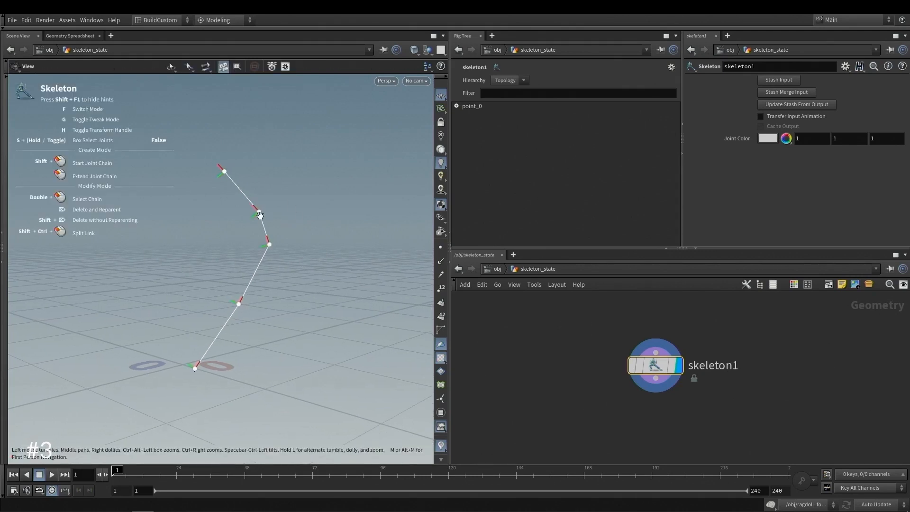
scroll(281, 247, up, 1)
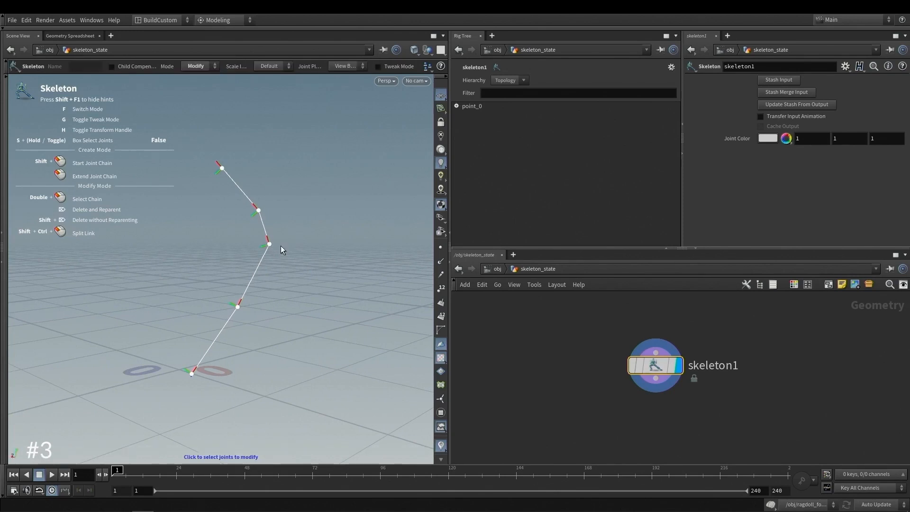
click(456, 106)
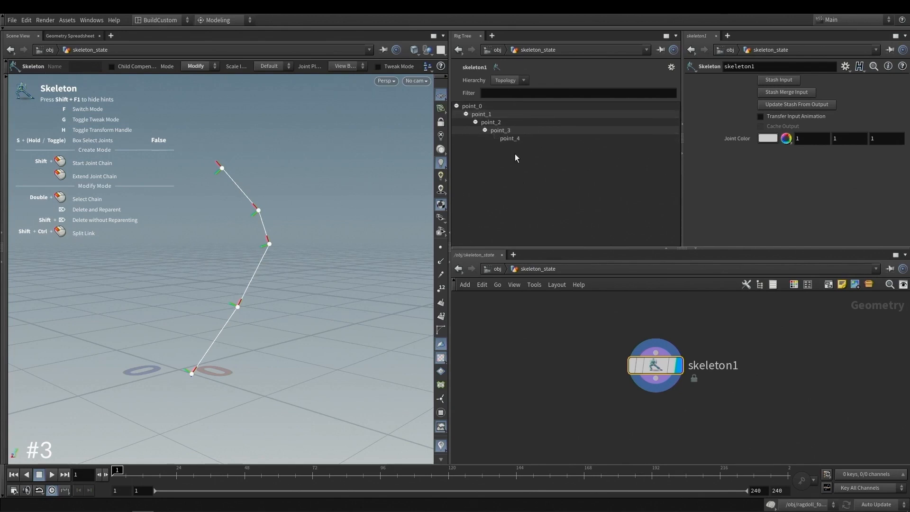
click(516, 138)
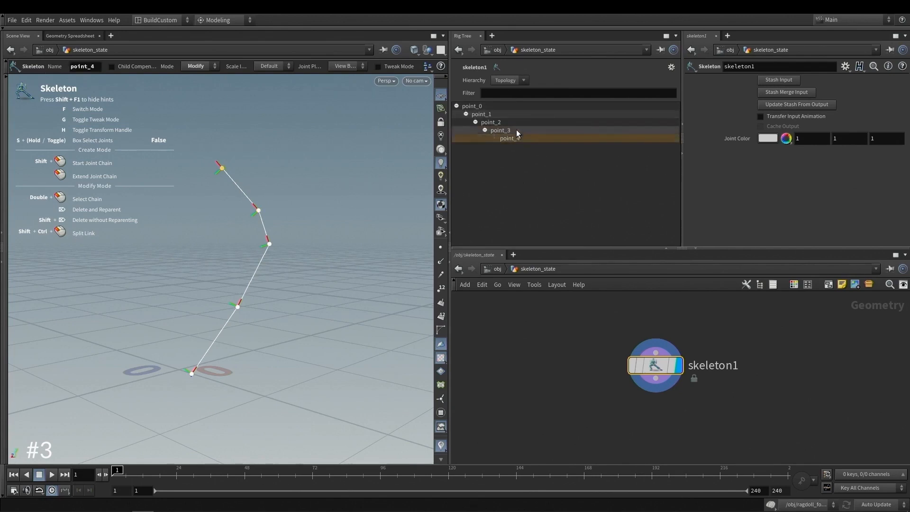
key(Delete)
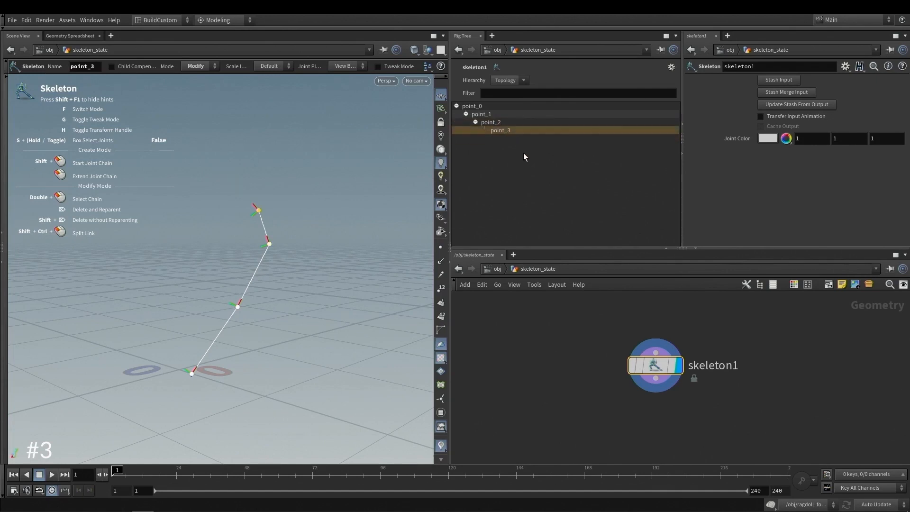
Select joints point_0 through point_3 in the rig tree and rename them starting from myjoint_1.
click(499, 105)
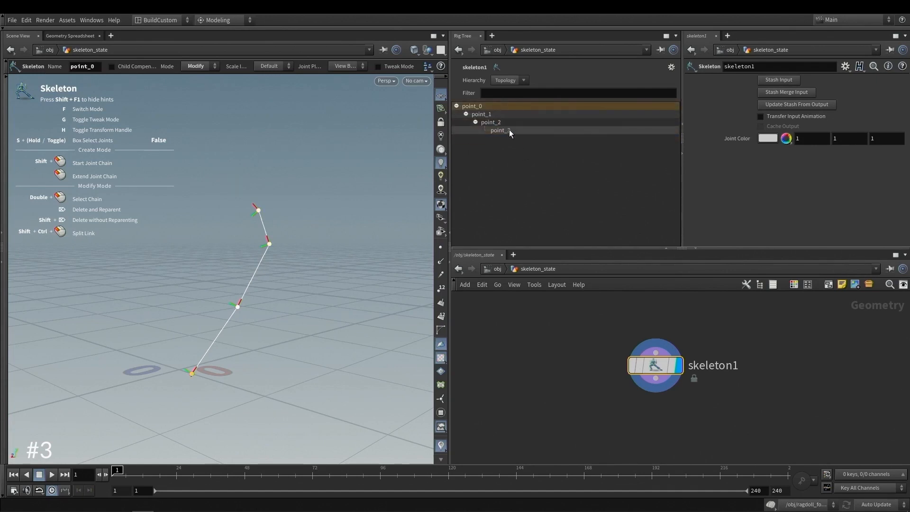
shift+click(509, 129)
right_click(484, 105)
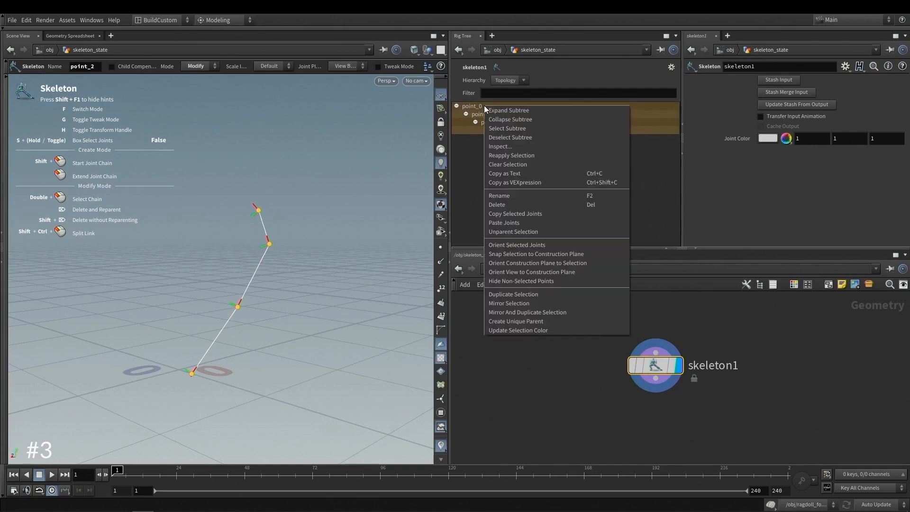
click(517, 196)
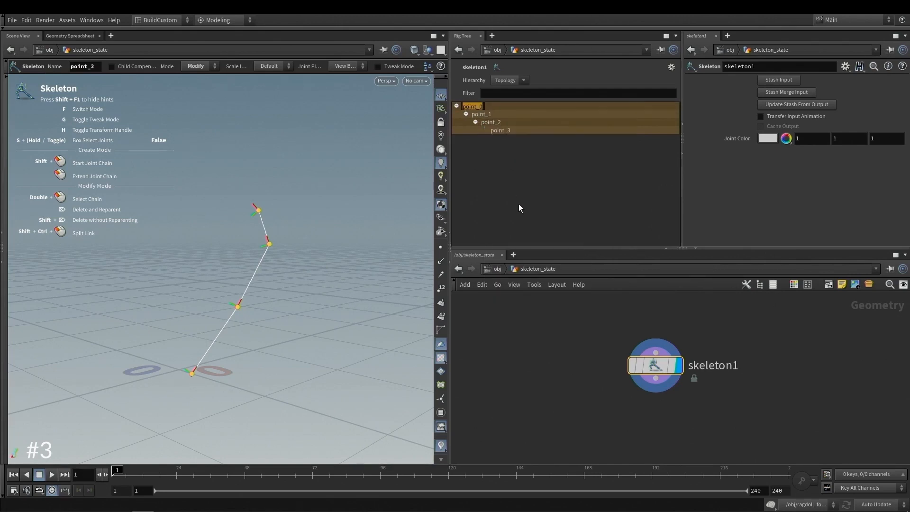
text(yjoint_1)
key(Home)
text(m)
key(Return)
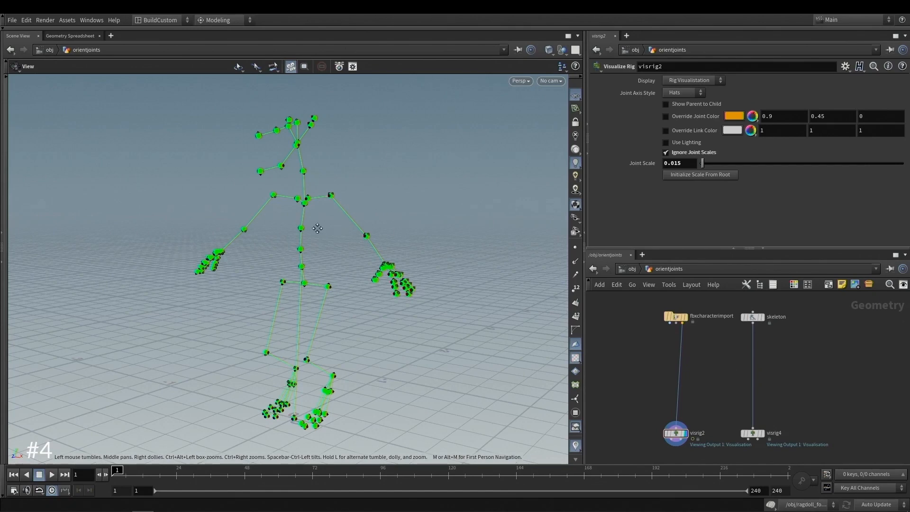
Examine the imported character's joint orientations on visrig2, and display visrig4 to compare the skeleton branch's joint axes.
drag(315, 227, 336, 220)
middle_drag(328, 304, 331, 293)
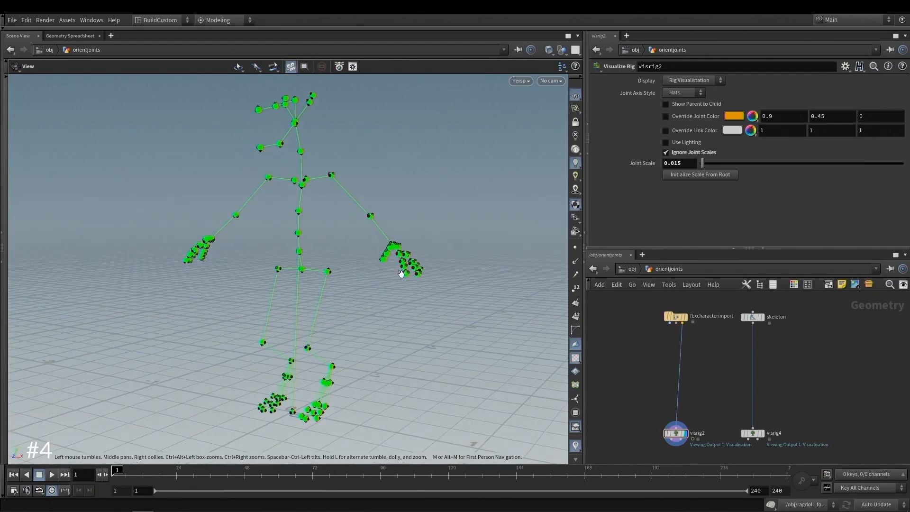
middle_drag(802, 409, 800, 408)
click(760, 431)
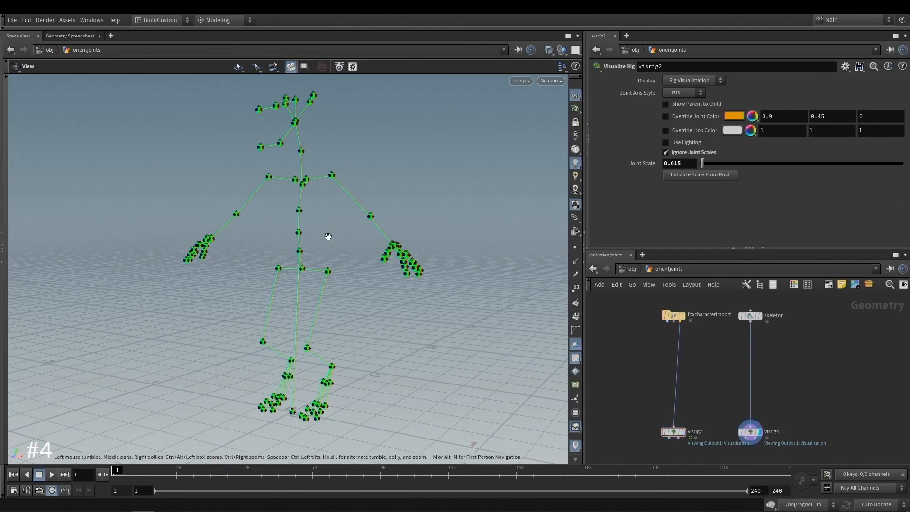
drag(328, 236, 304, 269)
drag(268, 295, 307, 216)
drag(326, 266, 330, 267)
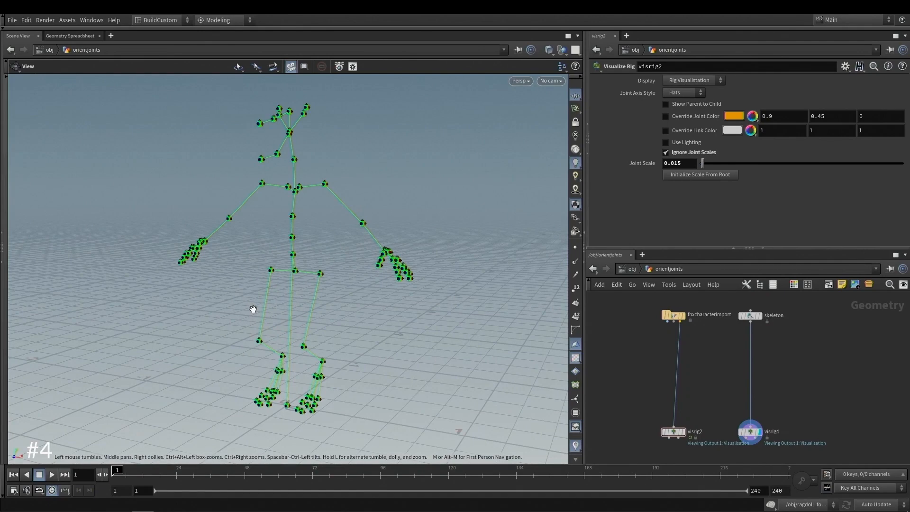
Add an Orient Joints node fed by the skeleton node and display its output.
key(Tab)
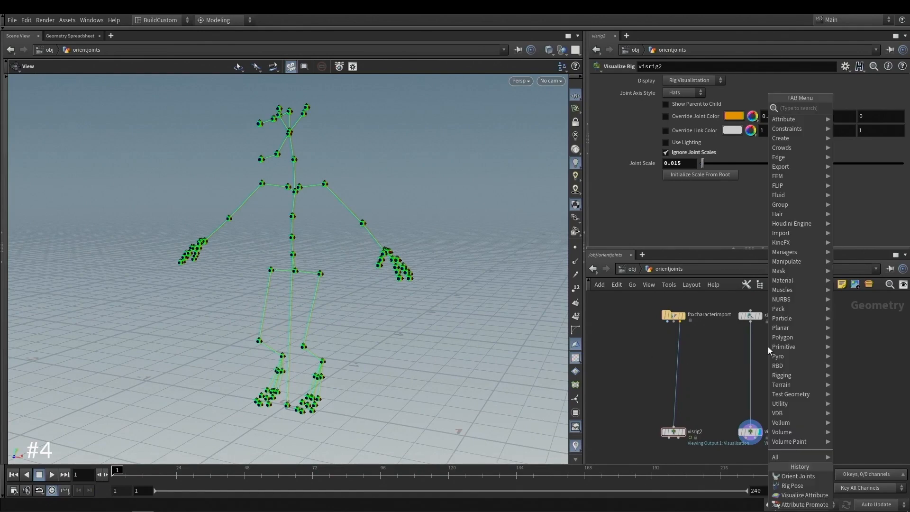
text(orientjoi)
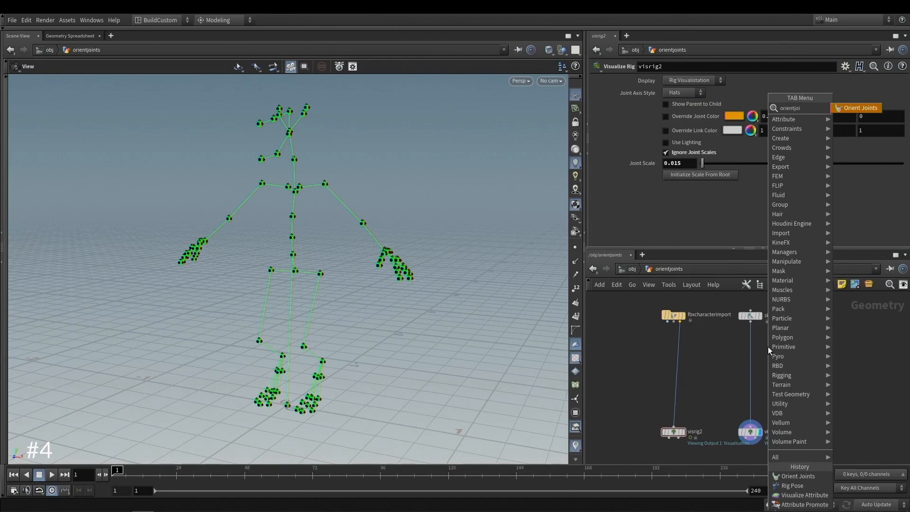
key(Return)
click(767, 346)
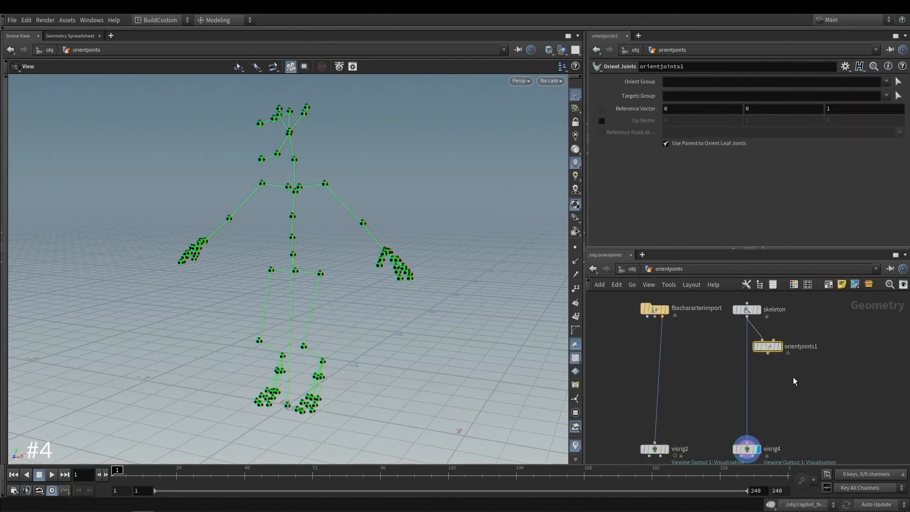
click(779, 346)
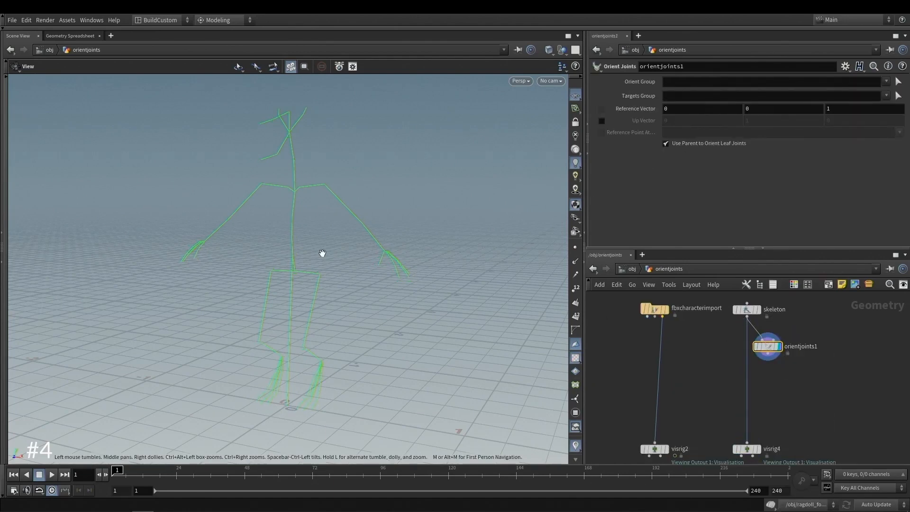
Connect the Orient Joints output to visrig4, display visrig4, and inspect the joint axes up close.
drag(767, 356, 764, 454)
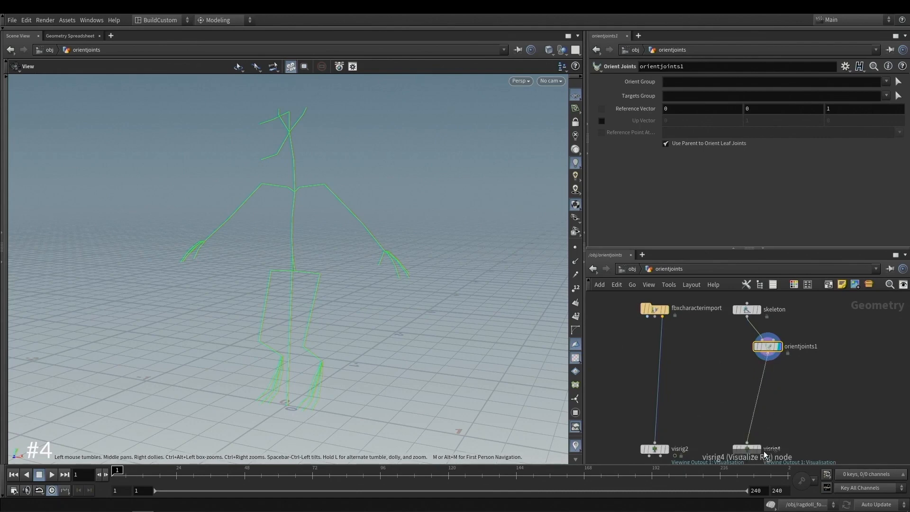
click(758, 448)
scroll(332, 268, up, 3)
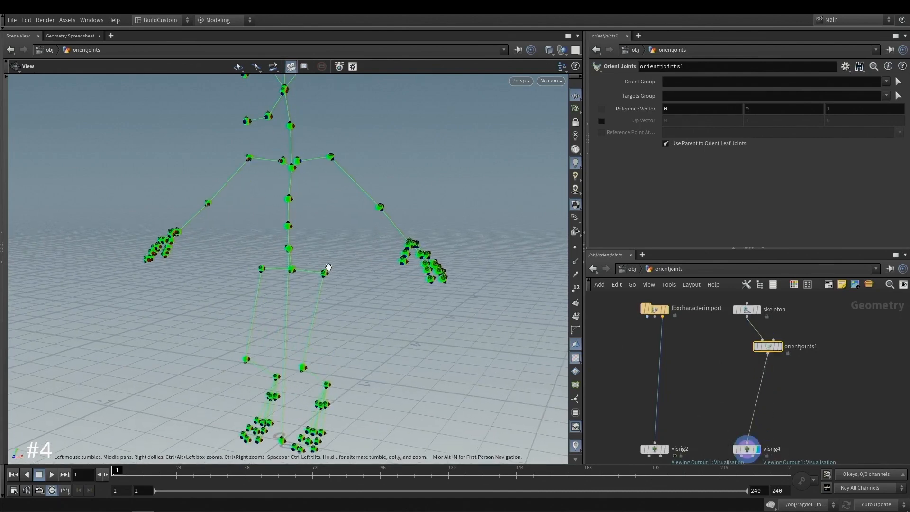
scroll(328, 267, up, 5)
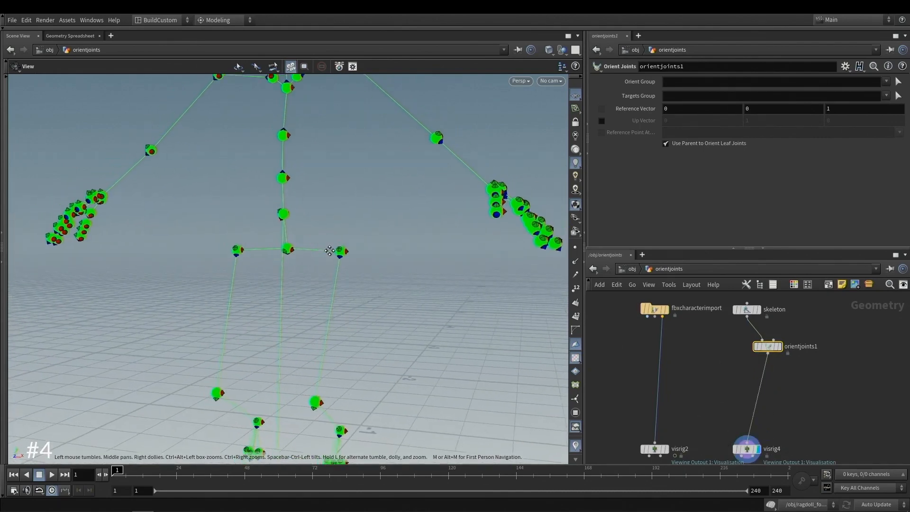
drag(330, 250, 324, 255)
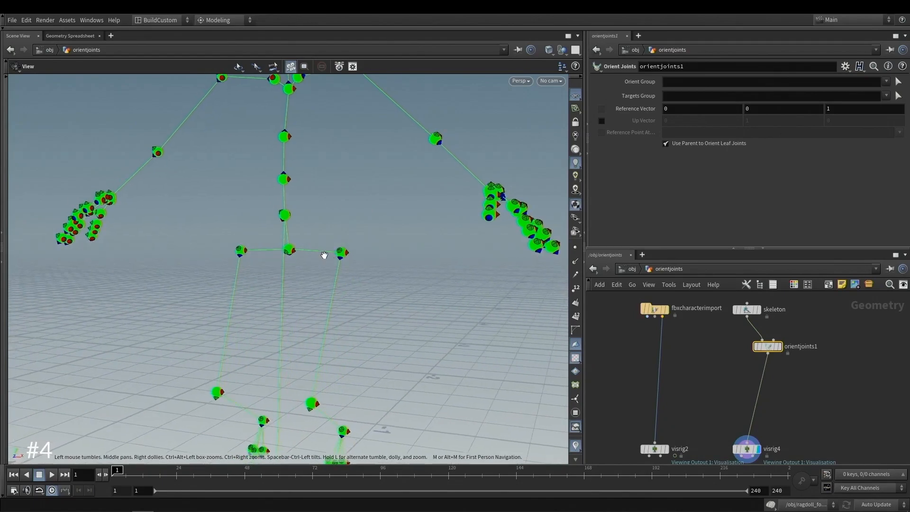
Enable the Up Vector of 0, 1, 0 on orientjoints1 after checking the spine, hip and arm joint axes.
scroll(343, 245, up, 1)
drag(345, 246, 338, 243)
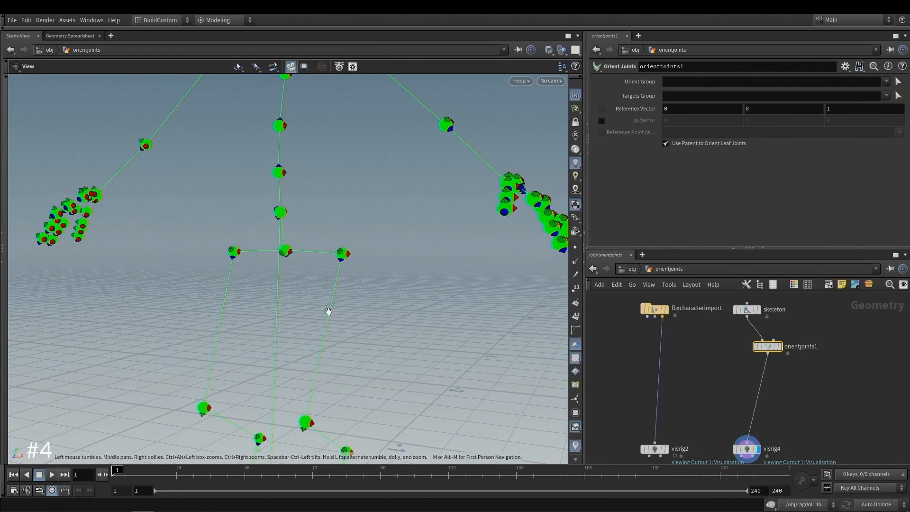
drag(284, 250, 297, 270)
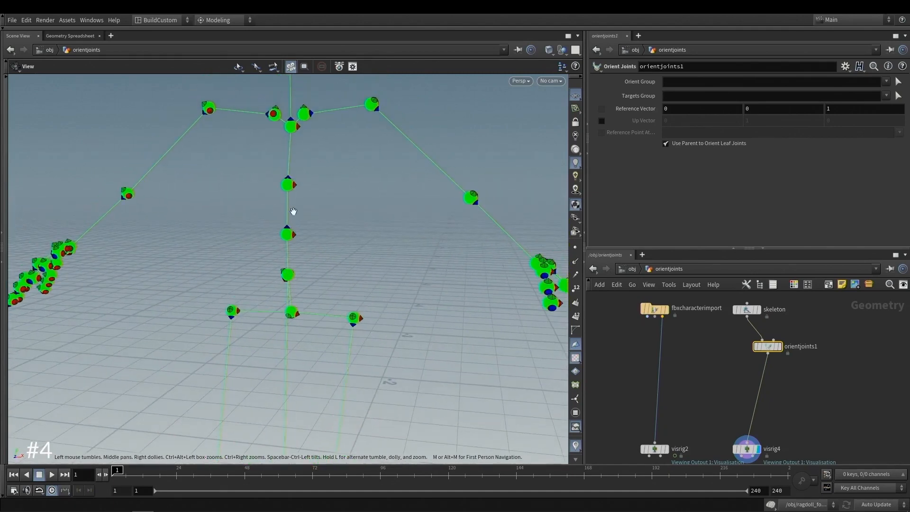
drag(231, 129, 280, 126)
drag(118, 224, 319, 185)
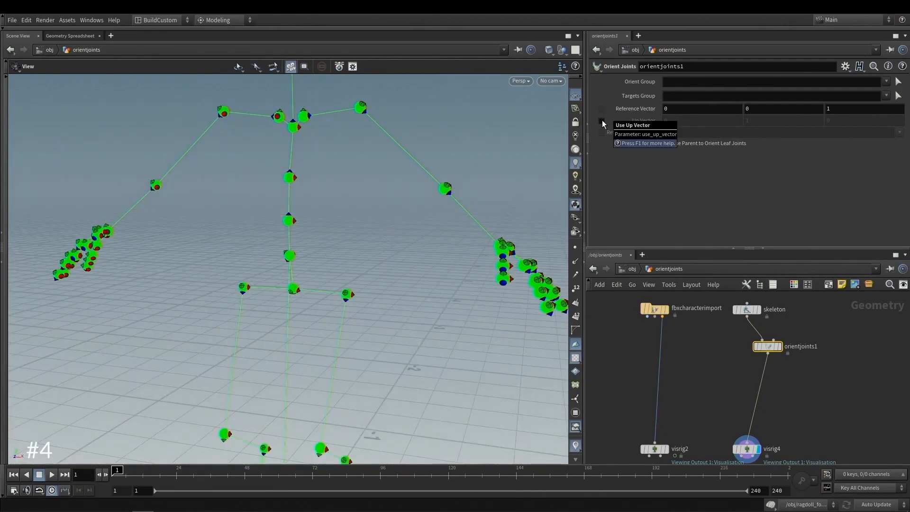
click(602, 120)
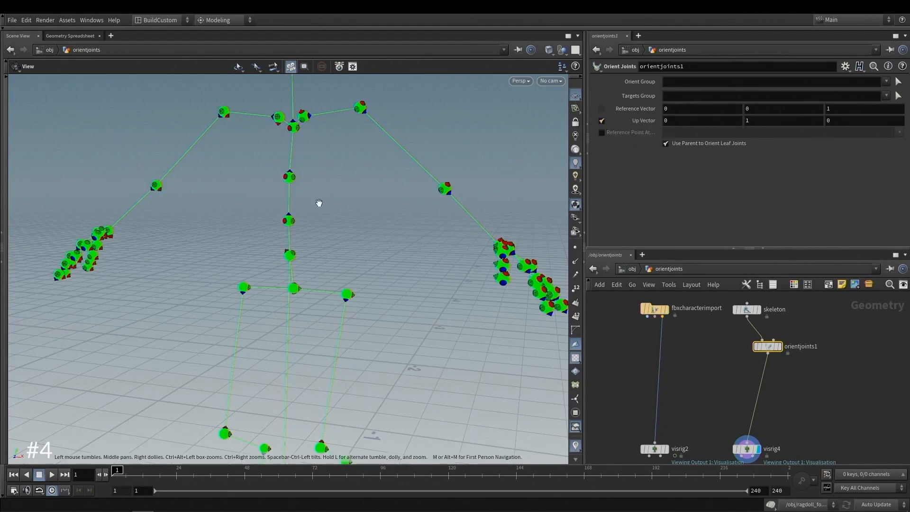
Examine the skeleton's joint axes around the spine, hips and arms with the Up Vector enabled.
drag(319, 203, 322, 254)
right_drag(304, 225, 304, 236)
middle_drag(304, 236, 308, 248)
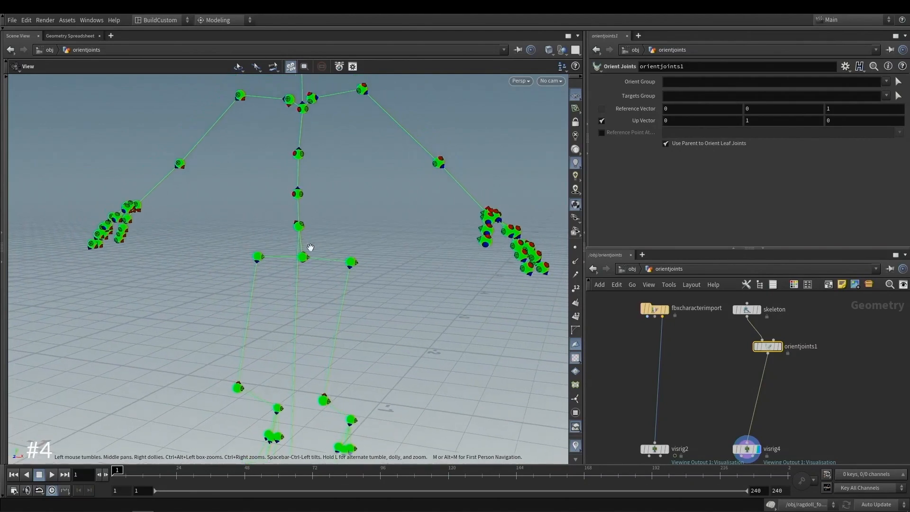
right_drag(308, 249, 335, 209)
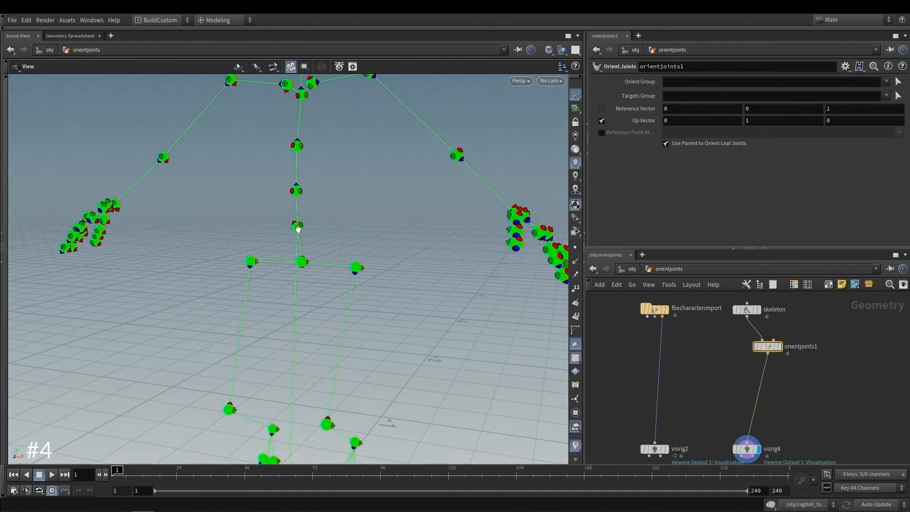
scroll(366, 233, down, 3)
mouse_move(366, 233)
mouse_down()
mouse_move(245, 258)
mouse_move(355, 238)
mouse_up()
drag(377, 186, 326, 247)
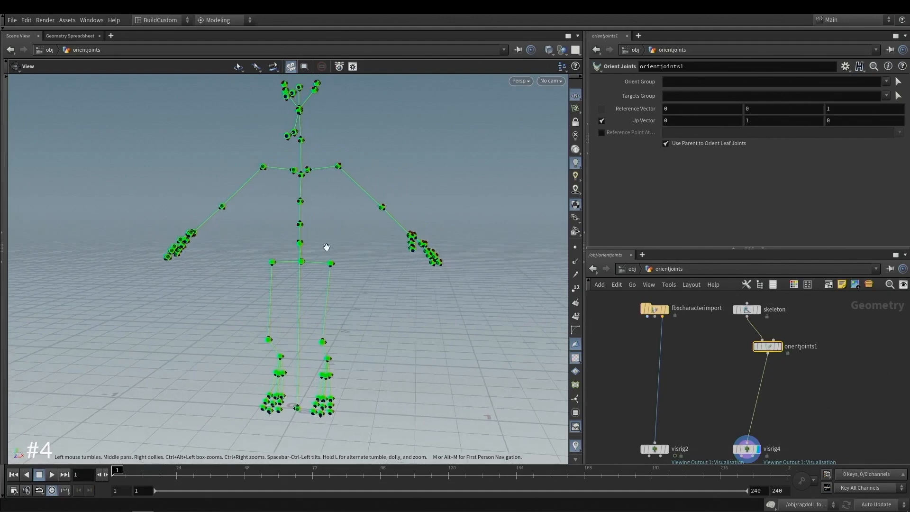
mouse_move(326, 246)
mouse_down()
mouse_move(315, 244)
mouse_move(329, 250)
mouse_up()
In the front view, select the character's left-side and centre joints as the Orient Group of orientjoints1.
key(space+3)
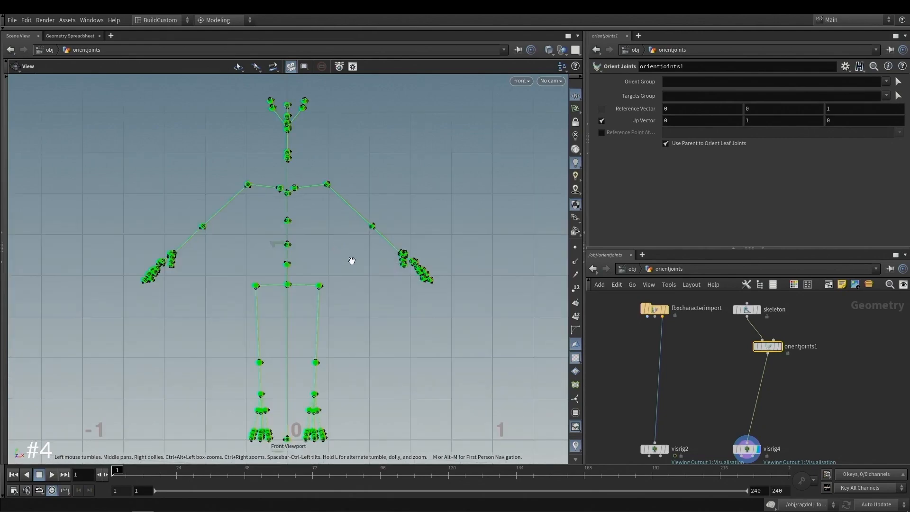
click(898, 81)
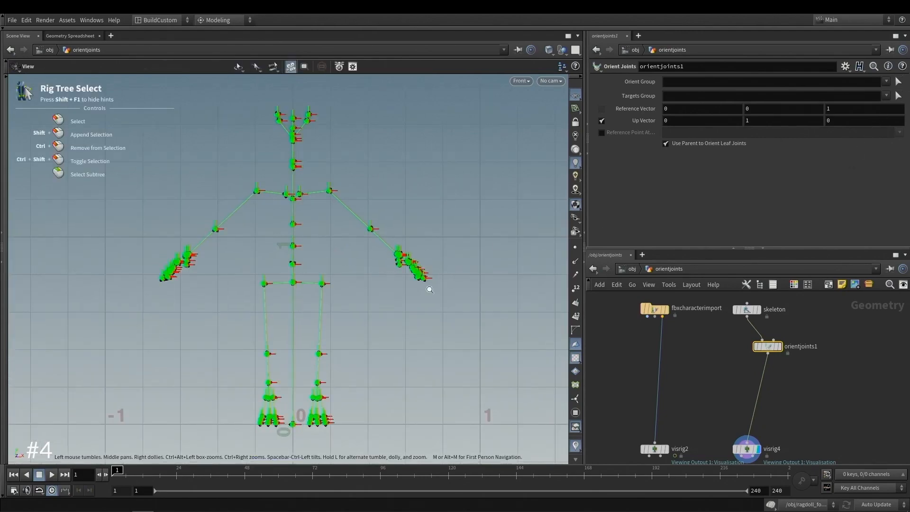
drag(483, 417, 316, 267)
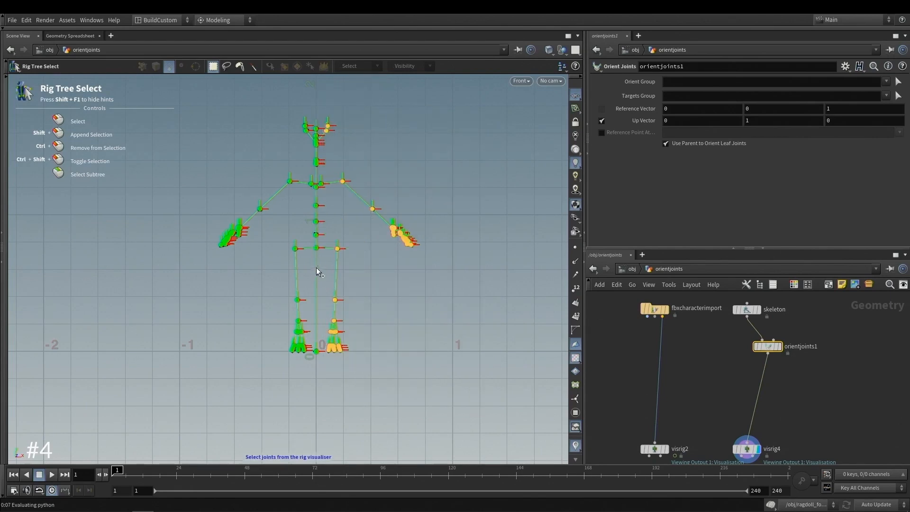
alt+right_drag(338, 143, 373, 123)
shift+drag(373, 300, 311, 103)
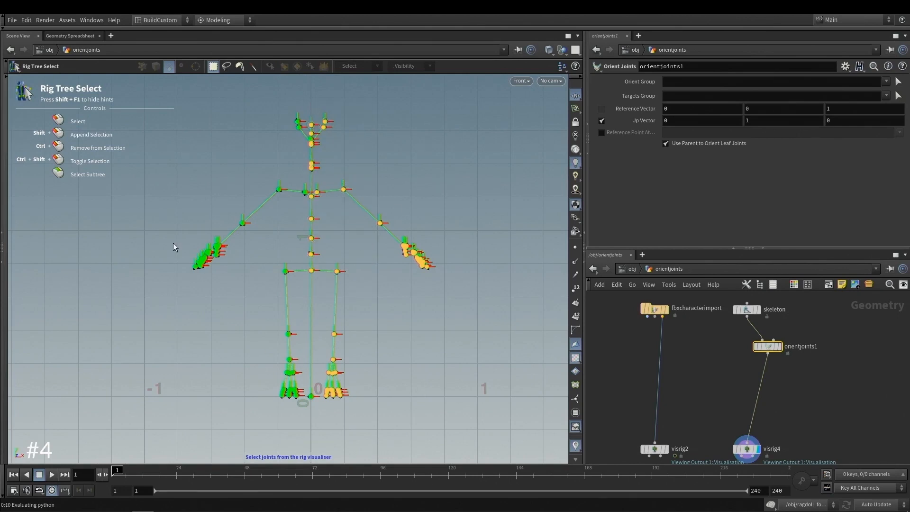
key(Return)
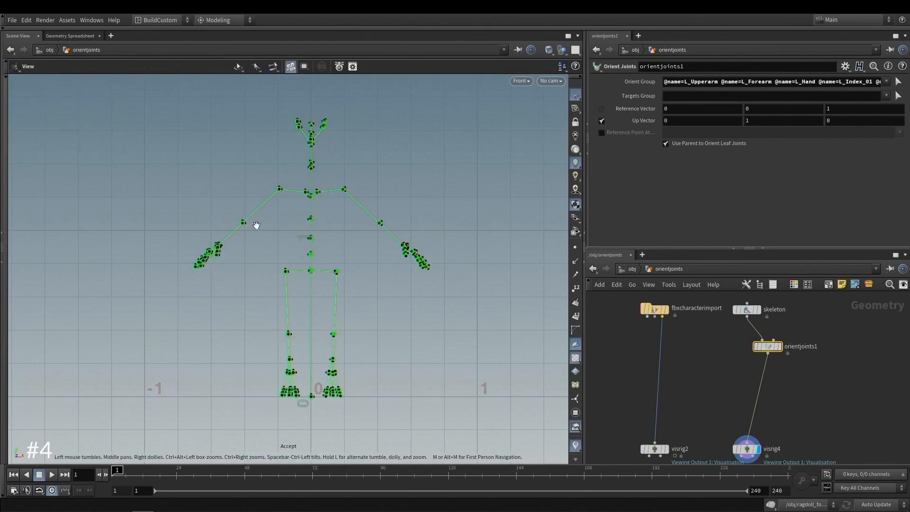
Reopen the Orient Group joint selection and accept it again so it includes C_COG, C_Spine_01, C_Spine_02 and C_Chest.
middle_drag(325, 177, 333, 214)
right_drag(333, 213, 469, 180)
click(897, 81)
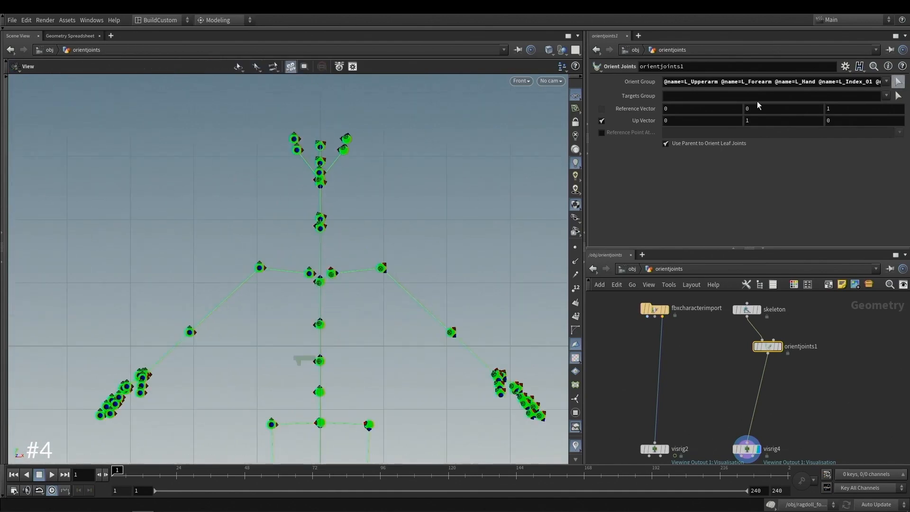
scroll(335, 197, up, 5)
scroll(381, 196, down, 6)
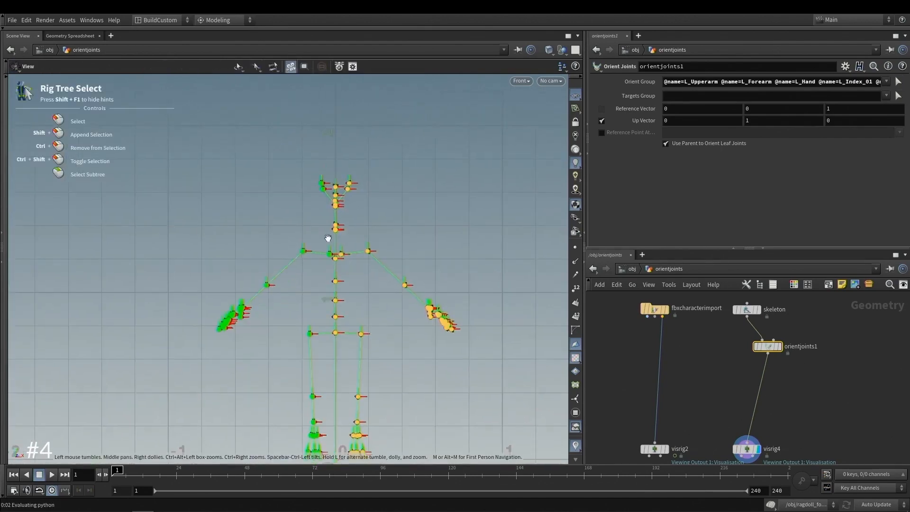
key(Return)
Return to the perspective view and compare the joint axes of the left-side and centre joints with the other side.
key(space+1)
drag(355, 186, 323, 226)
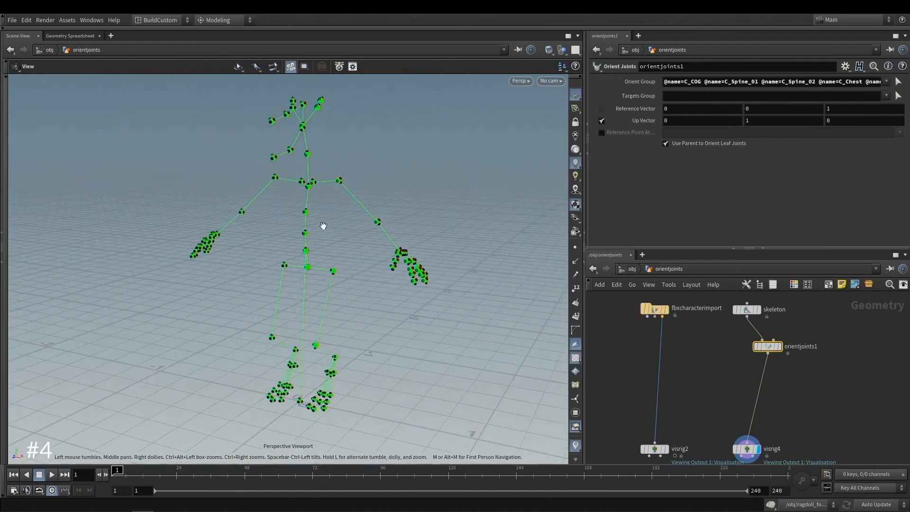
scroll(323, 226, up, 2)
scroll(258, 251, up, 4)
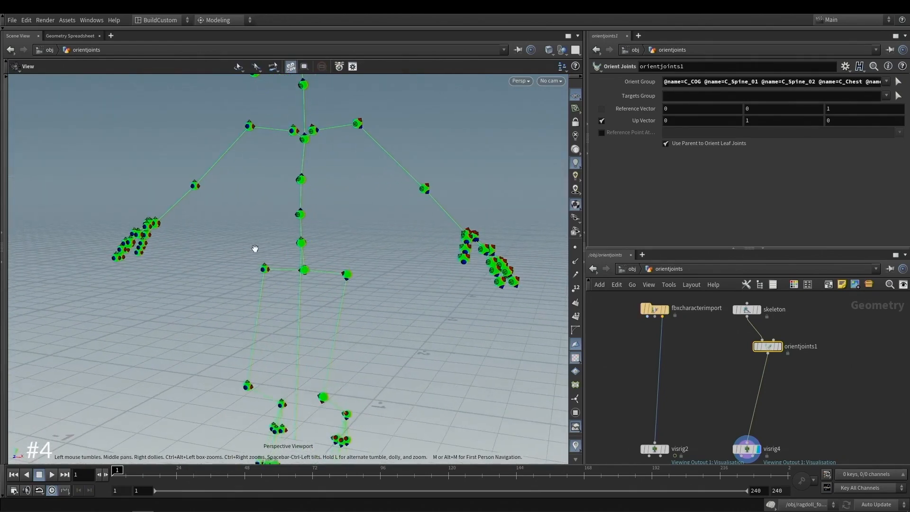
scroll(303, 238, up, 3)
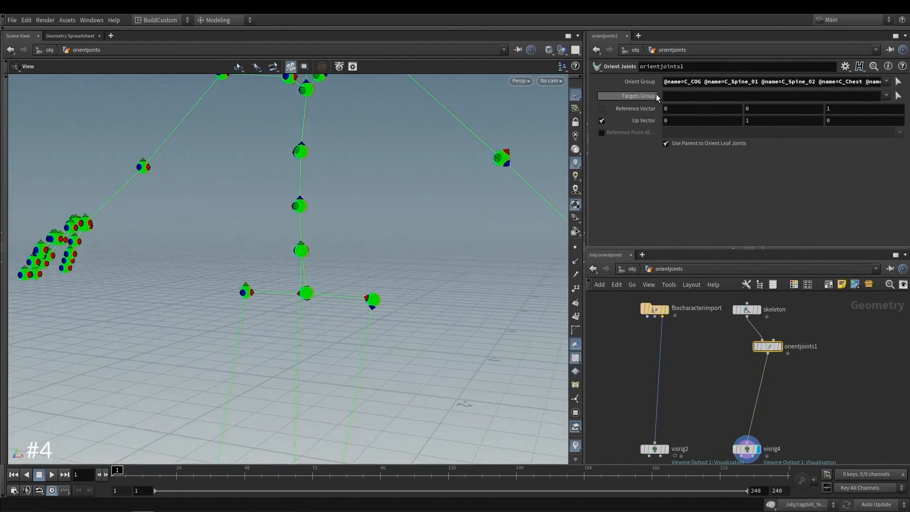
scroll(301, 197, down, 2)
middle_drag(300, 197, 342, 269)
scroll(341, 269, down, 3)
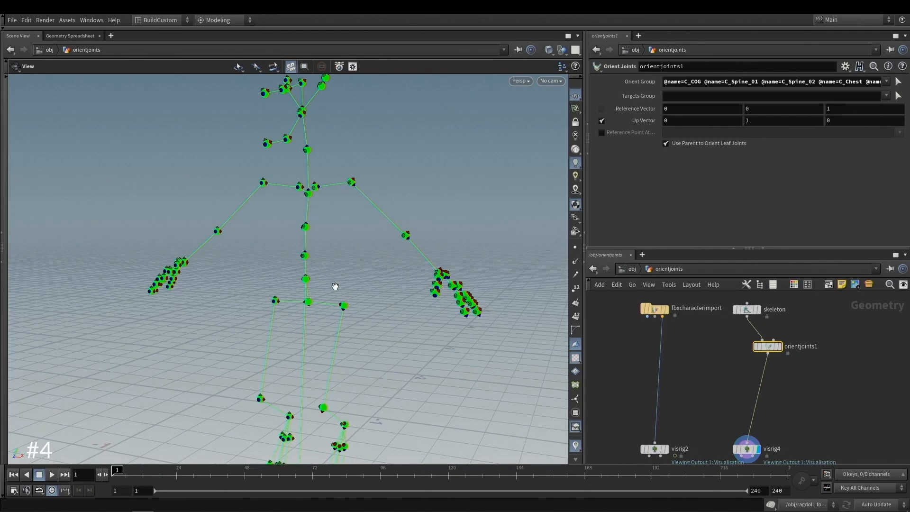
scroll(305, 263, up, 5)
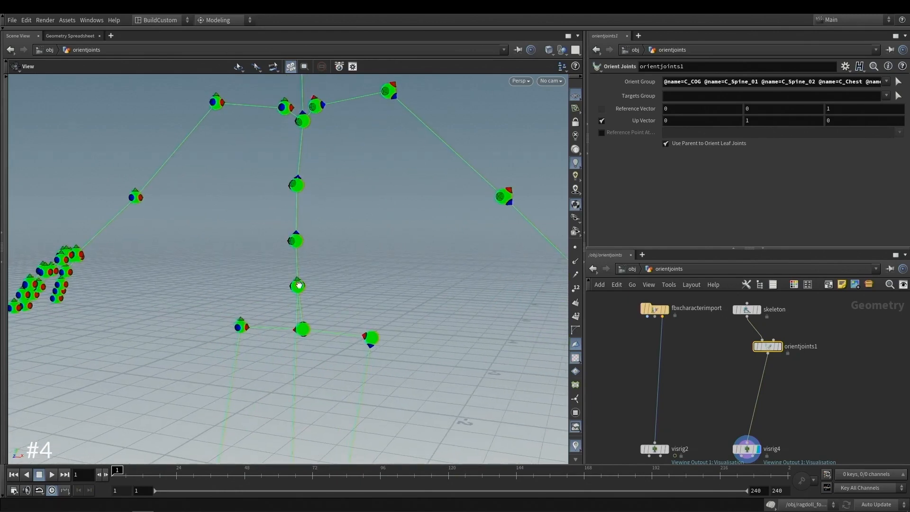
middle_drag(298, 285, 305, 244)
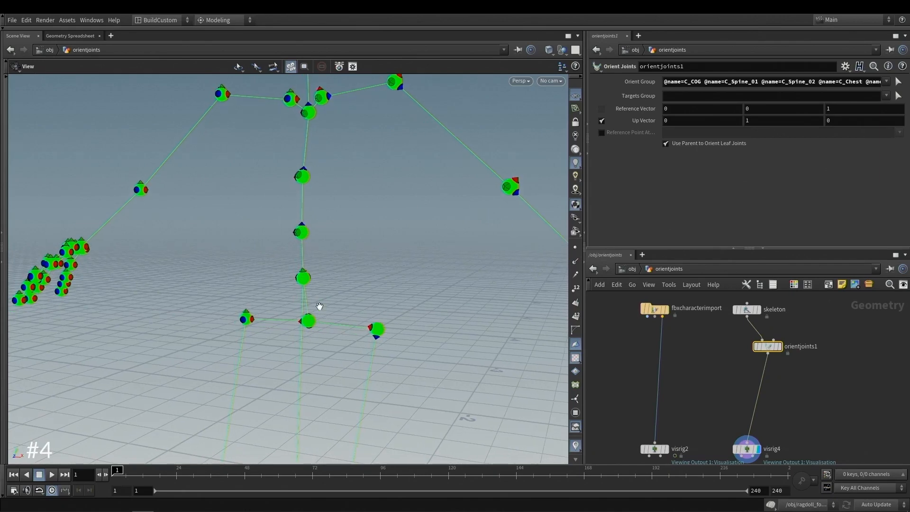
Turn on Display Links for the Orient Joints viewport state and inspect the links along the spine, hip and arm.
right_click(351, 239)
key(Return)
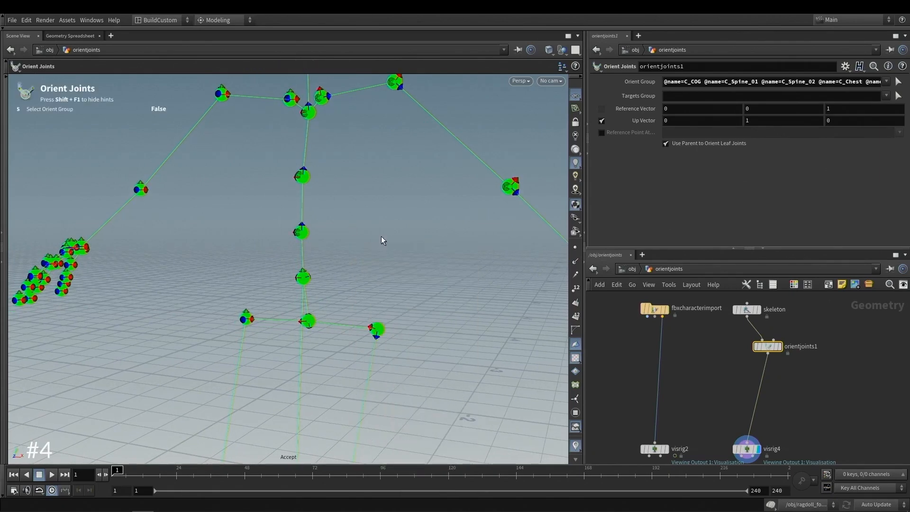
right_click(334, 214)
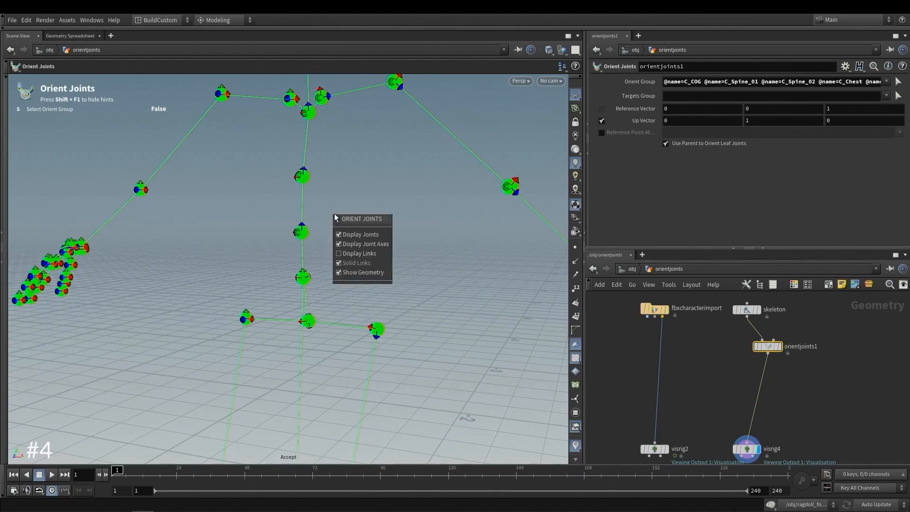
click(370, 254)
scroll(320, 319, up, 5)
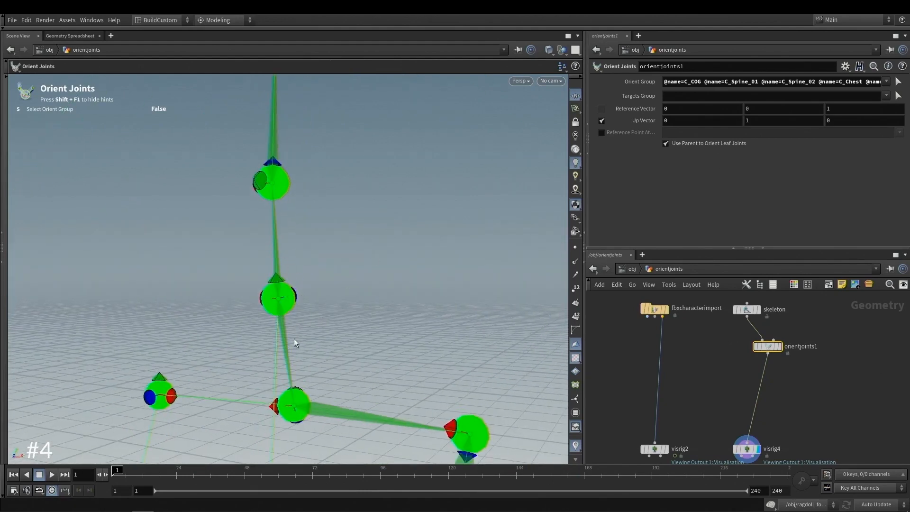
scroll(314, 235, down, 6)
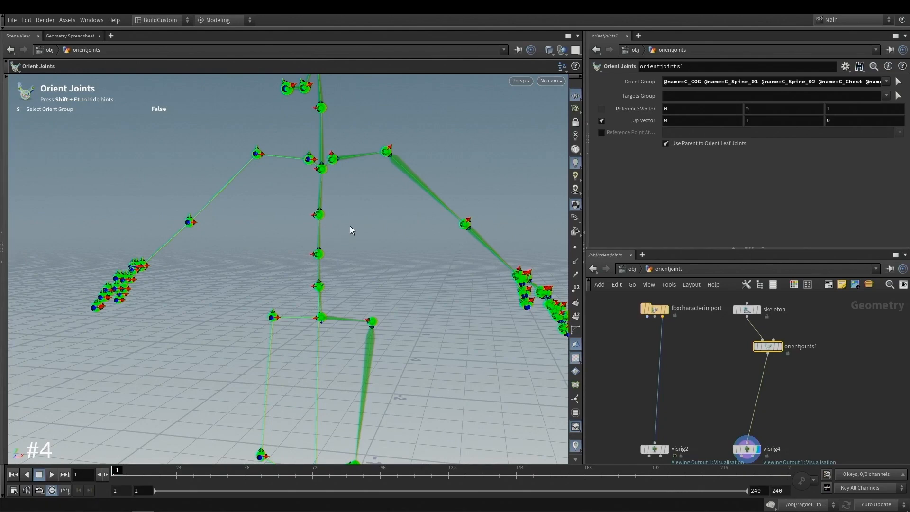
key(Escape)
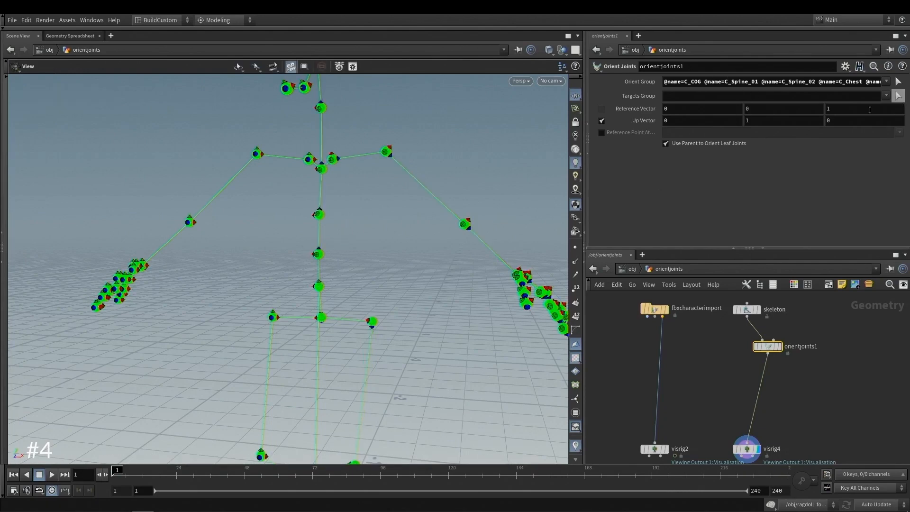
Start the Targets Group joint selection on orientjoints1 and pick the C_Spine_01 and L_Ball joints.
click(897, 95)
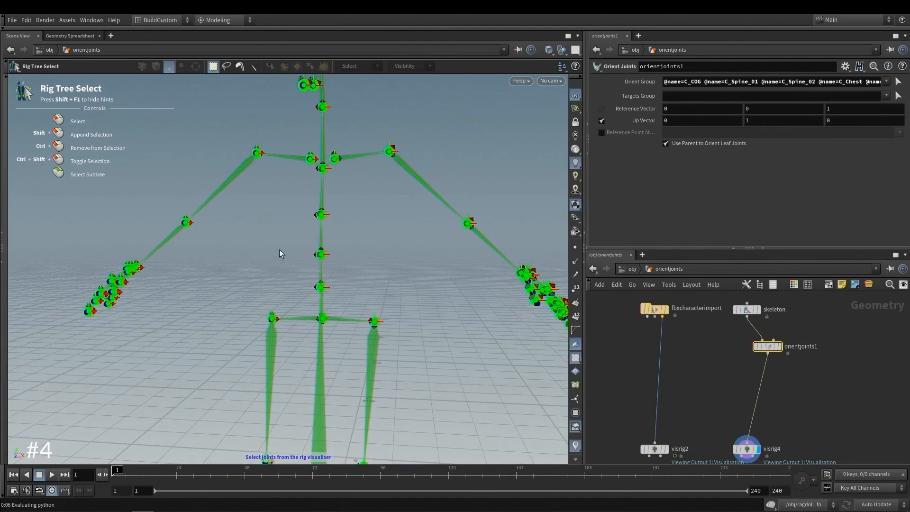
alt+right_drag(375, 263, 338, 296)
alt+middle_drag(339, 296, 336, 305)
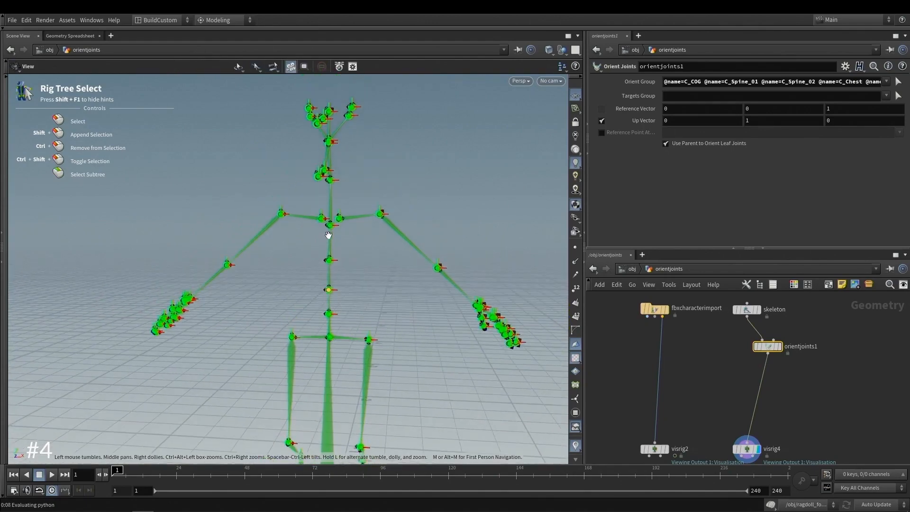
alt+middle_drag(347, 448, 360, 280)
alt+right_drag(360, 279, 530, 261)
alt+drag(321, 265, 359, 288)
alt+middle_drag(357, 333, 348, 290)
alt+drag(348, 291, 332, 326)
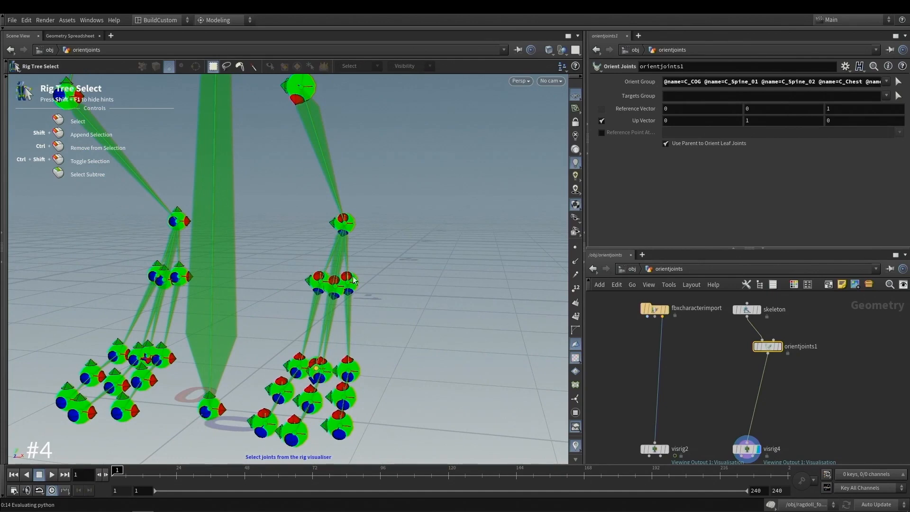
Add the C_Neck joint to the target selection, check the left hand joints, and accept the Targets Group.
alt+right_drag(379, 266, 282, 216)
alt+middle_drag(388, 97, 376, 246)
alt+right_drag(376, 246, 342, 186)
alt+middle_drag(342, 186, 355, 361)
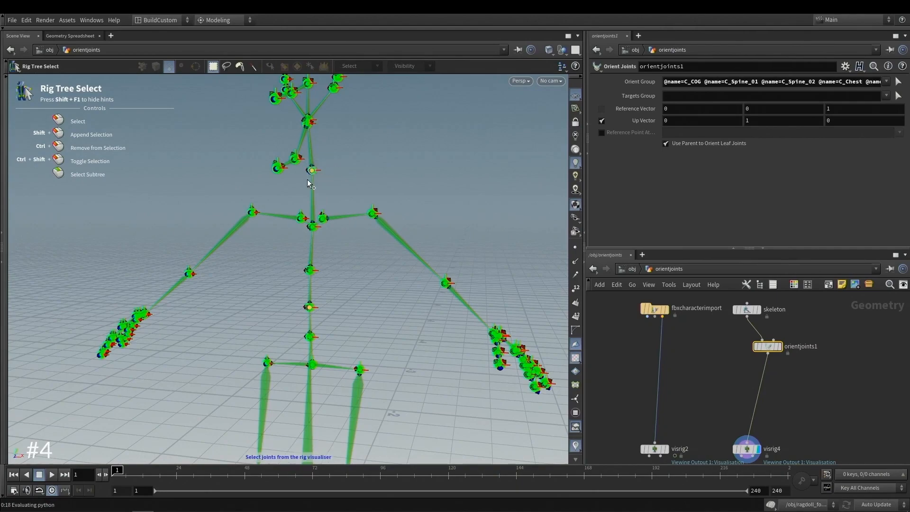
alt+drag(307, 179, 336, 252)
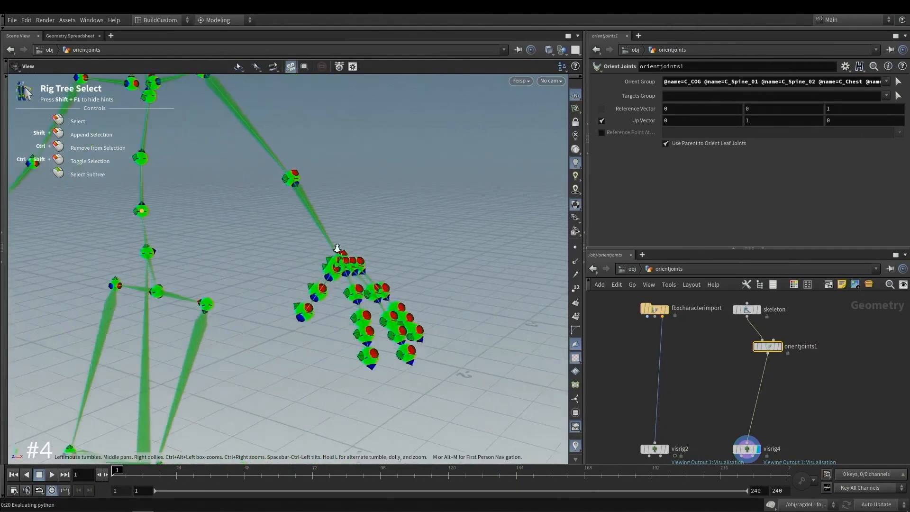
alt+right_drag(337, 251, 382, 287)
alt+drag(382, 286, 352, 259)
key(Return)
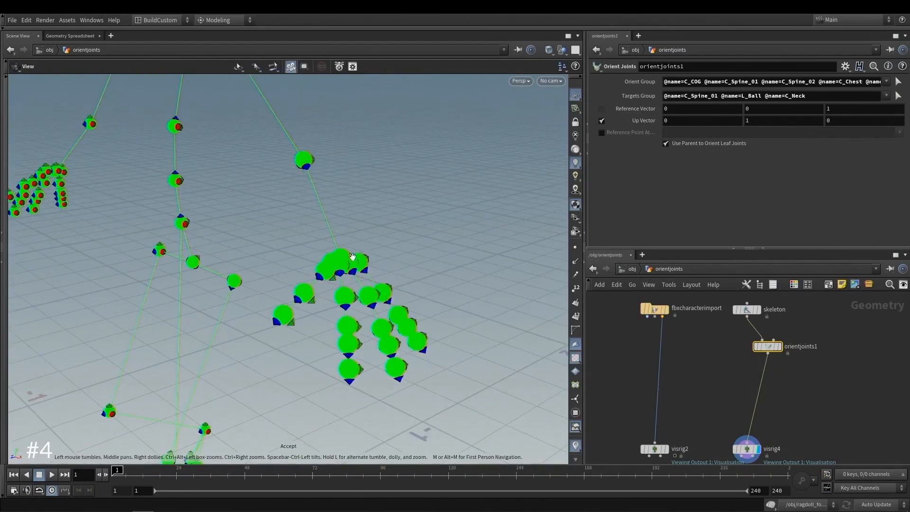
Examine the joint axes of the hand, spine, hips and arms with the Targets Group applied.
alt+right_drag(352, 259, 256, 270)
alt+drag(256, 270, 213, 246)
alt+middle_drag(213, 246, 287, 240)
alt+right_drag(287, 239, 273, 264)
alt+drag(273, 264, 318, 249)
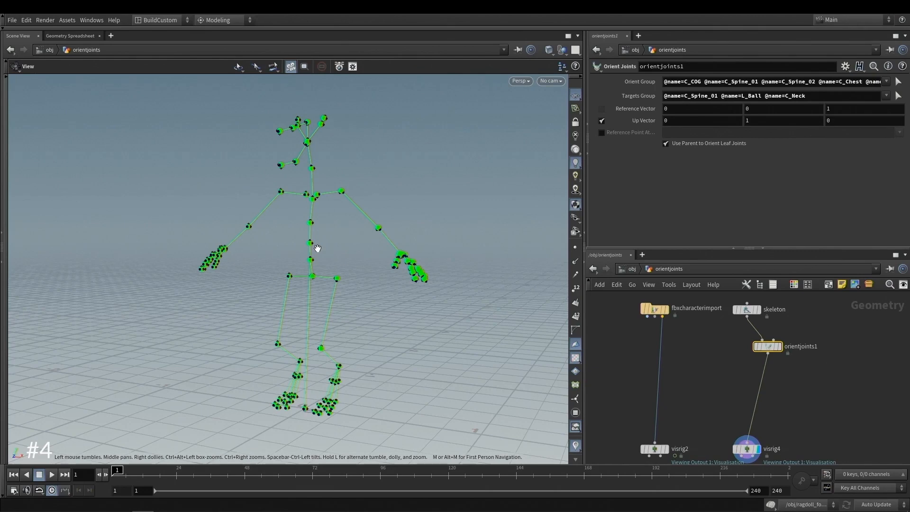
alt+right_drag(317, 249, 429, 189)
alt+drag(341, 267, 376, 252)
right_drag(277, 254, 316, 272)
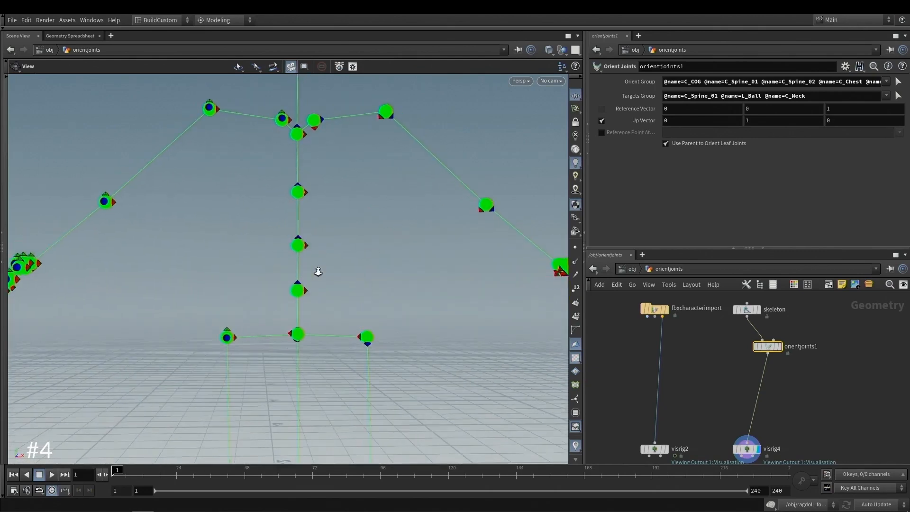
mouse_move(317, 272)
mouse_down()
mouse_move(314, 256)
mouse_move(300, 267)
mouse_up()
Display visrig2 to compare the imported character's joint axes with the oriented skeleton.
scroll(706, 382, up, 2)
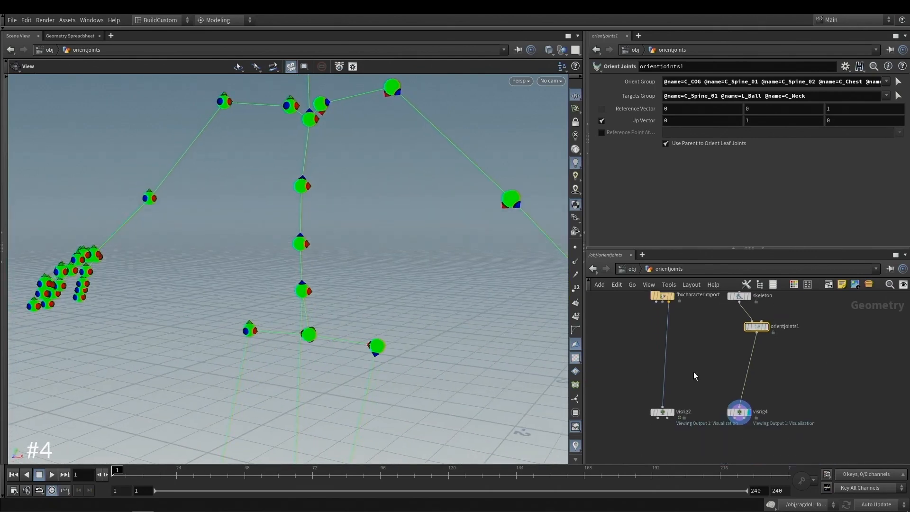
click(664, 428)
right_drag(340, 231, 280, 251)
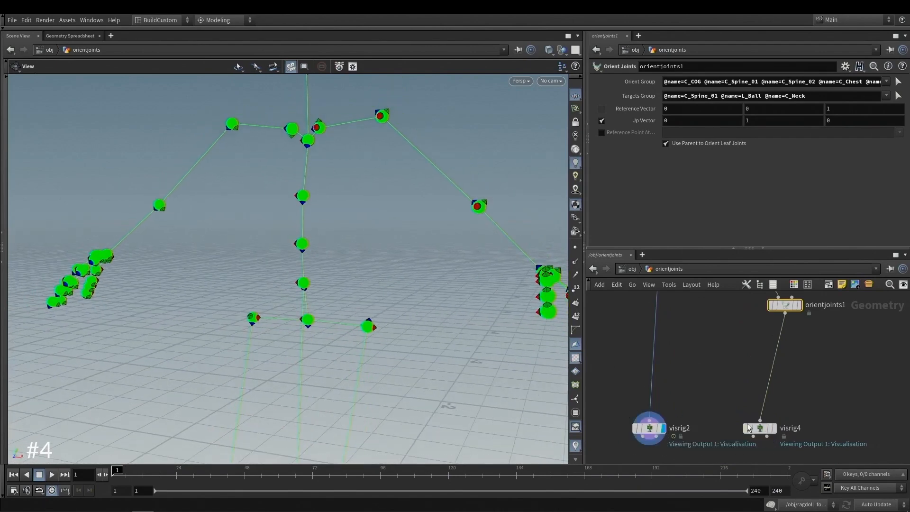
Display visrig4 and set the Z component of the Reference Vector on orientjoints1 to -1.
click(776, 426)
middle_drag(868, 340, 853, 353)
drag(852, 353, 822, 337)
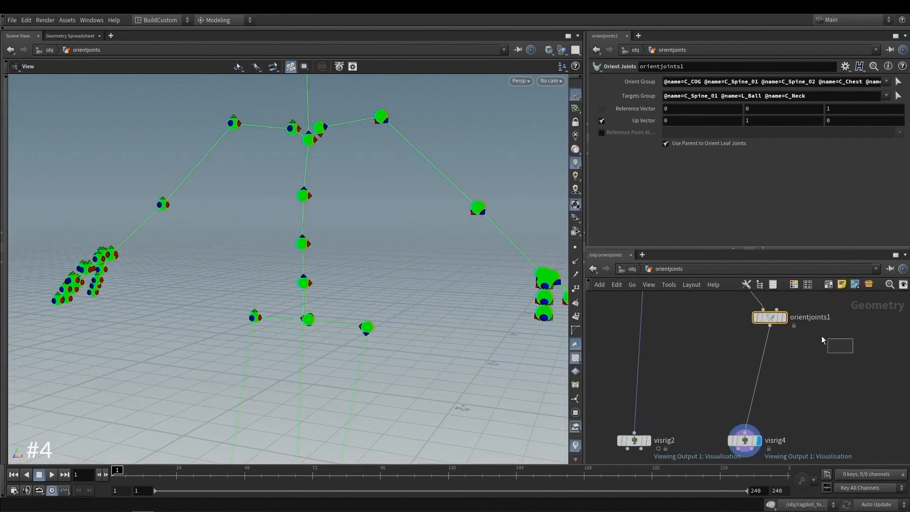
click(837, 110)
text(-1)
key(Return)
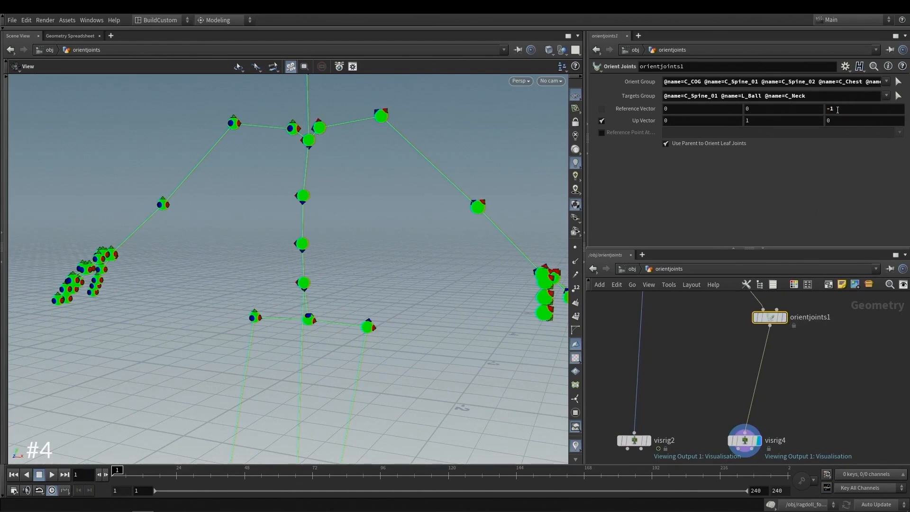
Compare the imported rig's joint axes in visrig2 with the oriented skeleton, ending with visrig4 displayed.
middle_drag(691, 345, 684, 317)
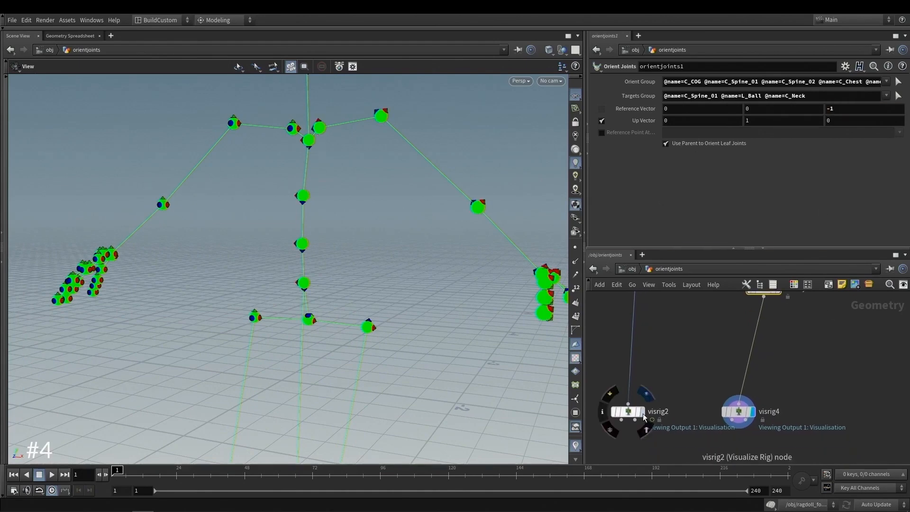
click(642, 412)
drag(307, 254, 290, 249)
right_drag(411, 218, 335, 171)
middle_drag(361, 288, 362, 260)
click(753, 411)
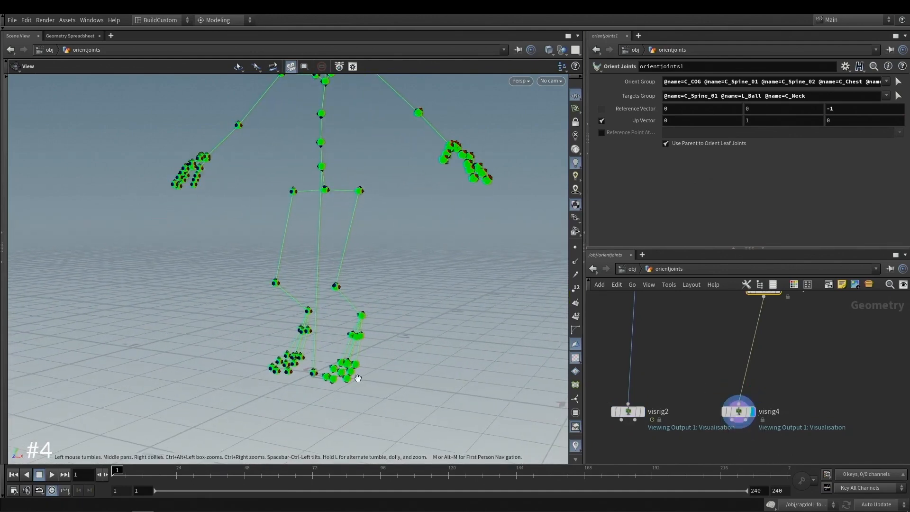
Examine the joint axes of the oriented skeleton's legs, feet, hips and arms, then the whole figure.
drag(341, 259, 332, 264)
right_drag(332, 264, 370, 266)
drag(369, 266, 364, 267)
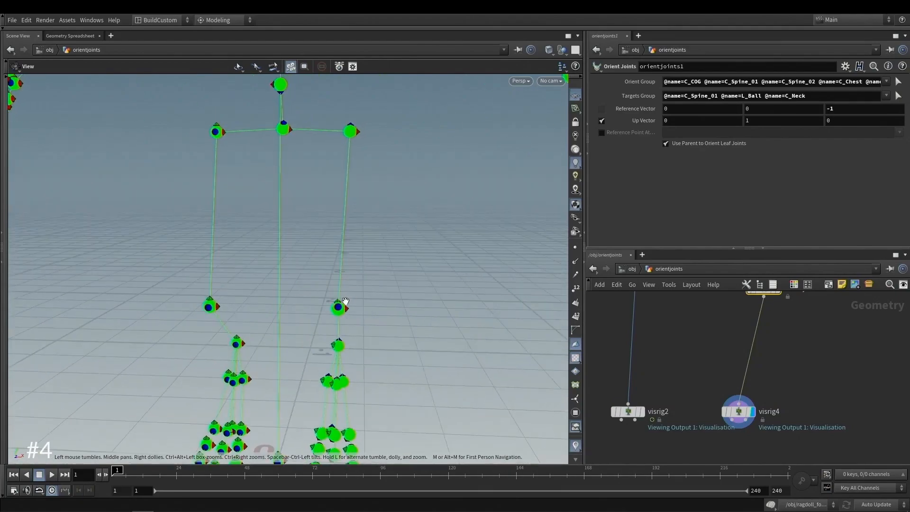
middle_drag(359, 182, 367, 224)
drag(367, 224, 355, 223)
right_drag(355, 224, 323, 199)
middle_drag(298, 228, 319, 266)
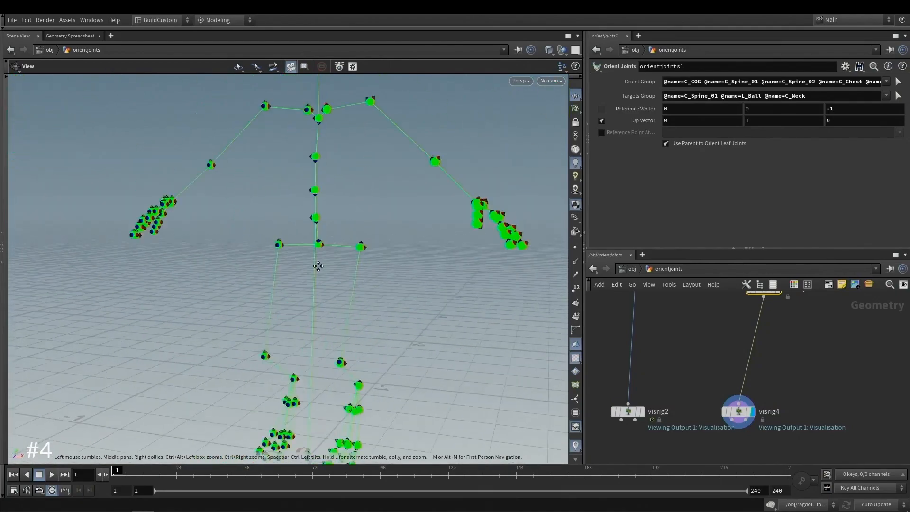
right_drag(319, 266, 303, 204)
mouse_move(321, 255)
middle_down()
mouse_move(328, 246)
mouse_move(330, 259)
middle_up()
drag(331, 259, 320, 248)
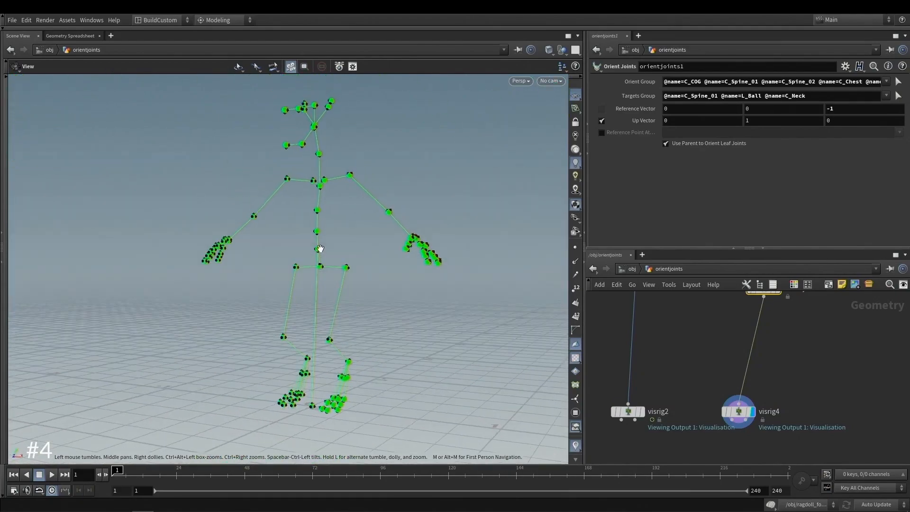
Align the orientjoints1 node beneath skeleton and lower it to make room for another node between them.
scroll(752, 343, down, 4)
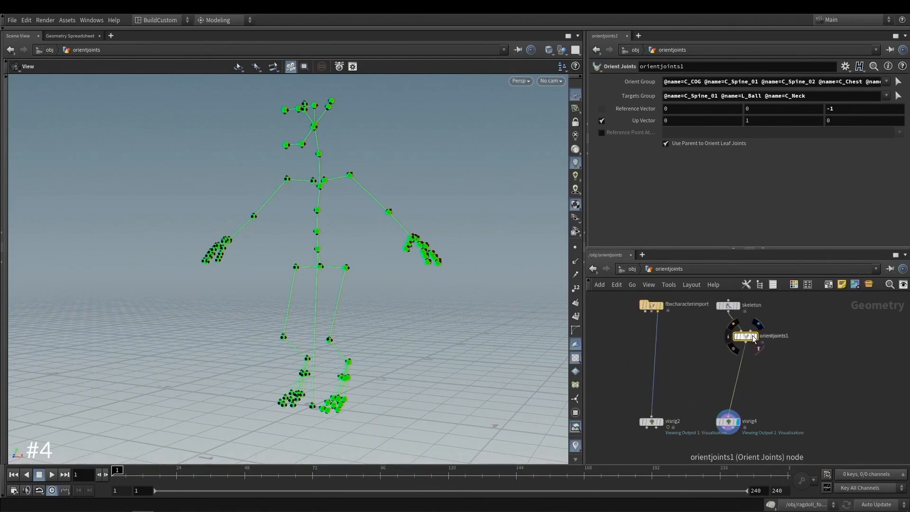
drag(746, 336, 732, 335)
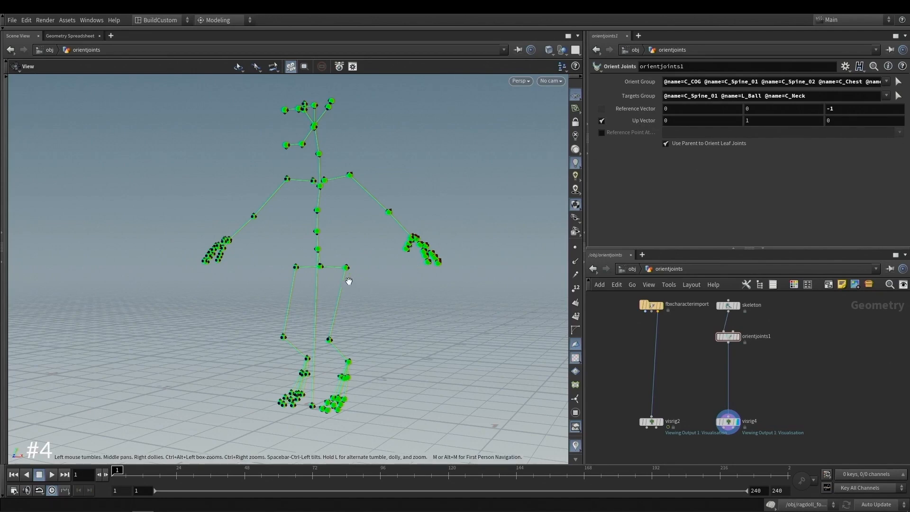
middle_drag(349, 280, 356, 279)
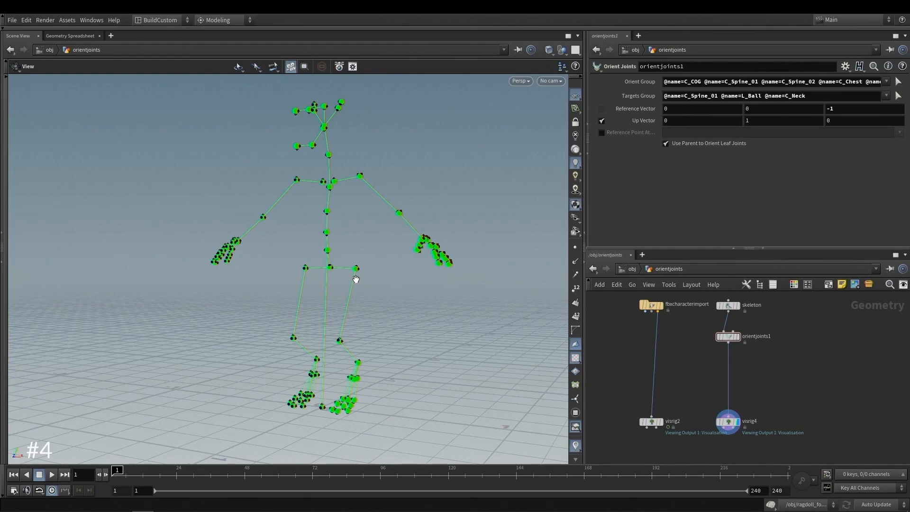
mouse_move(730, 338)
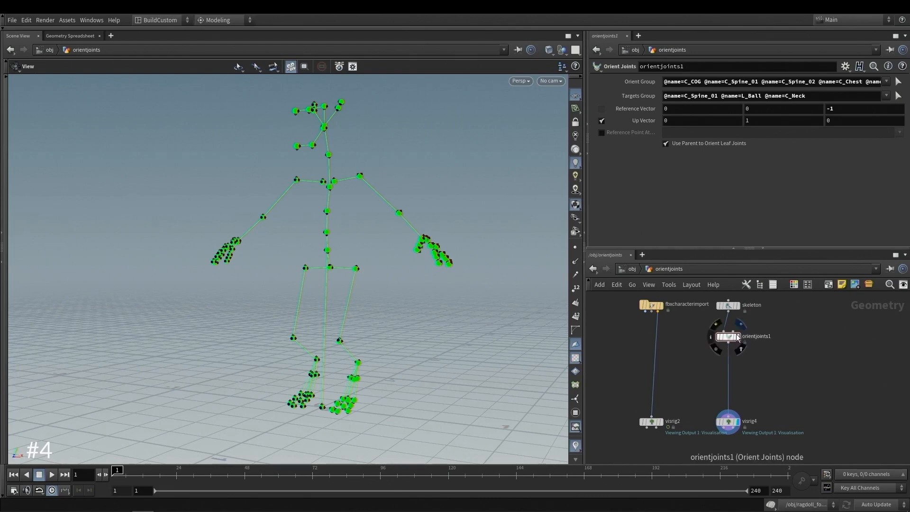
drag(730, 339, 730, 365)
Add a Rig Pose node wired from the skeleton node's output above orientjoints1, and display it.
key(Tab)
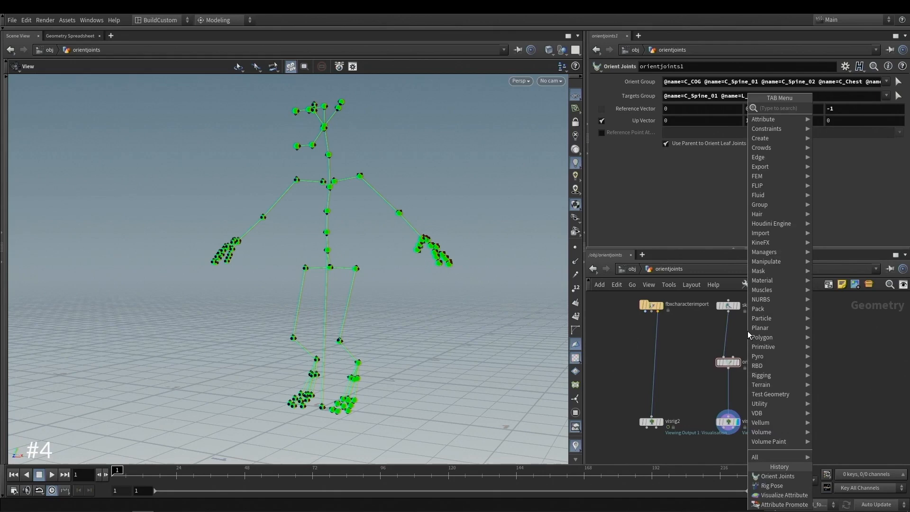
text(rigp)
key(Return)
click(741, 327)
scroll(736, 327, up, 3)
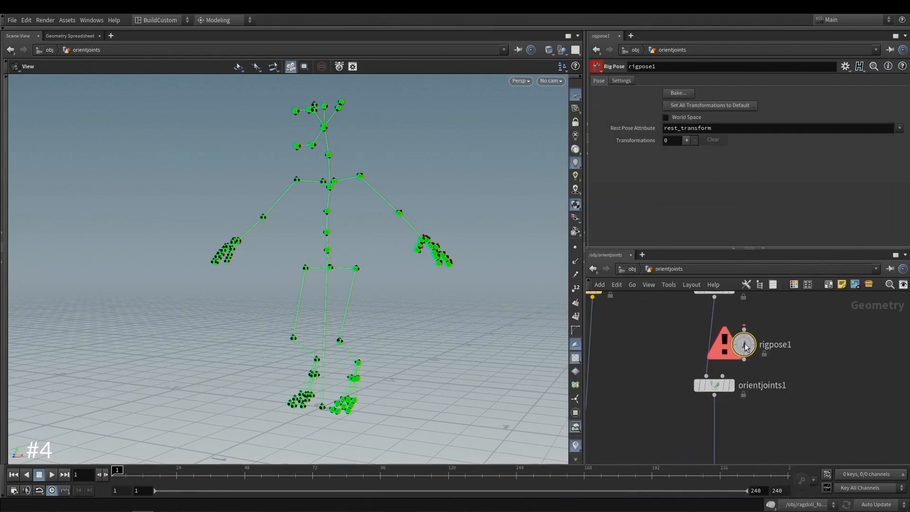
click(753, 326)
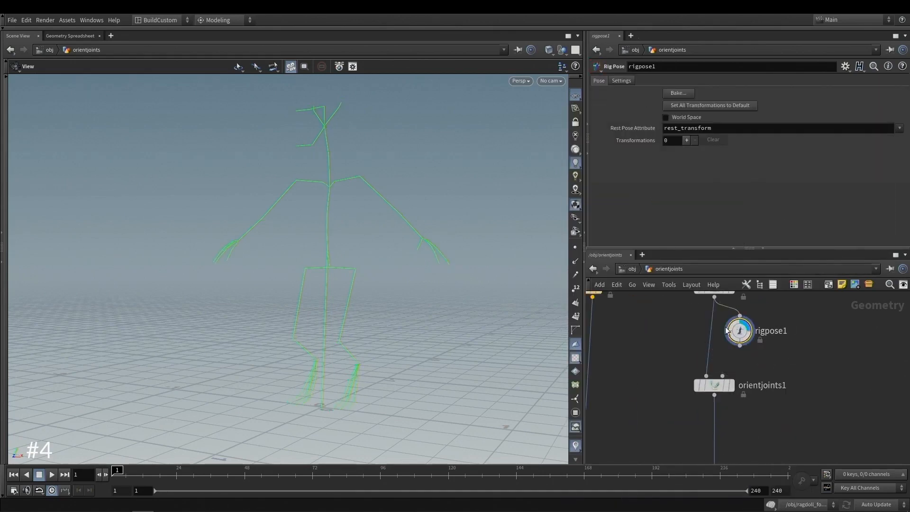
Save the scene and connect the output of rigpose1 to the first input of orientjoints1.
key(Return)
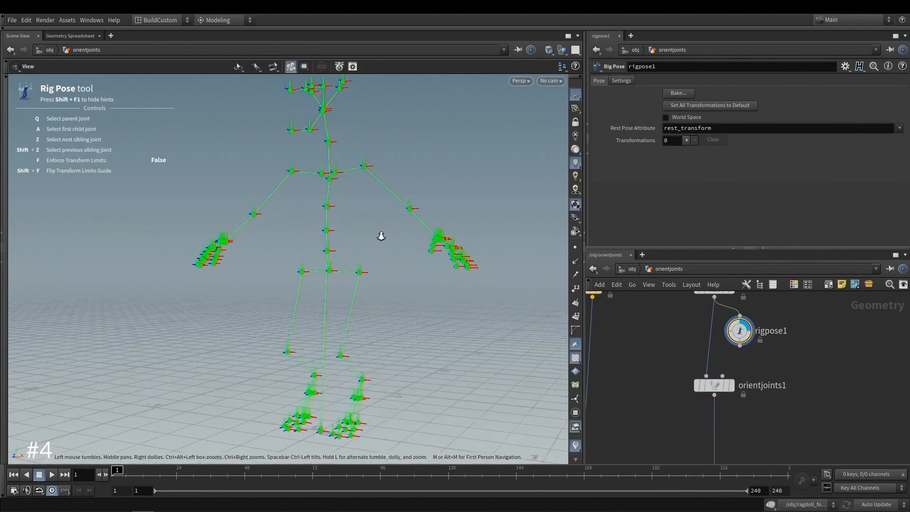
key(Escape)
scroll(363, 260, up, 2)
key(ctrl+s)
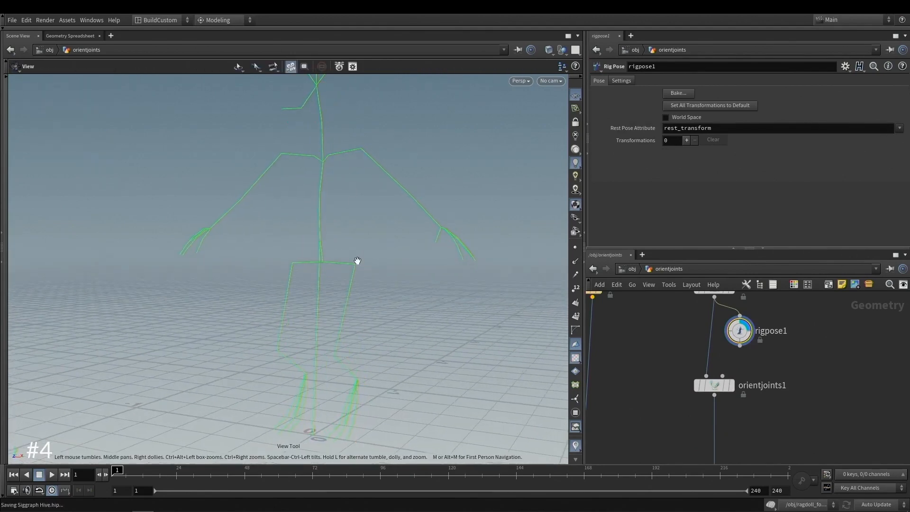
click(740, 347)
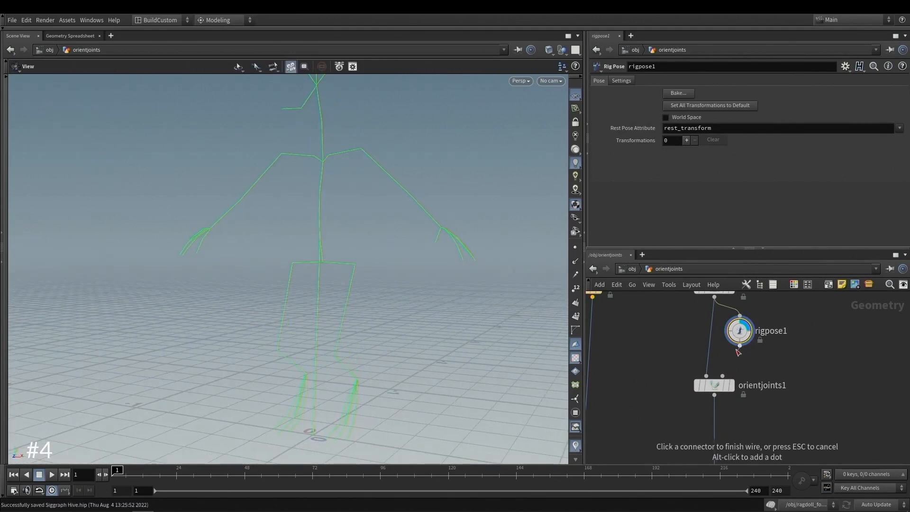
click(706, 375)
Display visrig4 and examine the joint axes of the head, shoulders and spine with the Rig Pose node connected.
scroll(704, 377, down, 1)
middle_drag(748, 377, 765, 367)
click(731, 440)
drag(413, 246, 343, 248)
middle_drag(349, 228, 337, 221)
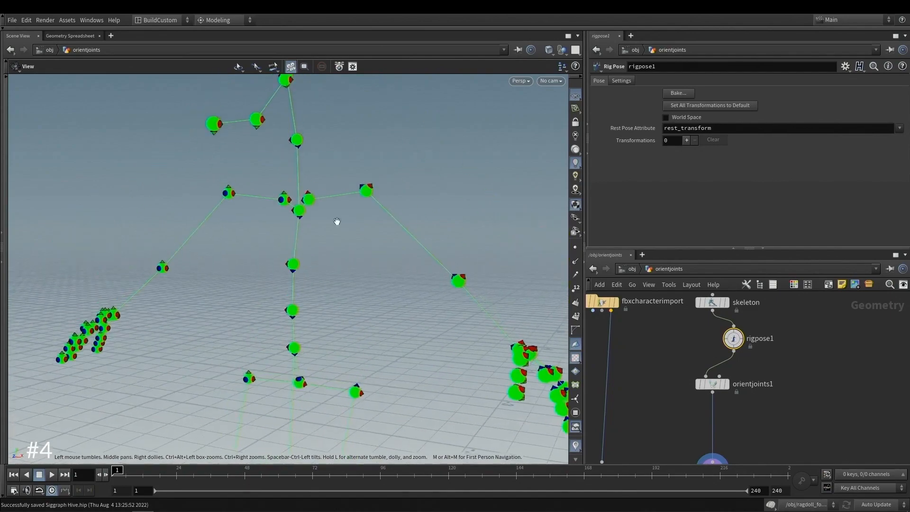
right_drag(337, 222, 388, 194)
drag(388, 195, 428, 228)
scroll(651, 372, down, 1)
Switch the display between visrig2 and visrig4 to compare the clavicle and shoulder joint axes.
middle_drag(645, 382, 673, 358)
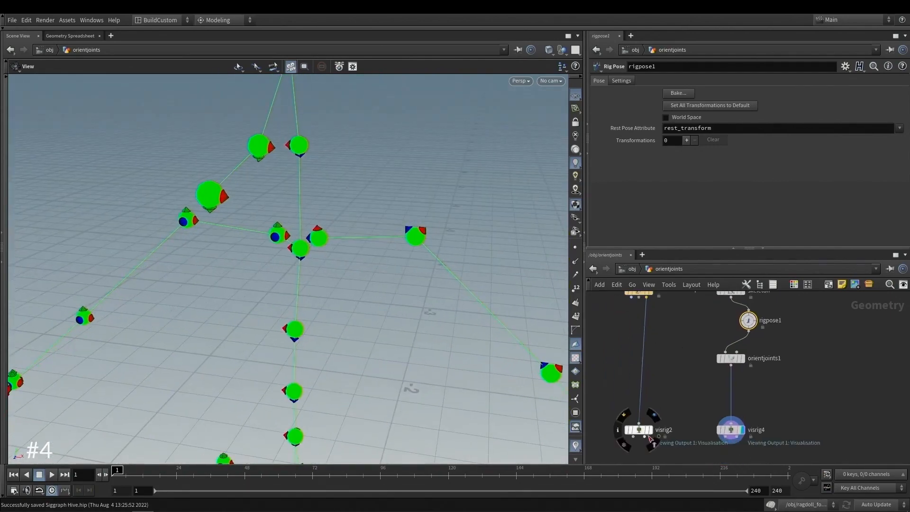
click(651, 434)
drag(320, 236, 279, 272)
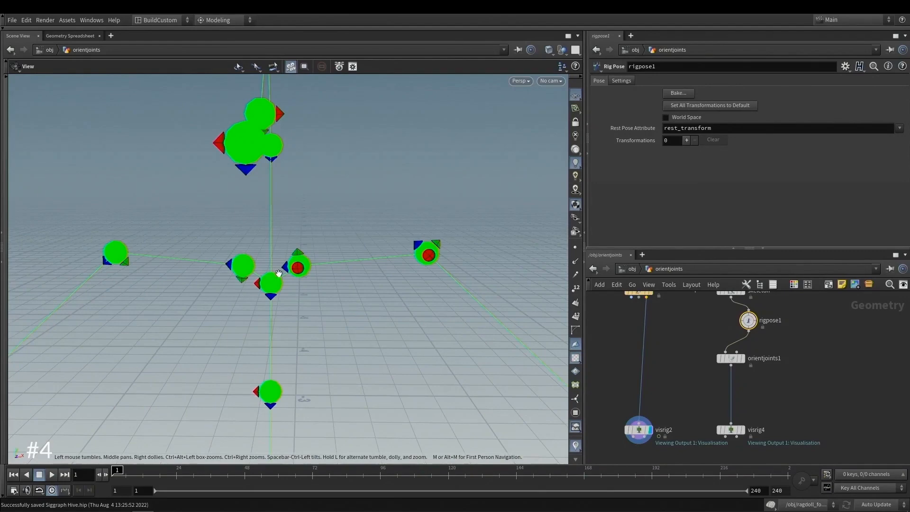
click(741, 430)
drag(388, 265, 352, 280)
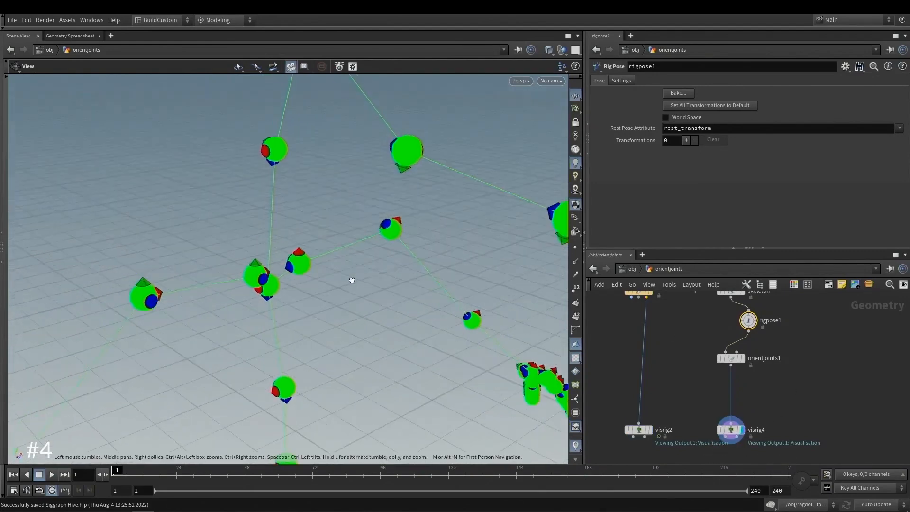
click(648, 429)
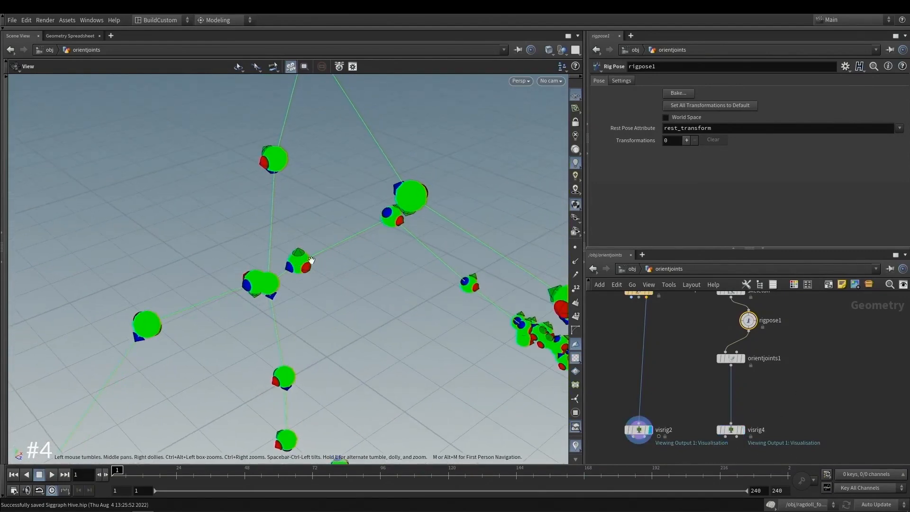
Examine the orientation of the left clavicle and arm joints on the imported rig from several angles.
drag(313, 260, 464, 305)
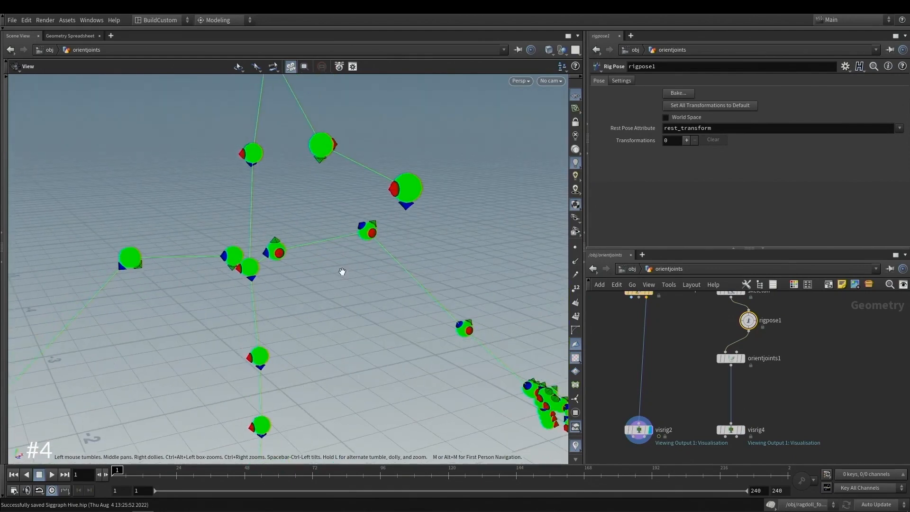
drag(345, 272, 279, 252)
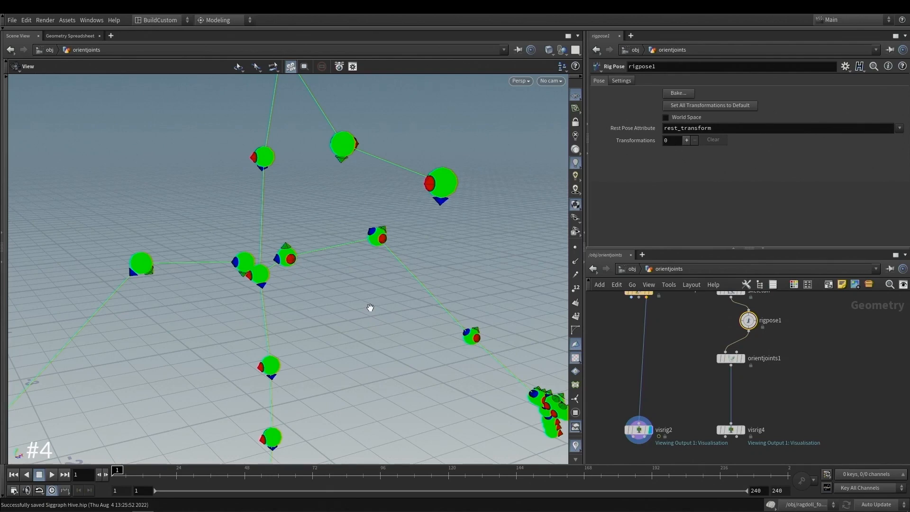
drag(262, 240, 281, 282)
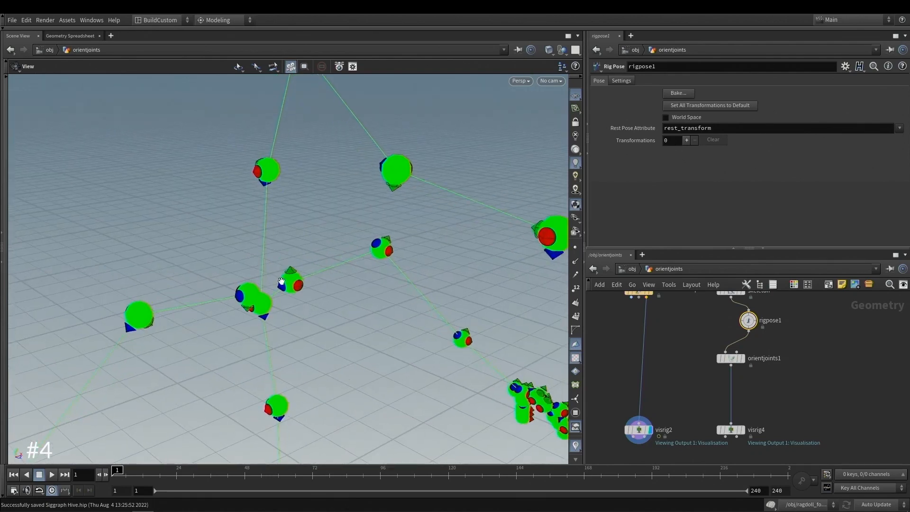
drag(385, 248, 314, 286)
Display rigpose1, select the L_Clavicle joint with the Rig Pose tool, and enable World Space.
scroll(816, 348, up, 2)
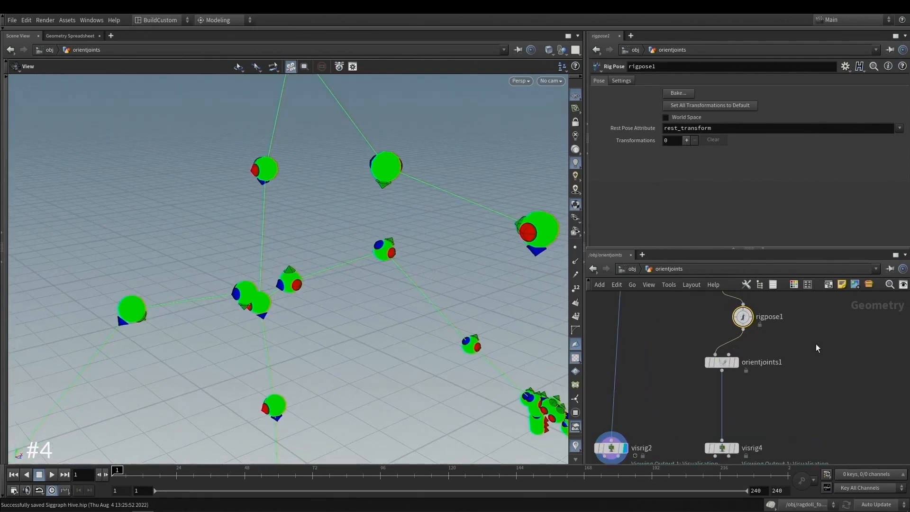
click(749, 313)
drag(799, 338, 713, 304)
key(Return)
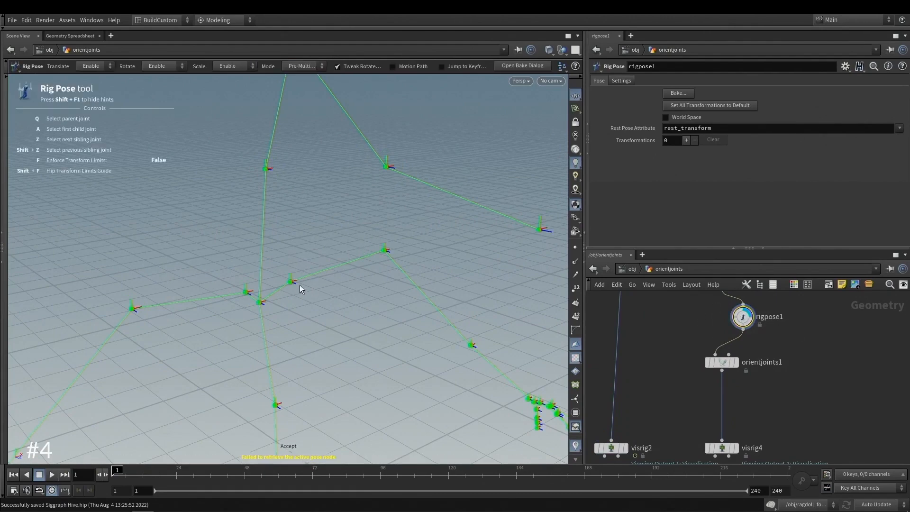
drag(299, 289, 338, 228)
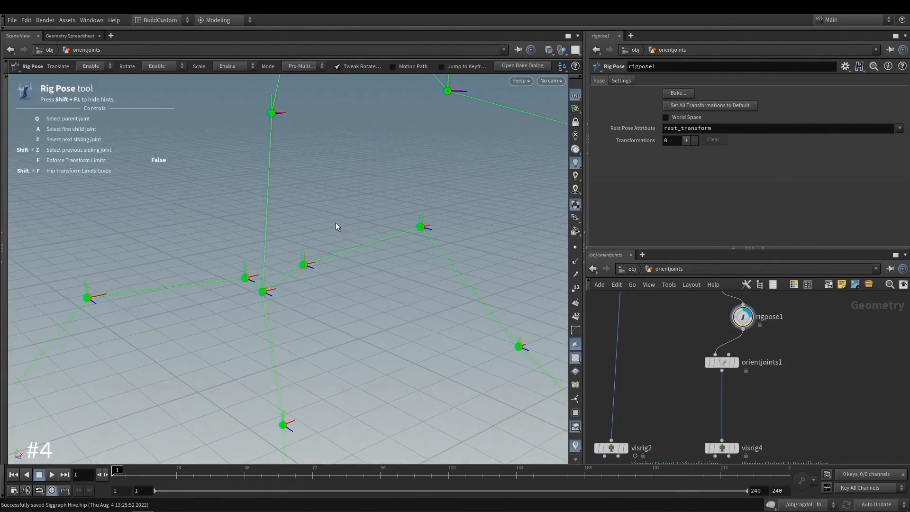
click(304, 264)
right_drag(294, 244, 323, 240)
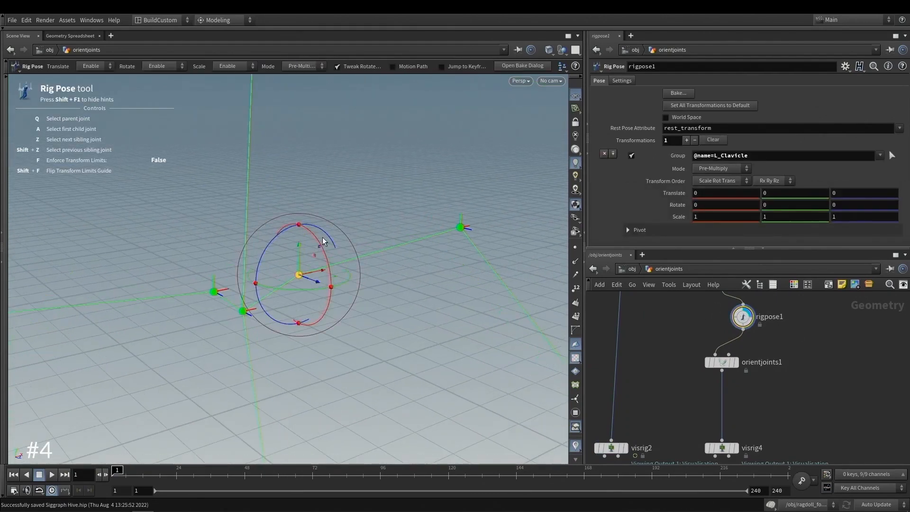
alt+middle_drag(373, 226, 394, 227)
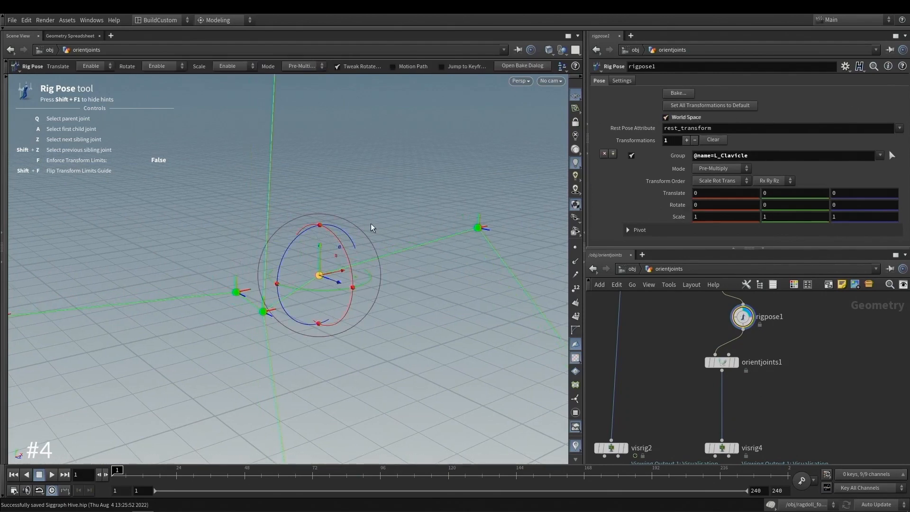
right_drag(371, 223, 382, 238)
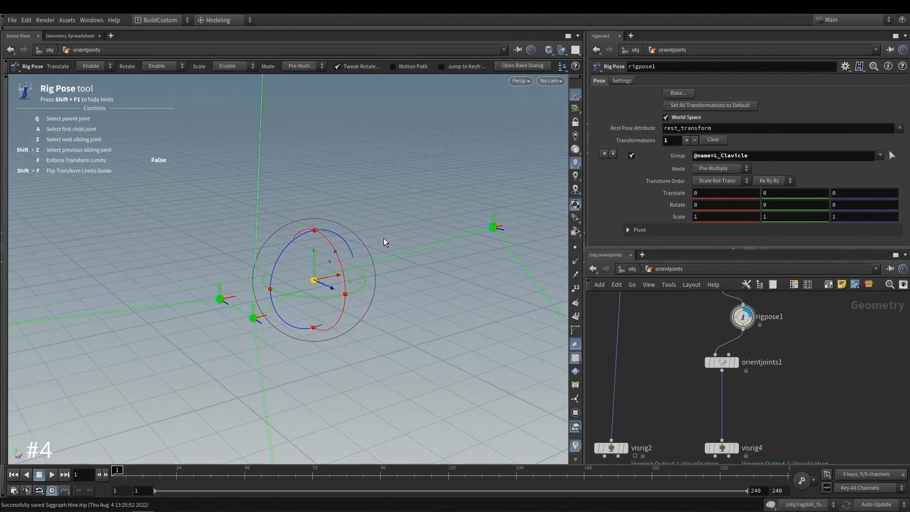
Align the Z axis of L_Clavicle to the bone leading to the left arm with orientation picking, and reset its Translate to 0.
key(h)
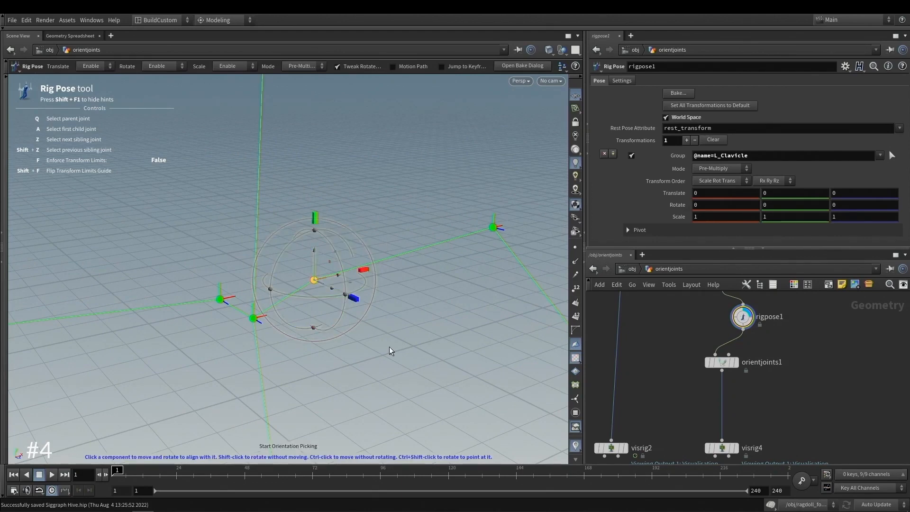
click(355, 300)
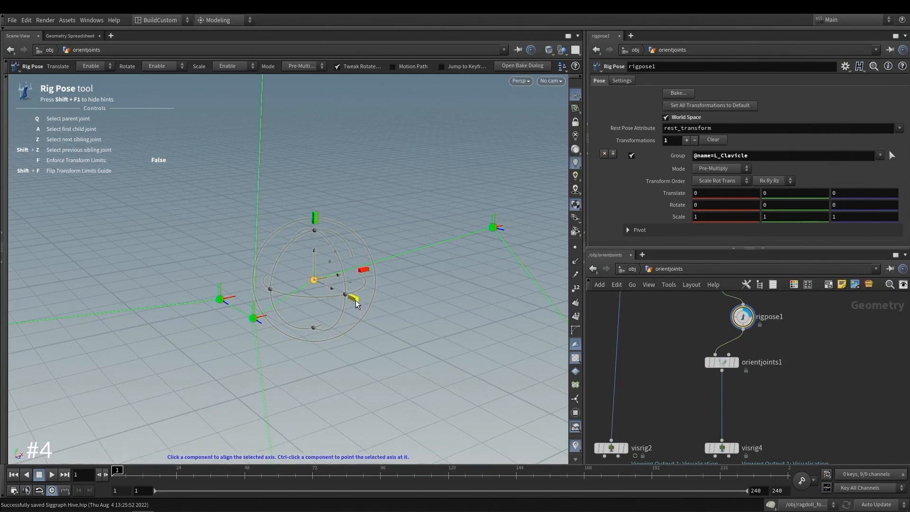
click(401, 256)
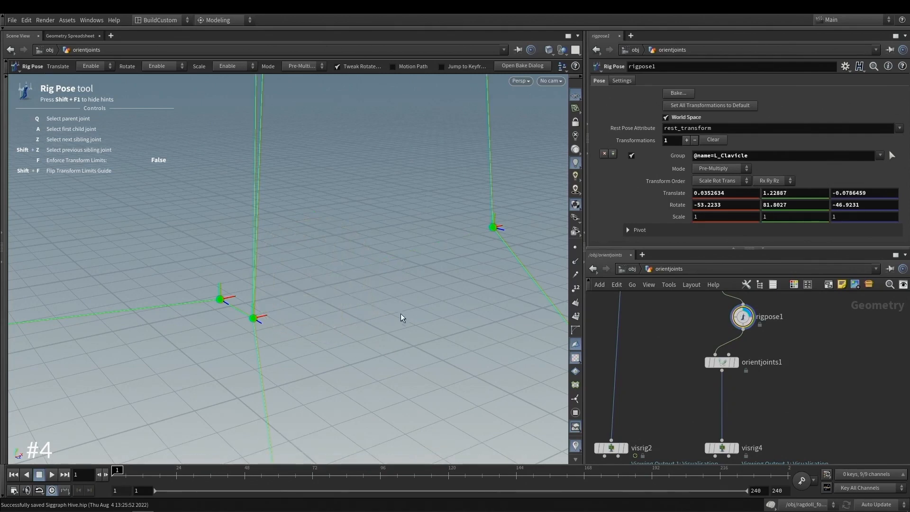
ctrl+middle_click(679, 197)
key(space)
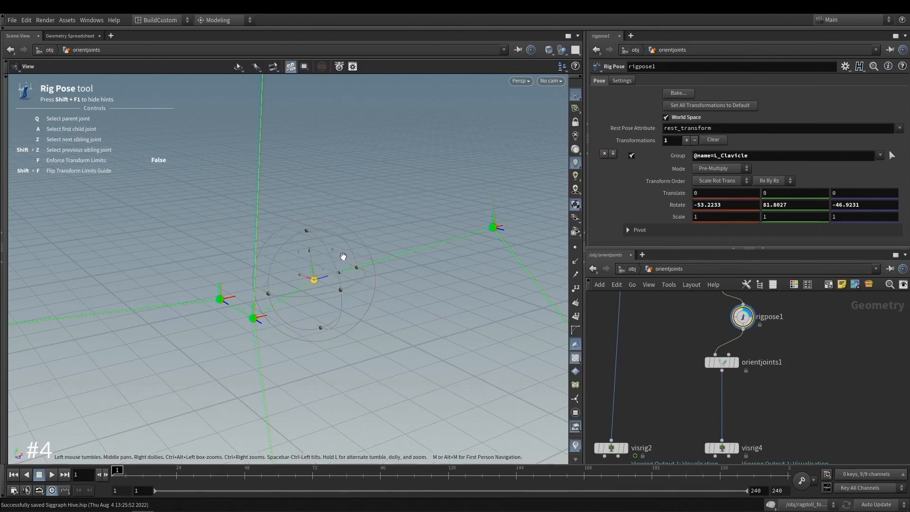
Rotate L_Clavicle 180 degrees about its Y axis to a Rotate of 53.2233, -98.1973, -46.9231, and save the scene.
middle_drag(343, 257, 356, 262)
drag(356, 262, 365, 254)
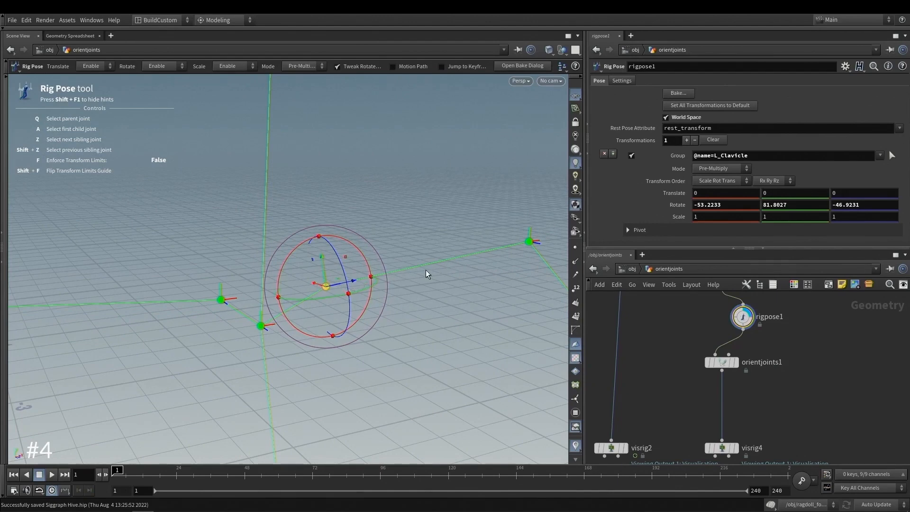
alt+drag(427, 274, 429, 299)
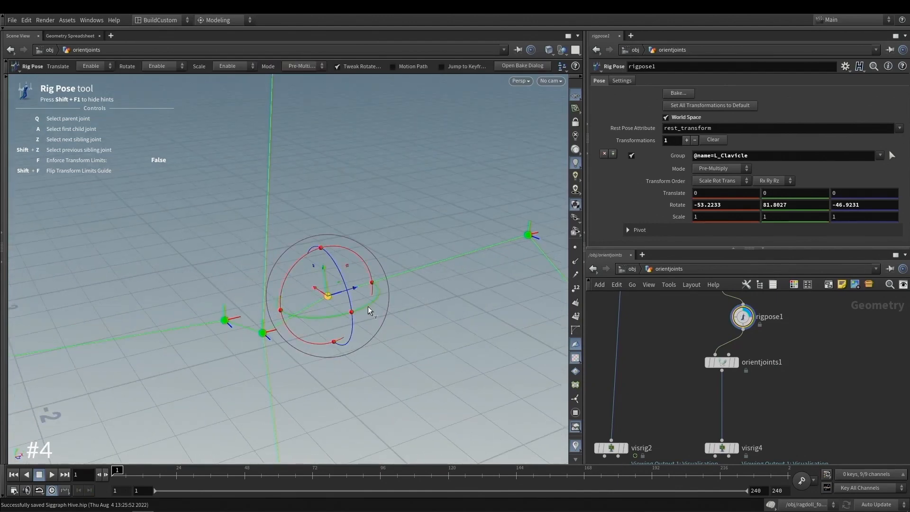
drag(367, 306, 261, 279)
mouse_move(326, 297)
alt+mouse_down()
mouse_move(296, 280)
mouse_move(313, 270)
mouse_move(325, 292)
alt+mouse_up()
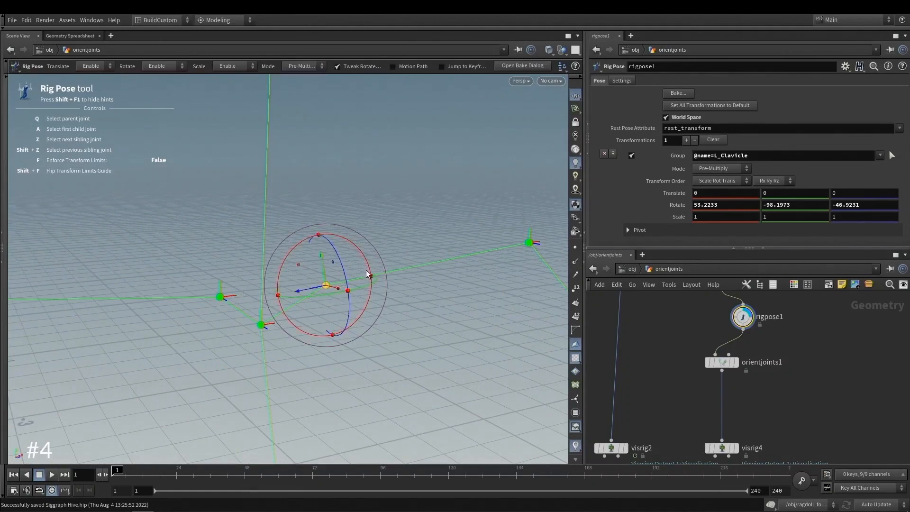
key(Escape)
key(ctrl+s)
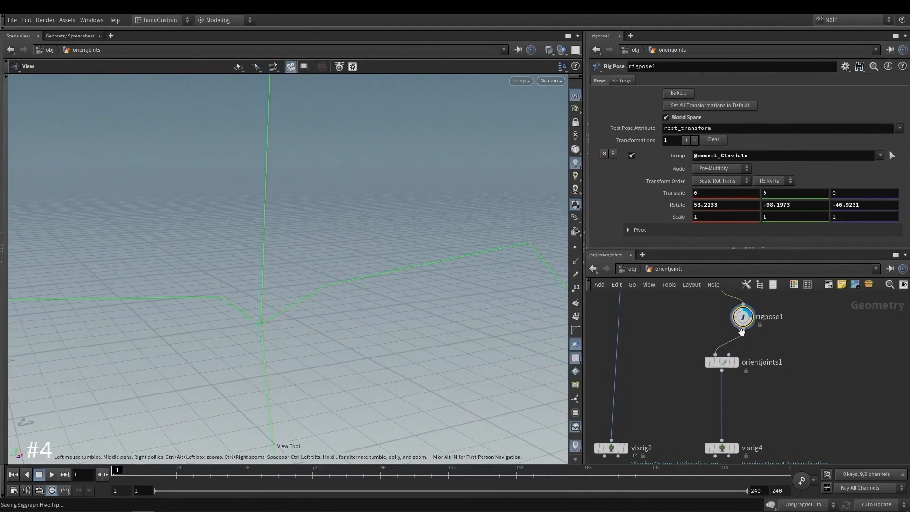
Wire rigpose1 directly into visrig4 to compare its clavicle axes with visrig2, and reconnect orientjoints1 to visrig4.
drag(742, 332, 738, 442)
click(734, 447)
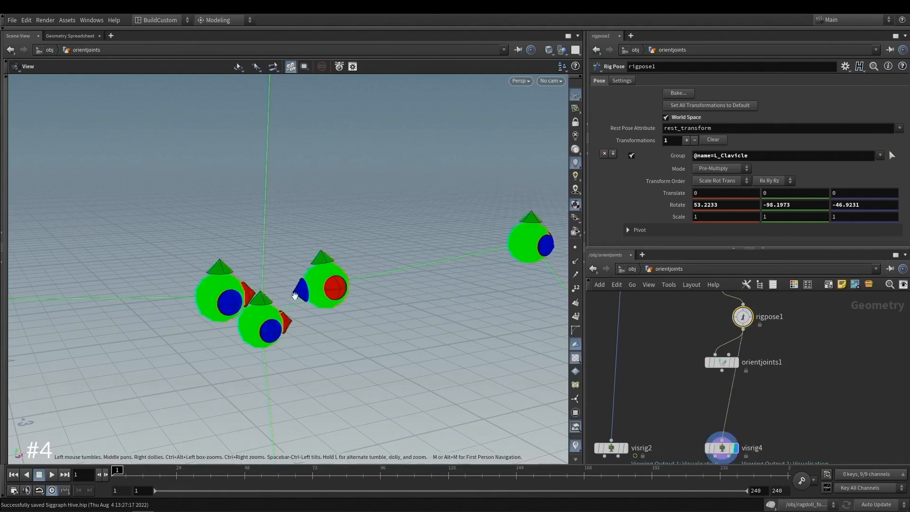
click(626, 447)
drag(357, 286, 342, 297)
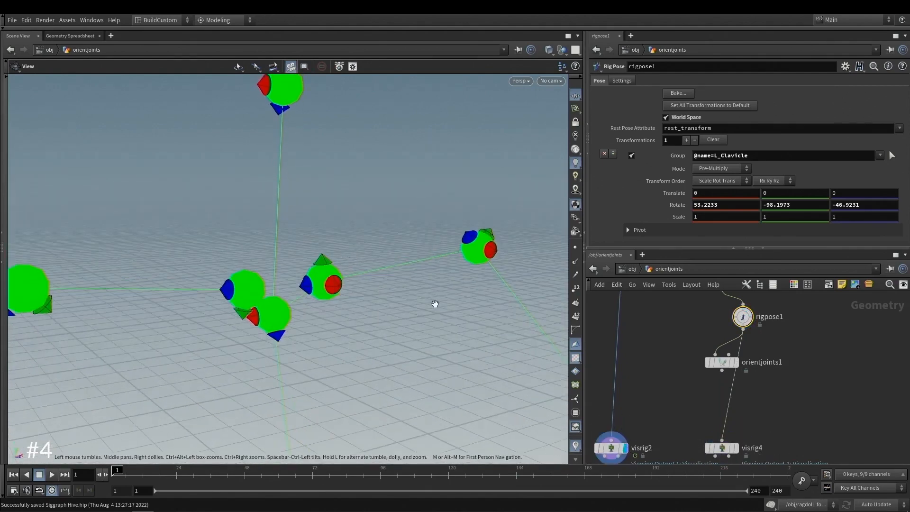
click(736, 446)
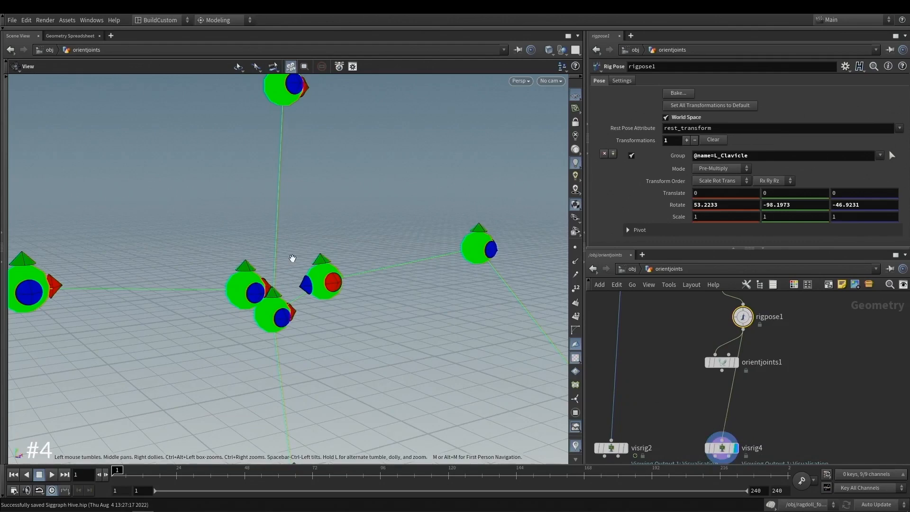
click(722, 370)
click(721, 439)
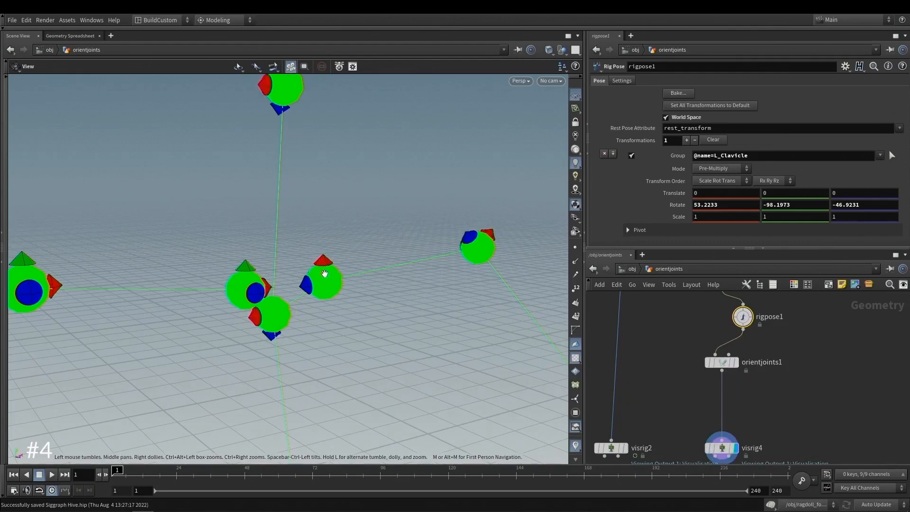
Try taking the left clavicle joint out of the Orient Group of orientjoints1 and inspect the shoulder axes.
click(722, 361)
drag(341, 284, 297, 261)
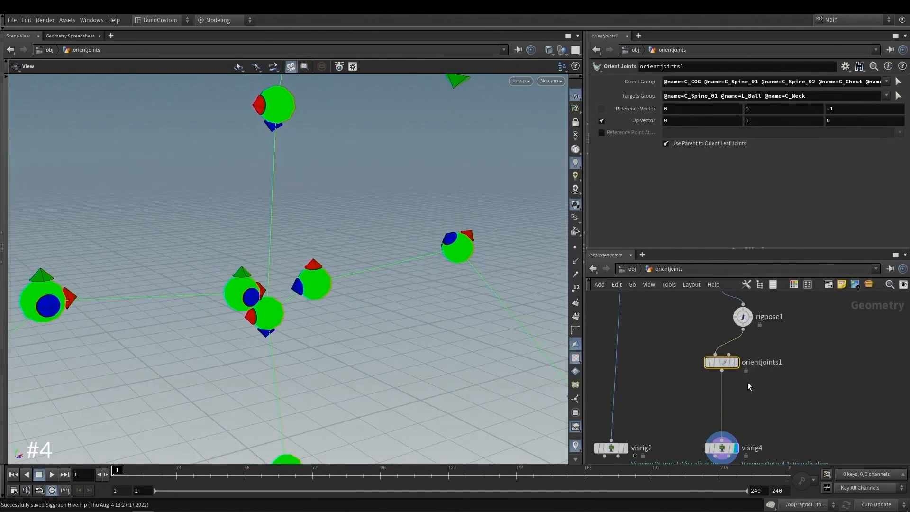
key(Return)
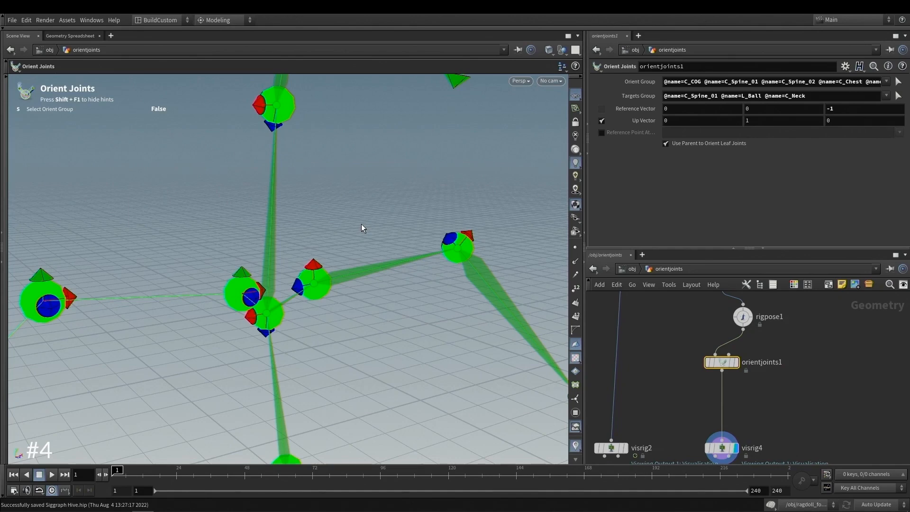
key(s)
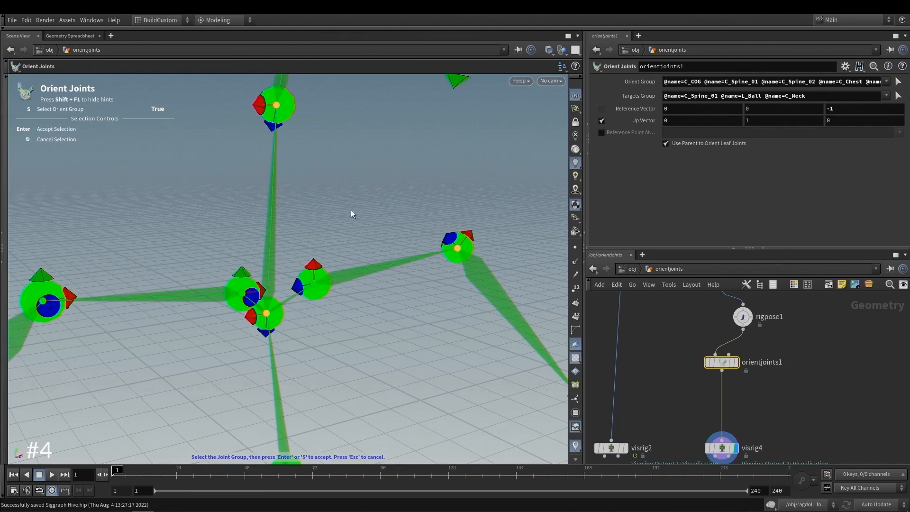
key(Return)
alt+drag(350, 209, 319, 282)
alt+right_drag(341, 268, 314, 284)
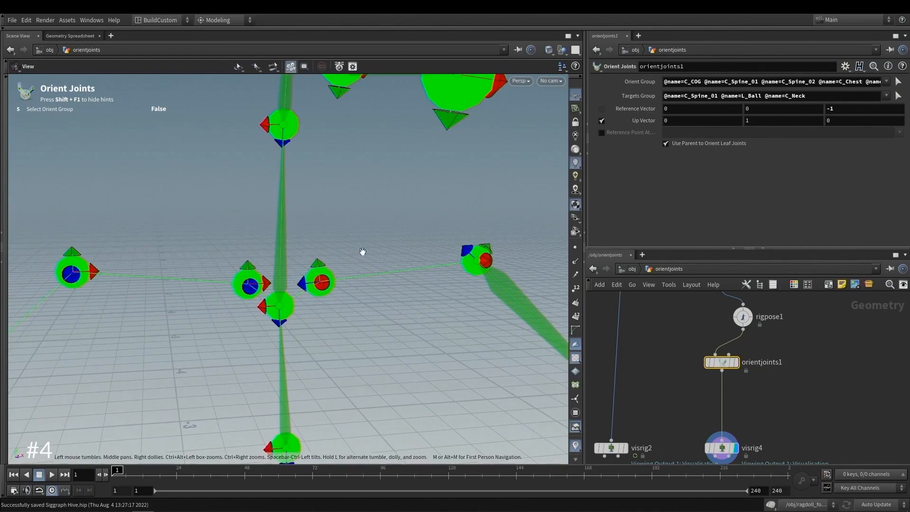
alt+right_drag(362, 252, 343, 242)
alt+drag(343, 242, 313, 260)
alt+middle_drag(372, 260, 322, 242)
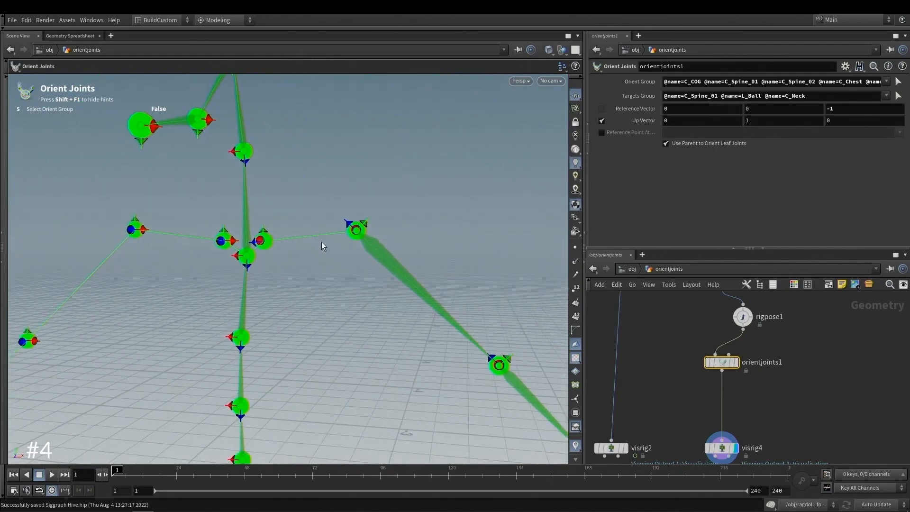
alt+drag(322, 242, 361, 235)
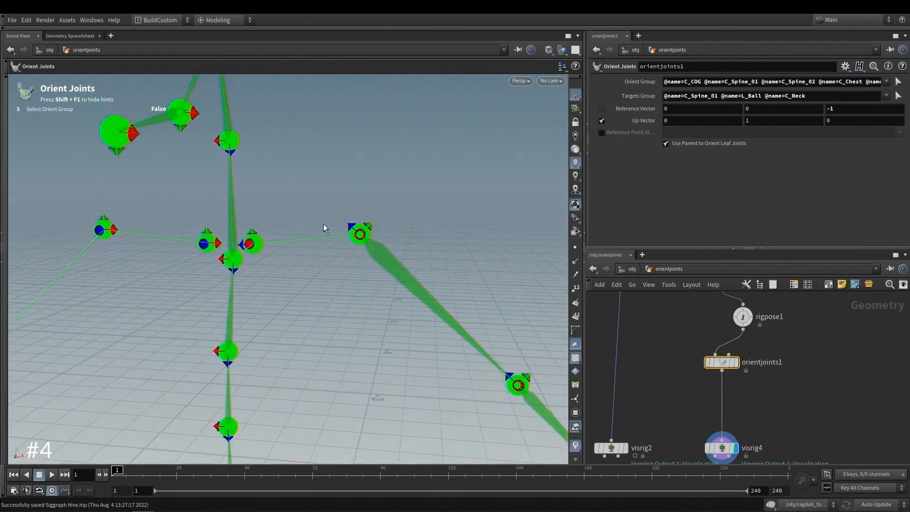
Put the left clavicle joint back into the Orient Group of orientjoints1 and save the scene.
key(s)
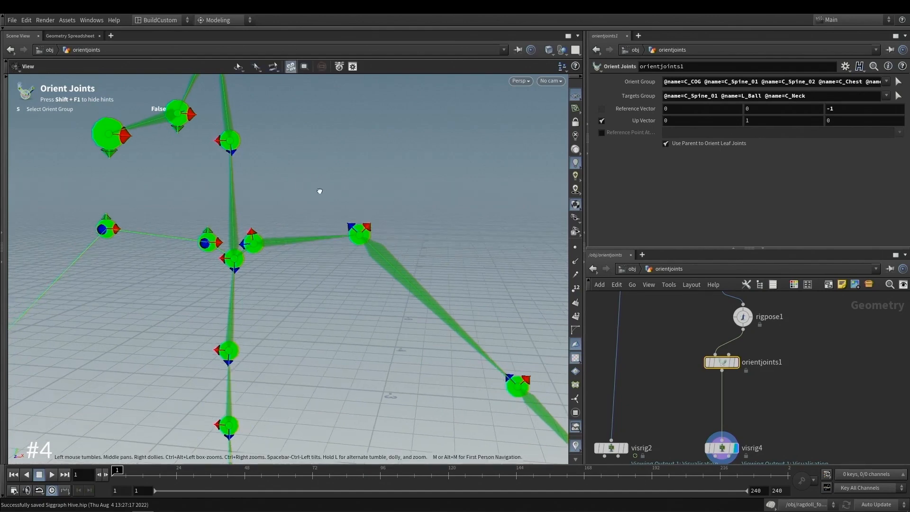
key(Escape)
key(ctrl+s)
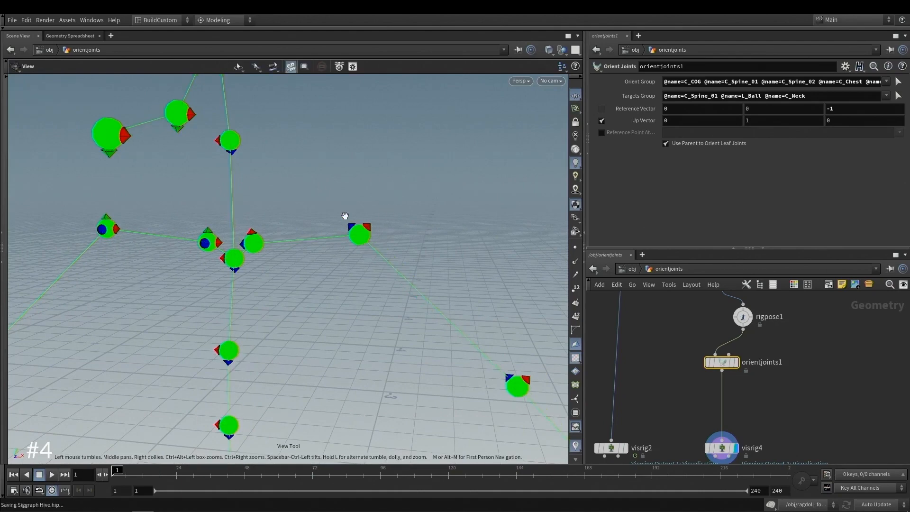
Remove the left clavicle joint from the Orient Group of orientjoints1 and save the scene.
key(Return)
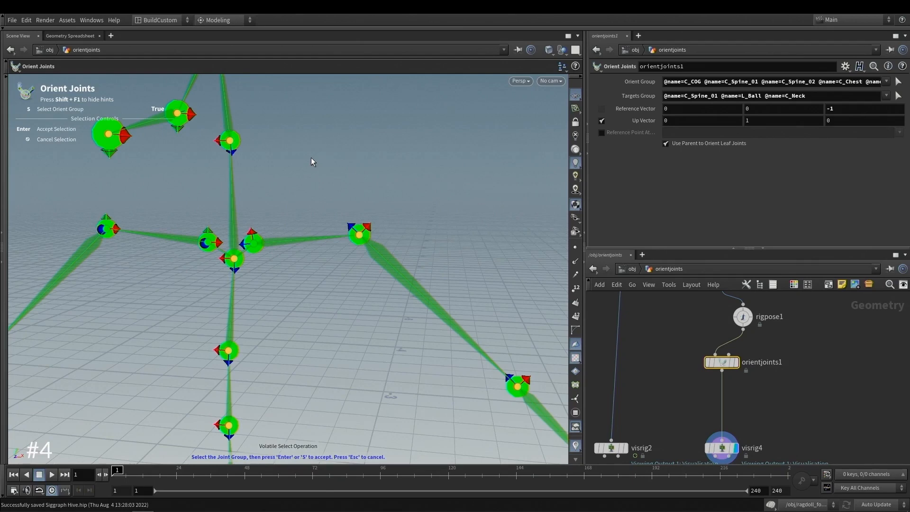
key(Return)
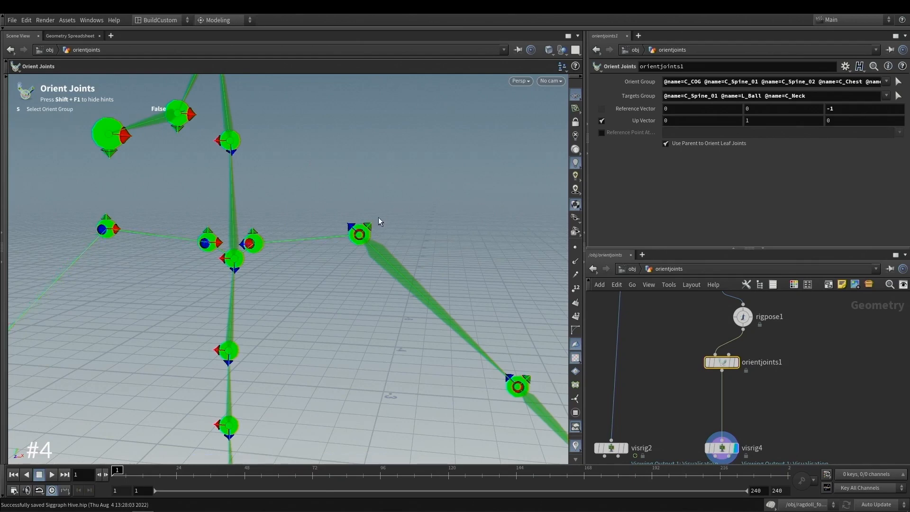
alt+drag(331, 211, 350, 203)
key(Escape)
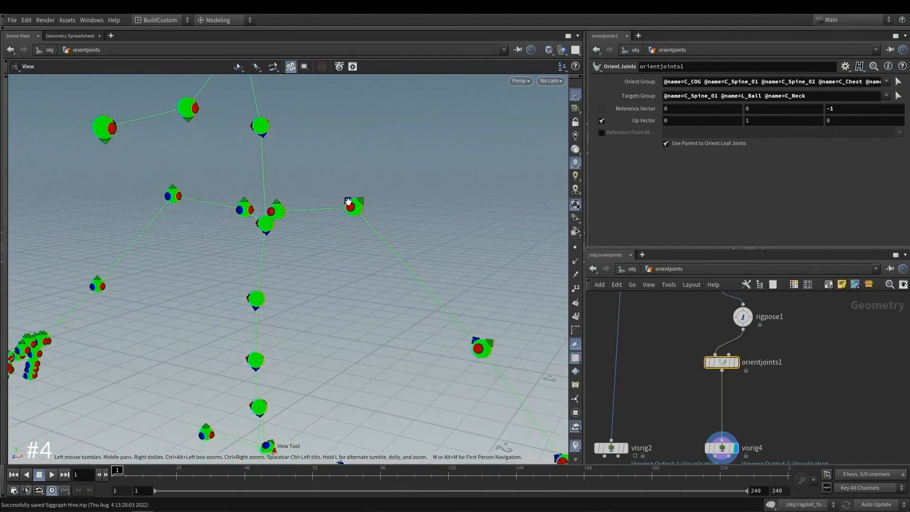
drag(369, 248, 327, 221)
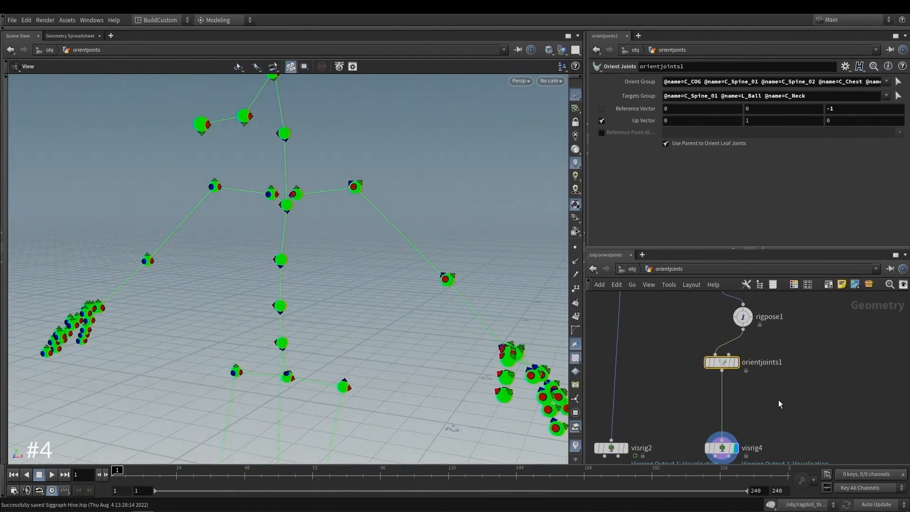
Switch the display between visrig4 and visrig2 to compare the clavicle, shoulder and elbow joint axes of both skeletons.
middle_drag(777, 402, 774, 381)
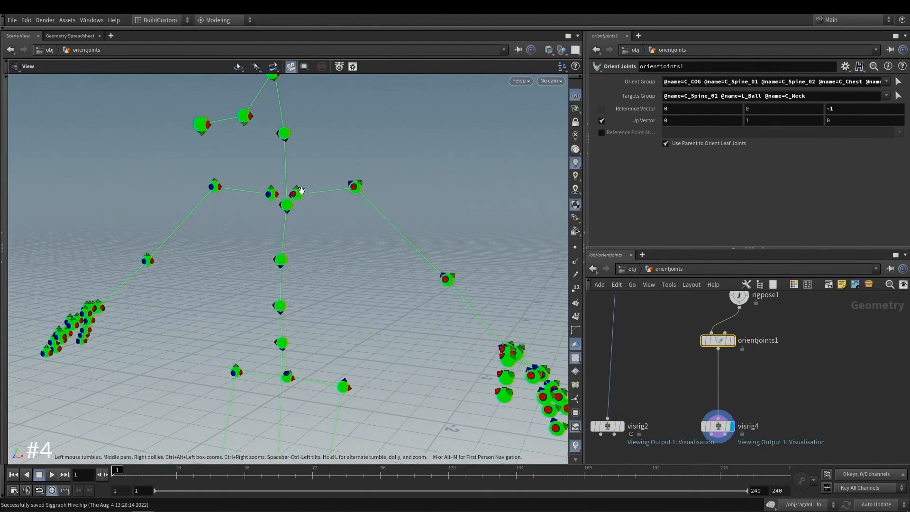
drag(296, 190, 375, 217)
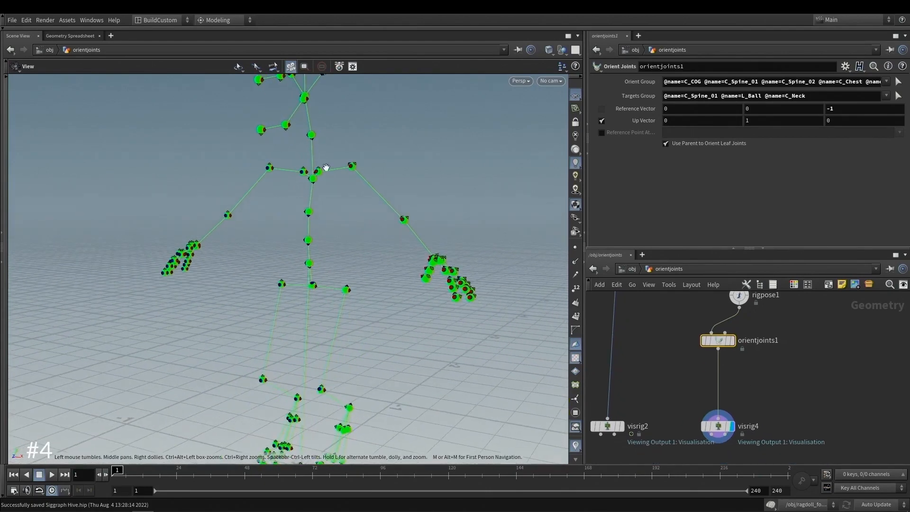
middle_drag(616, 391, 636, 365)
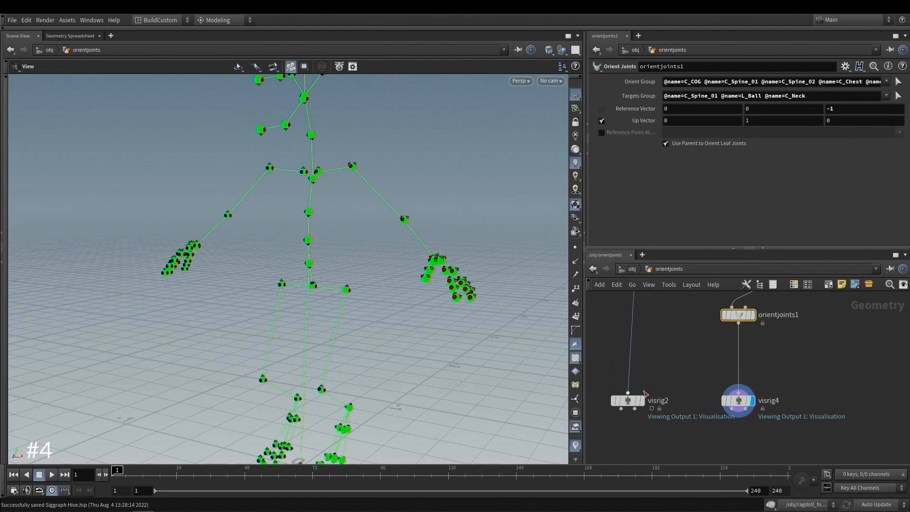
click(641, 400)
middle_drag(368, 174, 376, 204)
scroll(376, 205, up, 3)
scroll(376, 204, up, 3)
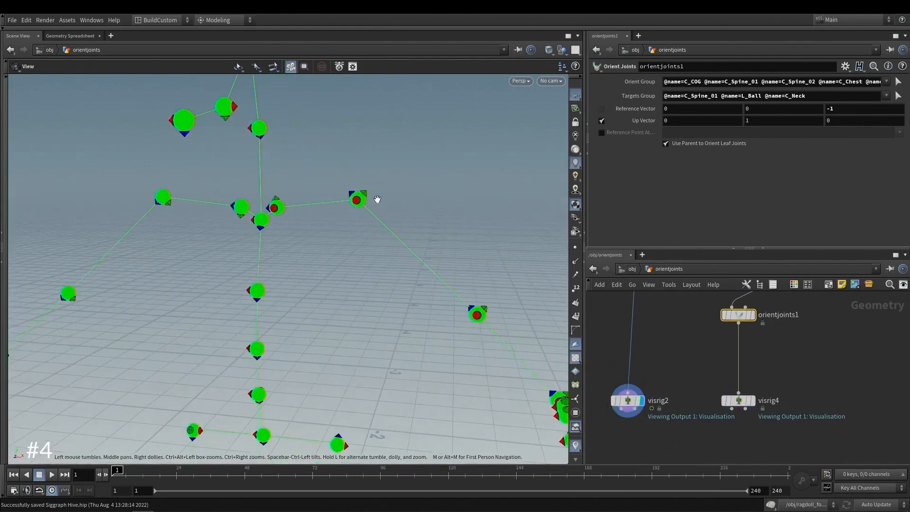
click(753, 400)
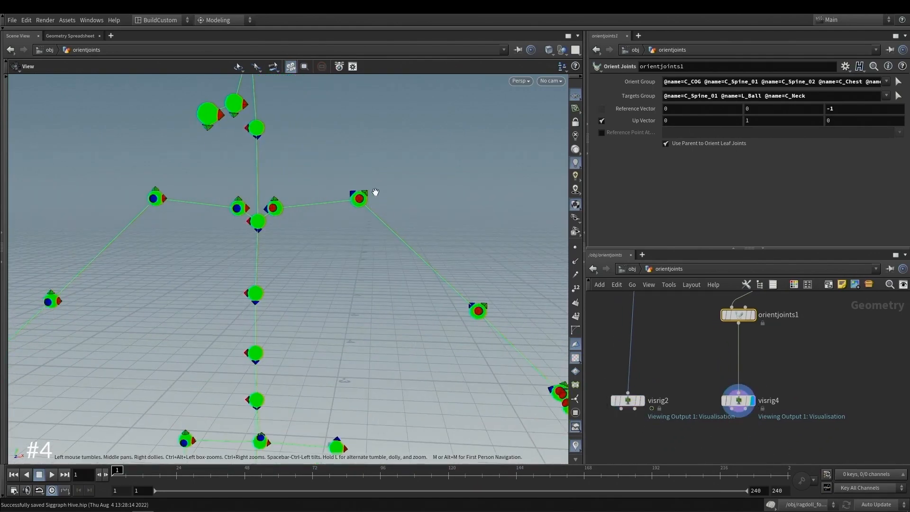
drag(375, 193, 339, 209)
click(642, 401)
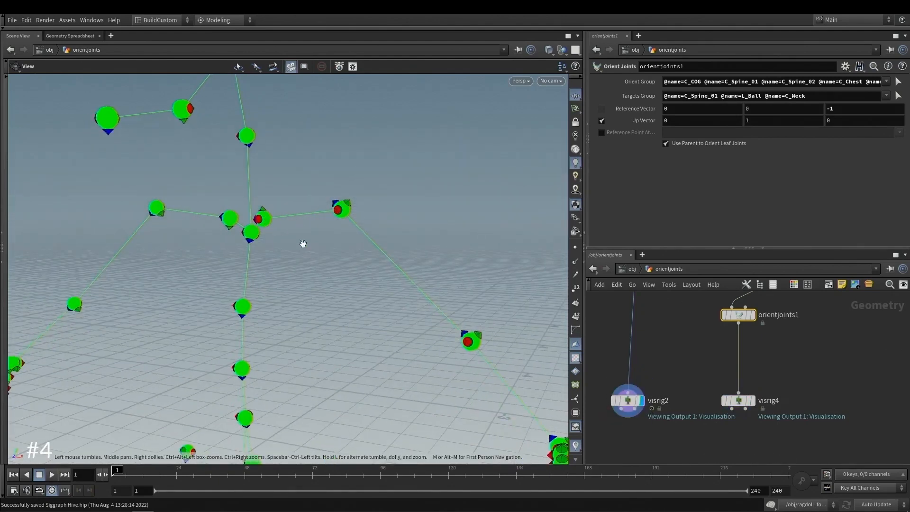
drag(385, 263, 361, 249)
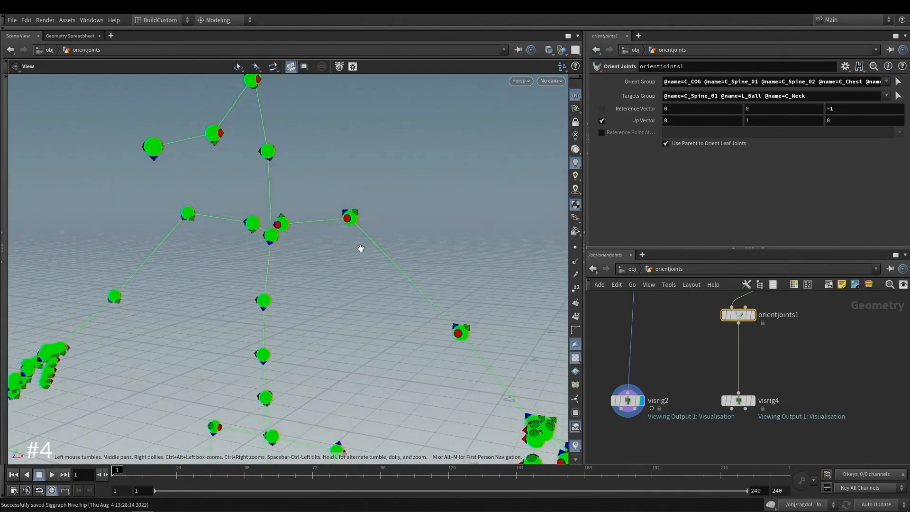
Examine the axis orientation of the left hand and finger joints on the imported rig.
drag(443, 287, 397, 280)
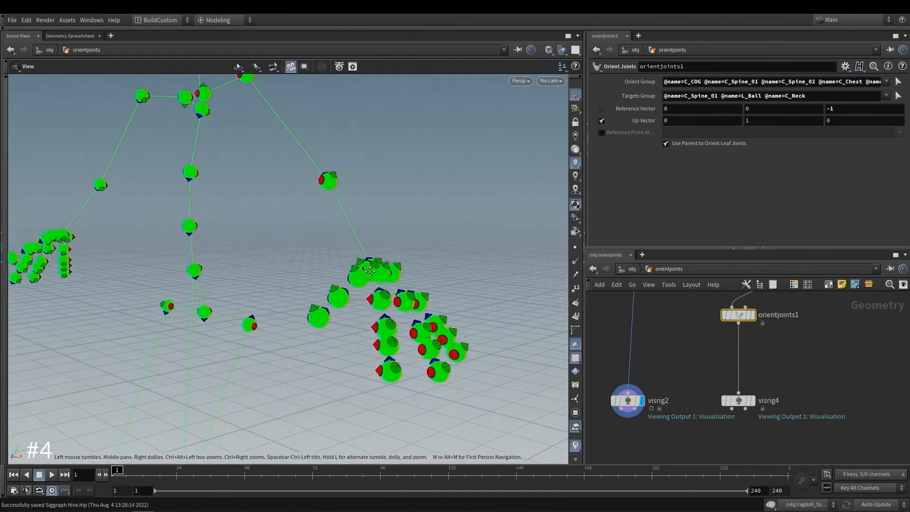
right_drag(398, 279, 388, 248)
drag(388, 248, 329, 291)
middle_drag(329, 291, 333, 231)
scroll(333, 231, down, 3)
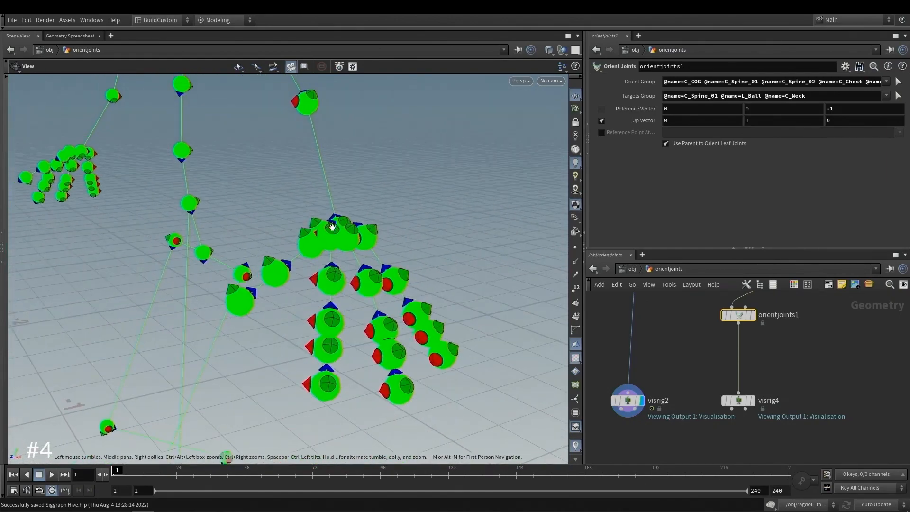
Move the rigpose1 node into vertical alignment between the skeleton and orientjoints1 nodes.
middle_drag(675, 323, 651, 371)
scroll(651, 371, down, 3)
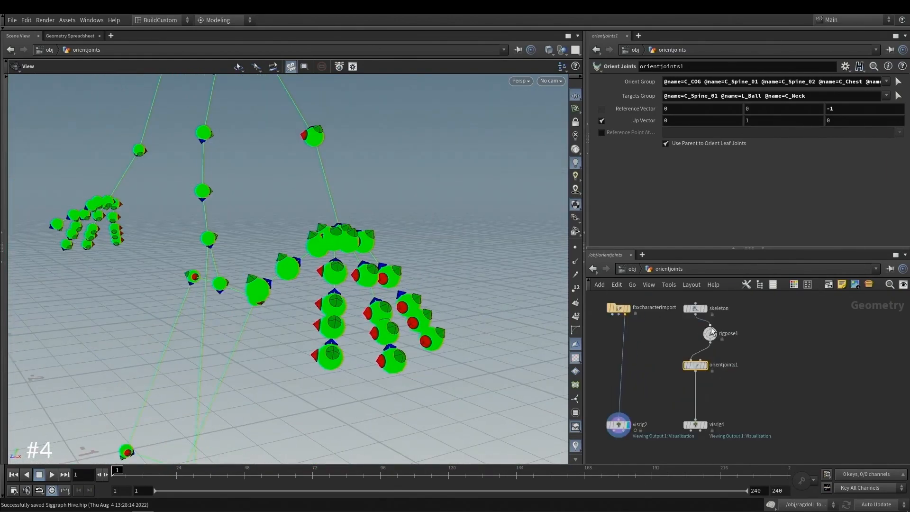
drag(710, 333, 695, 333)
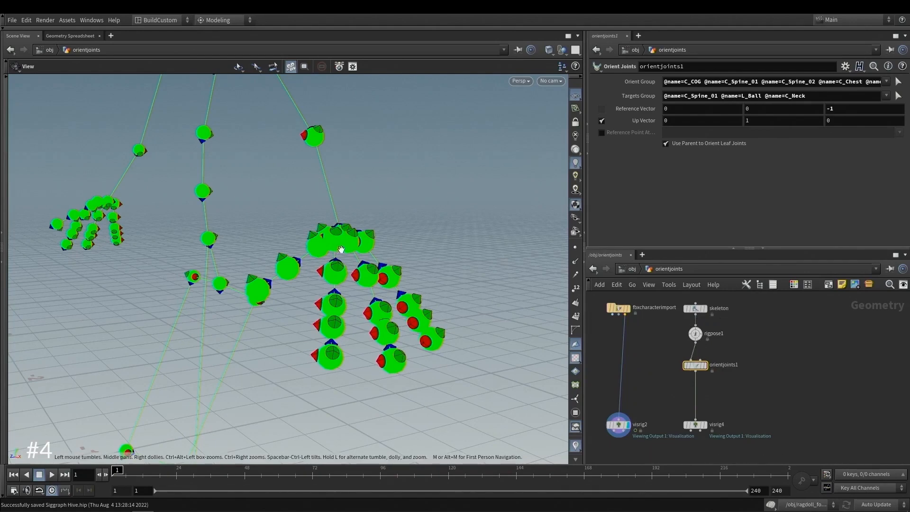
Examine the hip, leg and foot joint axes on the imported rig, and display the parameters of rigpose1.
right_drag(349, 246, 246, 225)
drag(246, 226, 330, 269)
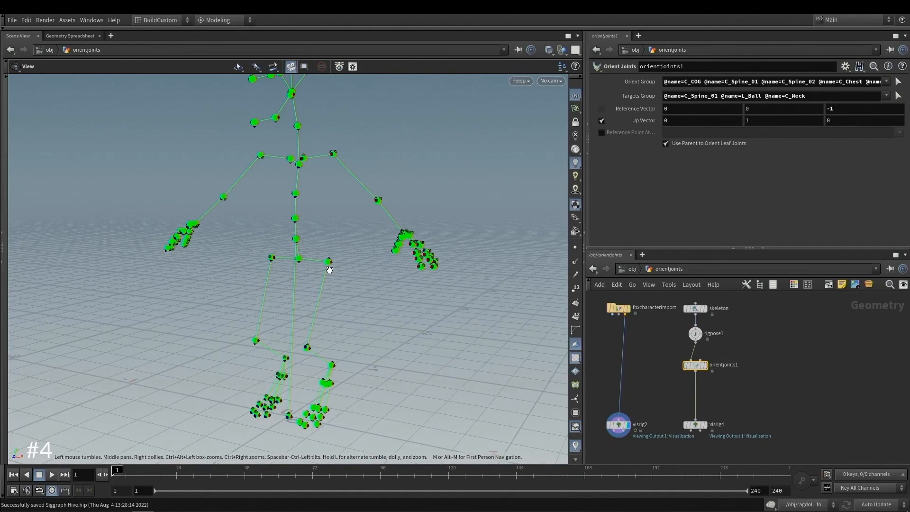
right_drag(318, 366, 298, 317)
drag(298, 316, 302, 325)
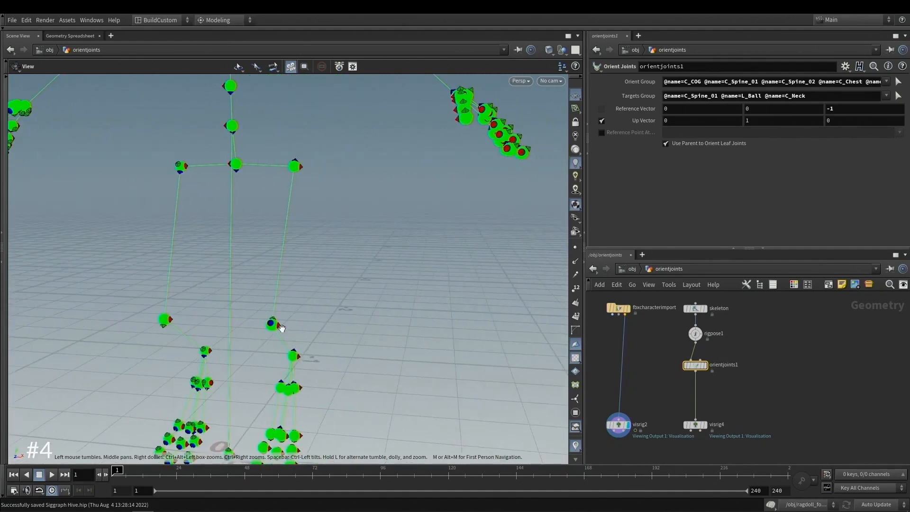
right_drag(282, 328, 300, 275)
drag(300, 274, 290, 241)
middle_drag(291, 241, 289, 308)
right_drag(288, 308, 289, 286)
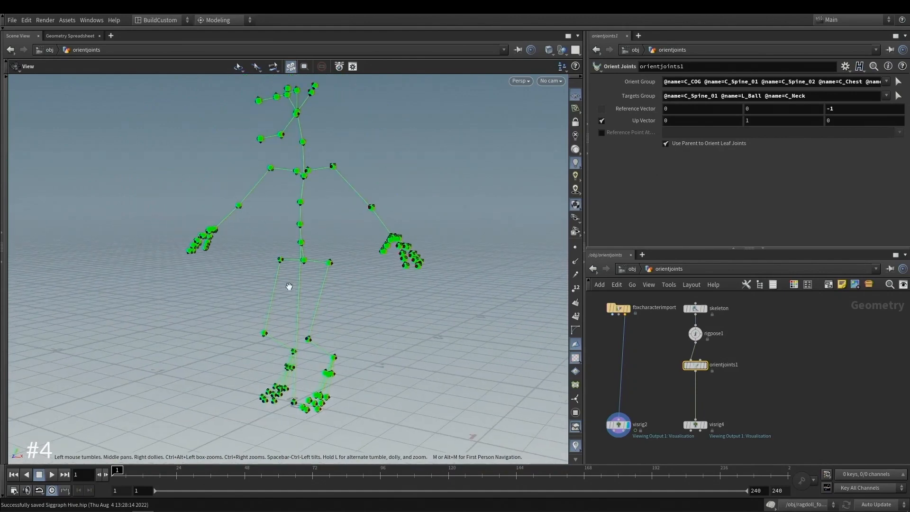
click(694, 335)
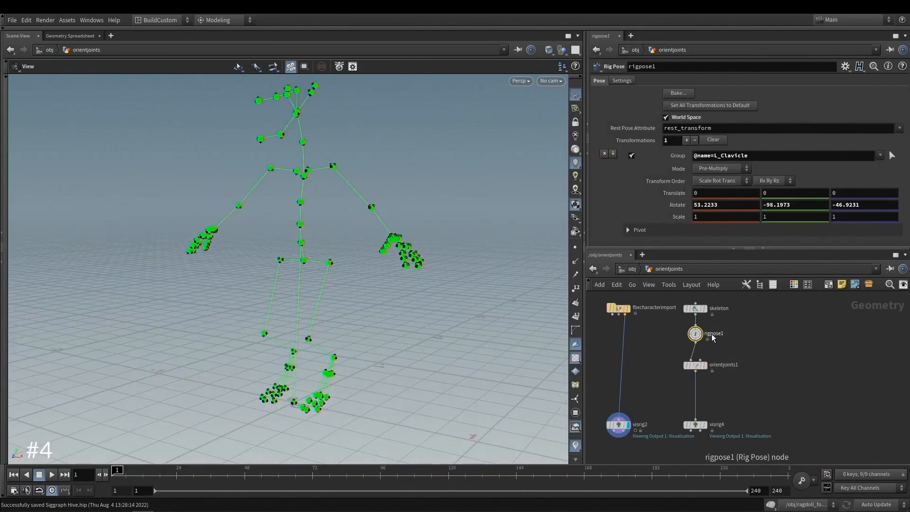
Display the parameters of the orientjoints1 node.
scroll(712, 334, up, 2)
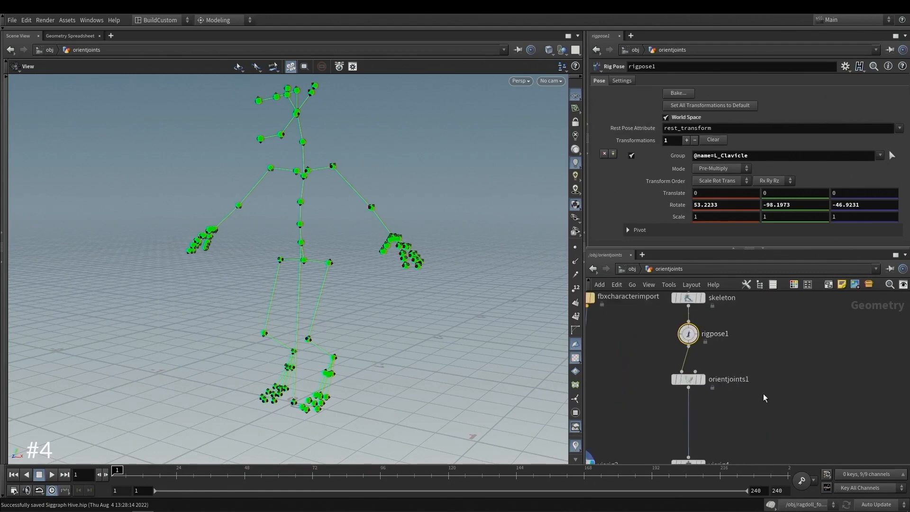
click(689, 379)
scroll(656, 378, down, 2)
middle_drag(655, 376, 664, 368)
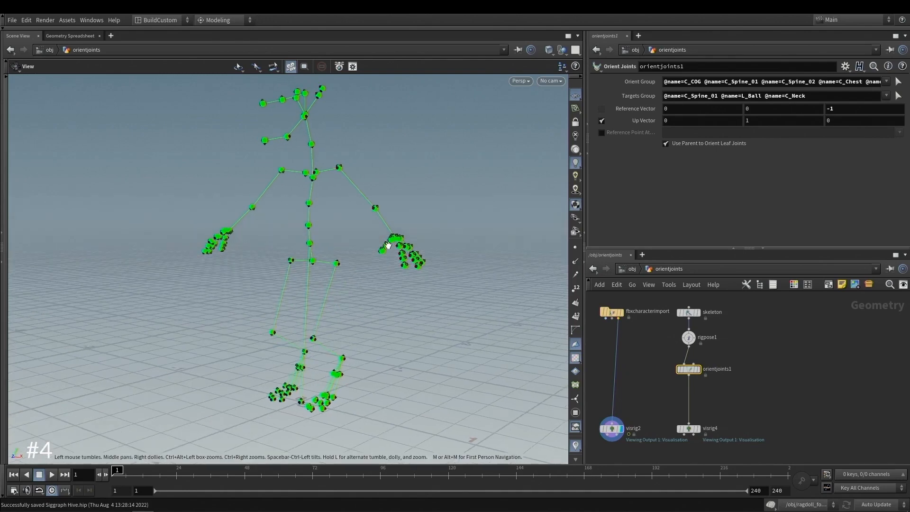
Insert a Rig Mirror Pose node between orientjoints1 and visrig4 and display its result.
key(Tab)
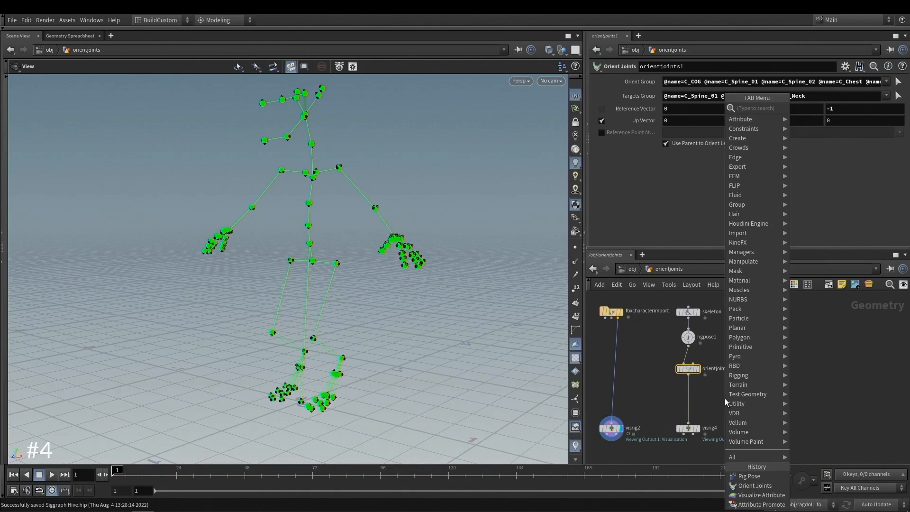
text(mirror)
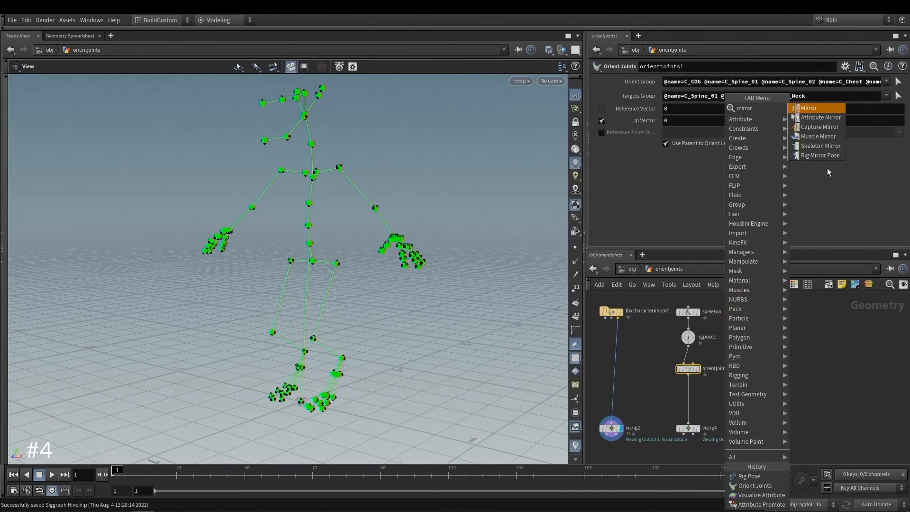
click(824, 156)
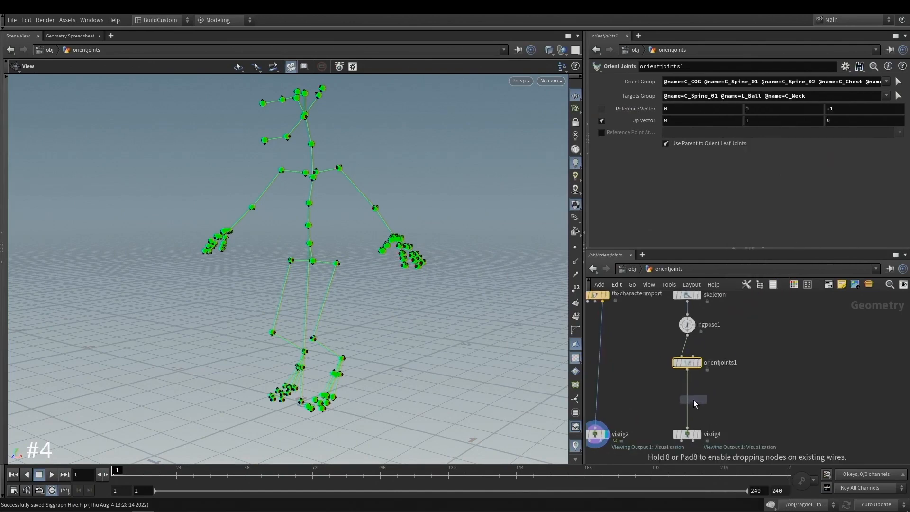
click(703, 389)
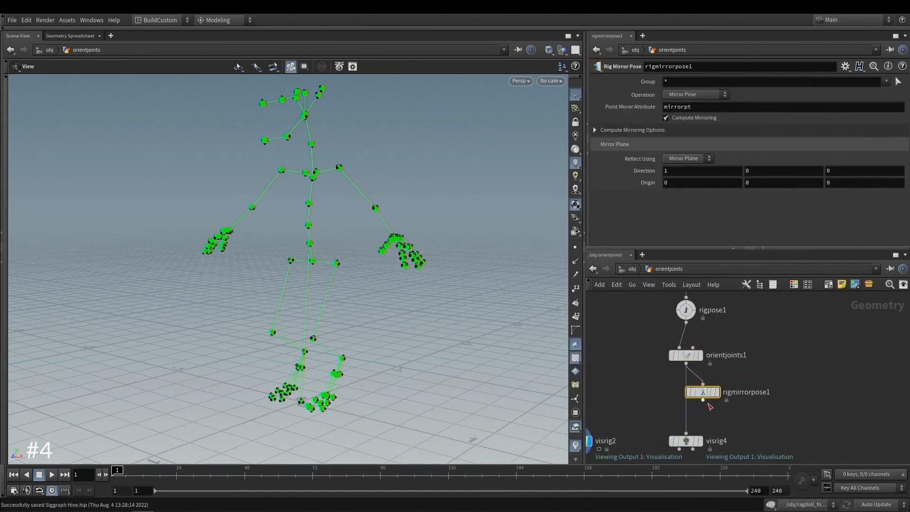
click(706, 401)
click(687, 432)
middle_drag(707, 446, 710, 420)
key(r)
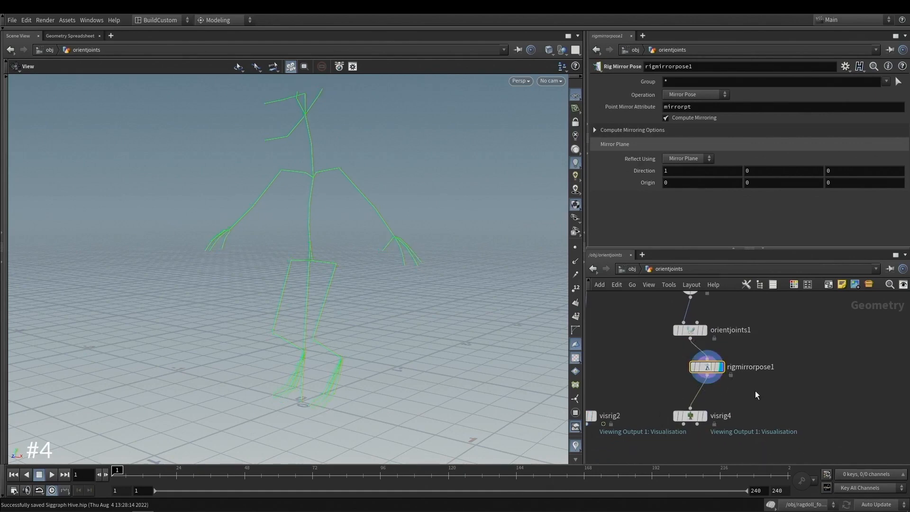
Set the rigmirrorpose1 group to all right-side joints by selecting them on the skeleton, and save the scene.
key(Return)
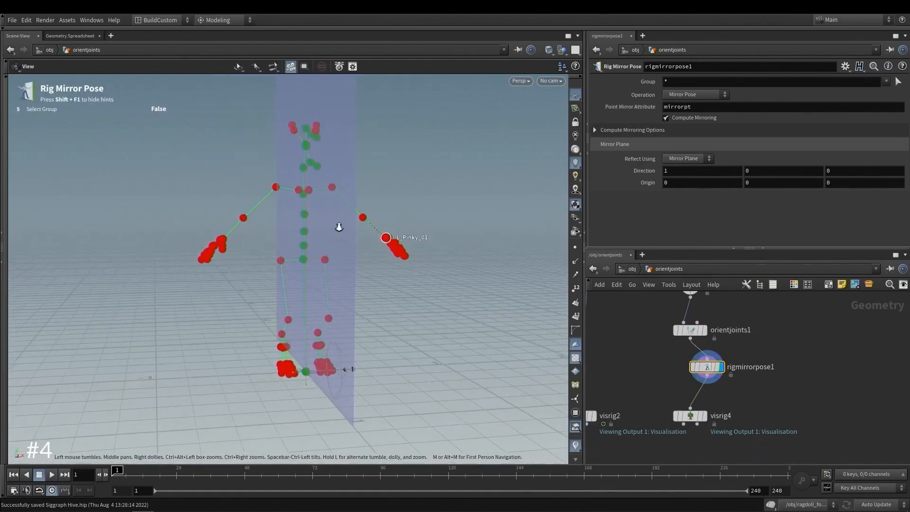
mouse_move(339, 227)
mouse_down()
mouse_move(358, 238)
mouse_move(345, 230)
mouse_up()
key(s)
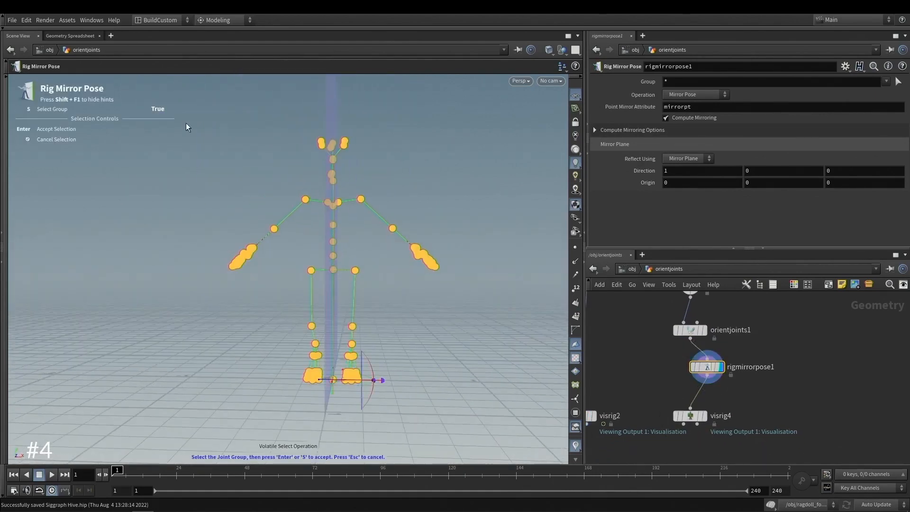
drag(178, 109, 318, 396)
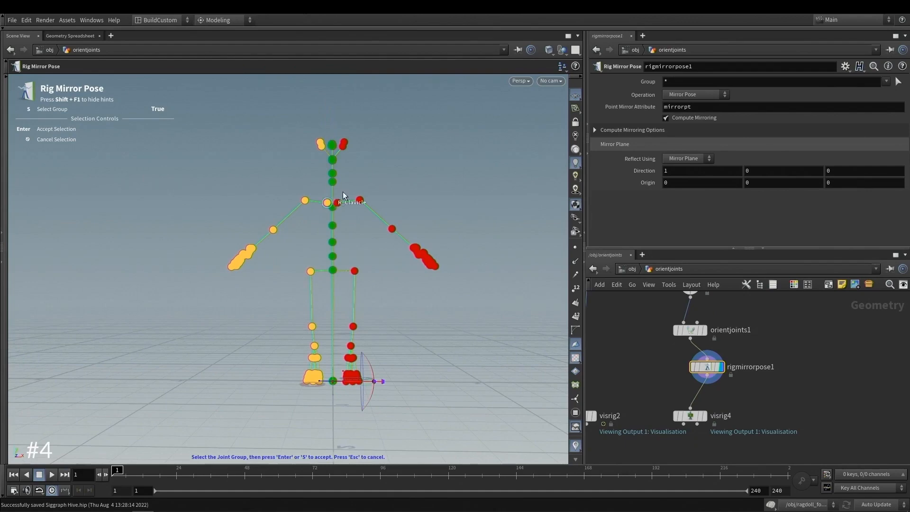
key(Return)
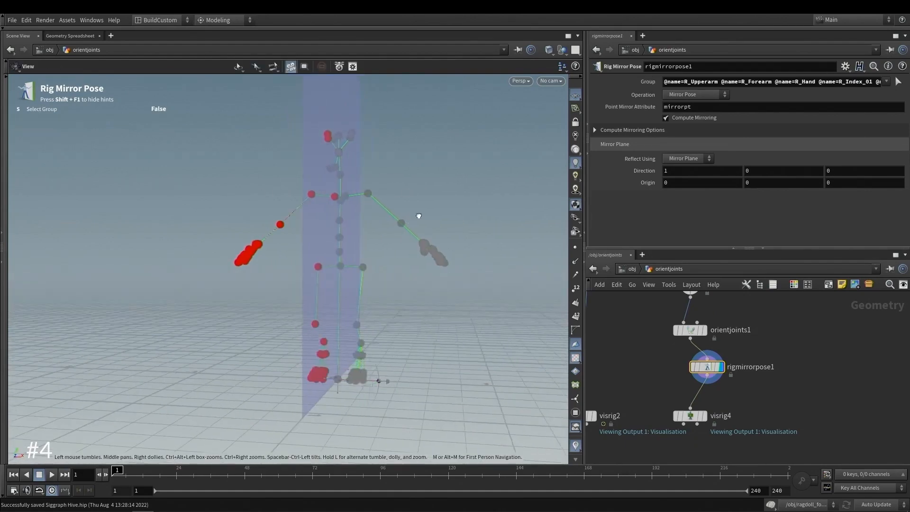
key(Escape)
key(ctrl+s)
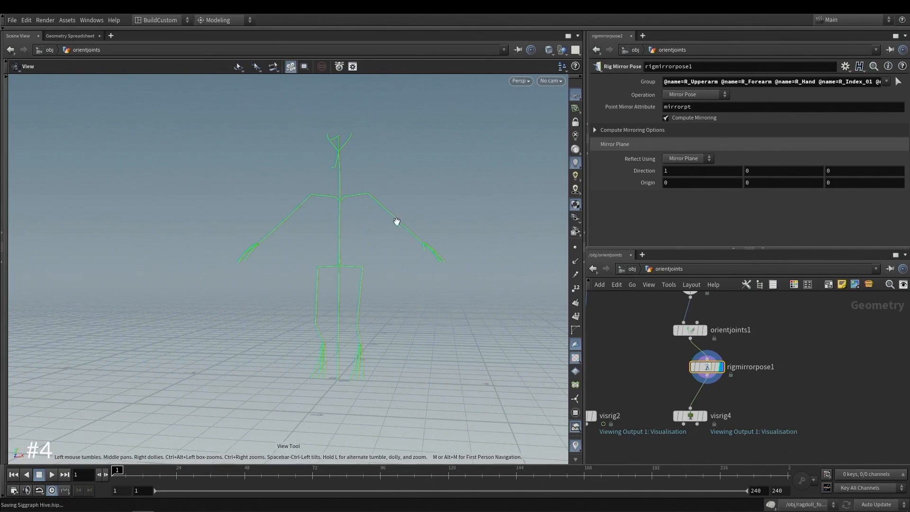
Compare the mirrored clavicle and shoulder joint axes of visrig4 with those of visrig2.
click(705, 416)
scroll(385, 151, up, 3)
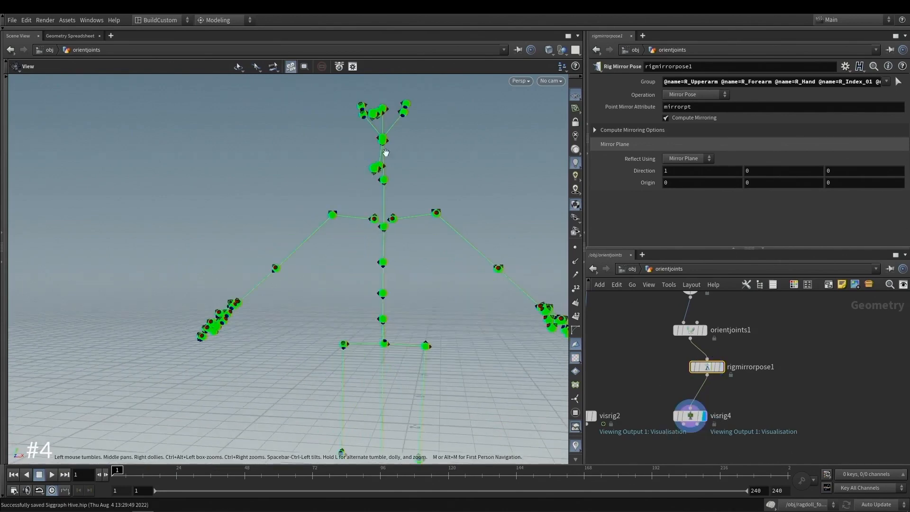
scroll(362, 219, up, 8)
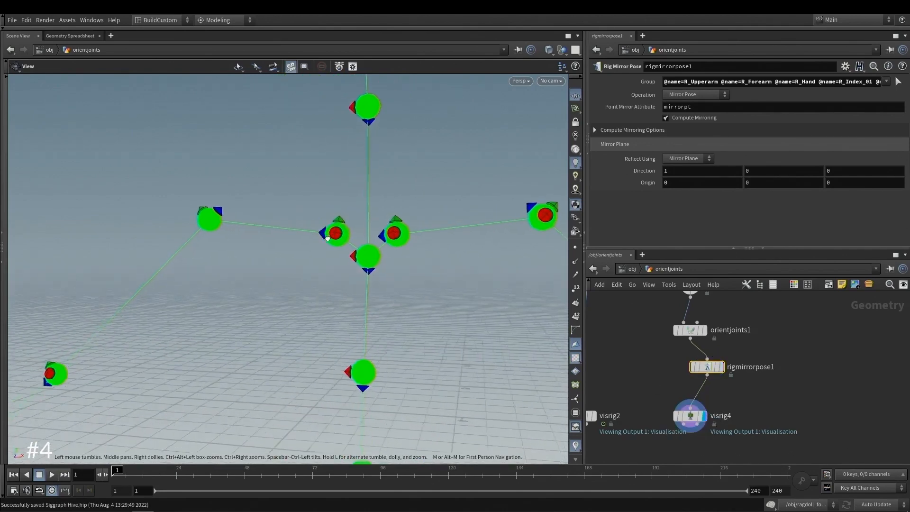
middle_drag(618, 399, 640, 391)
click(616, 407)
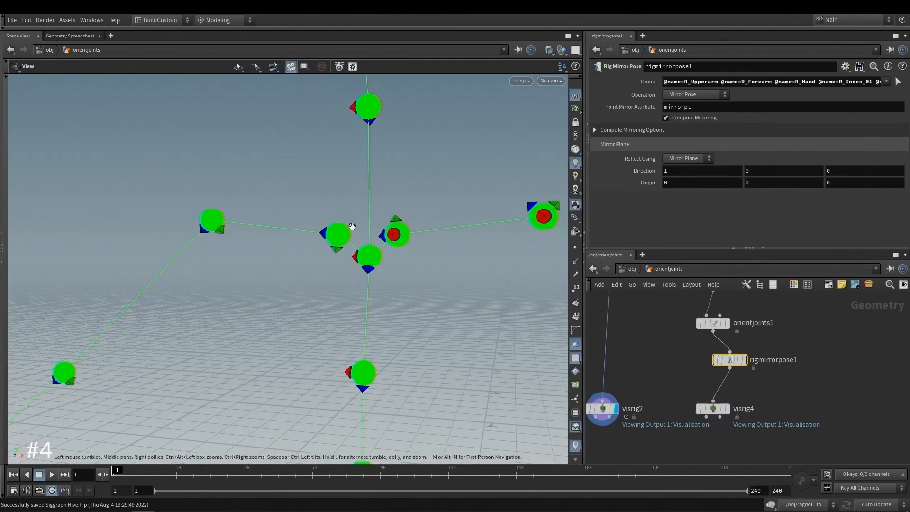
click(726, 409)
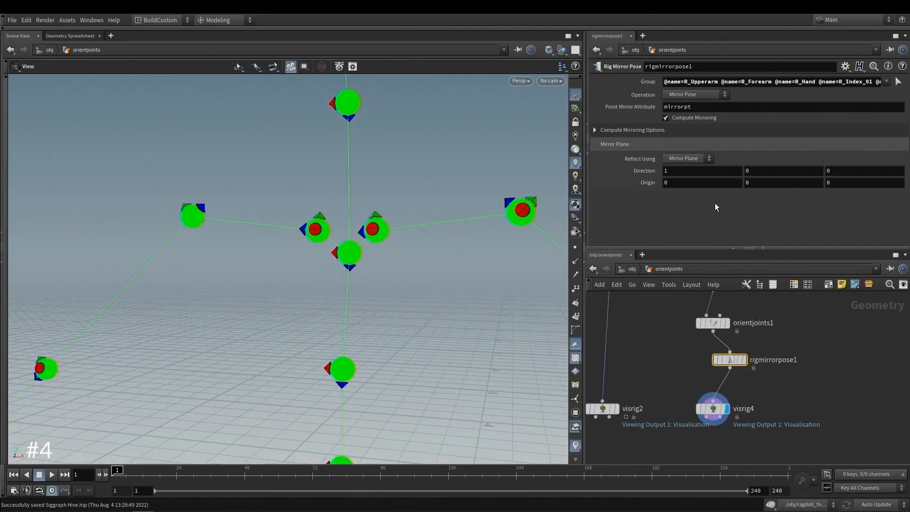
In the mirroring options, compute flip axes from User Defined and enable X, Y and Z flipping for mirrored joints.
click(649, 130)
scroll(695, 200, down, 3)
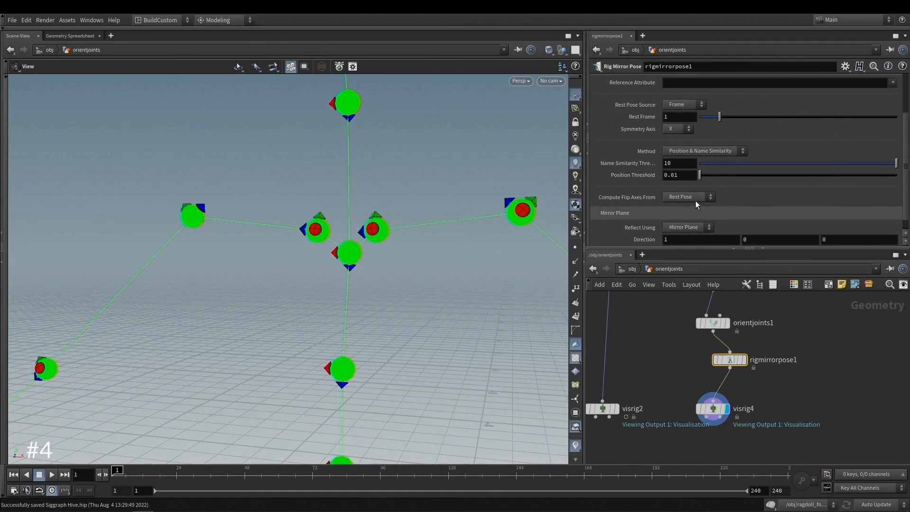
click(694, 200)
click(692, 218)
scroll(692, 203, down, 1)
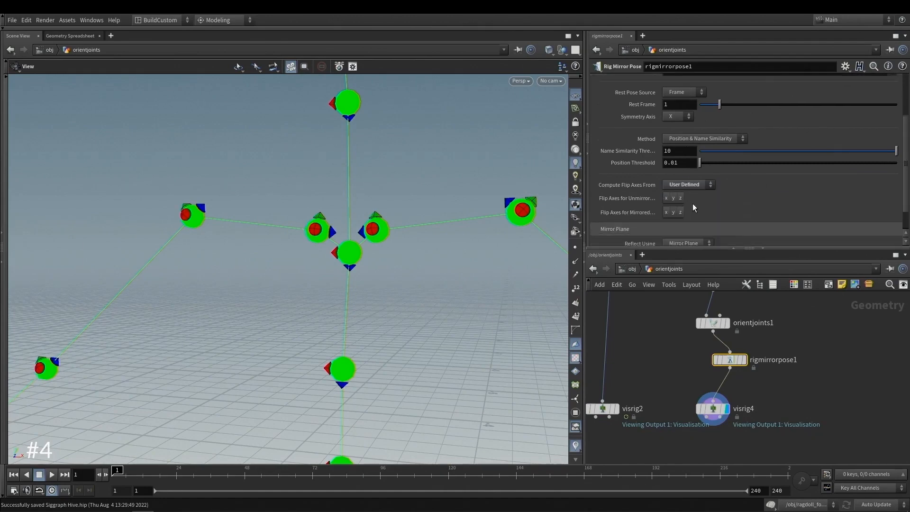
scroll(692, 203, down, 1)
click(666, 187)
click(673, 187)
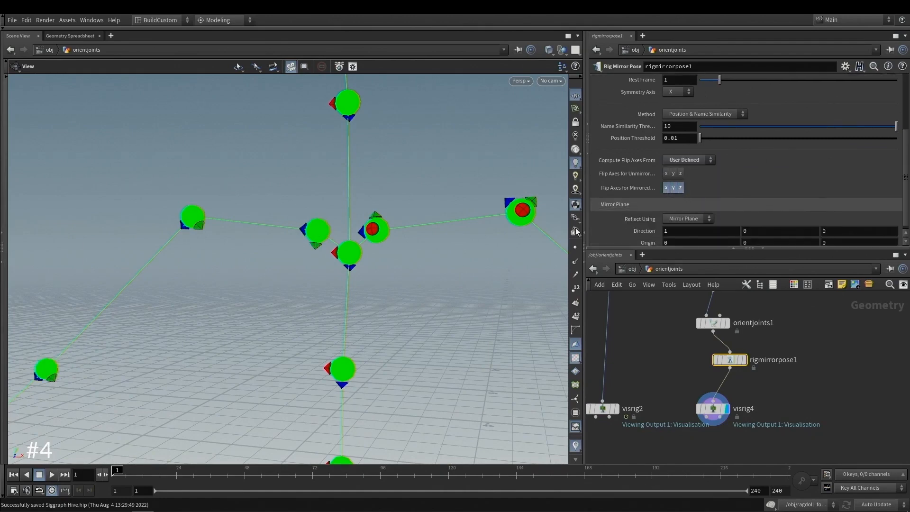
click(679, 188)
Compare the arm and spine joint axes of visrig2 and visrig4 again, and save the scene.
mouse_move(620, 413)
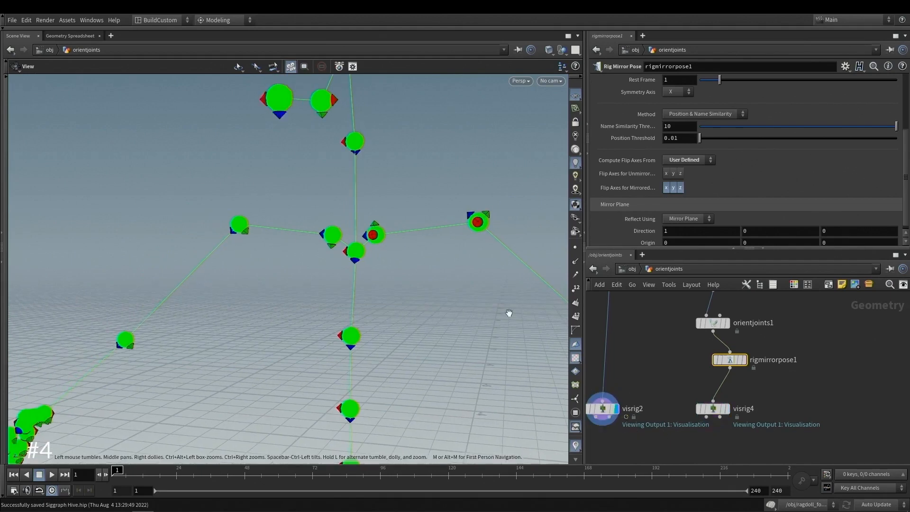
scroll(429, 246, down, 10)
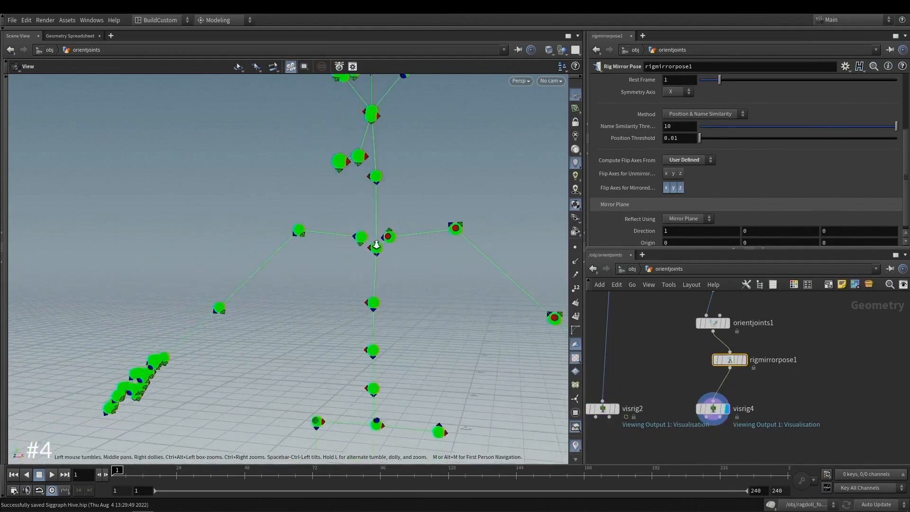
middle_drag(355, 243, 361, 213)
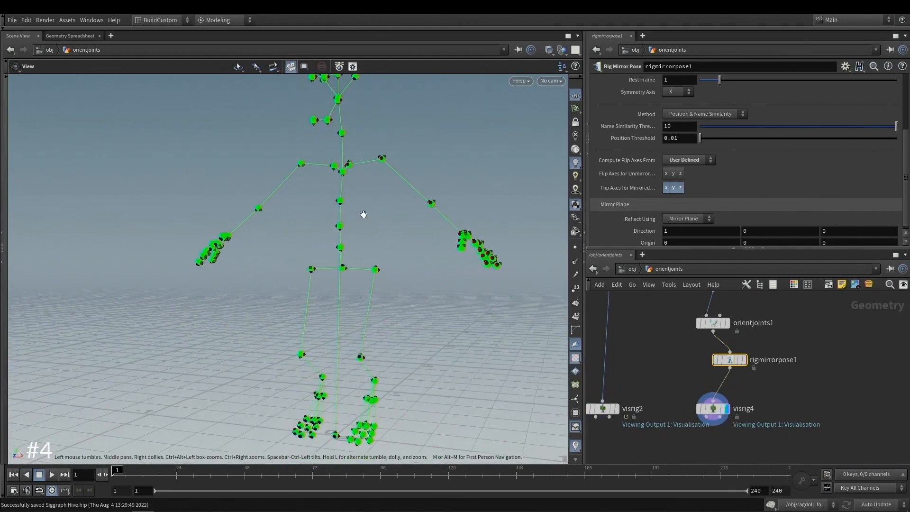
key(ctrl+s)
Line up the five nodes from skeleton to visrig4 in a straight vertical column.
scroll(788, 379, down, 5)
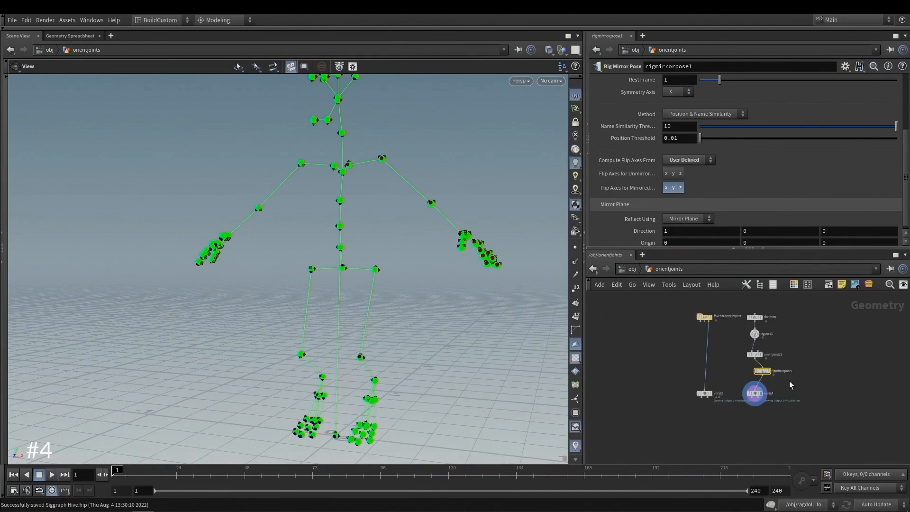
drag(801, 424, 754, 315)
scroll(792, 363, up, 3)
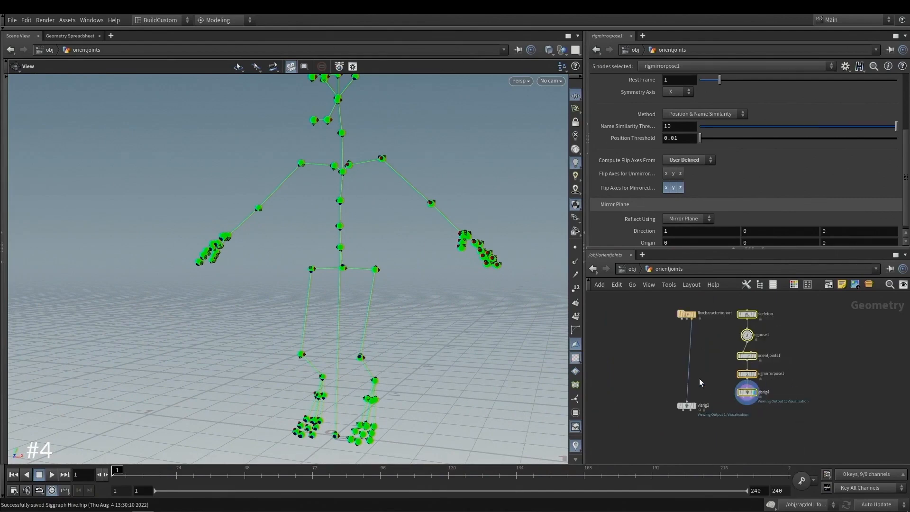
click(708, 368)
middle_drag(701, 364, 683, 384)
scroll(683, 383, up, 3)
scroll(369, 247, down, 2)
middle_drag(370, 247, 333, 269)
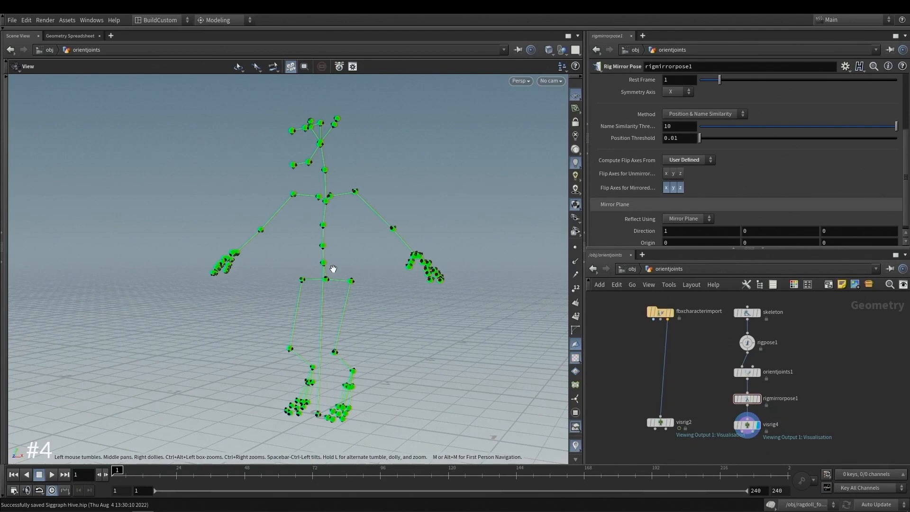
scroll(795, 340, up, 3)
click(723, 346)
scroll(693, 353, down, 3)
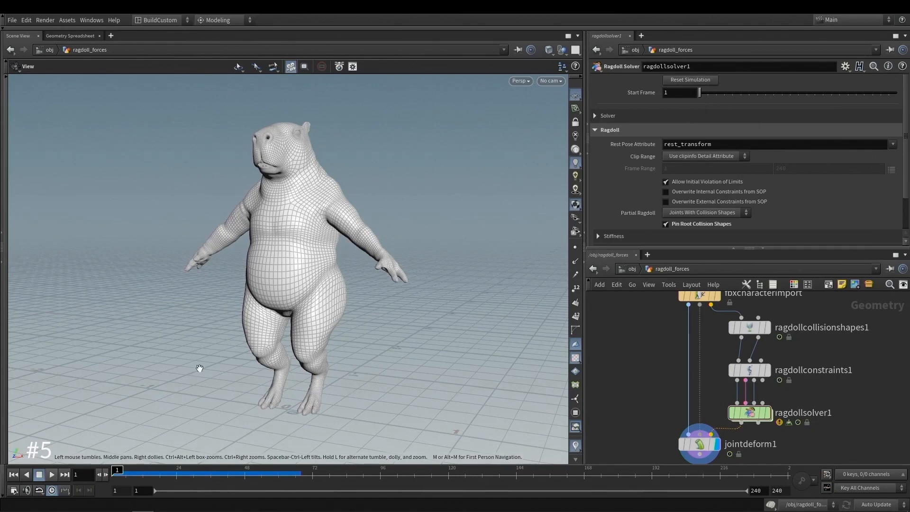
Play the ragdoll simulation of the capybara character, inspect its arm motion, and return to frame 1.
click(52, 474)
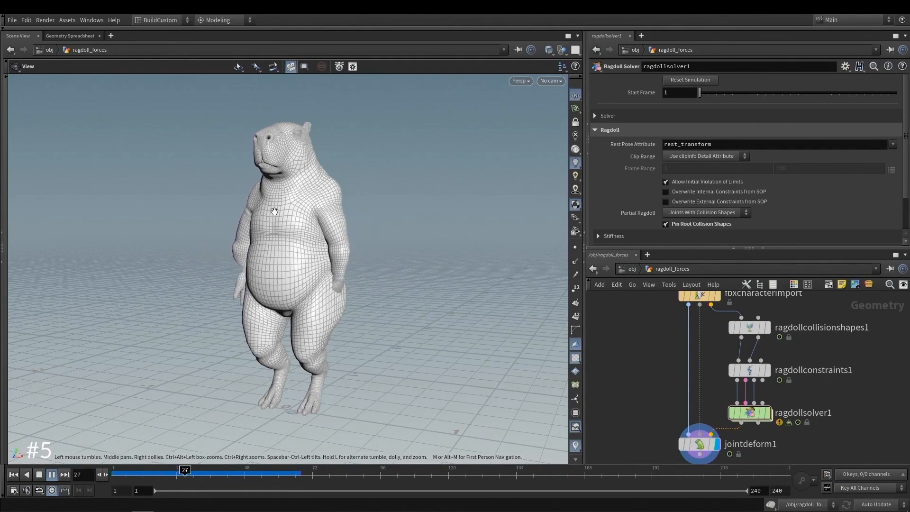
drag(275, 211, 307, 256)
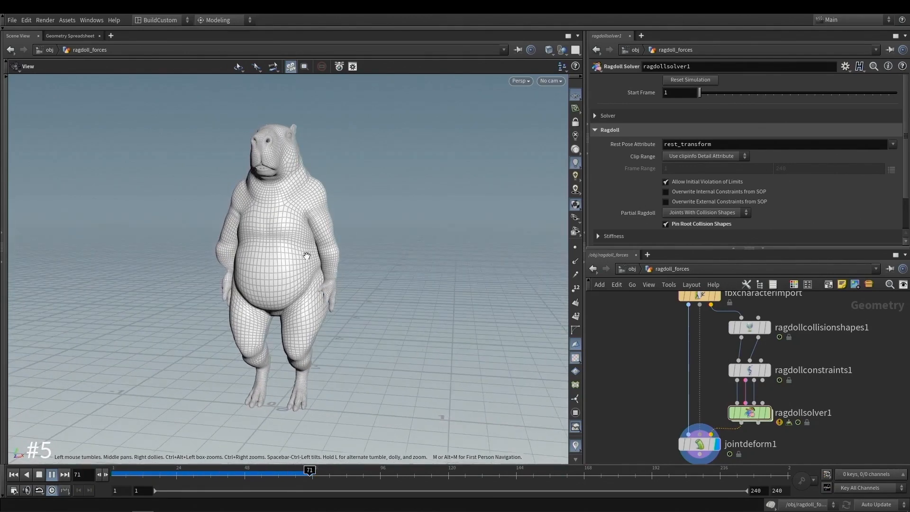
drag(243, 476, 112, 475)
drag(205, 265, 245, 274)
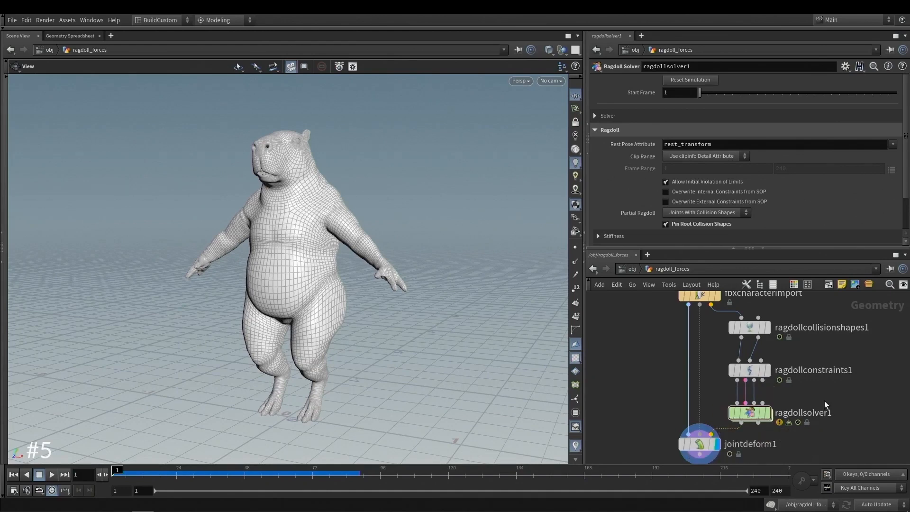
Open the FORCES network inside ragdollsolver1 and read the note about wiring POP Forces into PRESOLVE.
scroll(823, 399, up, 3)
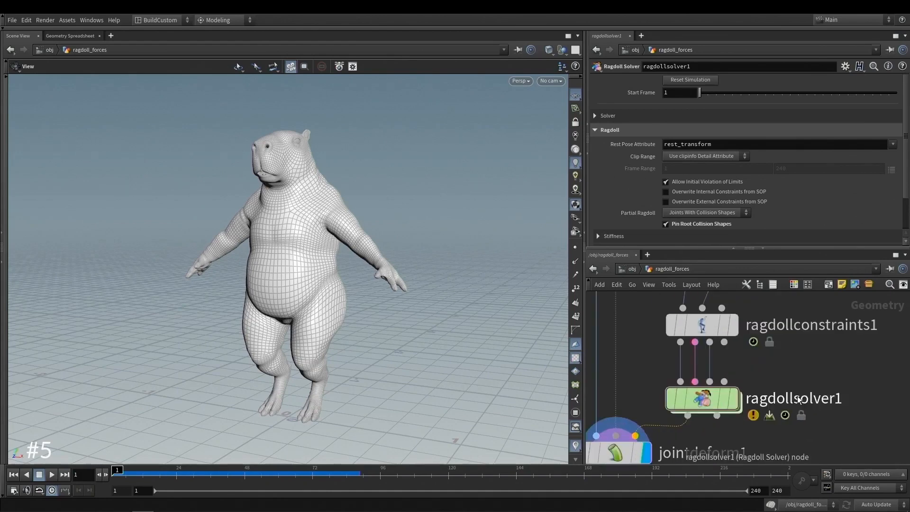
click(768, 415)
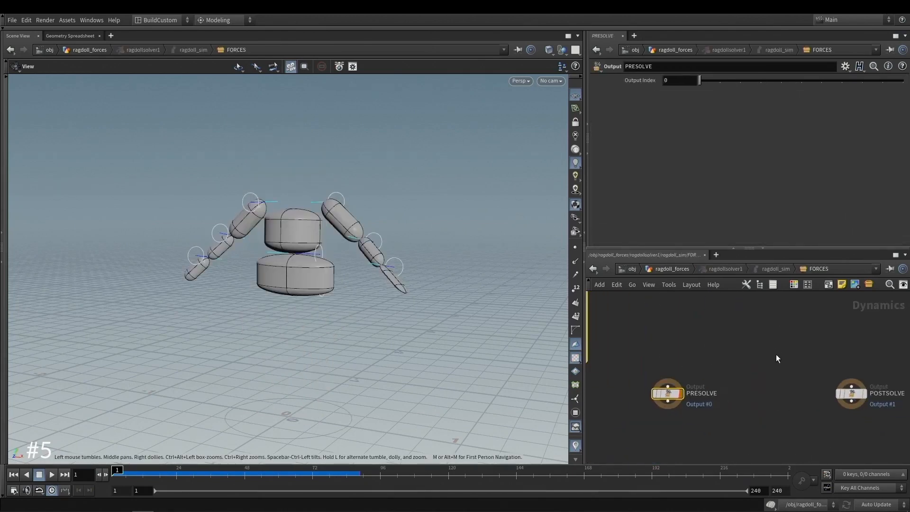
scroll(767, 354, down, 5)
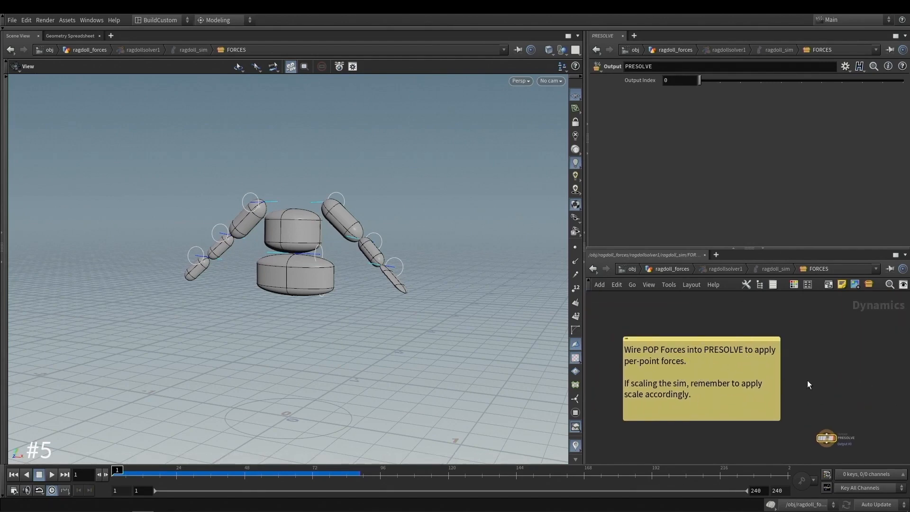
middle_drag(821, 396, 739, 348)
scroll(739, 349, up, 3)
drag(769, 352, 732, 462)
scroll(744, 360, up, 4)
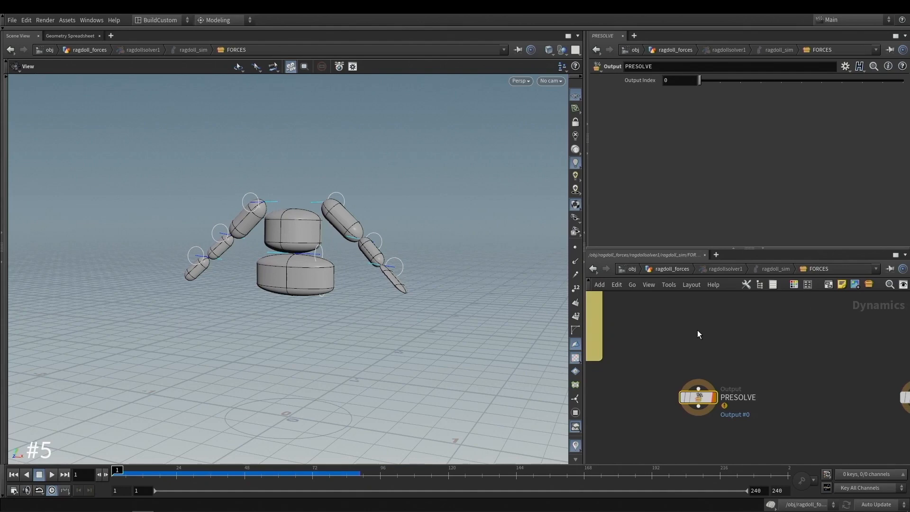
Add a POP Force node above PRESOLVE in the FORCES network and wire its output into PRESOLVE.
click(697, 333)
key(Tab)
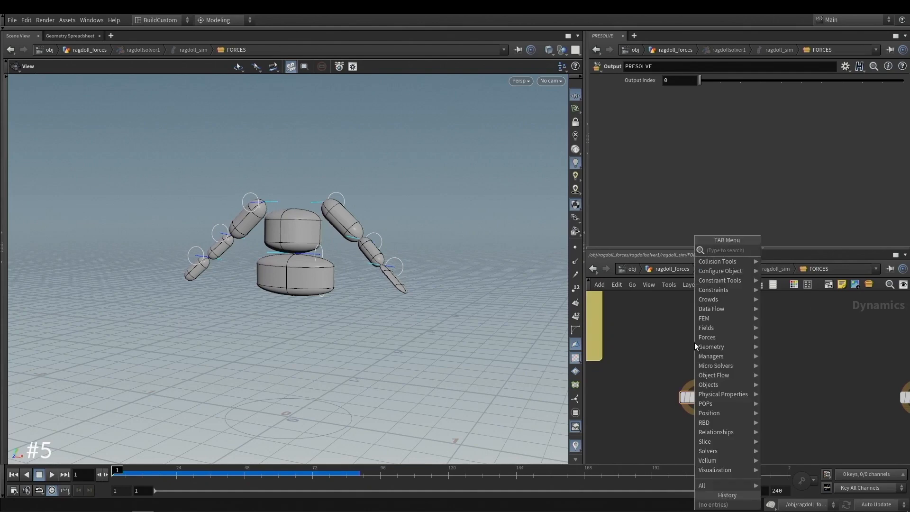
text(popfor)
key(Return)
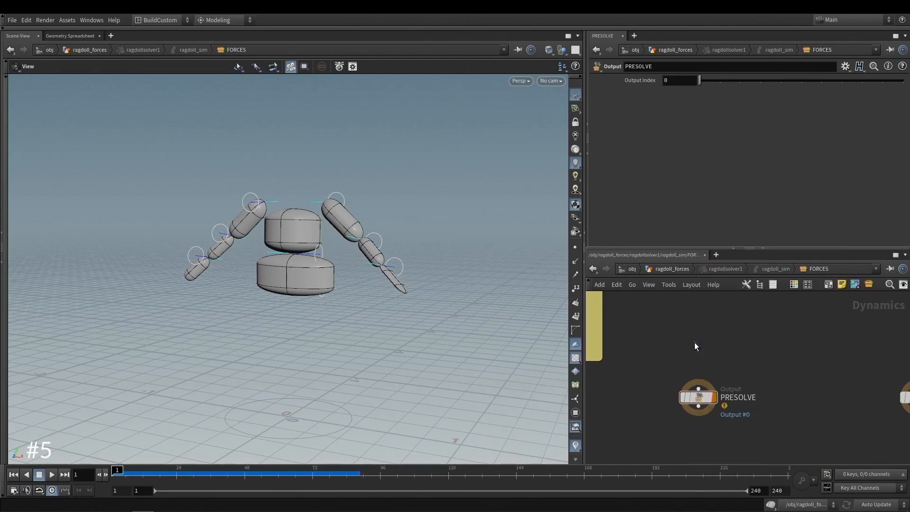
click(700, 354)
drag(701, 370, 701, 421)
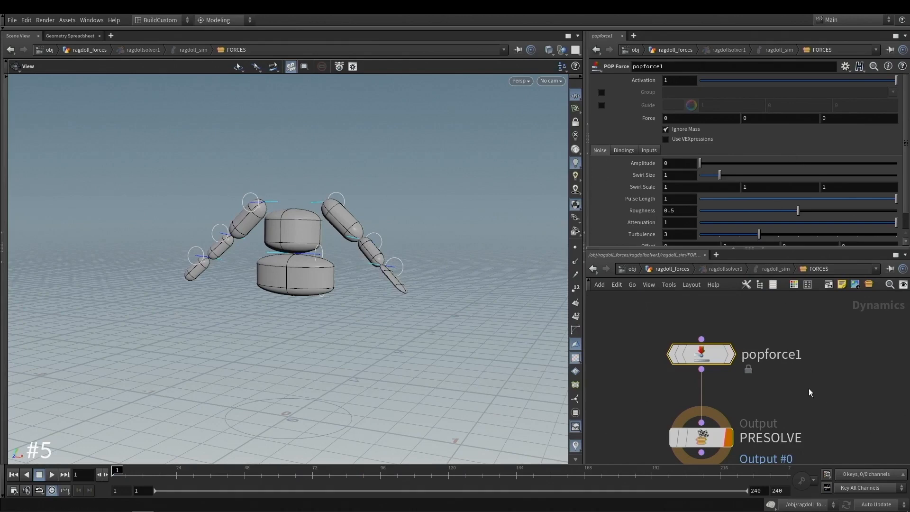
Browse the list of available POP nodes without adding one.
key(Tab)
text(pop)
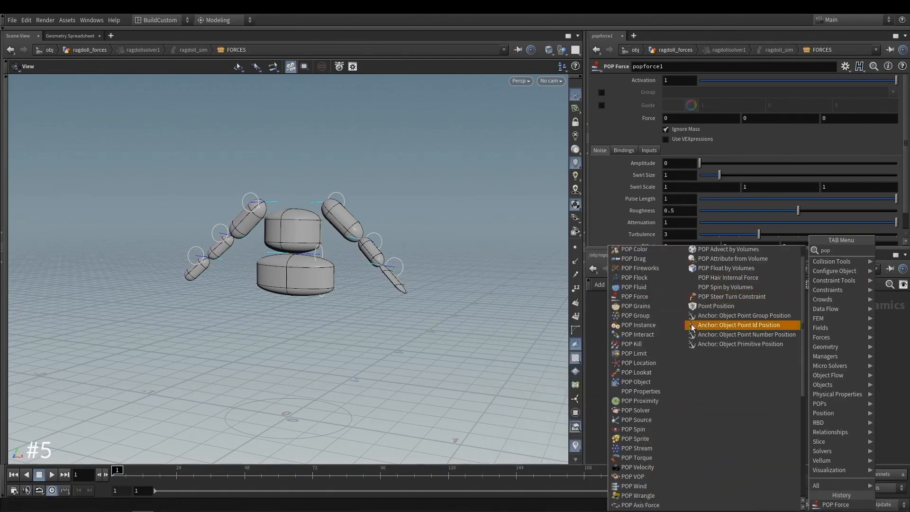
key(Escape)
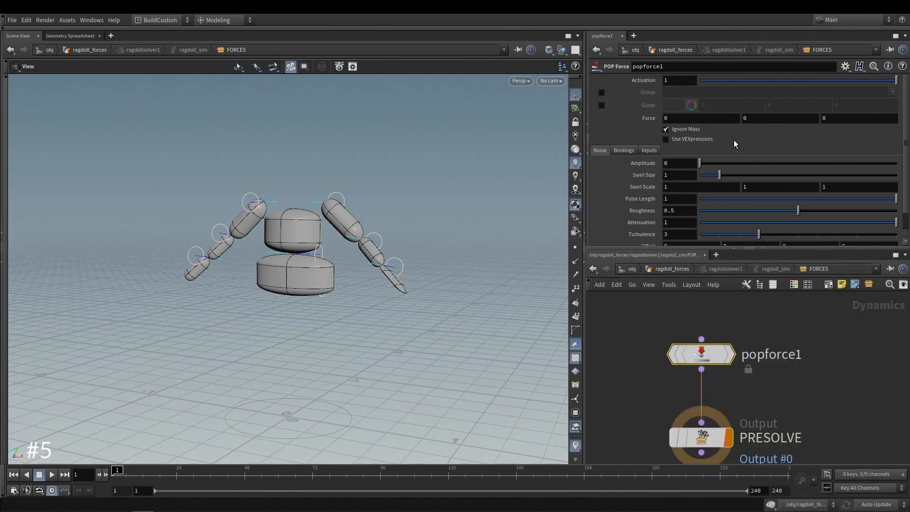
Set popforce1's Z force to -0.01, play the ragdoll simulation, and return to frame 1.
click(864, 121)
text(-0.01)
key(Return)
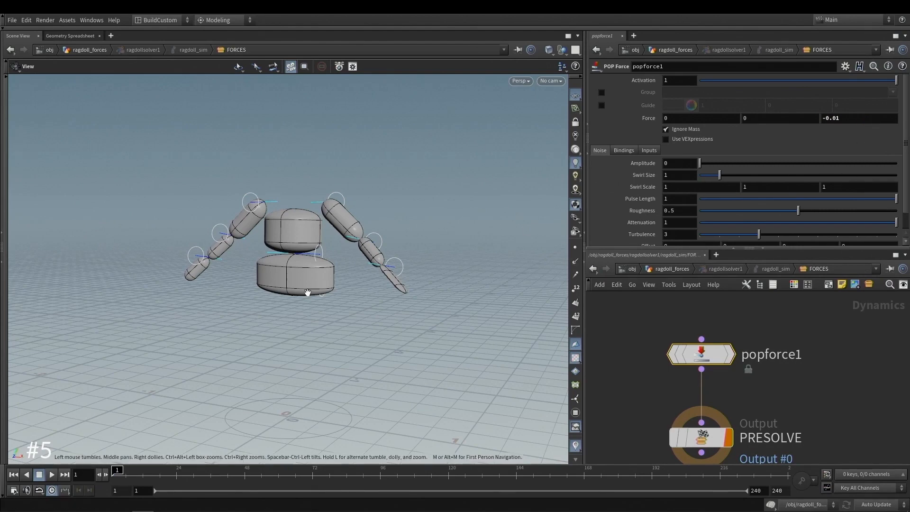
key(Up)
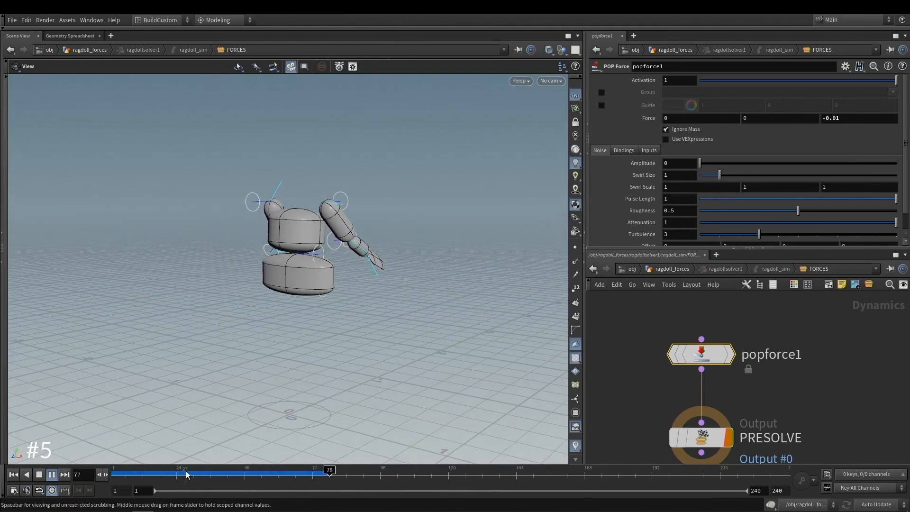
drag(193, 473, 114, 473)
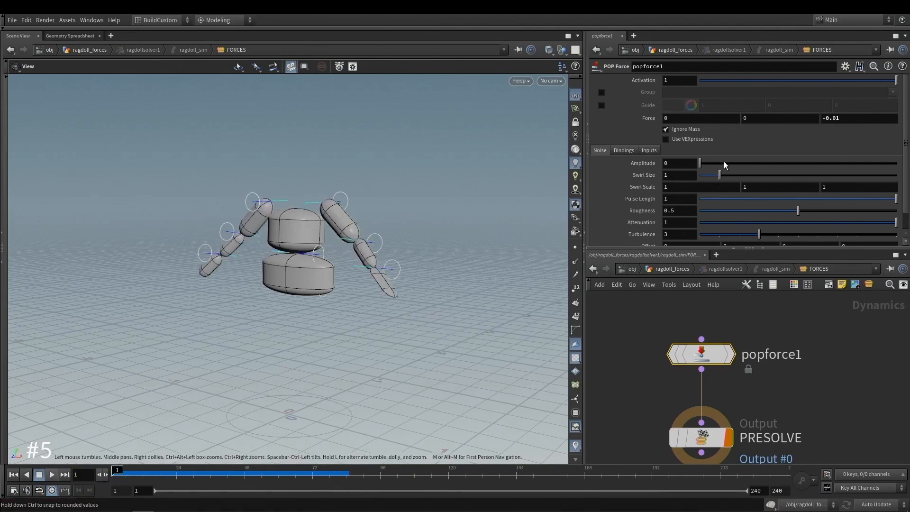
Set popforce1's noise amplitude to 0.01, play the ragdoll simulation, and return to frame 1.
click(678, 164)
text(0.0)
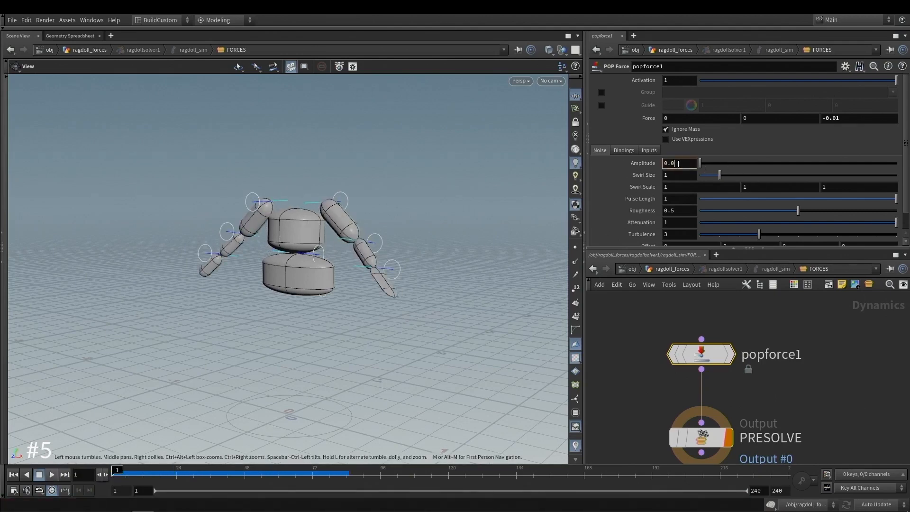
text(1)
key(Return)
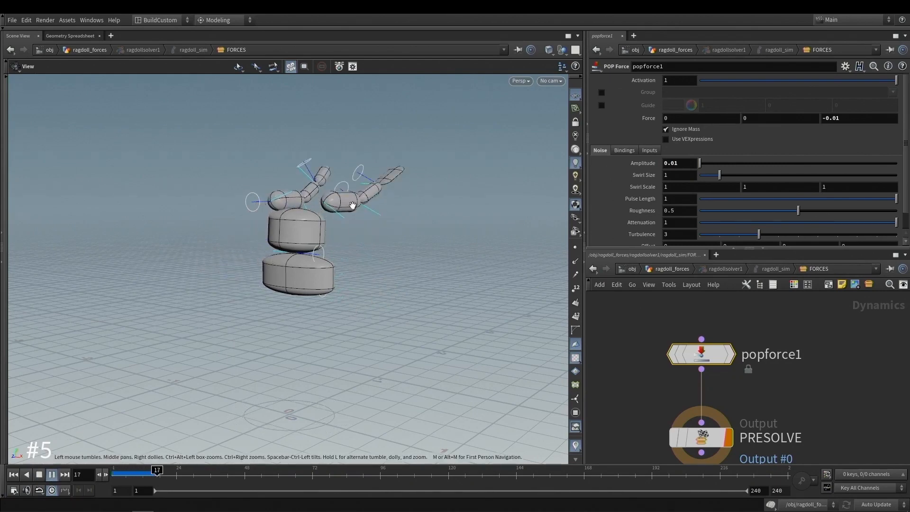
click(13, 473)
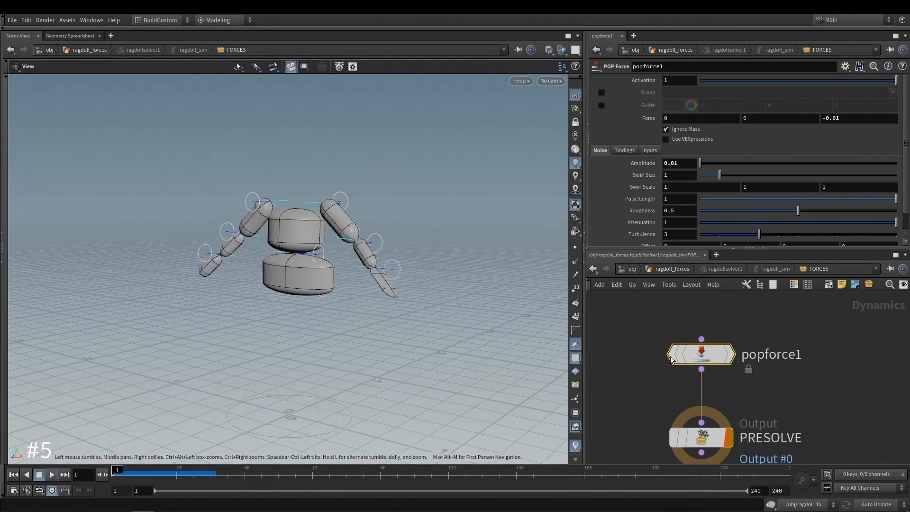
Go back up to the ragdoll_forces network, play the simulation on the capybara mesh, and return to frame 1.
key(u)
key(u)
key(u)
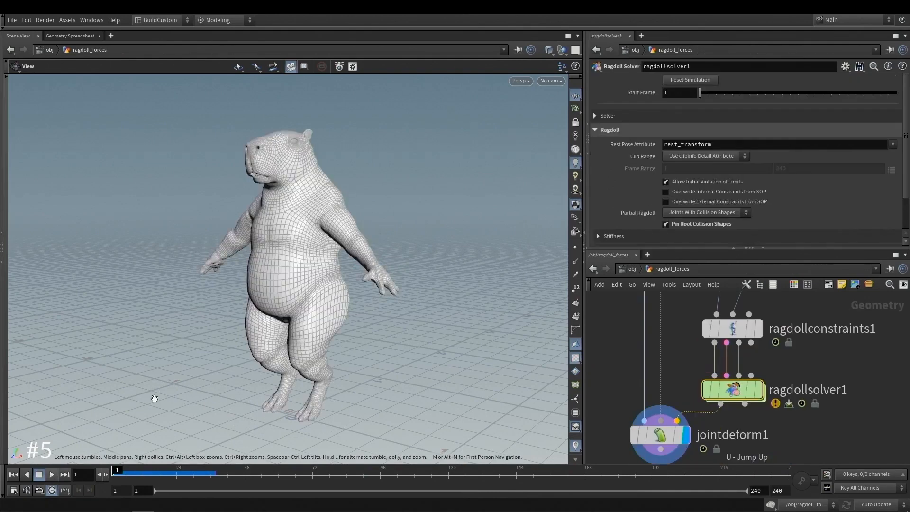
click(52, 474)
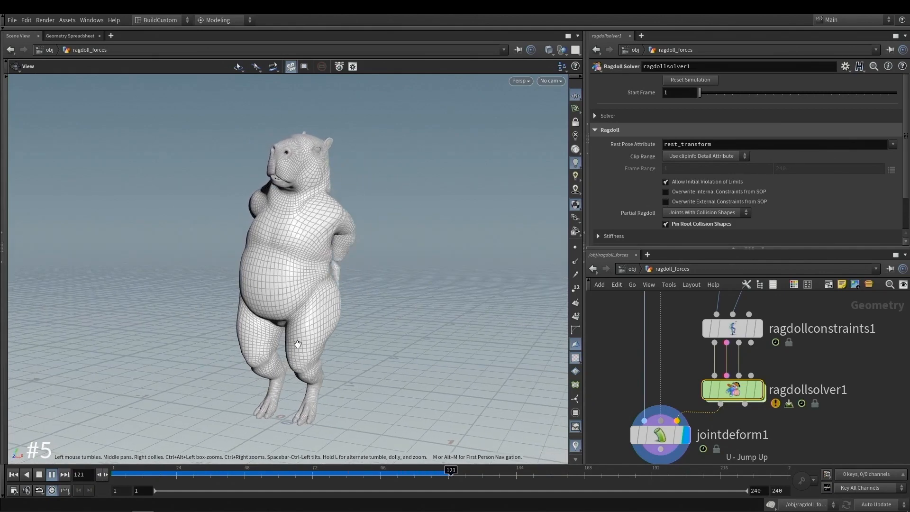
drag(156, 472, 112, 473)
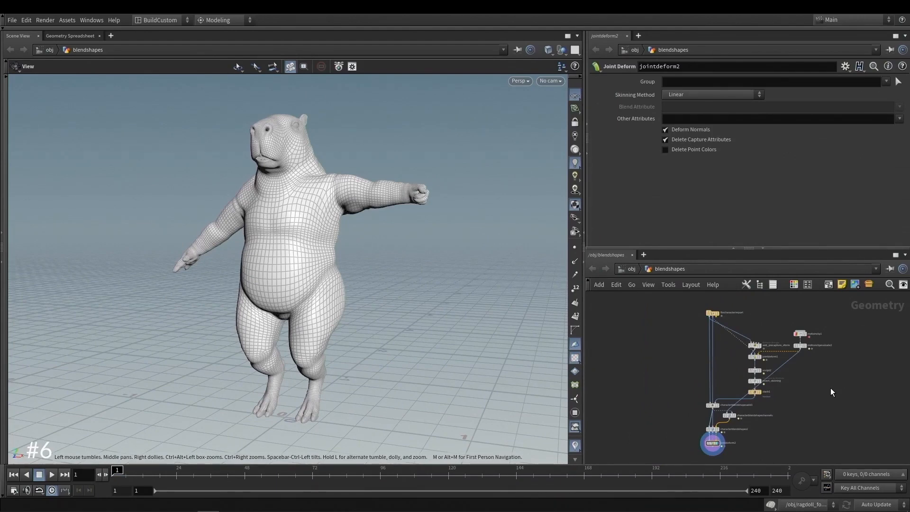
Look over the blendshapes network, display the fbxcharacterimport node, and inspect the capybara's imported rest mesh.
scroll(671, 390, up, 5)
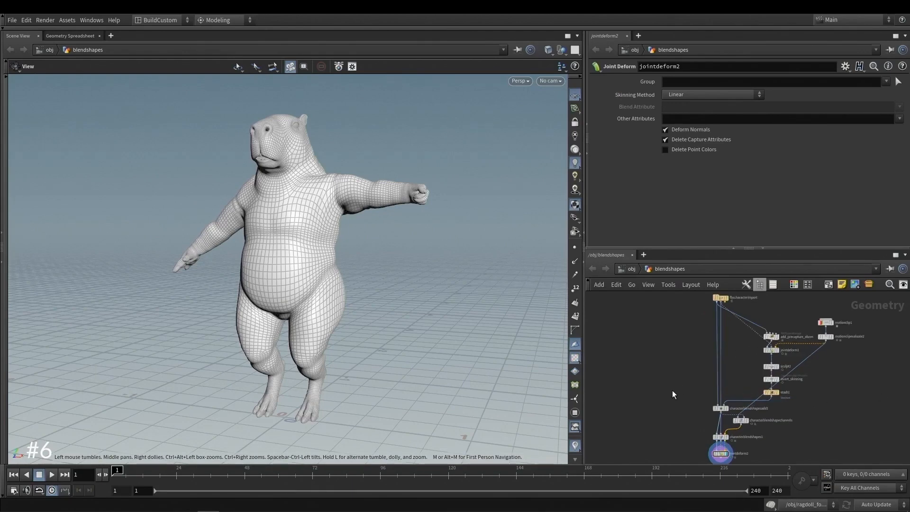
middle_drag(698, 408, 676, 360)
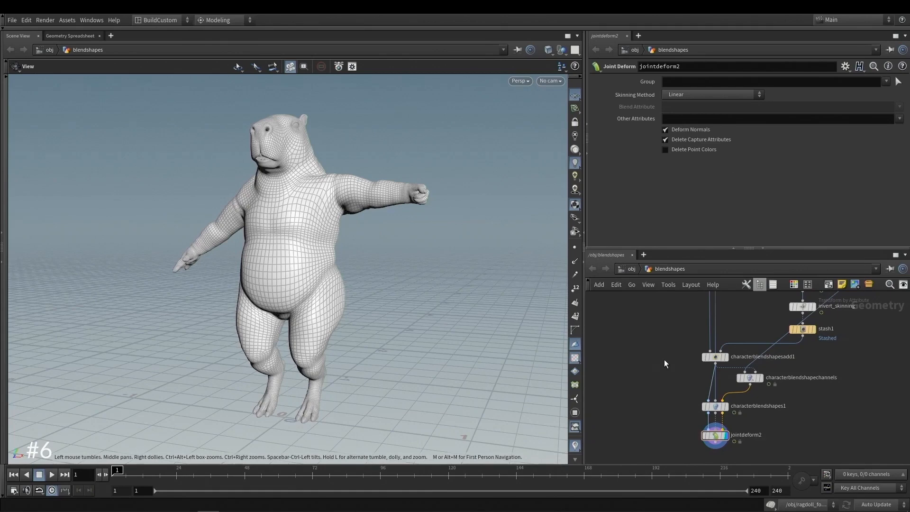
scroll(664, 345, down, 4)
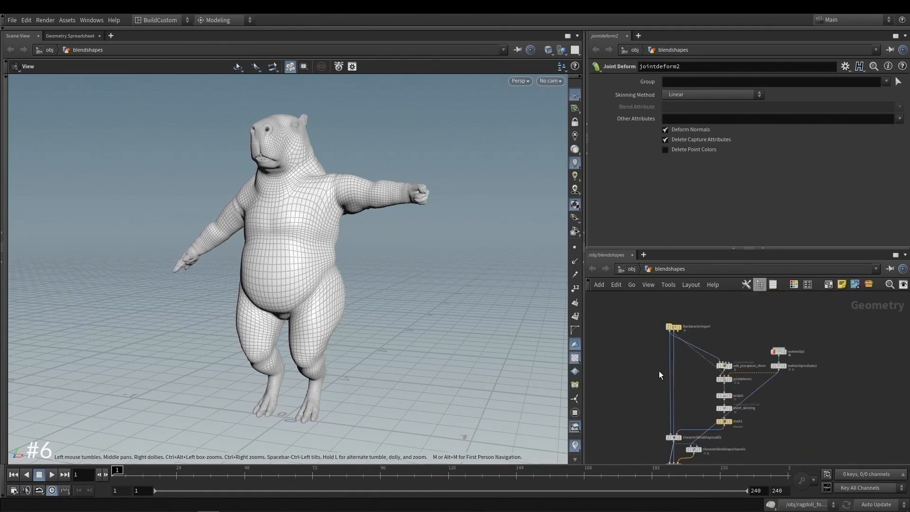
scroll(266, 284, up, 2)
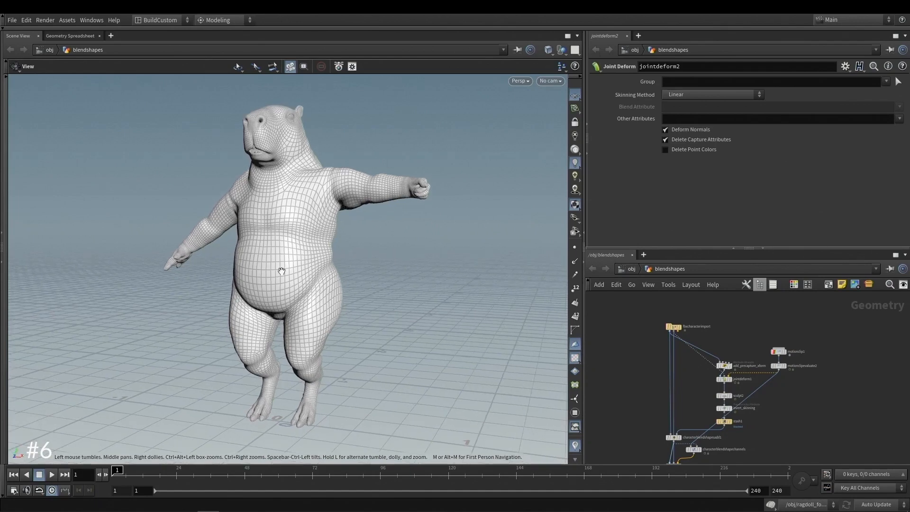
scroll(684, 331, up, 5)
click(672, 317)
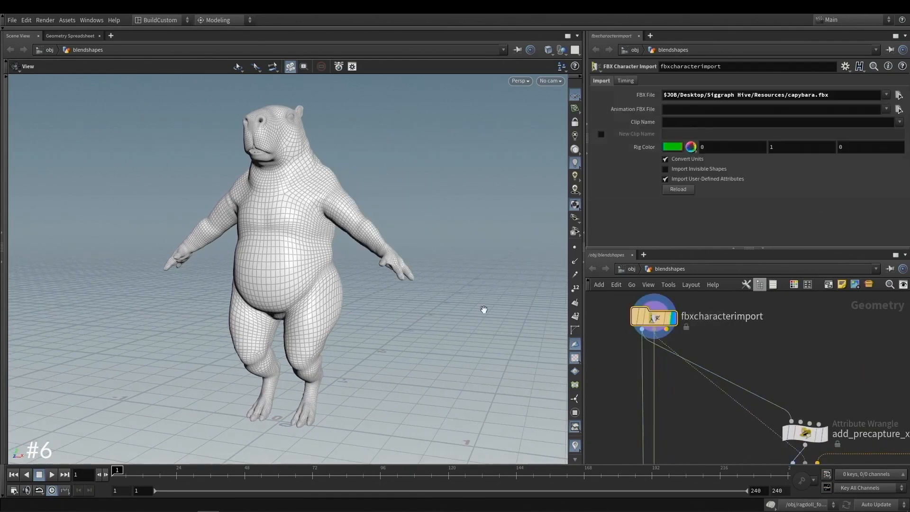
drag(244, 208, 283, 207)
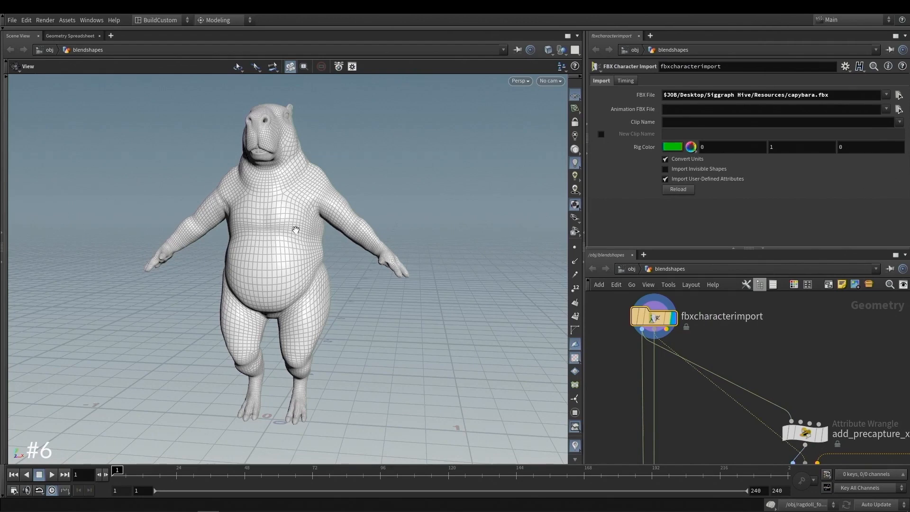
Display jointdeform1, scrub to frame 22, and examine the deformation around the raised arm and shoulder up close.
scroll(709, 365, down, 2)
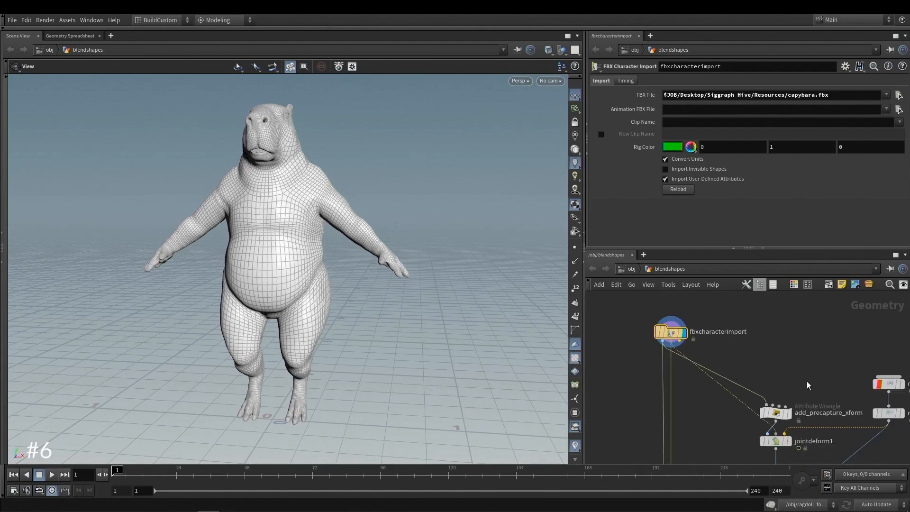
scroll(781, 370, up, 4)
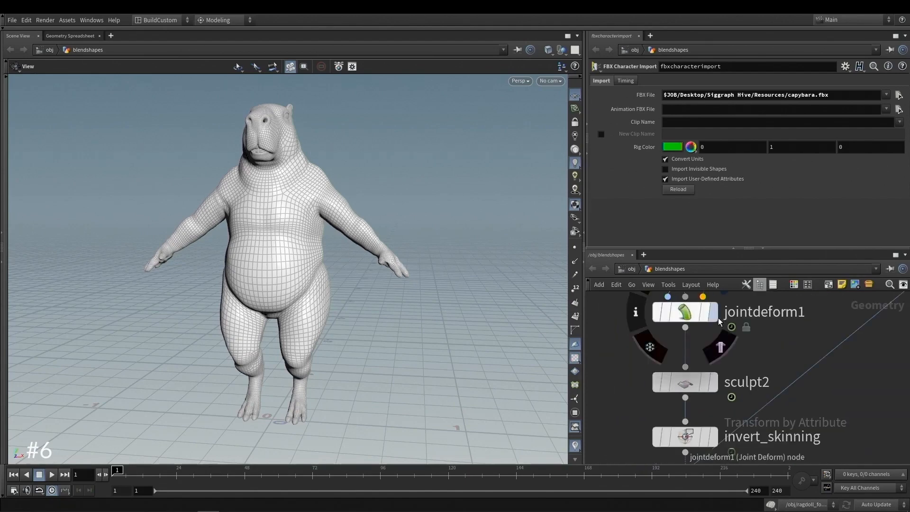
click(713, 311)
click(672, 317)
drag(138, 470, 166, 479)
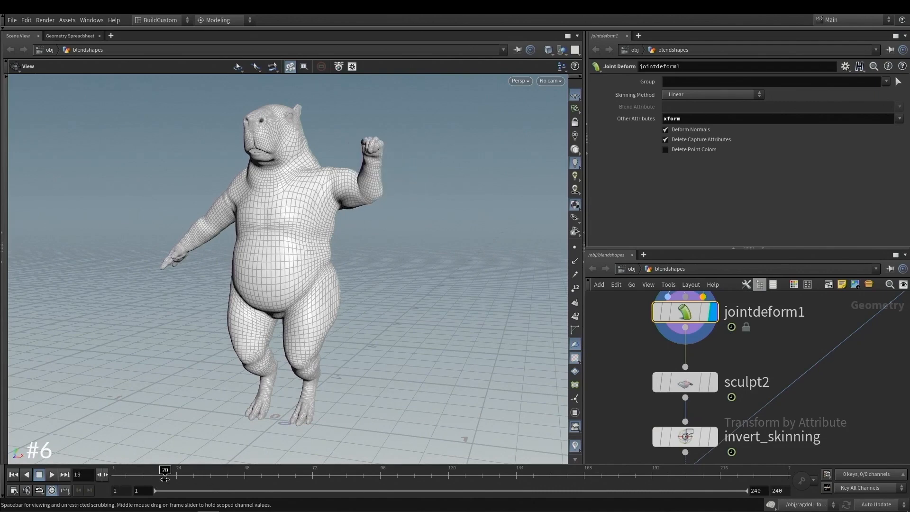
middle_drag(316, 277, 319, 309)
right_drag(319, 309, 347, 223)
drag(191, 470, 171, 470)
right_drag(415, 284, 412, 239)
drag(320, 221, 357, 248)
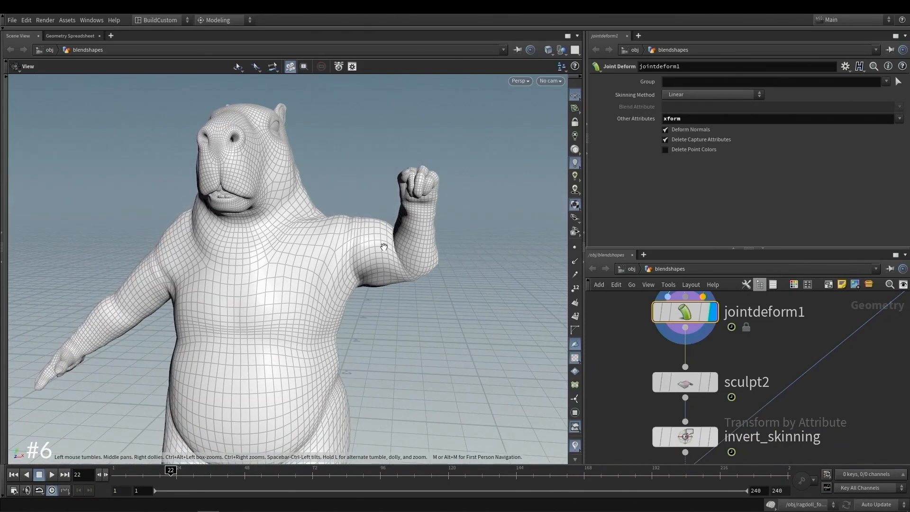
drag(398, 252, 382, 260)
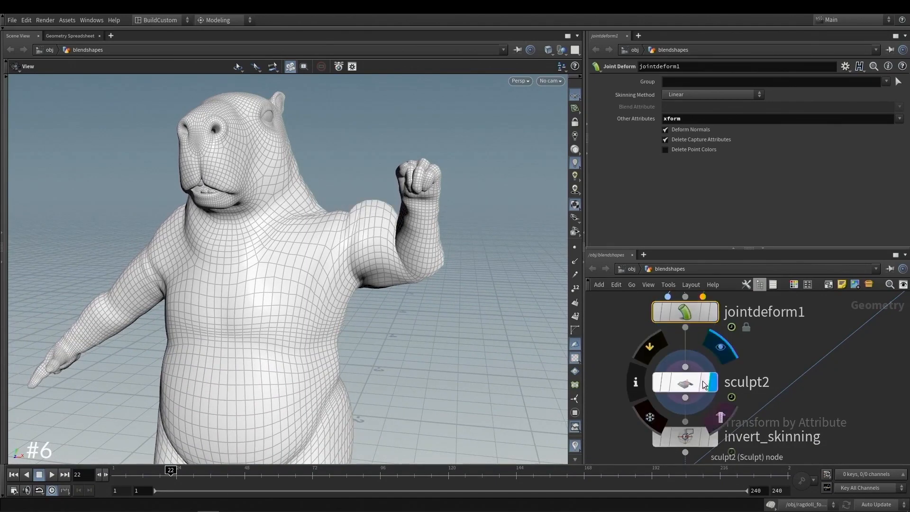
Display sculpt2 and inspect the sculpted bulge on the raised upper arm.
click(712, 381)
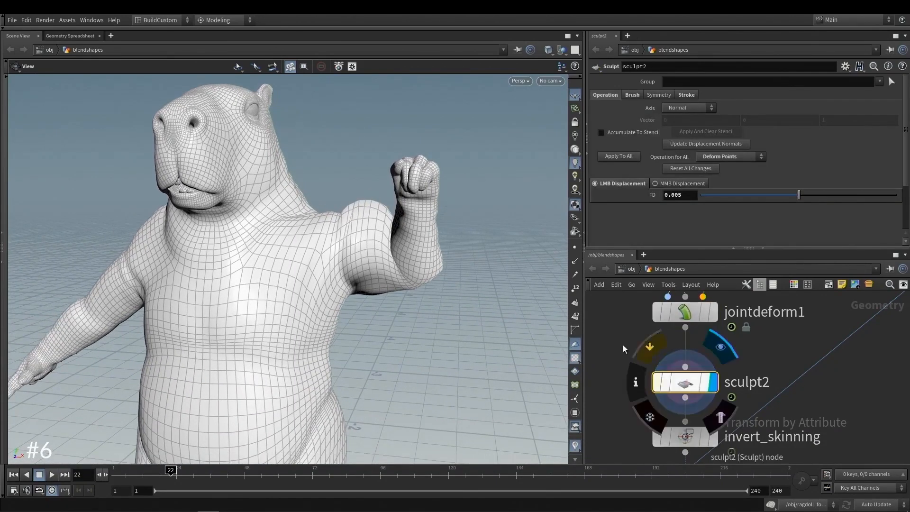
mouse_move(345, 198)
mouse_down()
mouse_move(360, 192)
mouse_move(330, 197)
mouse_up()
drag(369, 227, 360, 235)
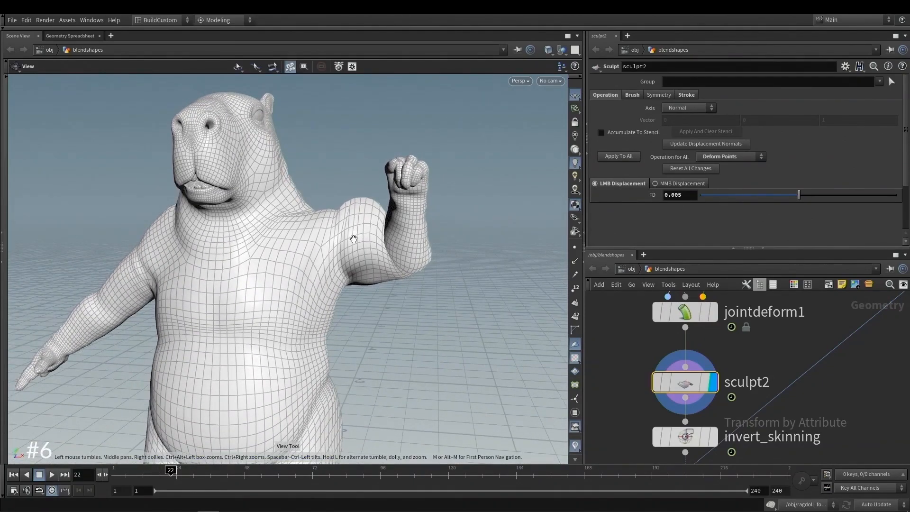
Display invert_skinning and inspect the sculpted arm shape transferred to the rest pose.
scroll(740, 397, down, 2)
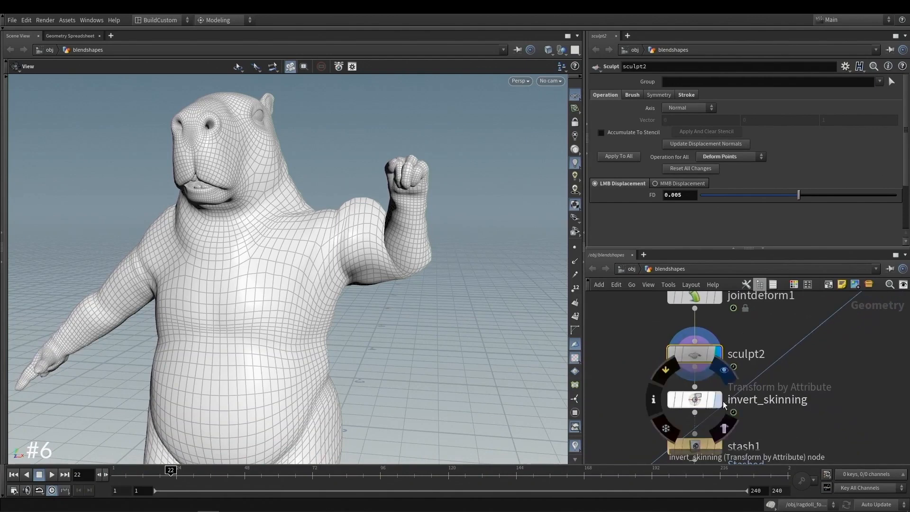
click(717, 399)
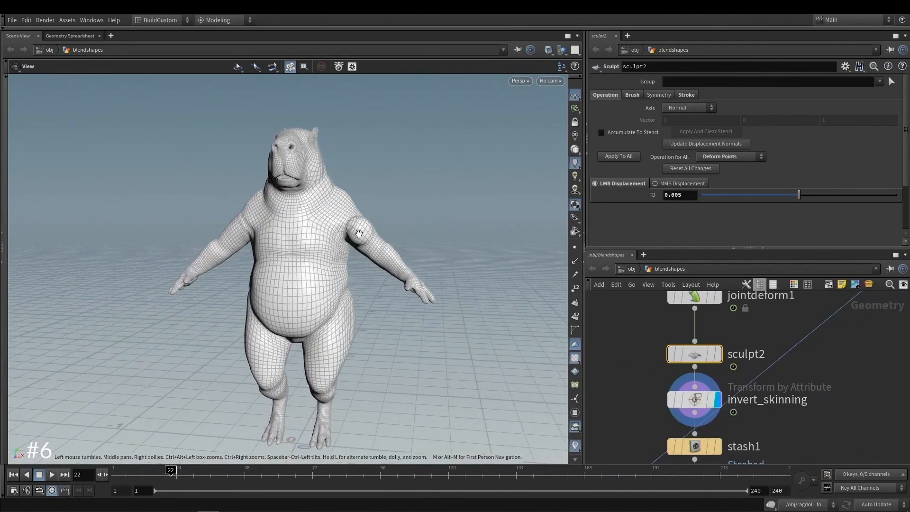
drag(359, 246, 343, 218)
Display characterblendshapes1 to check the blend shape on the rest-pose character.
middle_drag(744, 422, 684, 368)
scroll(742, 402, down, 3)
scroll(672, 381, up, 3)
click(690, 394)
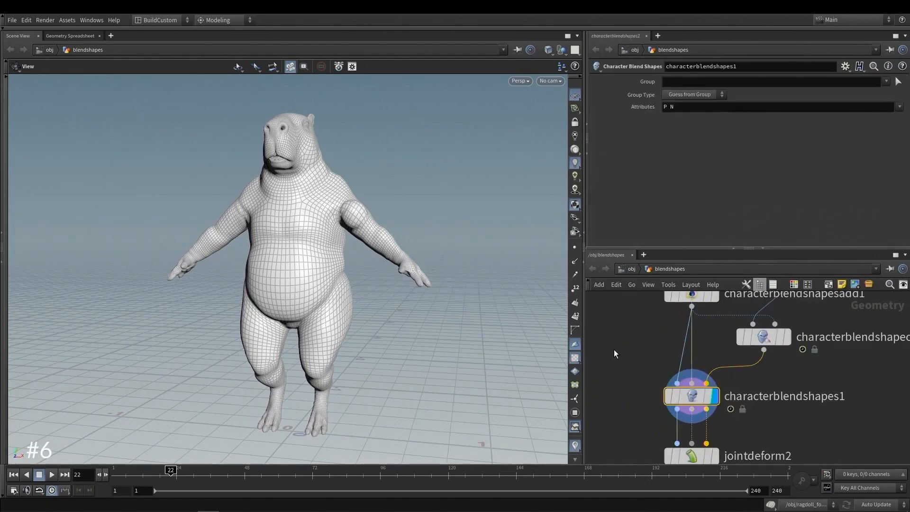
Display jointdeform2, scrub back to frame 1, and inspect how the blend shape changes with the arm pose.
middle_drag(751, 442, 734, 408)
click(703, 423)
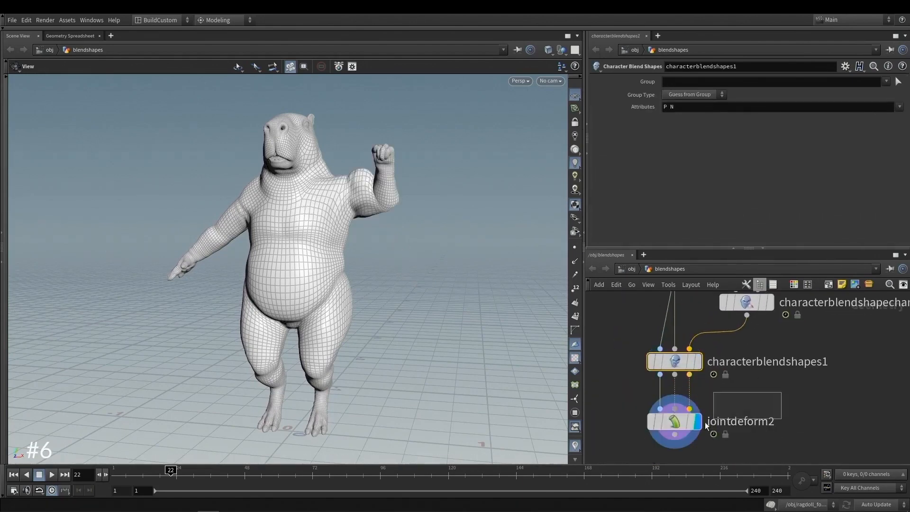
right_drag(287, 197, 308, 227)
middle_drag(808, 381, 774, 398)
drag(170, 470, 114, 469)
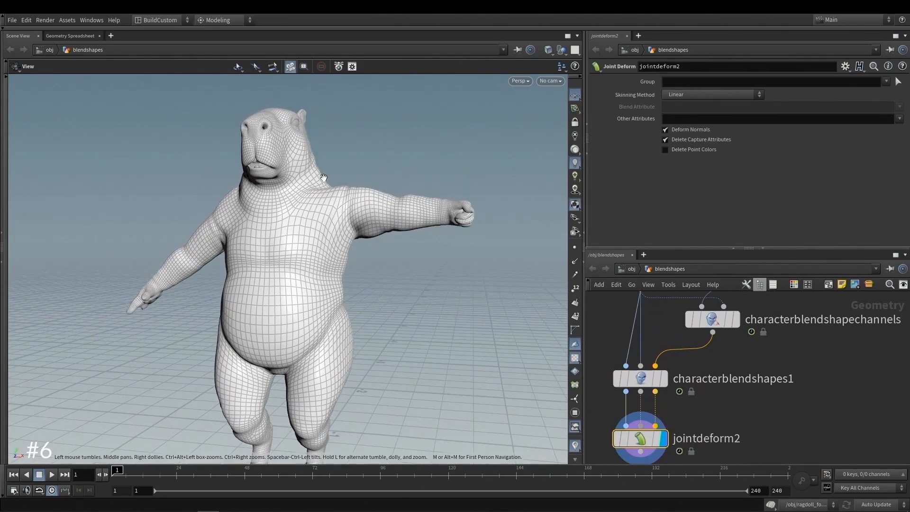
right_drag(240, 267, 267, 267)
middle_drag(267, 267, 257, 234)
Display jointdeform1 again and scrub to frame 14 to review the arm motion without the blend shape.
scroll(858, 359, down, 4)
middle_drag(796, 303, 741, 396)
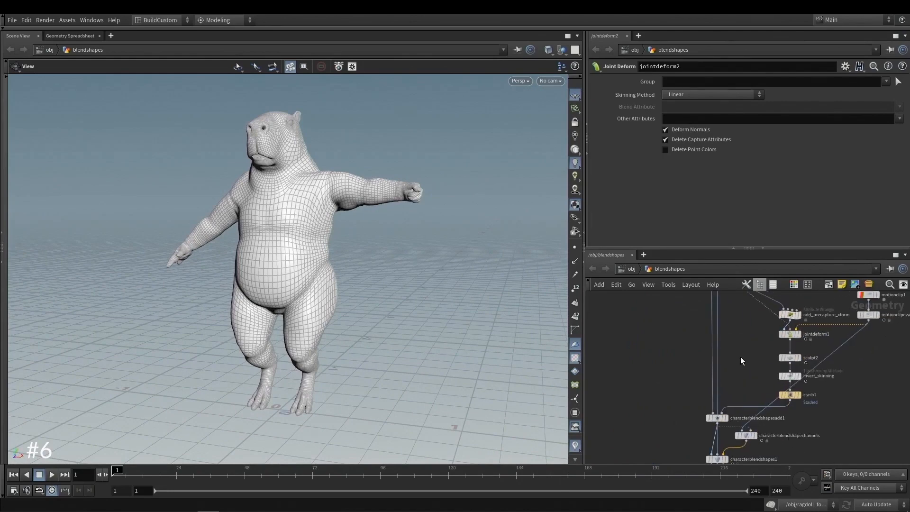
middle_drag(736, 346, 671, 360)
scroll(774, 321, up, 3)
click(728, 390)
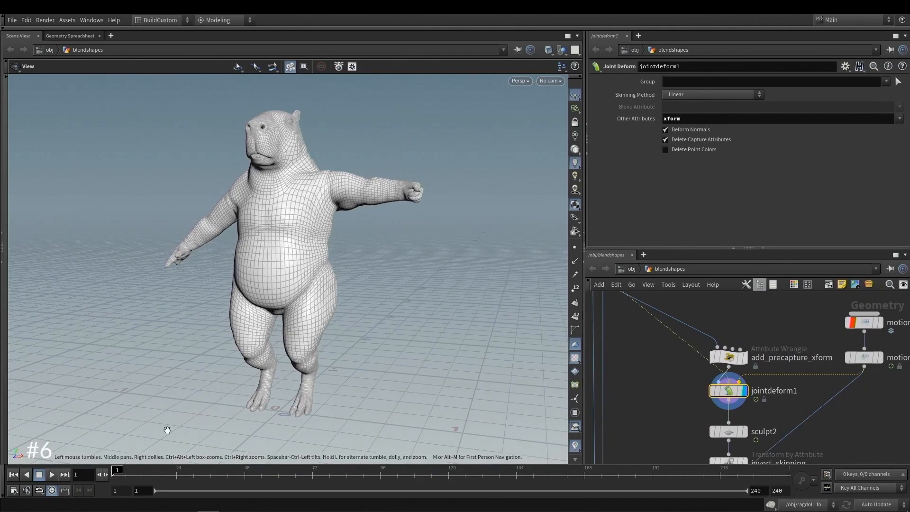
drag(124, 474, 148, 477)
middle_drag(317, 205, 318, 215)
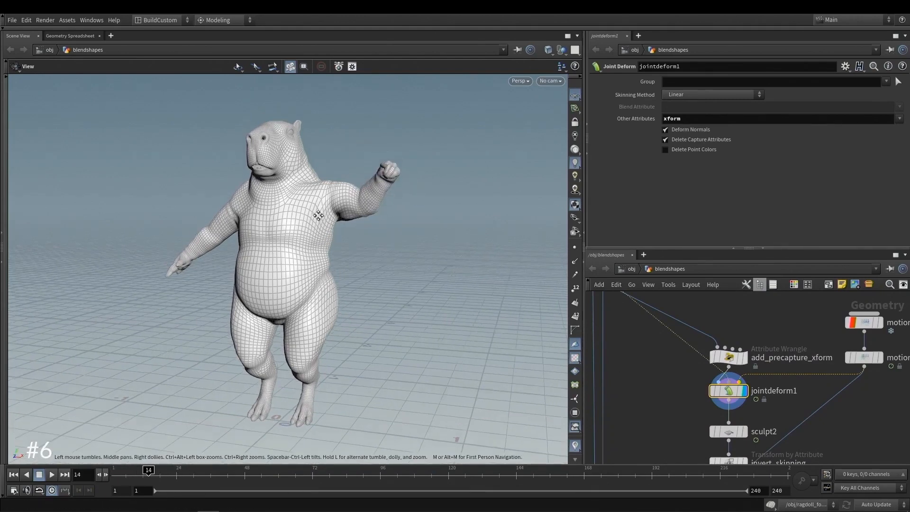
Select add_precapture_xform and review the VEX code that creates the xform matrix attribute.
scroll(318, 215, up, 2)
click(728, 356)
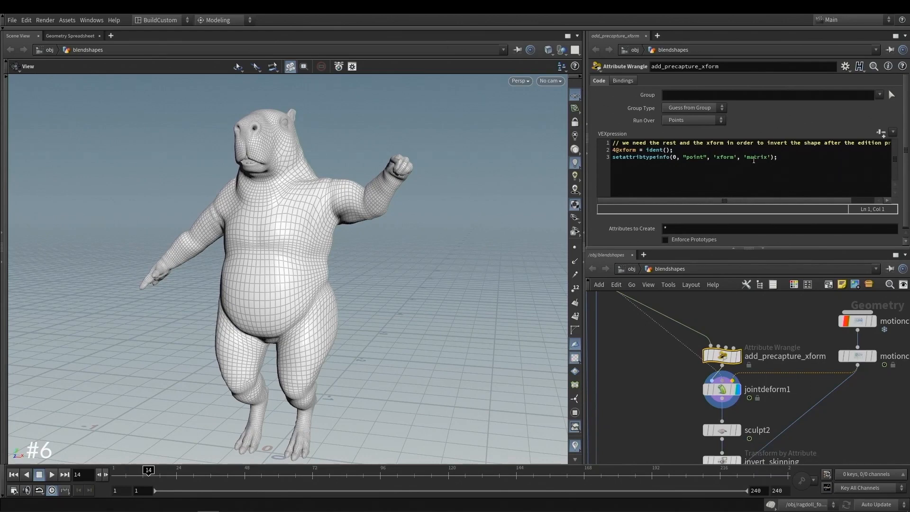
double_click(753, 160)
middle_drag(755, 335, 748, 332)
click(816, 151)
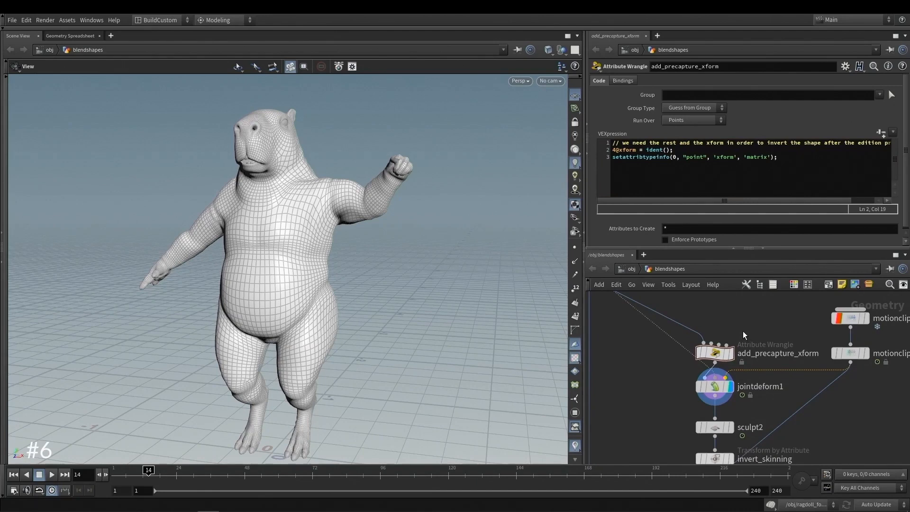
scroll(734, 386, up, 3)
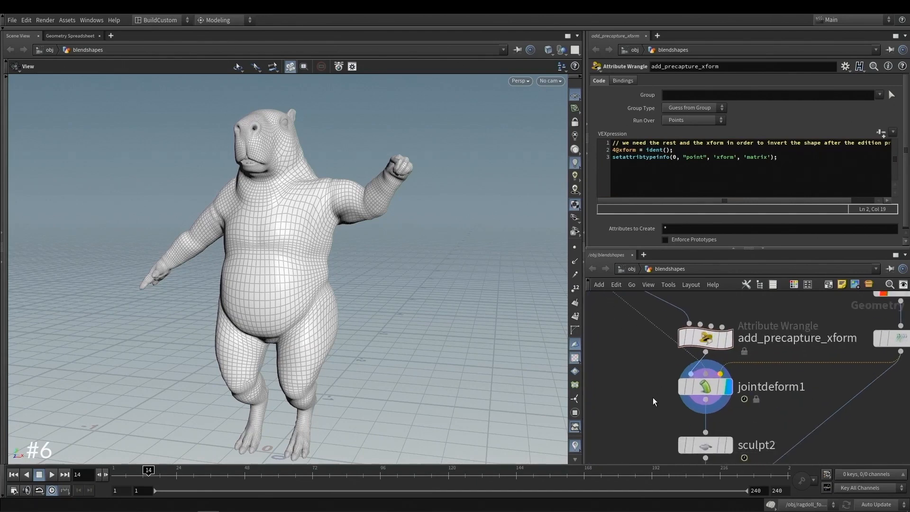
Show only the xform attribute of jointdeform1 in the geometry spreadsheet, with its column widened to read the matrices.
click(732, 393)
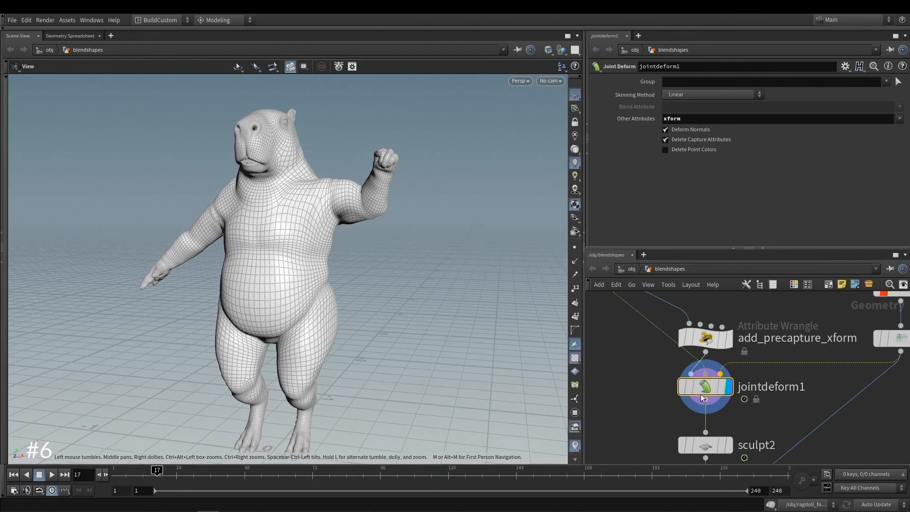
click(88, 39)
click(284, 66)
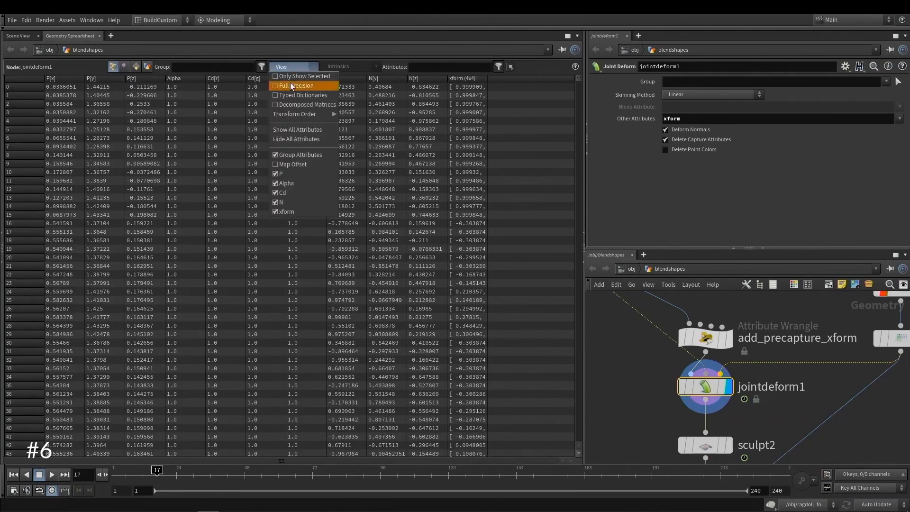
click(290, 114)
click(295, 66)
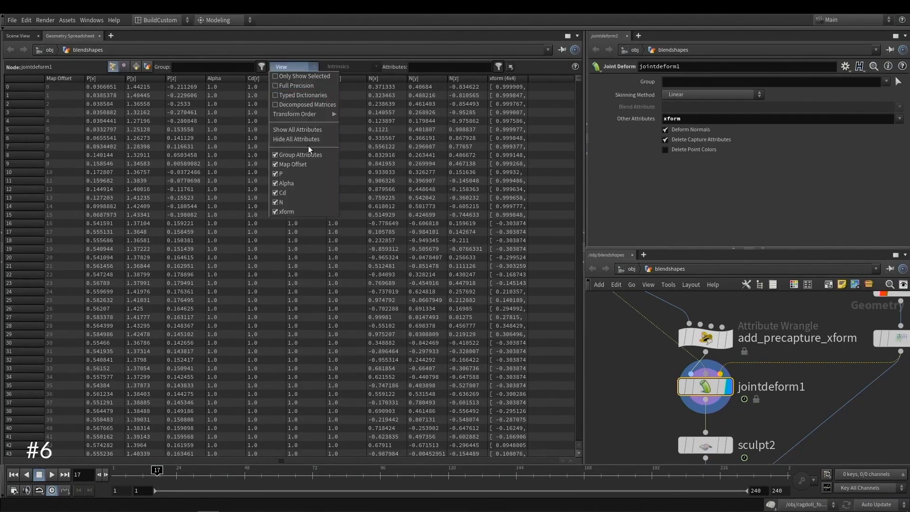
click(307, 146)
click(303, 69)
click(314, 204)
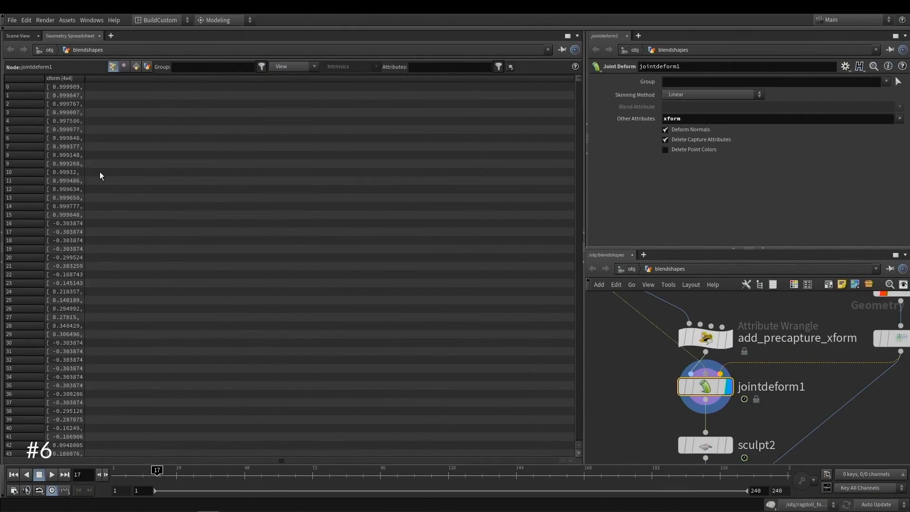
drag(82, 179, 274, 184)
drag(85, 191, 411, 192)
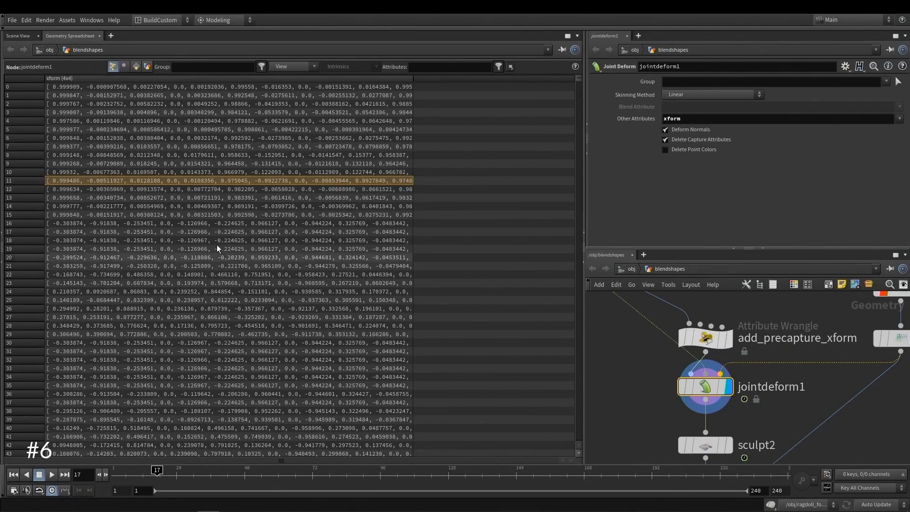
Scrub to frame 16 and display sculpt2 in the scene view to inspect the sculpted arm.
drag(157, 469, 152, 469)
click(18, 35)
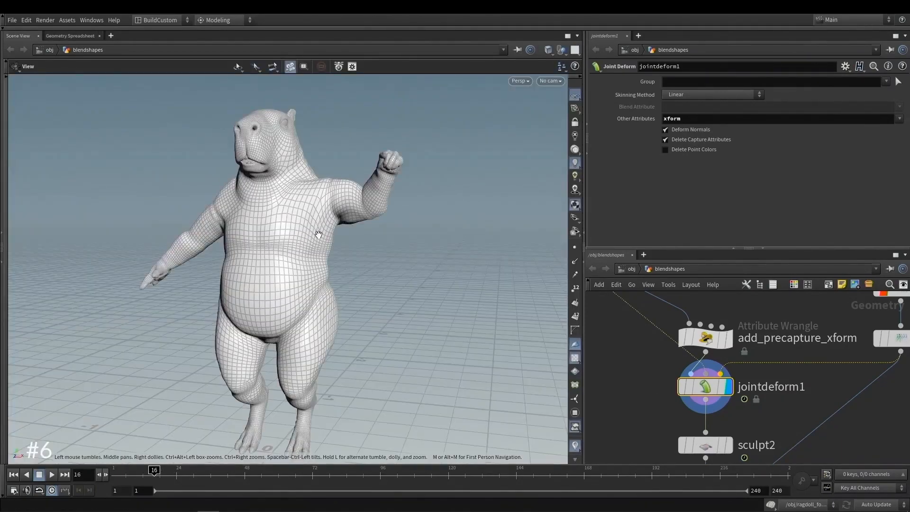
drag(319, 234, 297, 216)
middle_drag(644, 393, 650, 391)
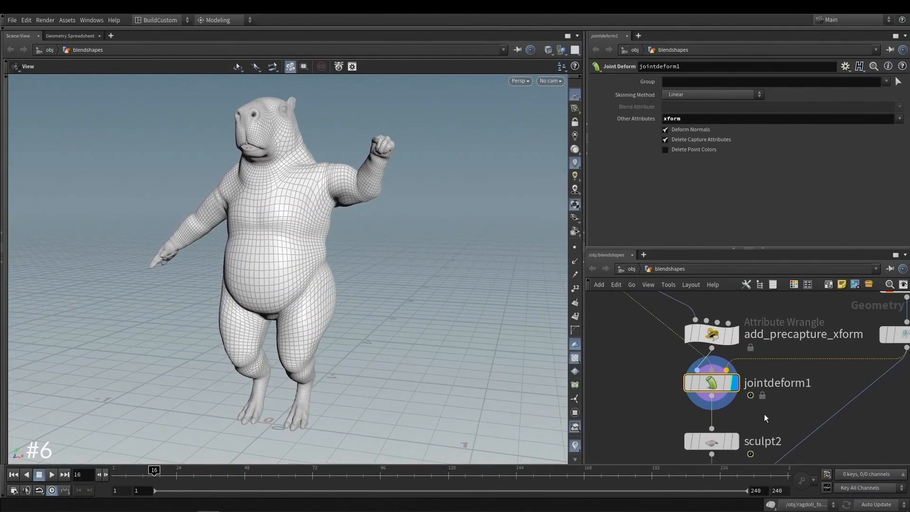
middle_drag(764, 413, 713, 363)
drag(685, 395, 682, 389)
click(679, 386)
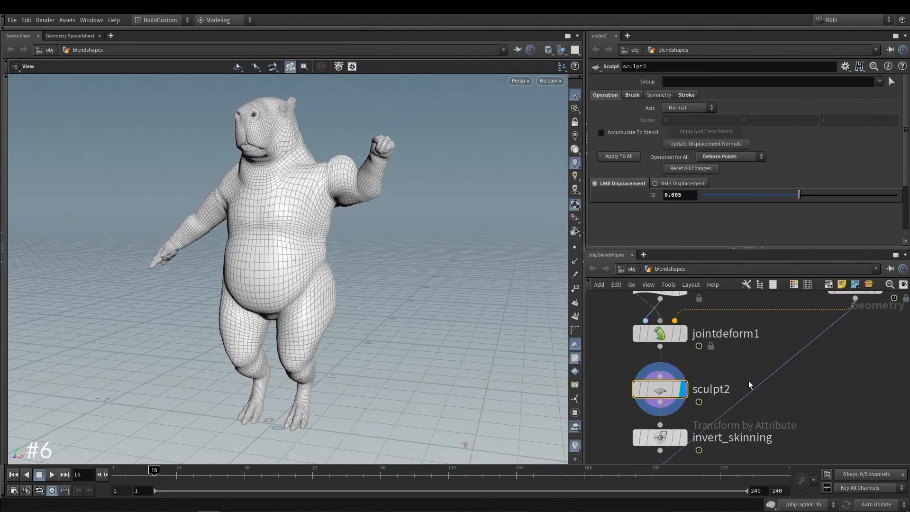
Display invert_skinning and review its inverted xform transformation alongside the jointdeform1 settings.
middle_drag(749, 380, 758, 330)
click(694, 387)
click(676, 386)
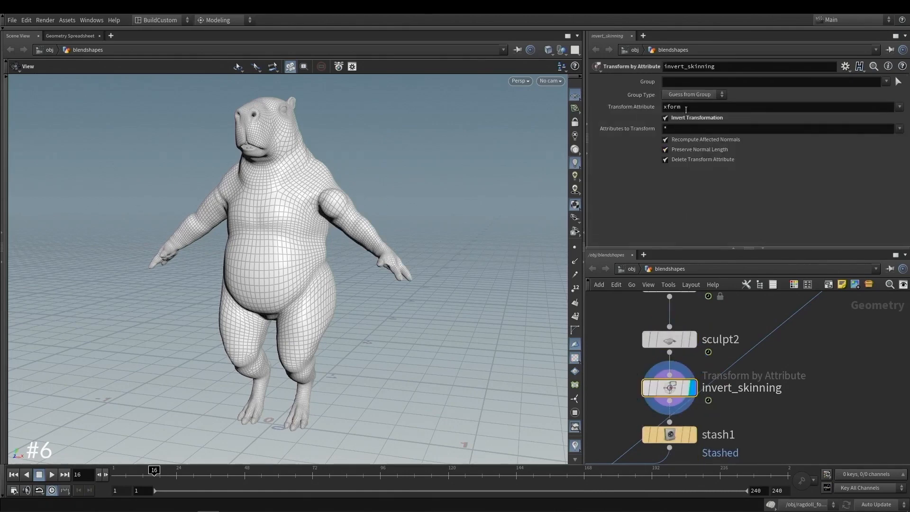
mouse_move(688, 120)
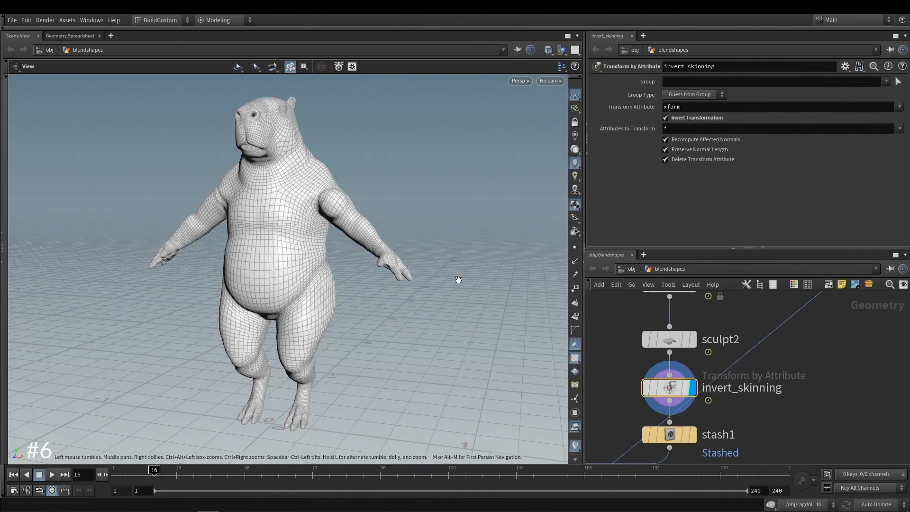
scroll(753, 321, down, 4)
scroll(664, 328, up, 3)
click(702, 334)
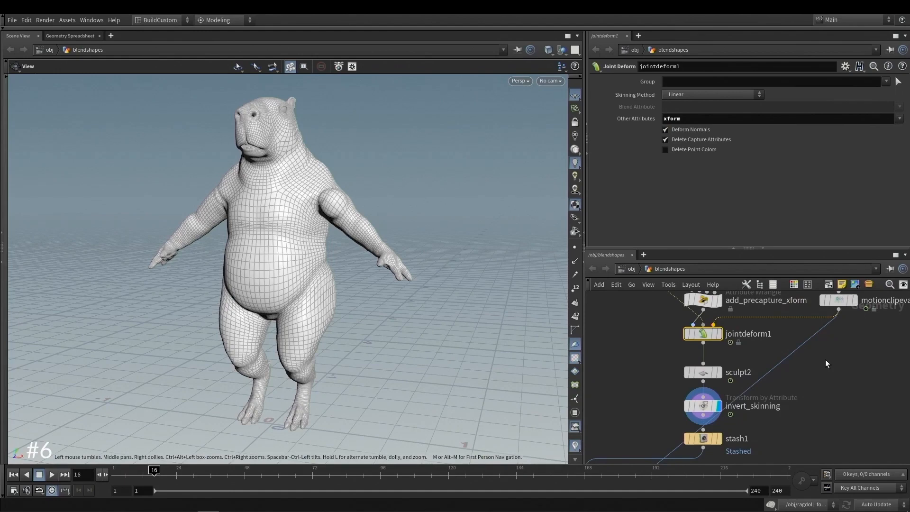
click(717, 415)
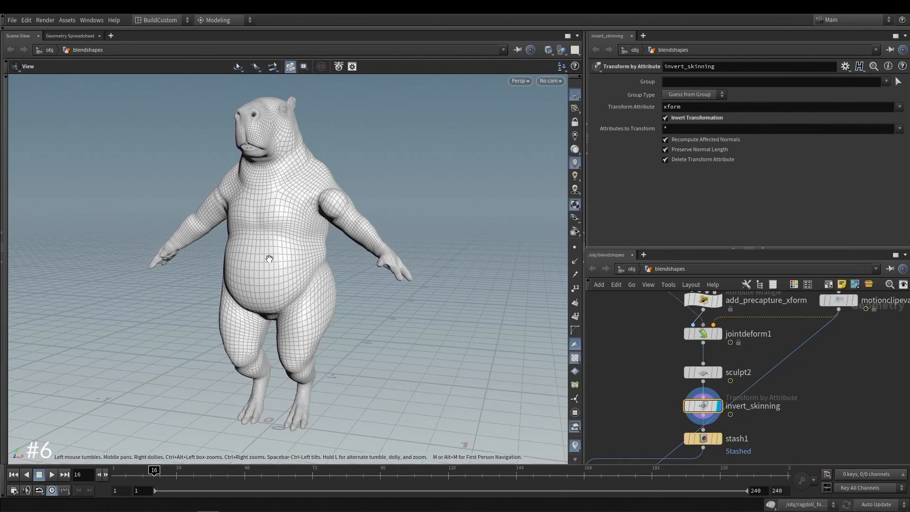
Inspect the sculpted shoulder and upper arm up close in the rest pose.
scroll(322, 221, up, 5)
drag(322, 221, 309, 213)
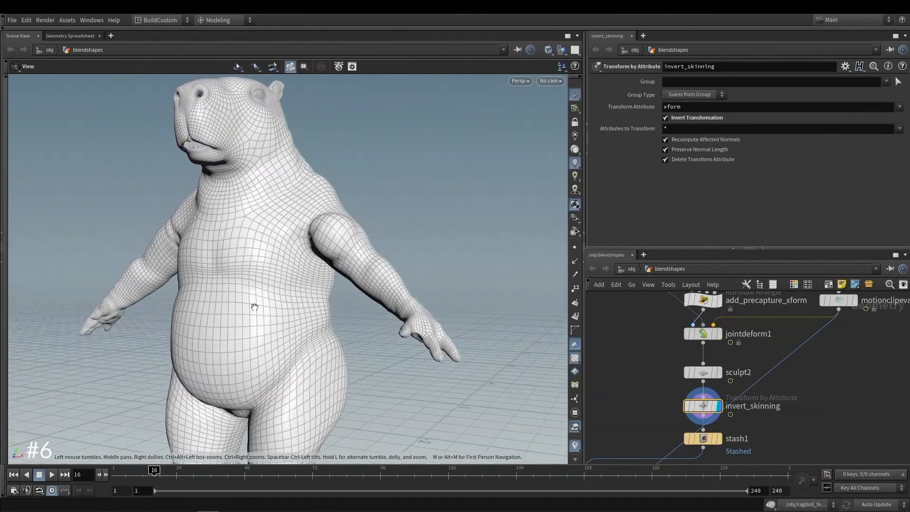
scroll(292, 255, up, 2)
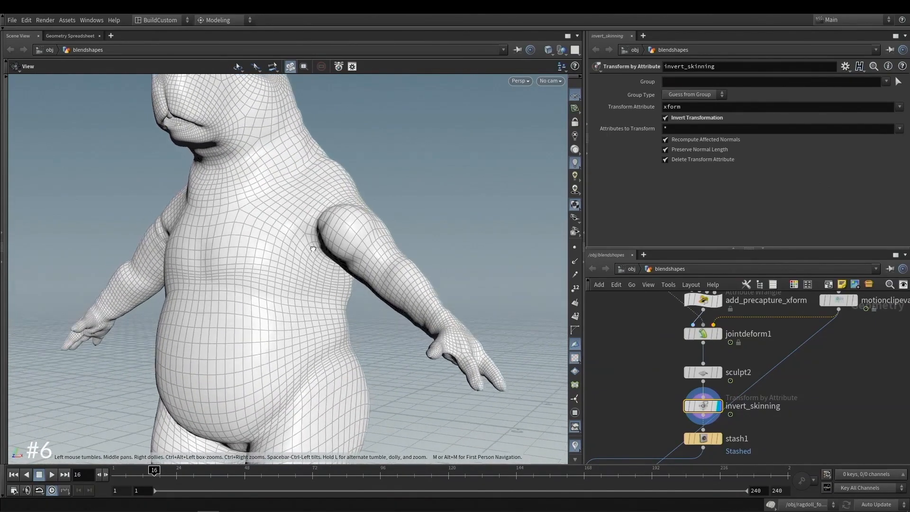
scroll(301, 242, up, 1)
scroll(306, 242, up, 2)
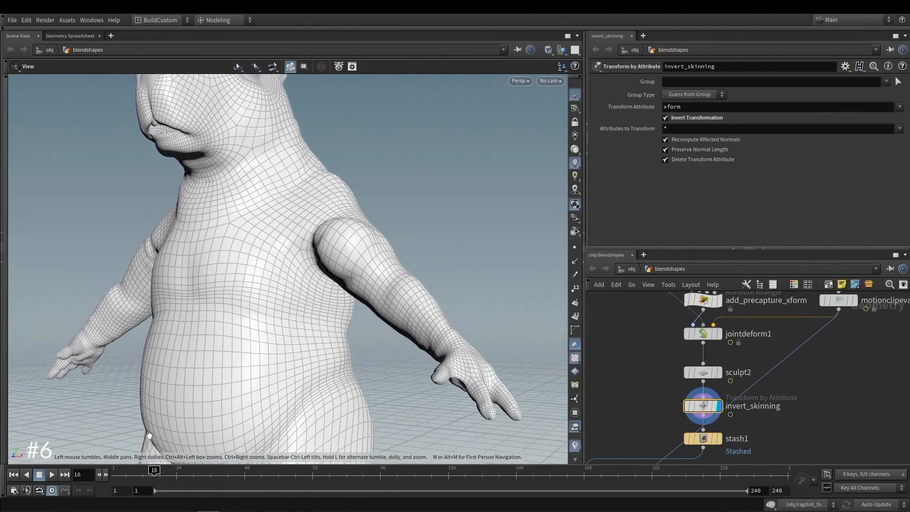
scroll(374, 244, up, 1)
drag(373, 244, 379, 223)
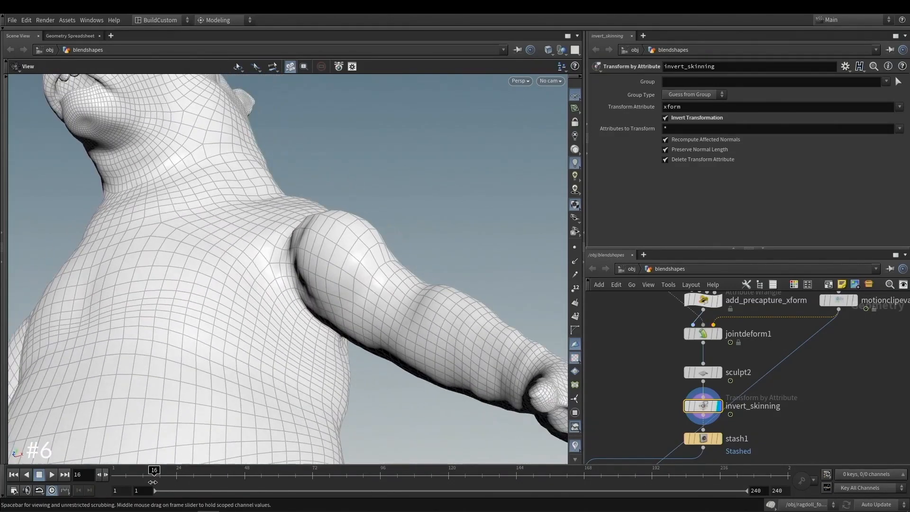
Scrub back to frame 1 and frame the whole rest-pose character.
drag(153, 474, 97, 469)
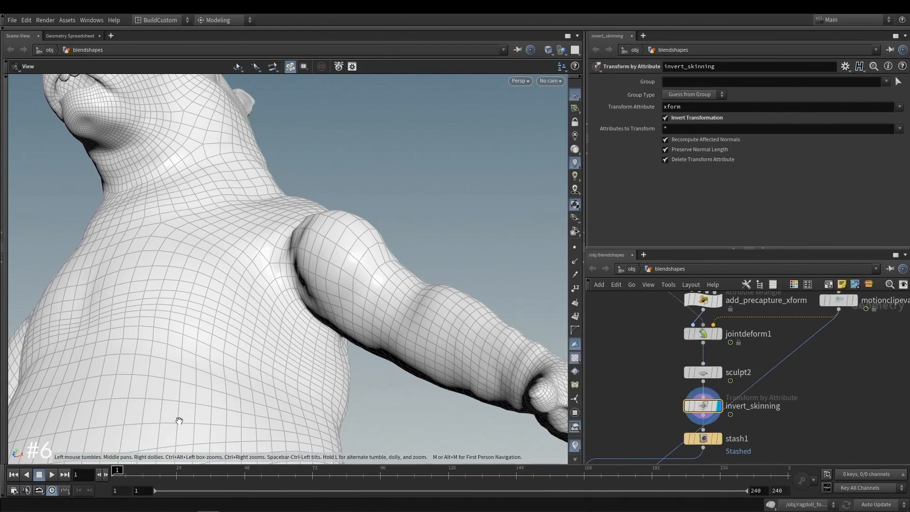
key(h)
drag(330, 335, 268, 237)
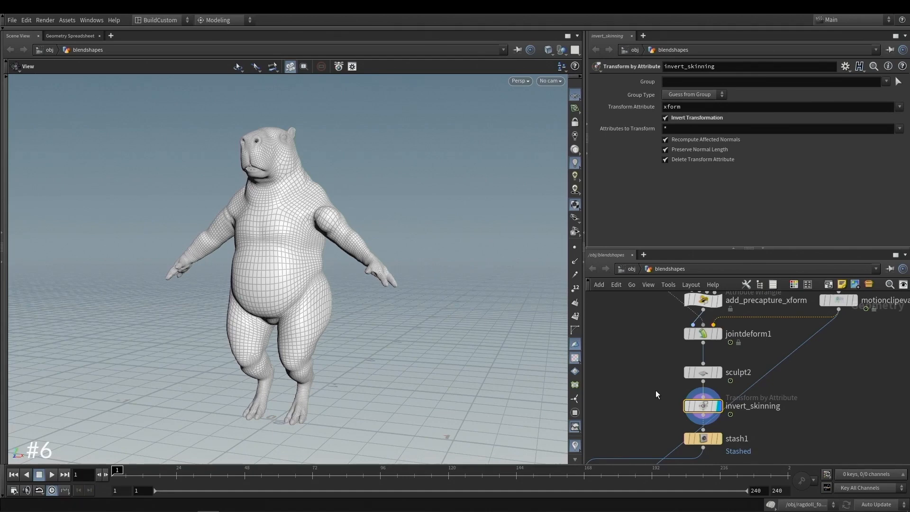
Display stash1 and check the stashed rest-pose shape on the character.
middle_drag(743, 421, 731, 377)
scroll(731, 376, up, 2)
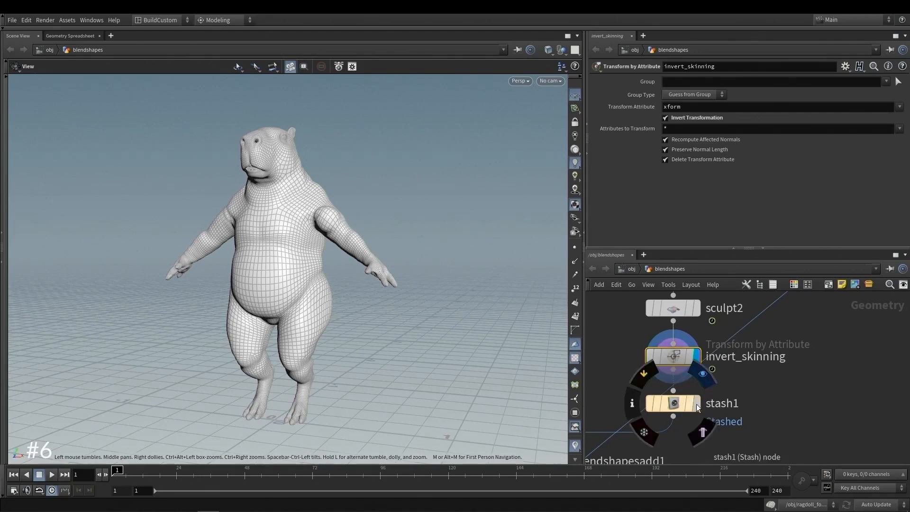
click(670, 399)
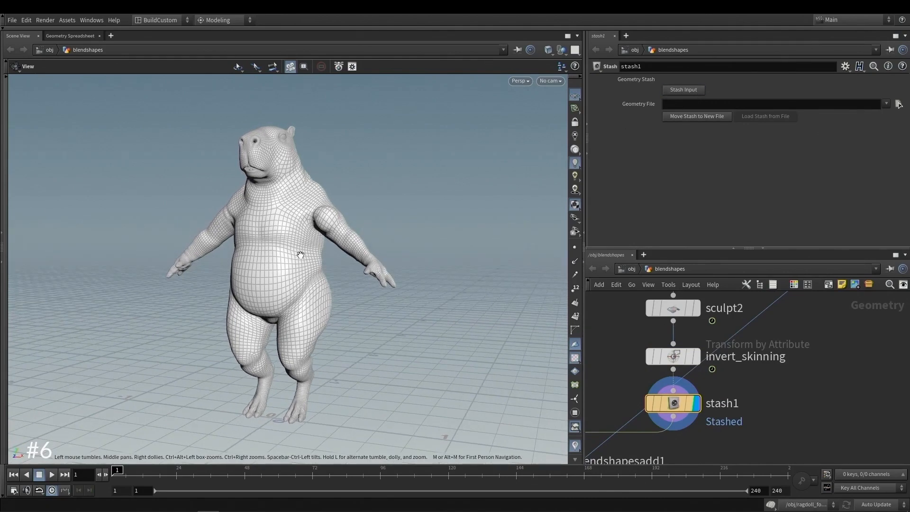
scroll(672, 416, down, 3)
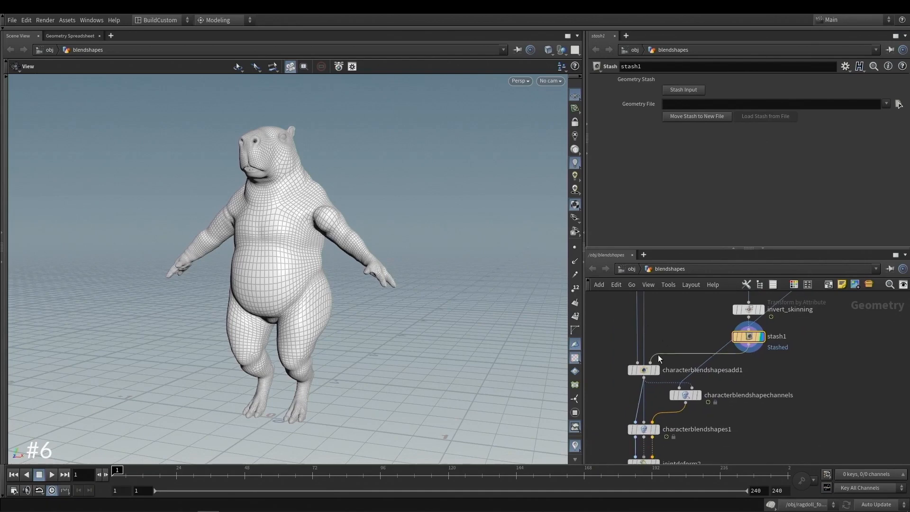
Display characterblendshapesadd1 and review its capybara skin and biceps shape settings.
click(646, 370)
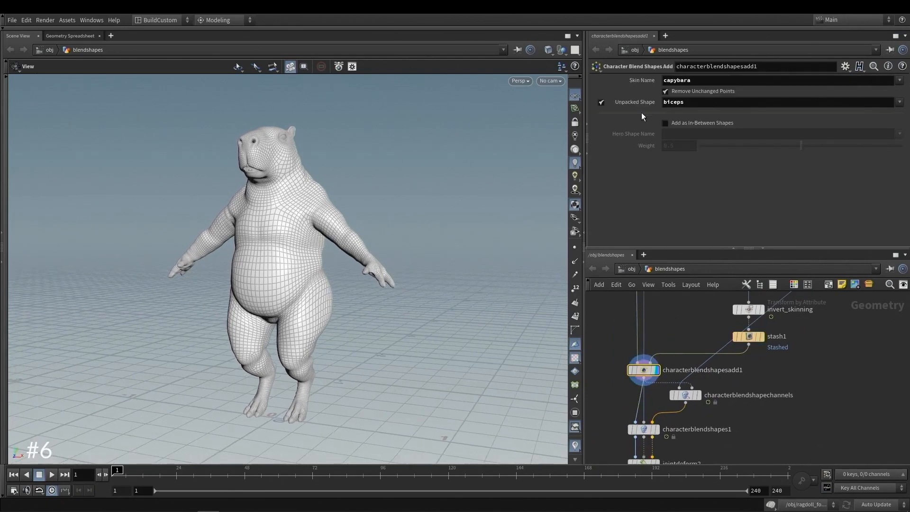
middle_drag(677, 340, 687, 310)
scroll(701, 346, up, 3)
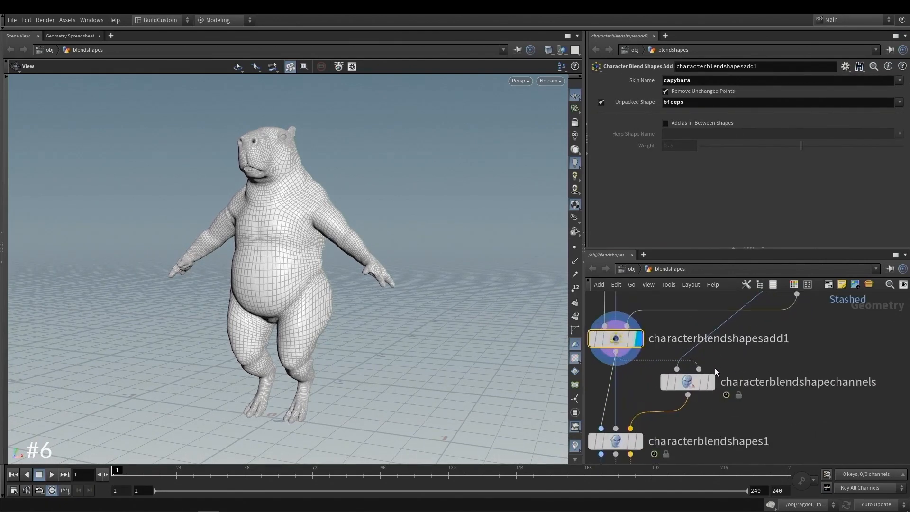
Display characterblendshapechannels and scrub to frame 5 to check the animated biceps channel on the skeleton.
click(710, 382)
click(677, 379)
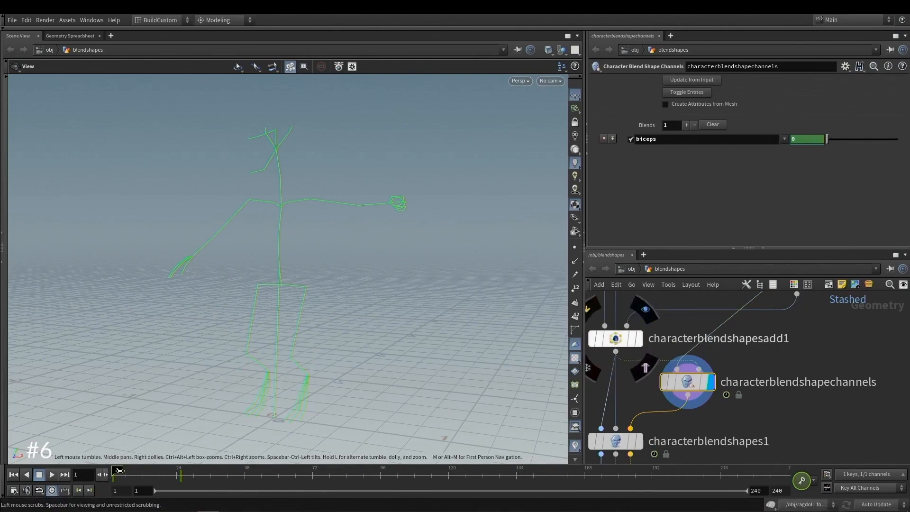
mouse_move(120, 470)
mouse_down()
mouse_move(177, 470)
mouse_move(122, 470)
mouse_up()
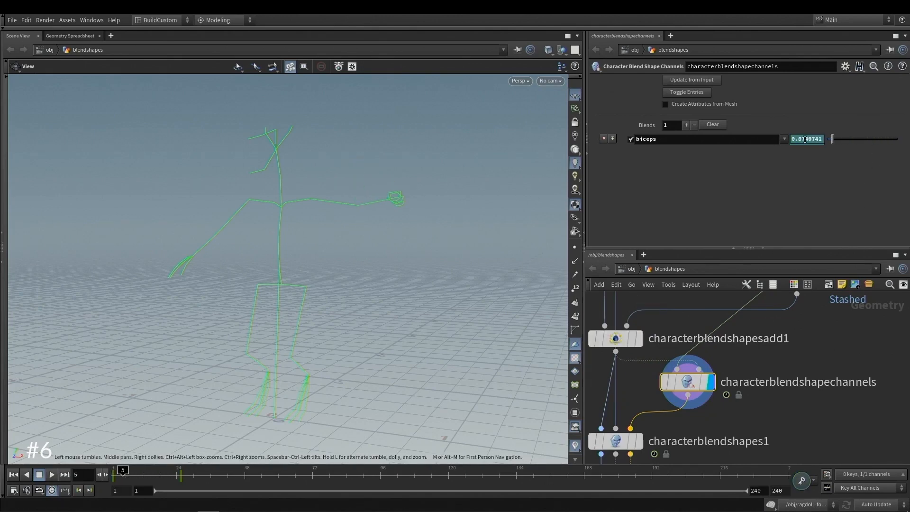
Display characterblendshapes1 and jointdeform2 in turn, and scrub to frame 18 to inspect the corrective shape on the bent arm.
scroll(739, 423, down, 2)
middle_drag(738, 425, 759, 357)
scroll(759, 357, up, 2)
click(676, 370)
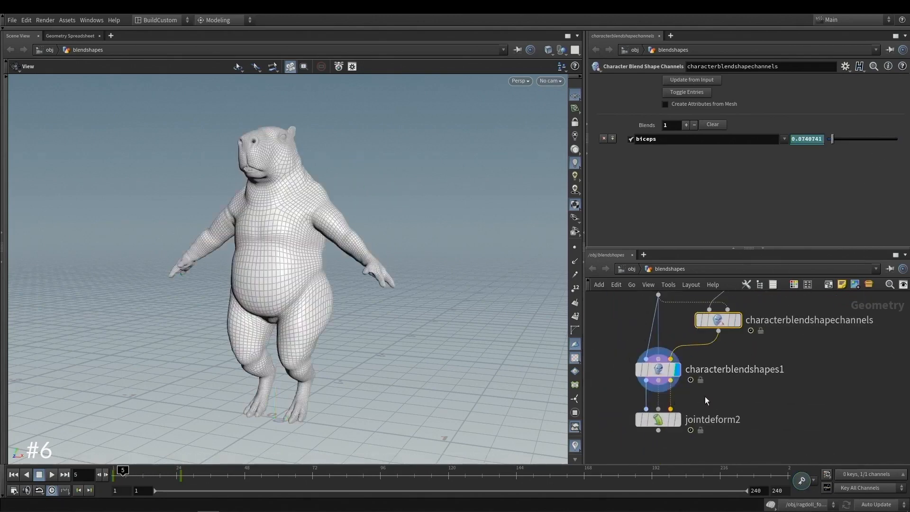
click(676, 419)
click(658, 419)
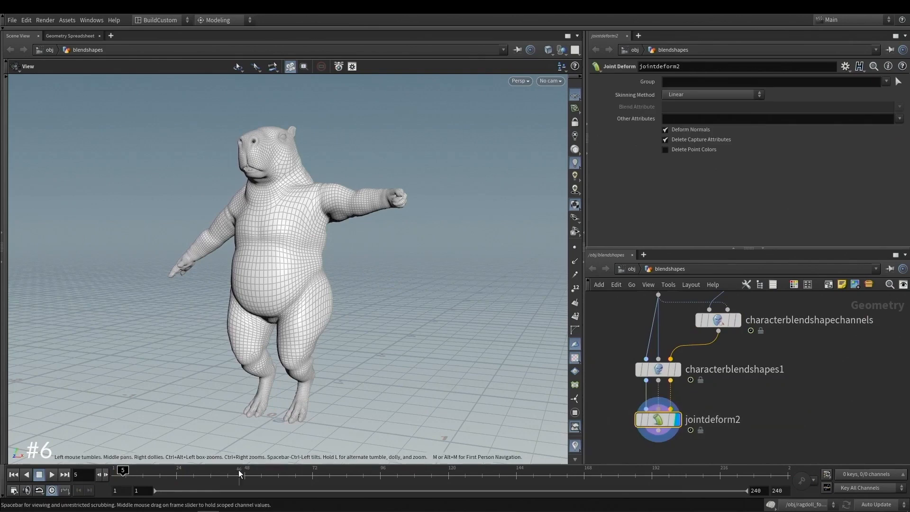
drag(123, 470, 159, 468)
right_drag(307, 263, 291, 239)
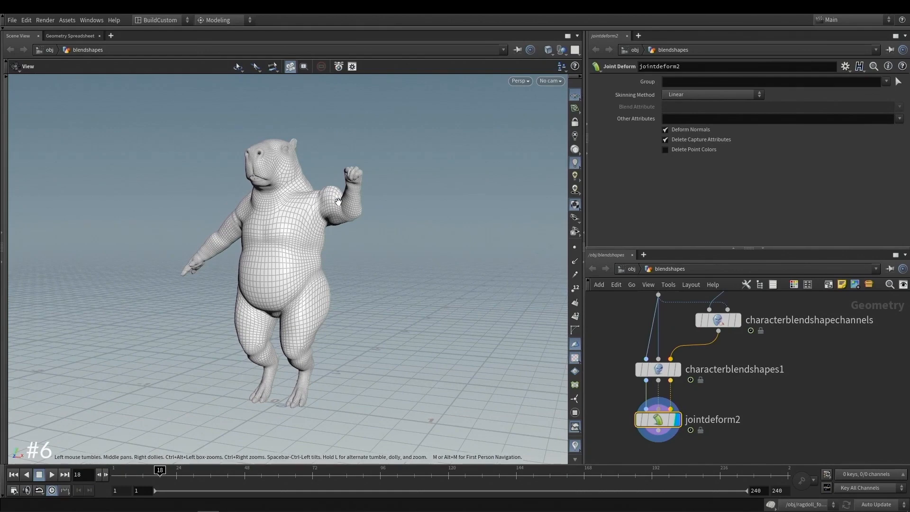
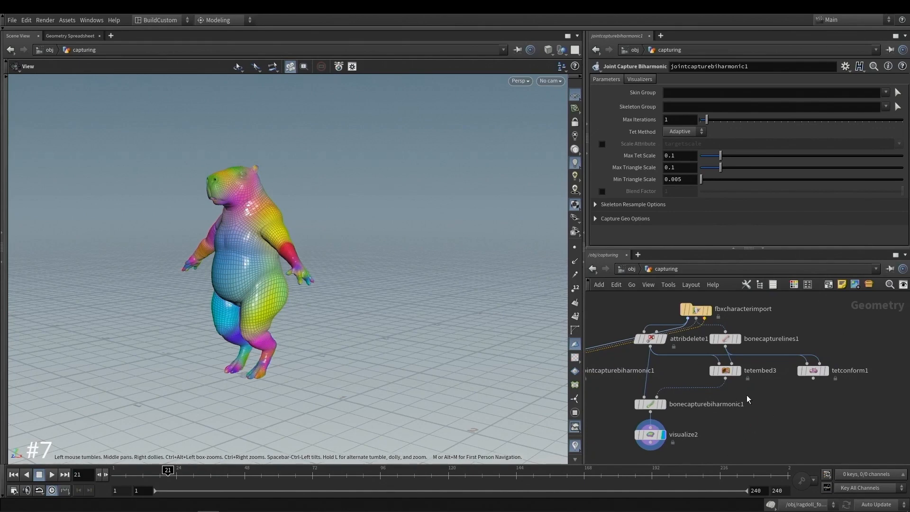
In the capturing network, review the fbxcharacterimport settings and display attribdelete1, which removes boneCapture.
click(713, 311)
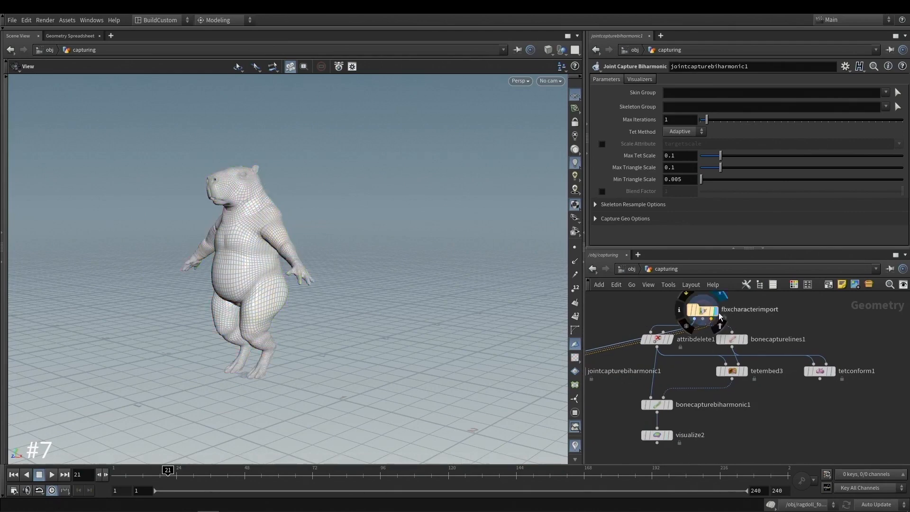
click(688, 312)
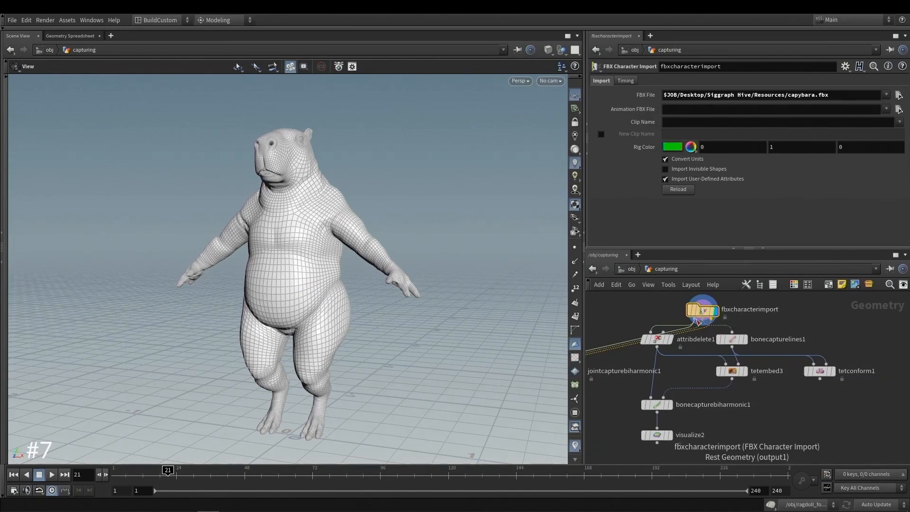
click(657, 335)
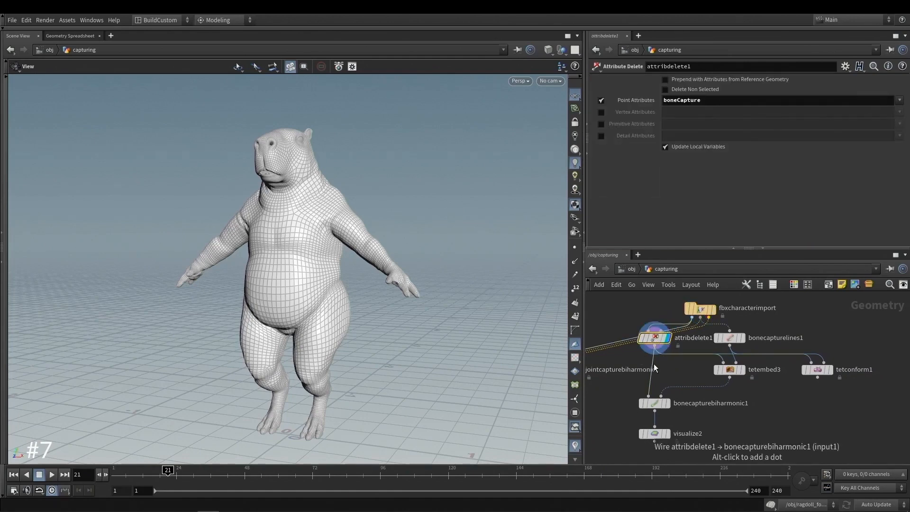
Display tetembed3, tetconform1 and tetembed3 again to compare their tet meshes, and review the Tet Embed settings.
middle_drag(683, 374, 681, 373)
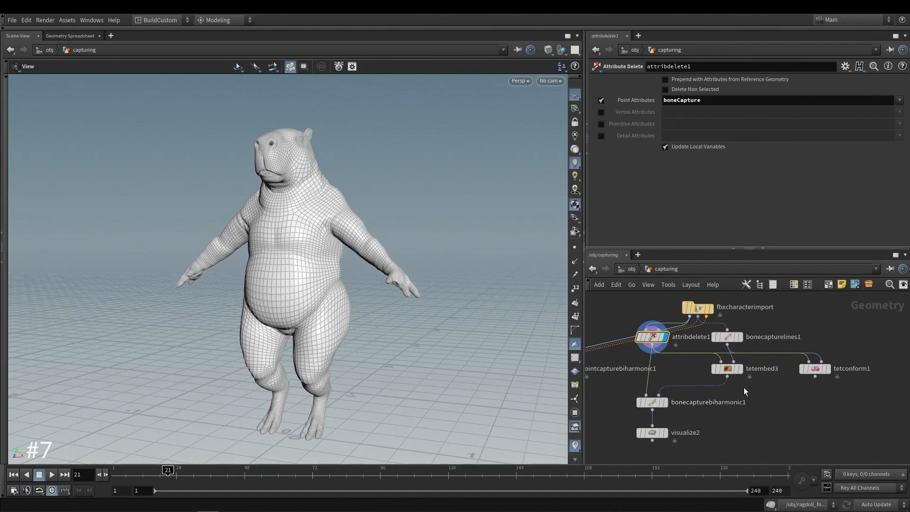
click(739, 369)
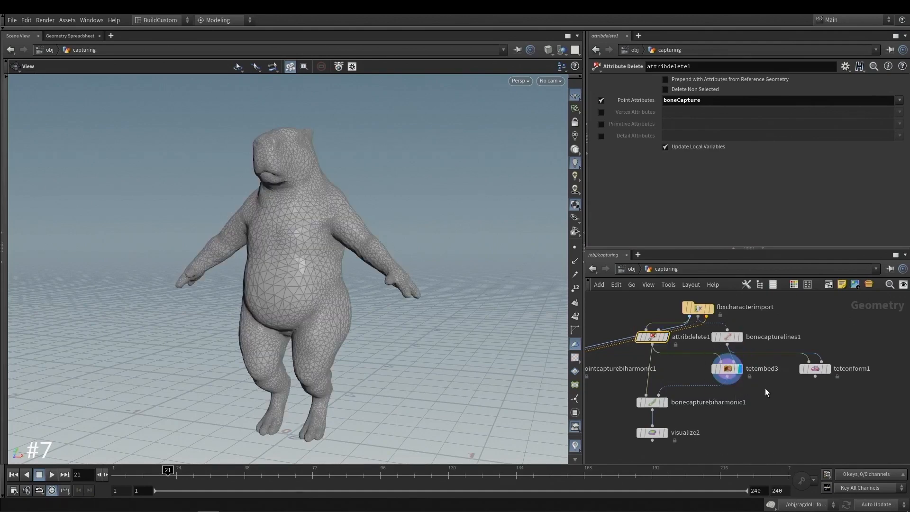
click(721, 366)
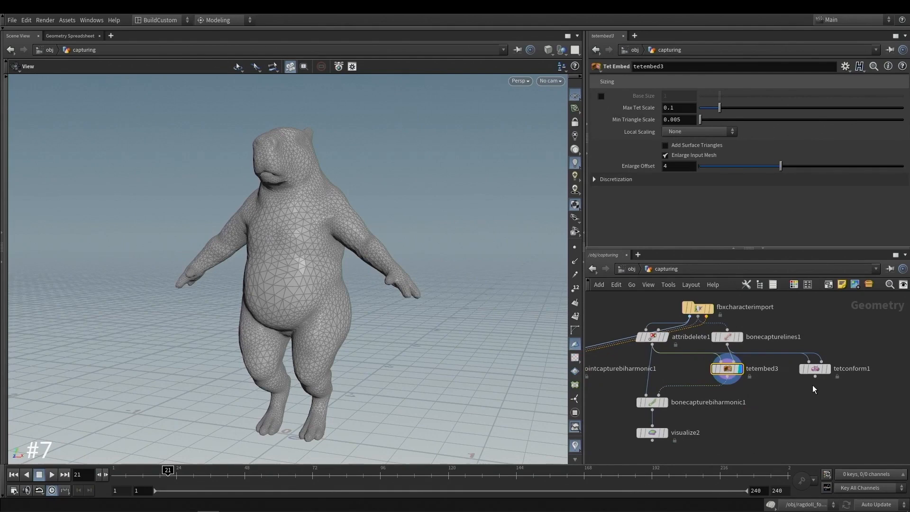
click(827, 369)
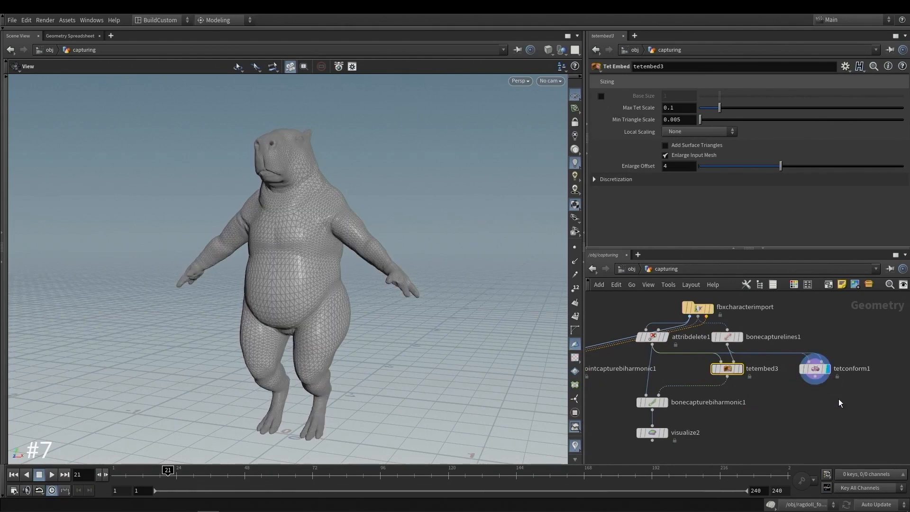
drag(298, 248, 324, 244)
click(740, 368)
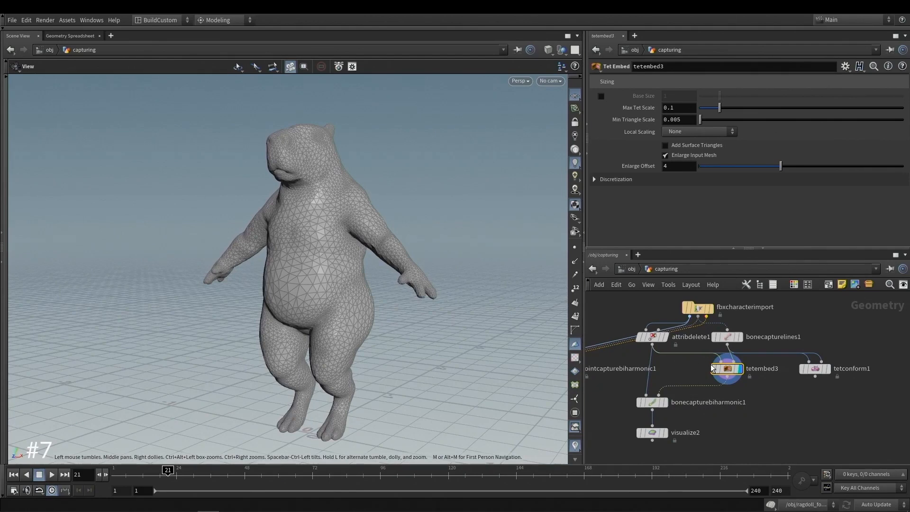
Display bonecapturelines1, show its settings, and turn on point numbers to inspect the resampled bone lines.
click(739, 337)
click(728, 337)
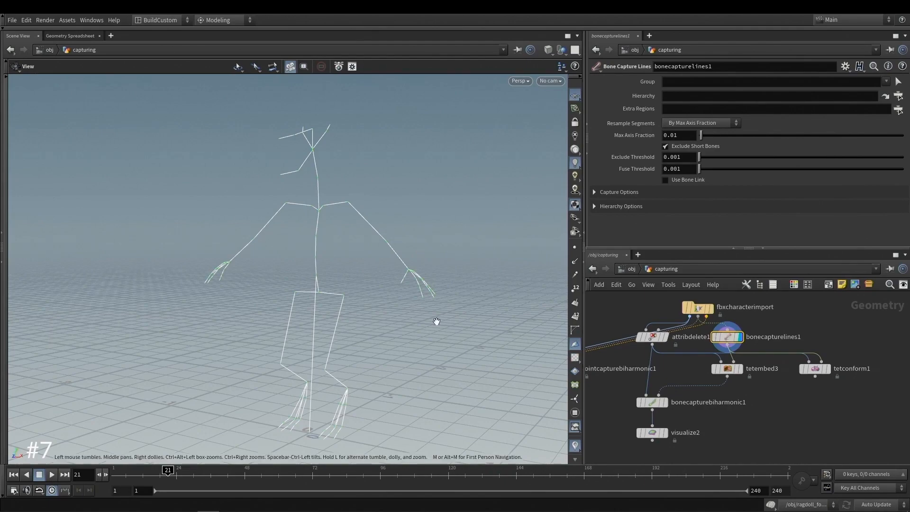
click(575, 287)
drag(428, 271, 357, 250)
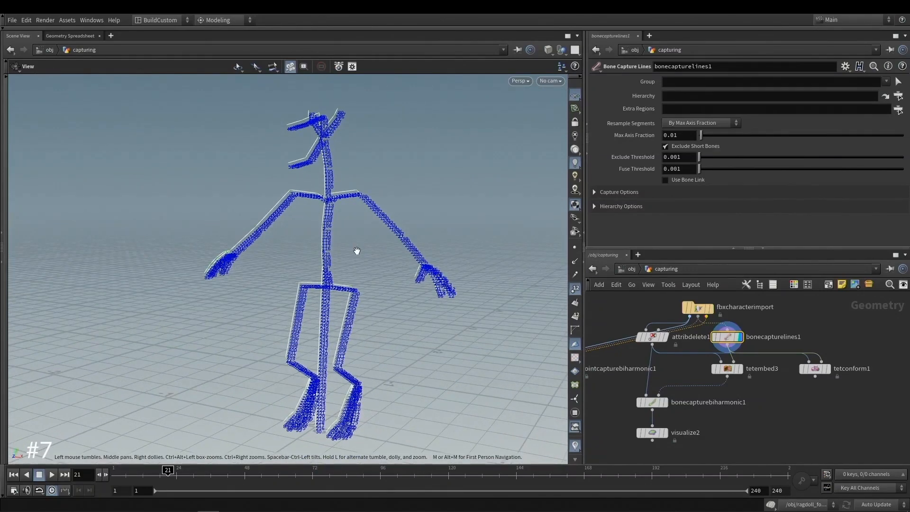
drag(356, 250, 351, 250)
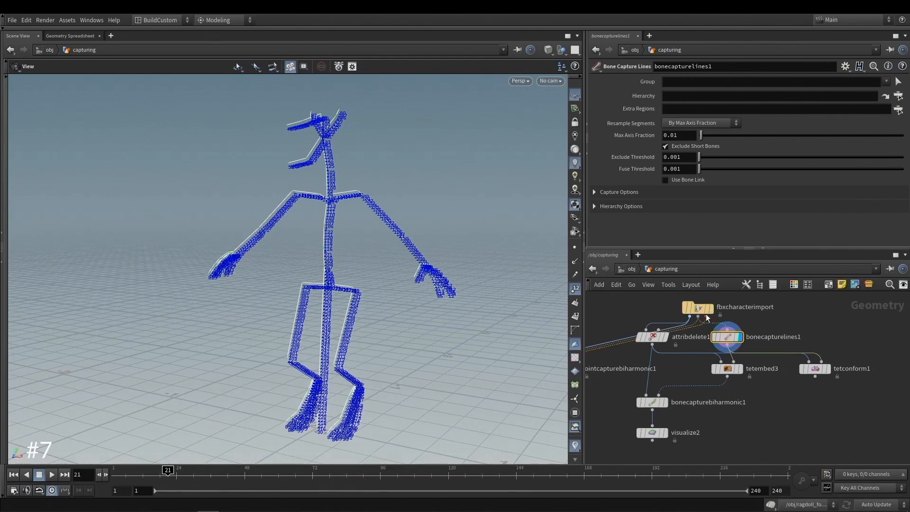
Add a Null node wired to the Capture Pose output of fbxcharacterimport.
scroll(768, 317, up, 2)
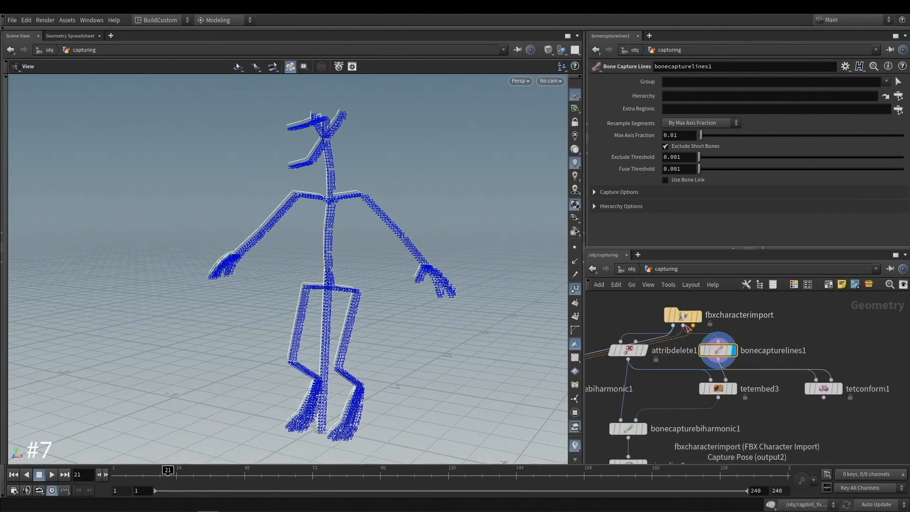
key(Tab)
text(nul)
key(Return)
key(Return)
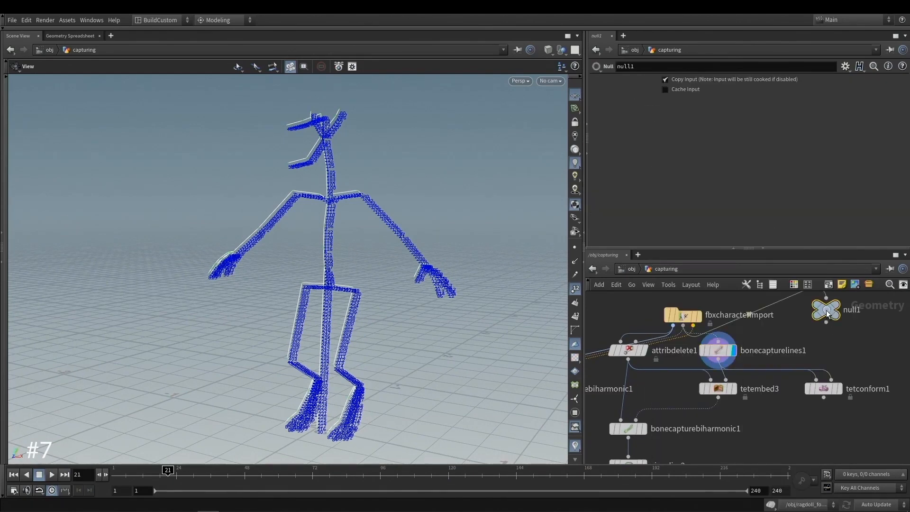
Display the null1 skeleton and the bonecapturelines1 output to compare the original bones with the capture lines.
click(833, 306)
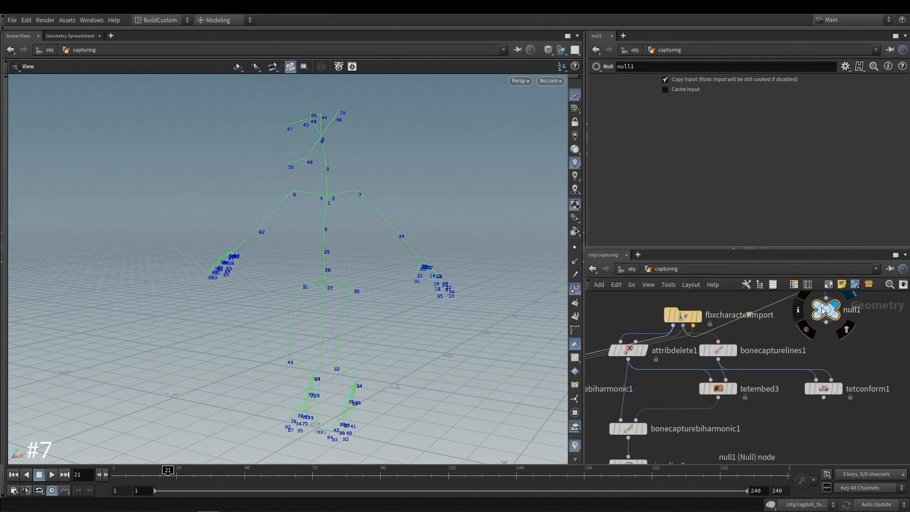
click(741, 347)
click(733, 349)
click(724, 348)
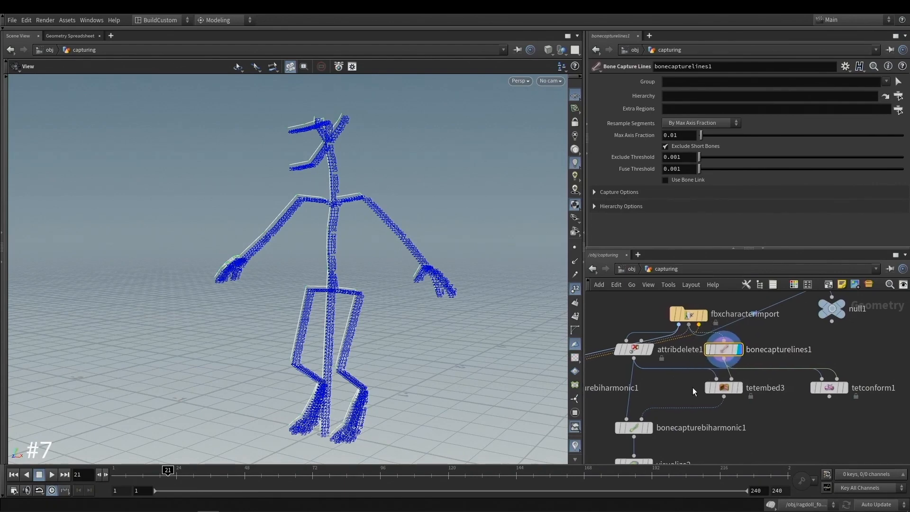
Display the tetrahedral mesh from tetembed3 and turn off point numbers in the viewport.
click(739, 388)
click(718, 388)
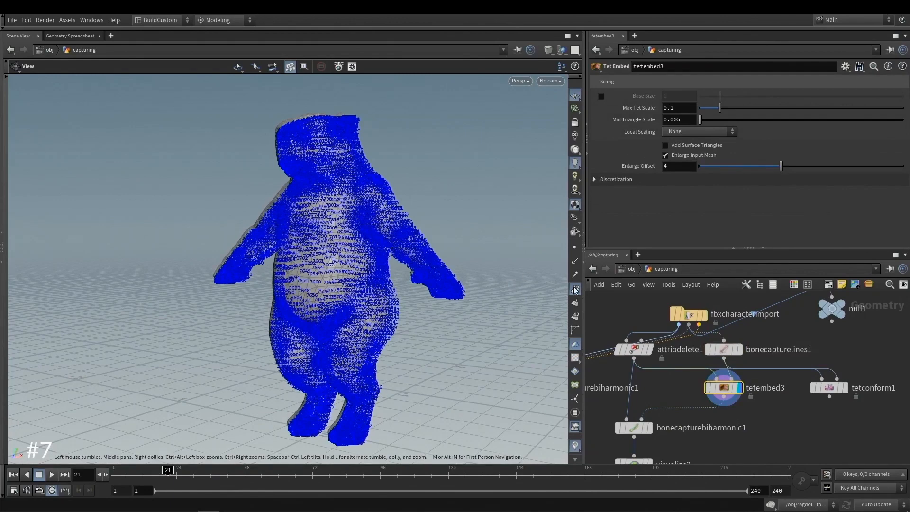
middle_drag(718, 388, 735, 369)
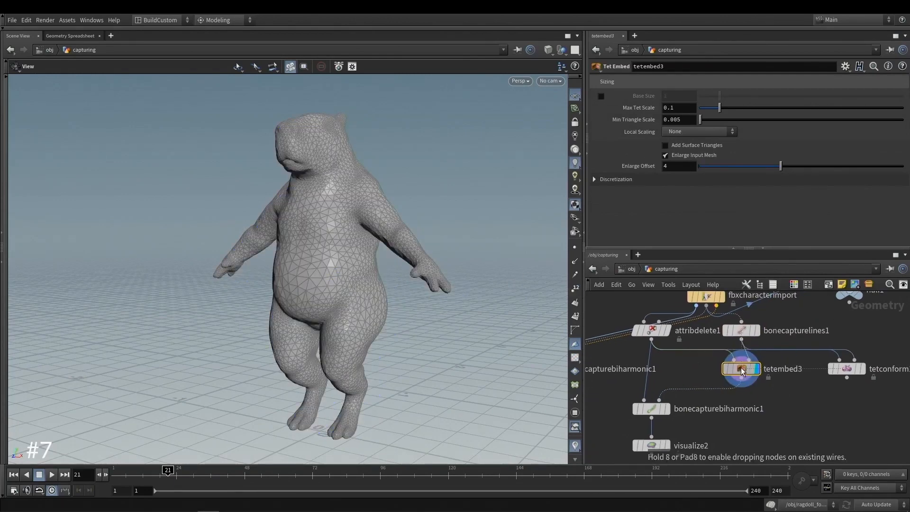
Display bonecapturebiharmonic1 and the visualize2 result to examine the capture weight colors on the capybara.
click(646, 369)
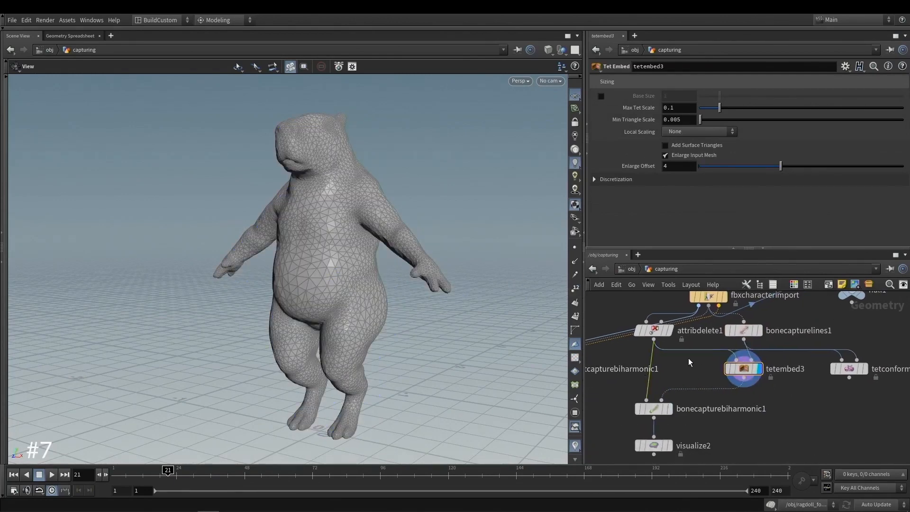
middle_drag(688, 359, 692, 367)
click(671, 417)
click(655, 416)
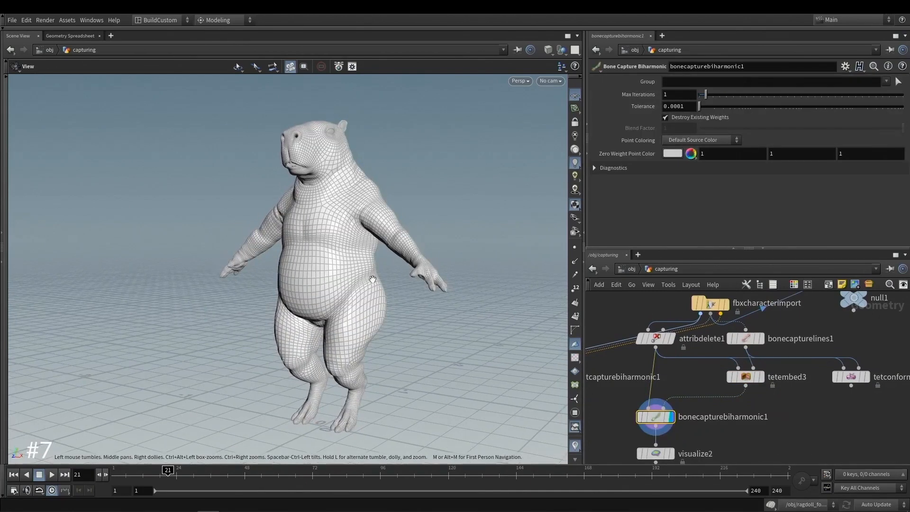
middle_drag(680, 439, 680, 403)
click(670, 418)
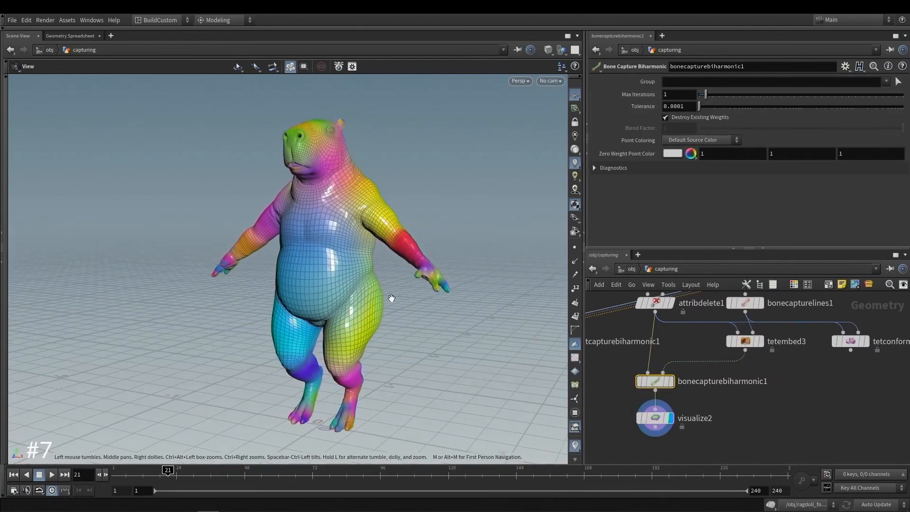
scroll(794, 390, down, 1)
middle_drag(771, 390, 900, 407)
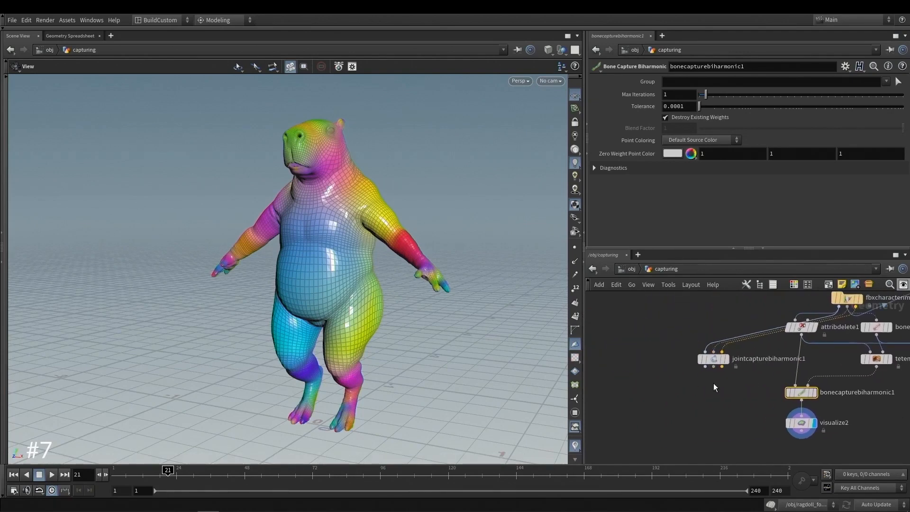
Display jointcapturebiharmonic1 and examine its weight-colored skin beside the tetrahedral mesh.
middle_drag(713, 382, 684, 386)
click(697, 363)
click(684, 362)
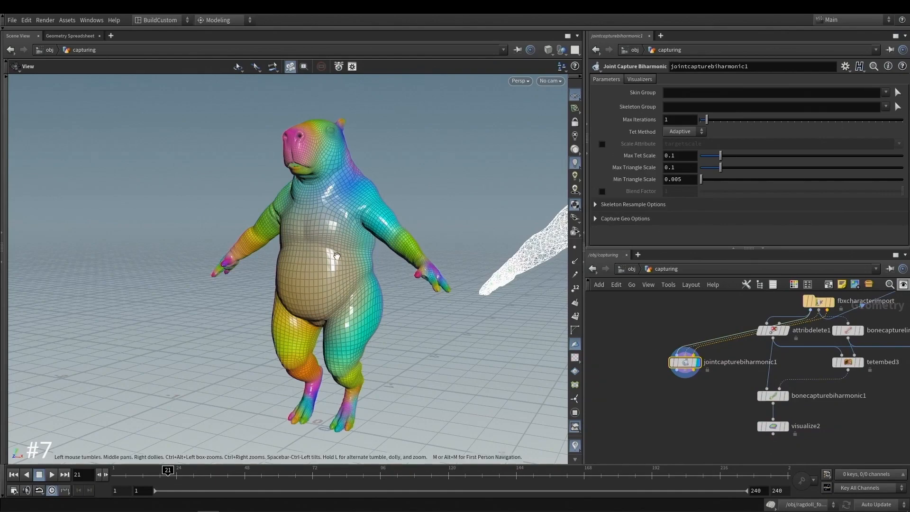
drag(353, 266, 380, 273)
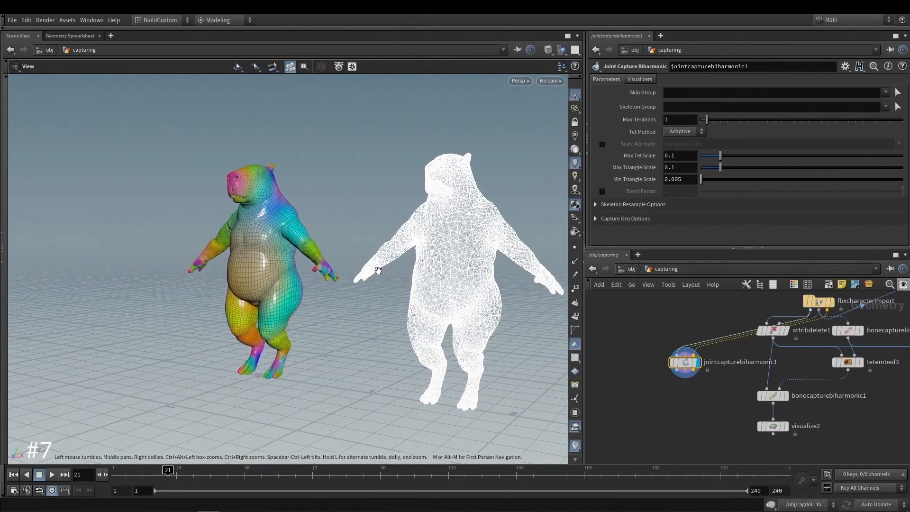
drag(329, 270, 216, 206)
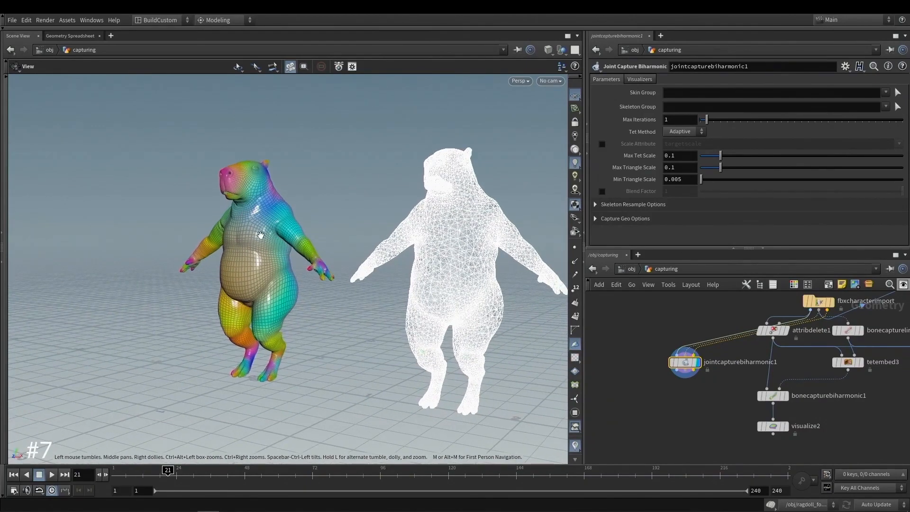
drag(260, 234, 253, 231)
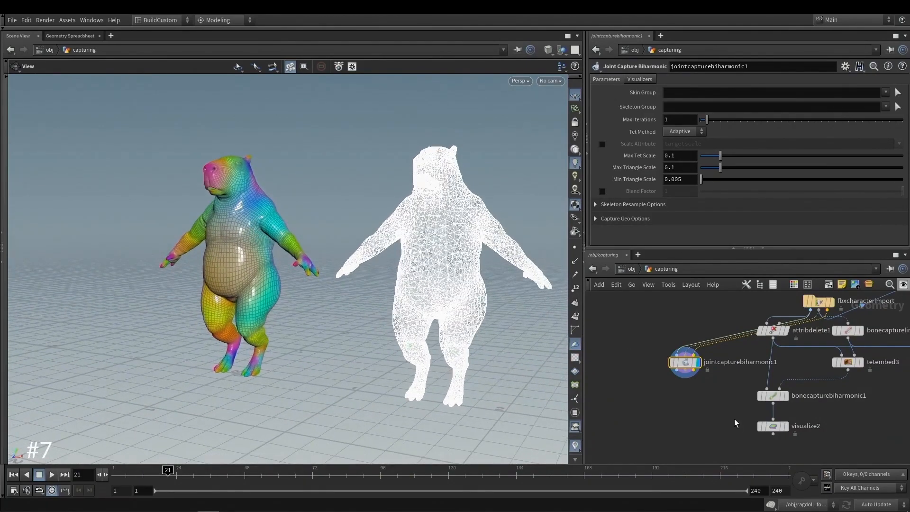
middle_drag(734, 423, 705, 424)
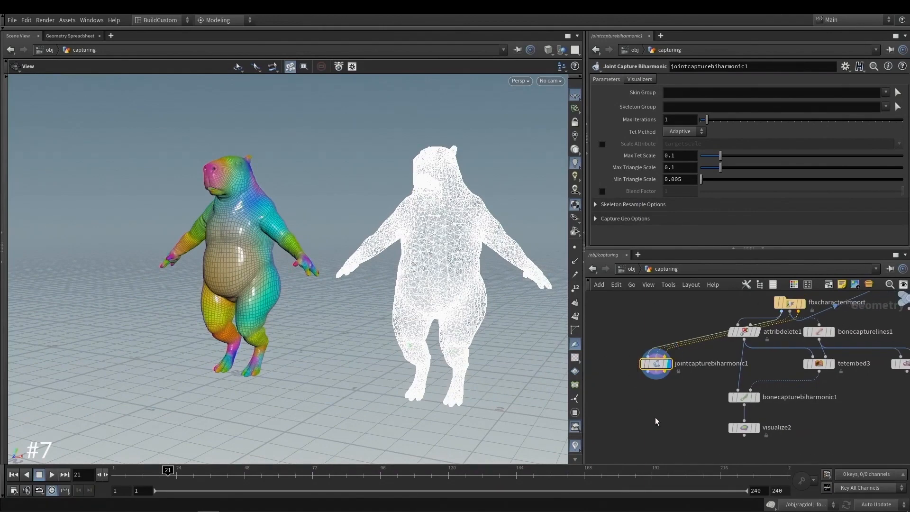
middle_drag(715, 393, 655, 416)
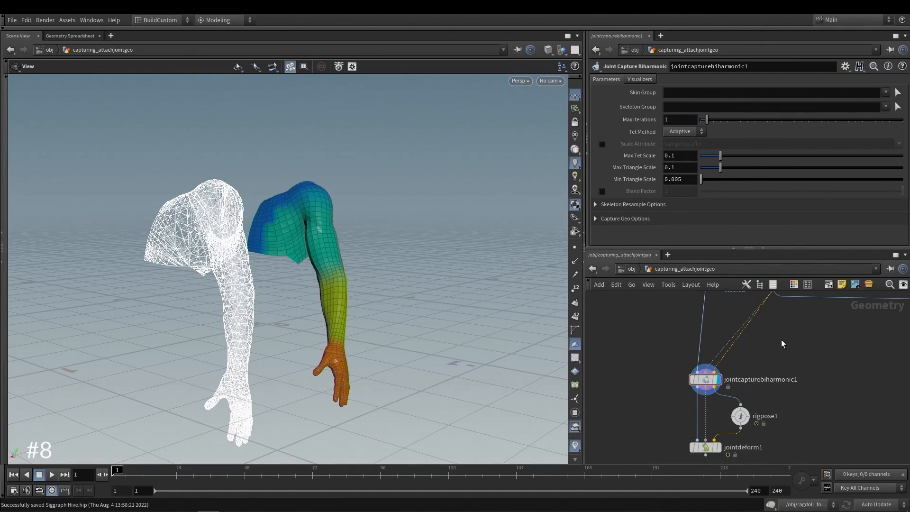
In the capturing_attachjointgeo network, display the stashed arm geometry and the skeleton node.
middle_drag(724, 299, 718, 350)
click(710, 329)
click(698, 330)
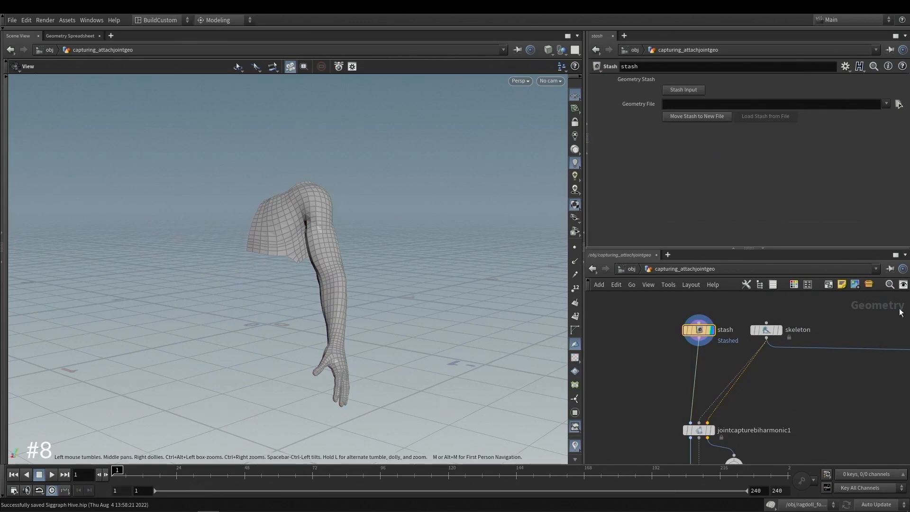
click(778, 330)
click(764, 330)
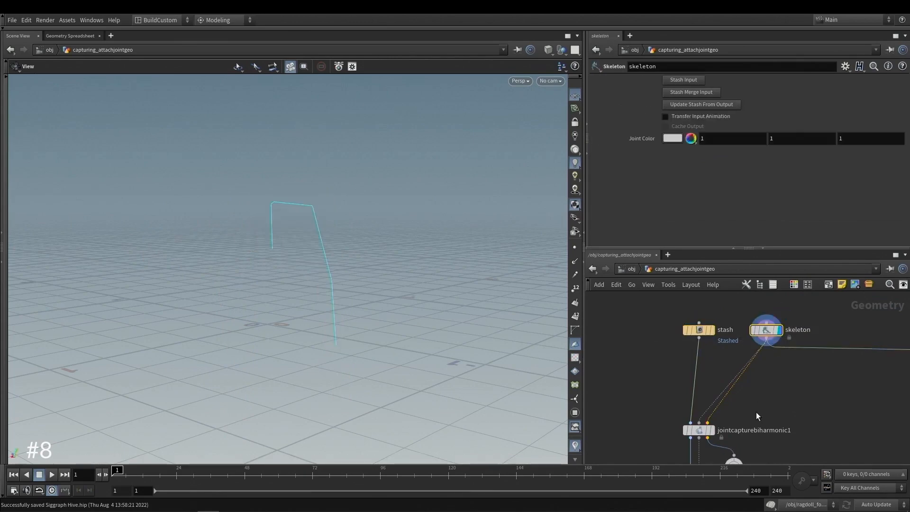
Display the arm's jointcapturebiharmonic1 output to examine its capture weights and tetrahedral mesh.
middle_drag(703, 441, 711, 383)
click(719, 372)
click(706, 372)
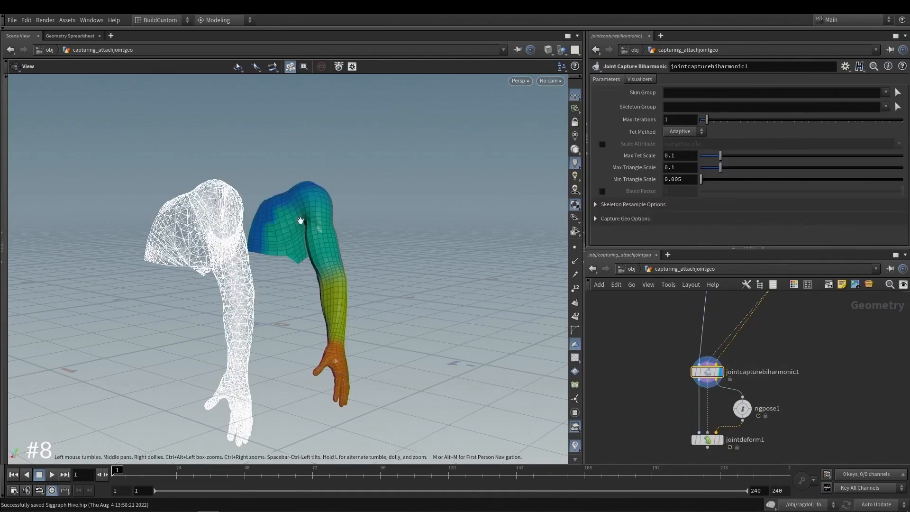
scroll(763, 431, up, 3)
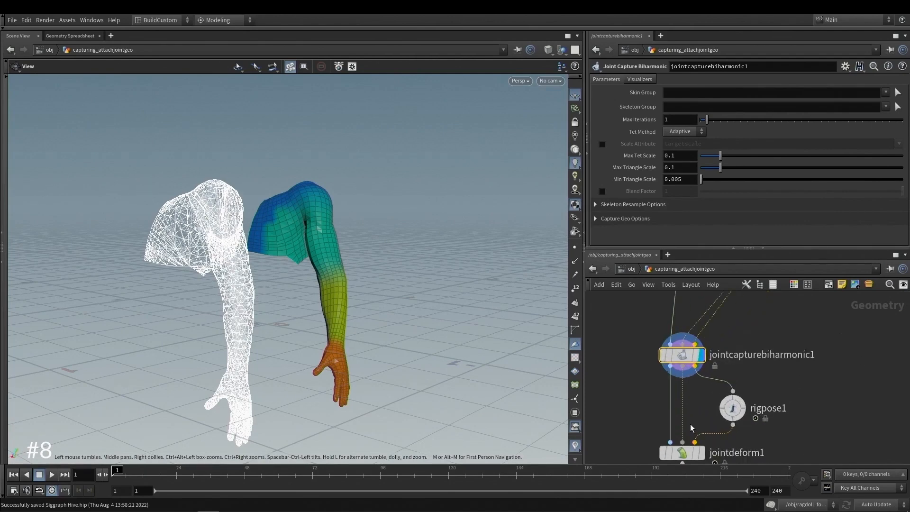
Display jointdeform1, scrub the animation to frame 20 to inspect the raised shoulder, and select rigpose1.
click(704, 444)
drag(117, 471, 175, 456)
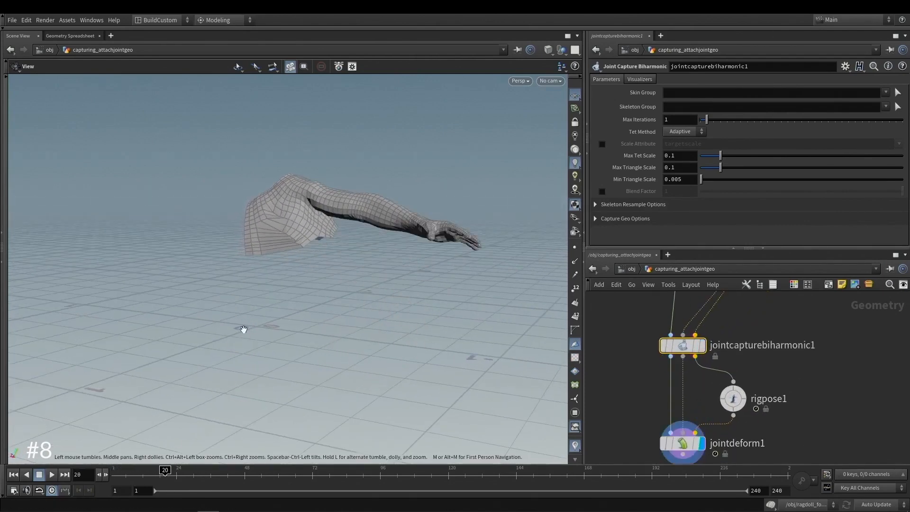
scroll(379, 184, up, 2)
drag(241, 329, 426, 185)
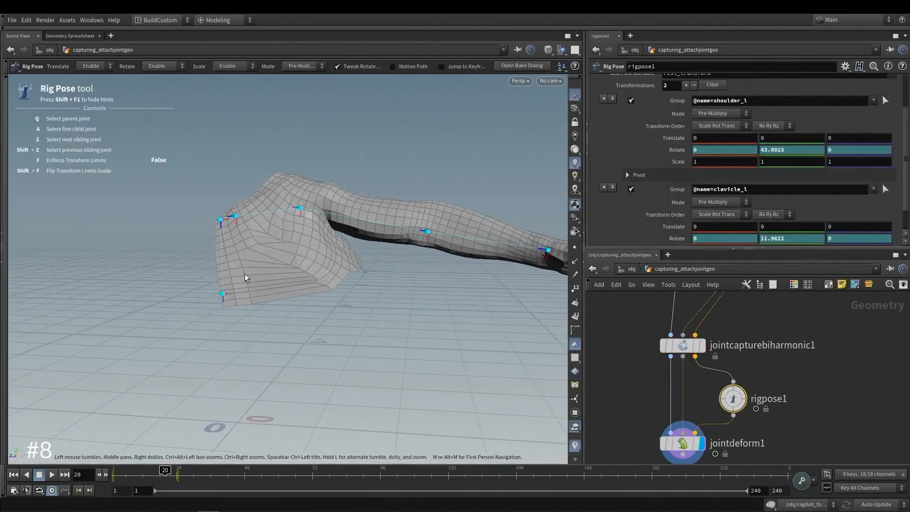
Return to frame 1 and inspect the arm's rest pose and joints with the Rig Pose tool.
drag(178, 476, 114, 472)
right_drag(275, 268, 240, 268)
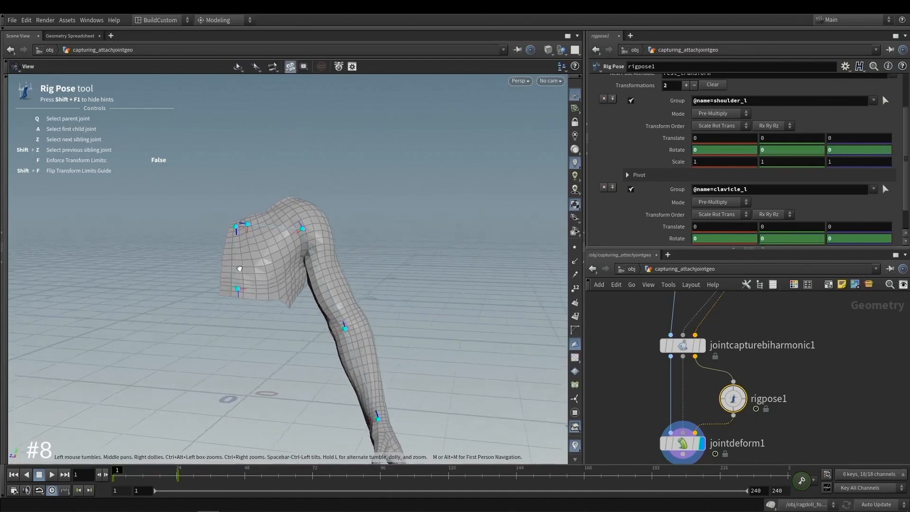
middle_drag(240, 268, 259, 236)
drag(259, 236, 287, 242)
key(Escape)
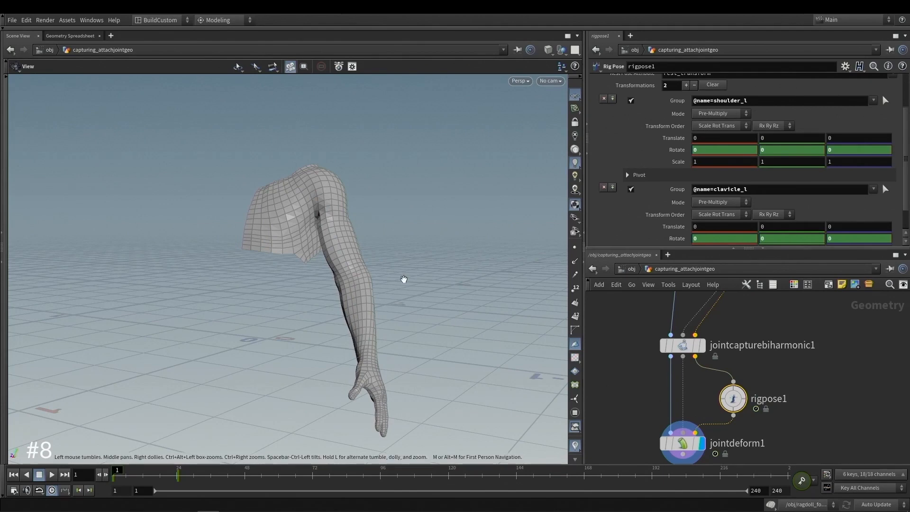
key(Return)
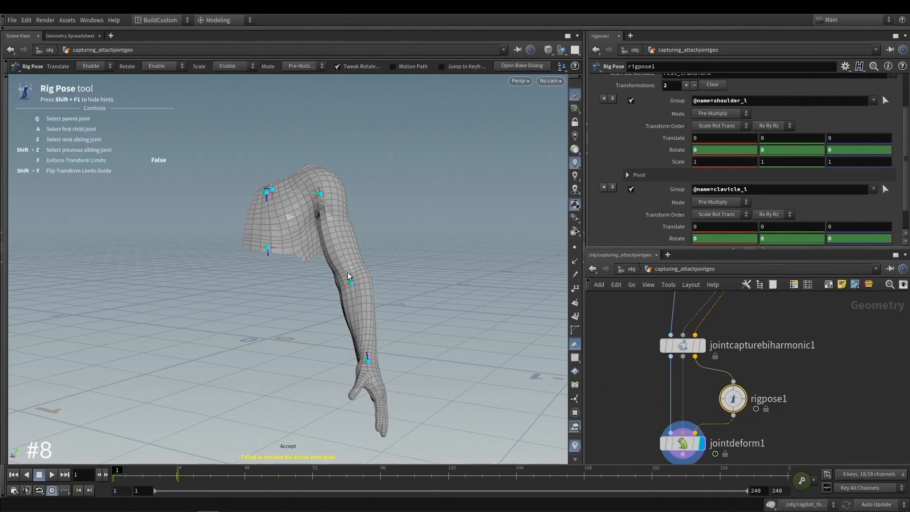
alt+drag(332, 252, 353, 232)
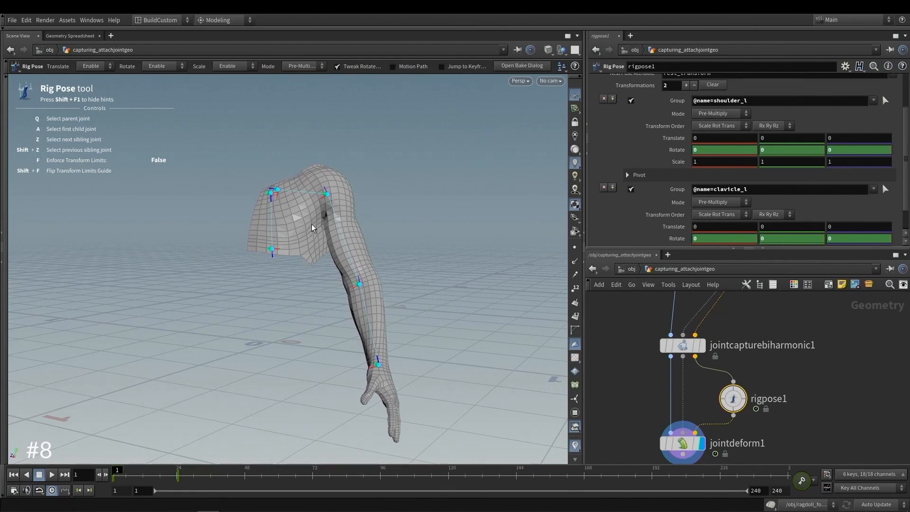
key(Escape)
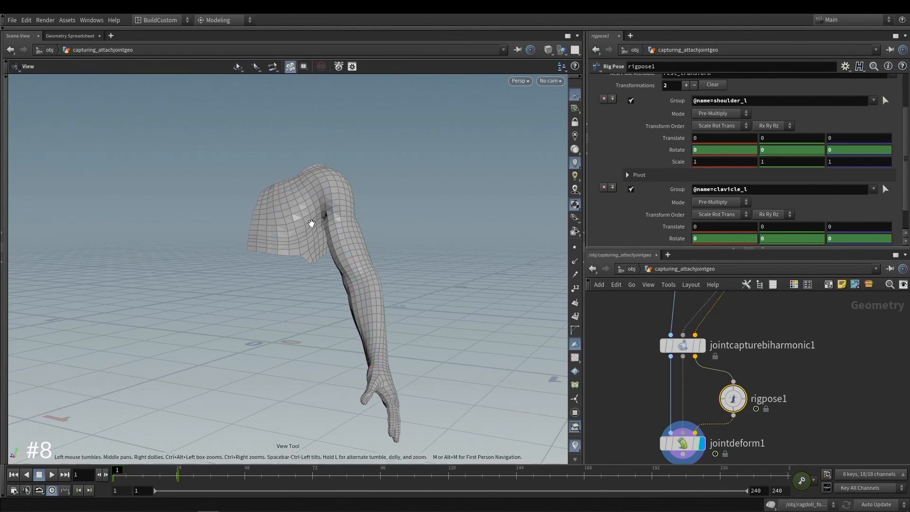
Move the three circle nodes, mergepacked1 and attachjointgeo1 together next to the skeleton node.
key(h)
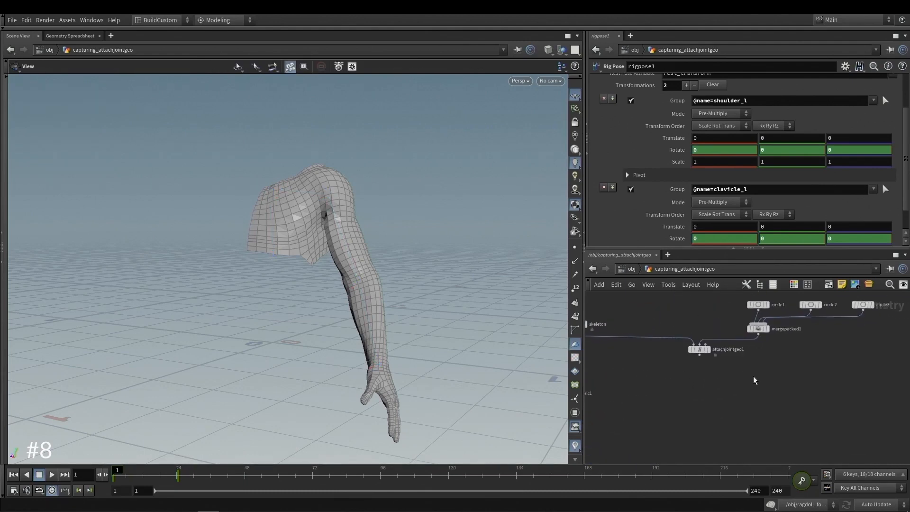
drag(843, 376, 720, 310)
drag(716, 353, 696, 371)
scroll(640, 321, up, 2)
click(712, 337)
scroll(706, 351, up, 2)
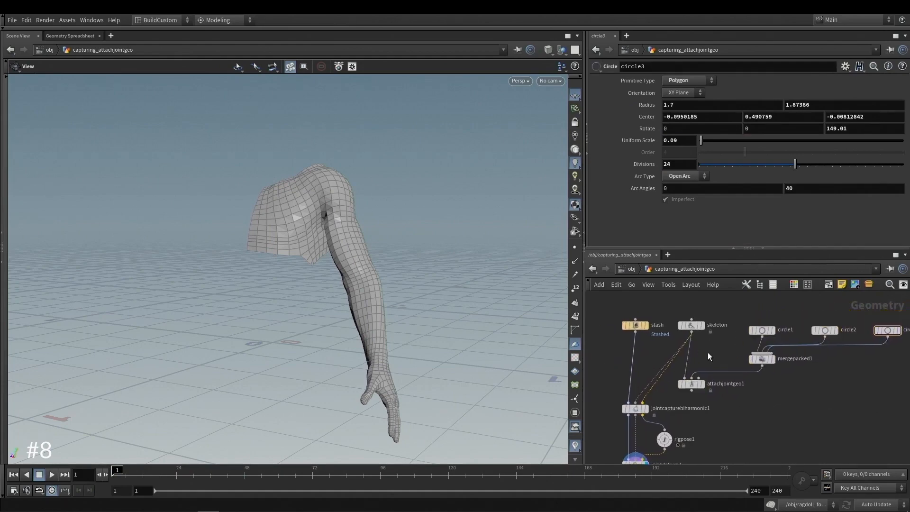
Display attachjointgeo1 with its viewport tool and examine the attached curves and the Role options.
click(701, 389)
click(687, 390)
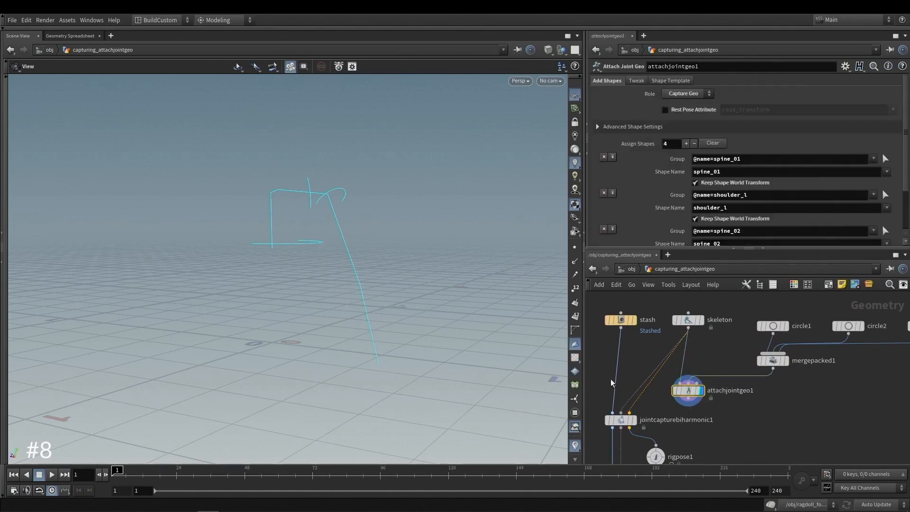
drag(290, 265, 318, 232)
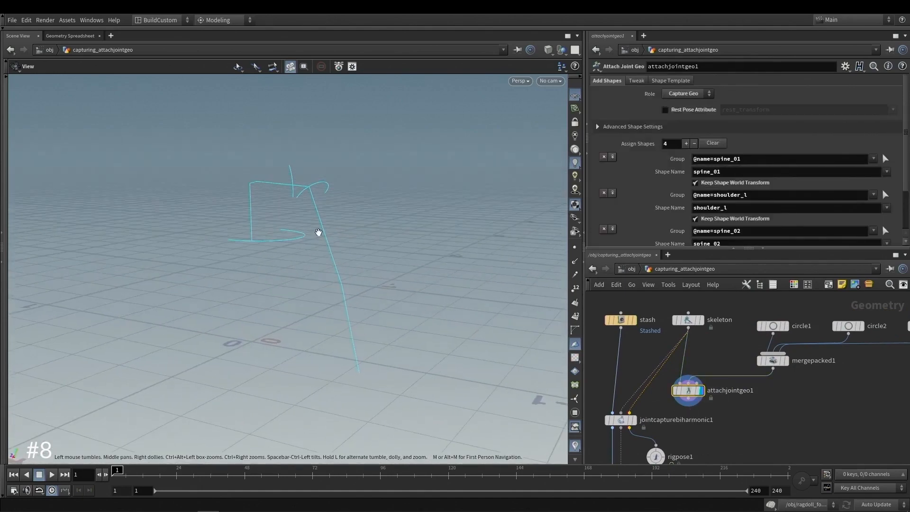
key(Return)
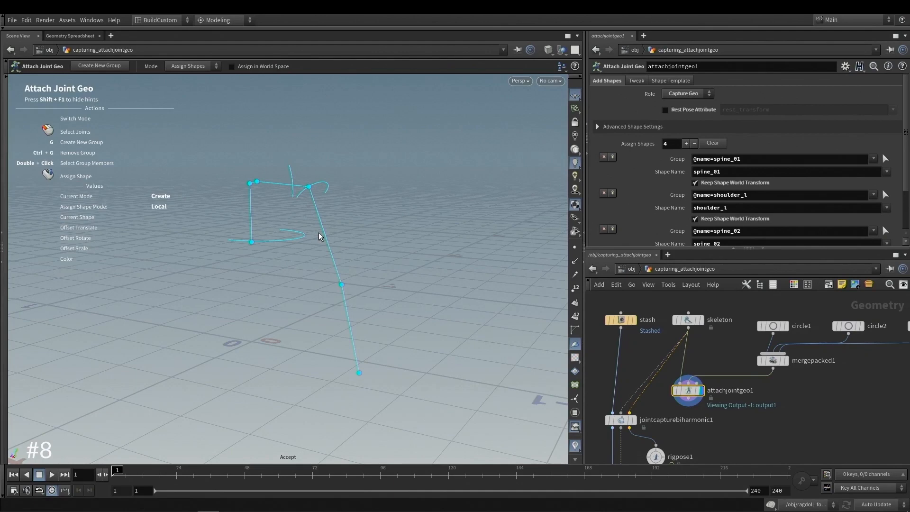
drag(331, 252, 347, 251)
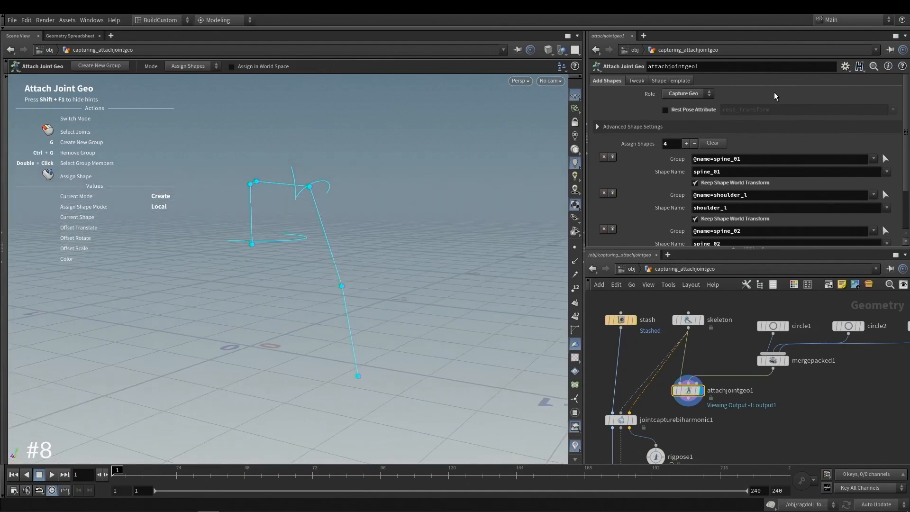
click(677, 94)
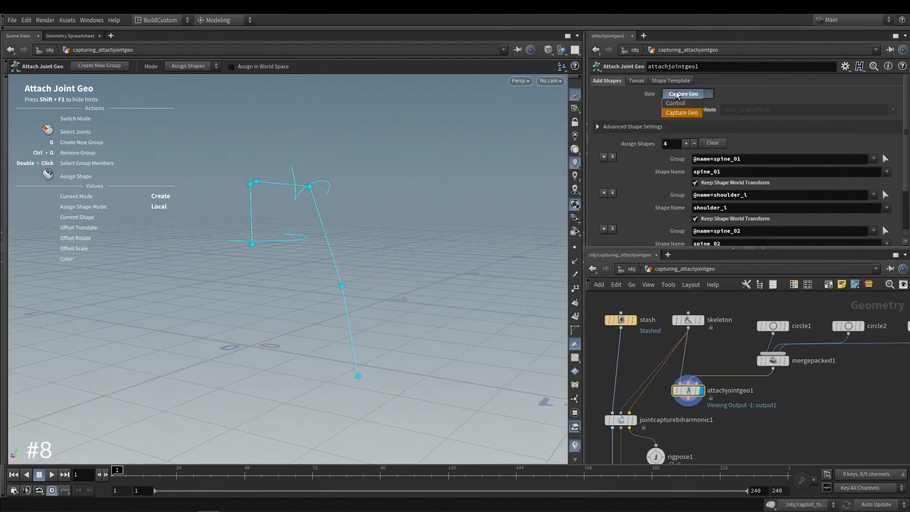
click(682, 94)
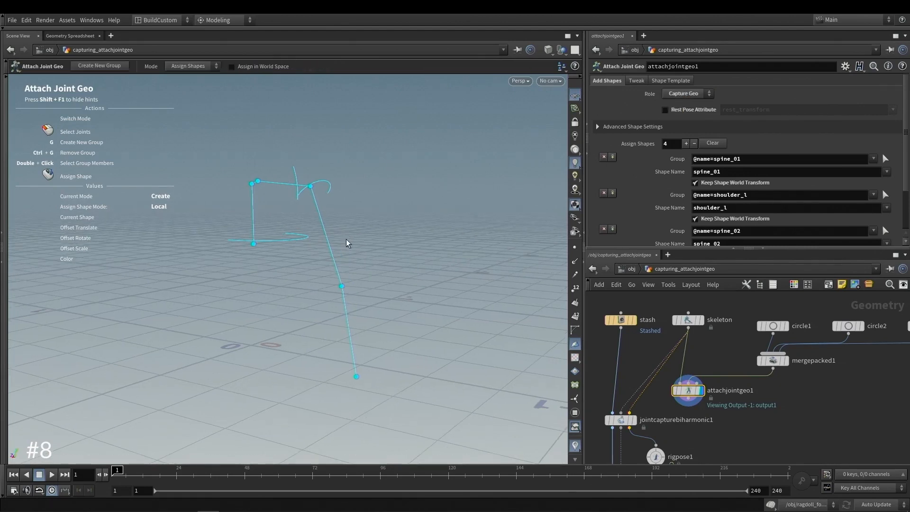
Display mergepacked1 and examine the packed circle arcs that feed the joint geometry.
key(Escape)
click(785, 360)
drag(820, 383, 770, 358)
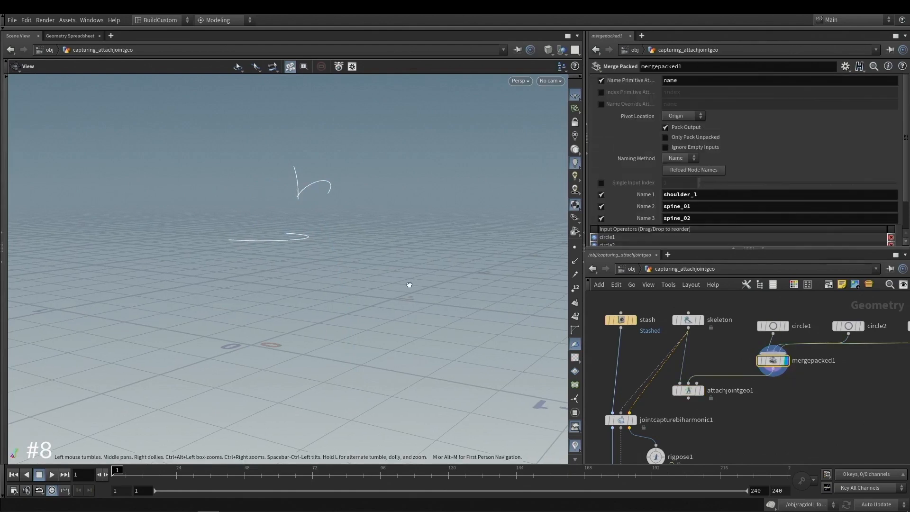
drag(278, 222, 280, 231)
middle_drag(900, 344, 776, 347)
middle_drag(765, 380, 849, 383)
right_drag(303, 266, 332, 280)
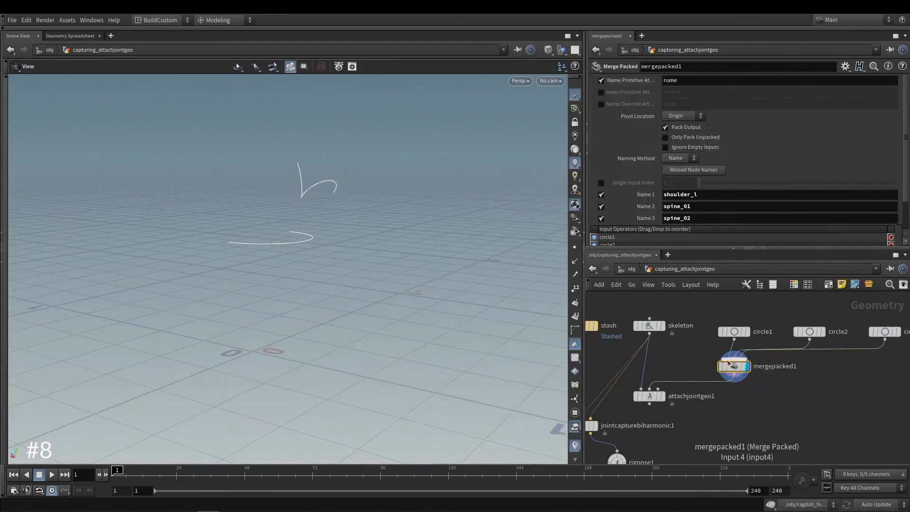
Display attachjointgeo1 and select the spine_01 joint with its viewport tool to check the joint's attached arc.
drag(273, 247, 313, 239)
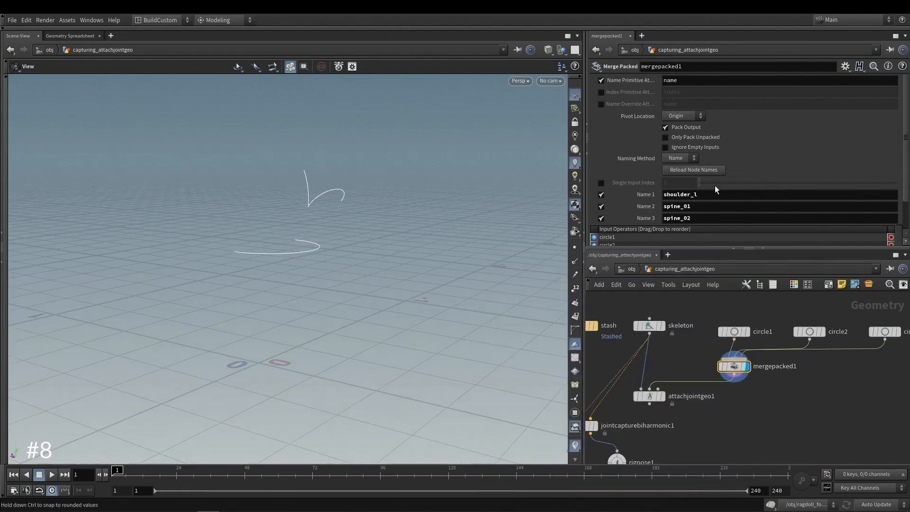
drag(355, 227, 353, 219)
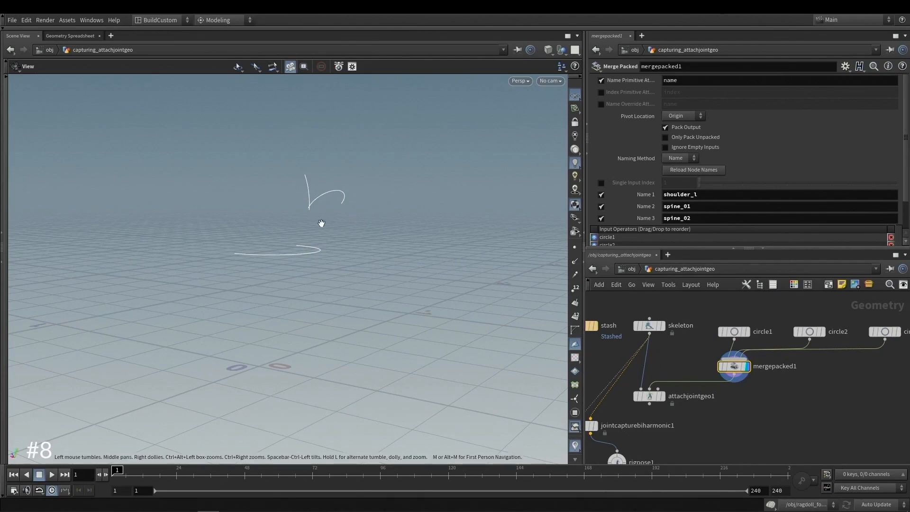
click(662, 396)
click(650, 396)
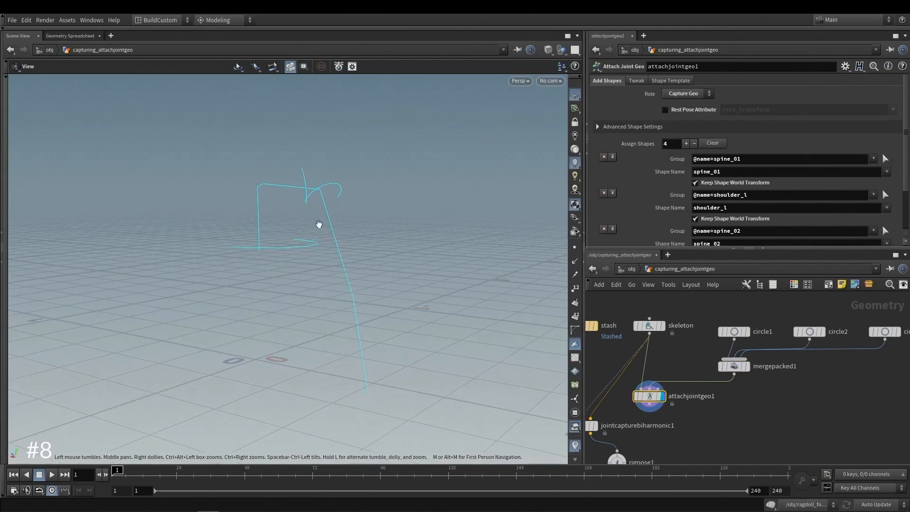
key(Return)
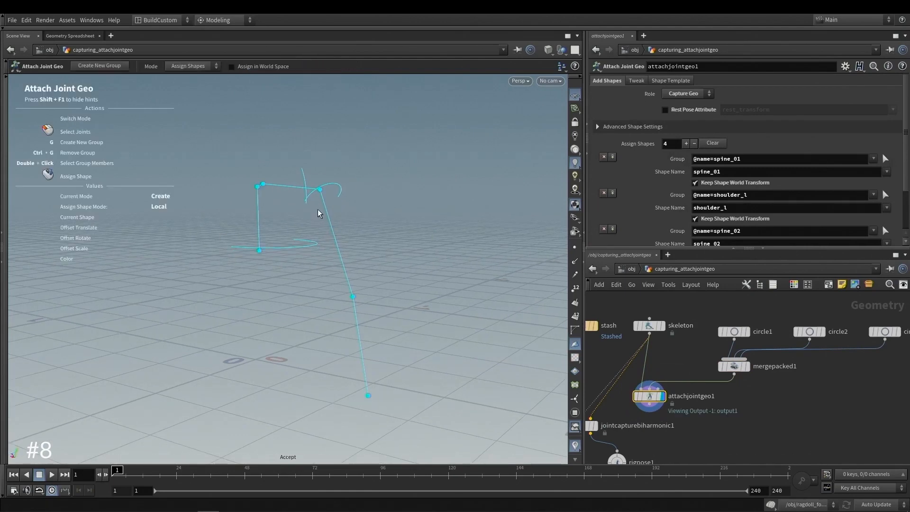
click(259, 250)
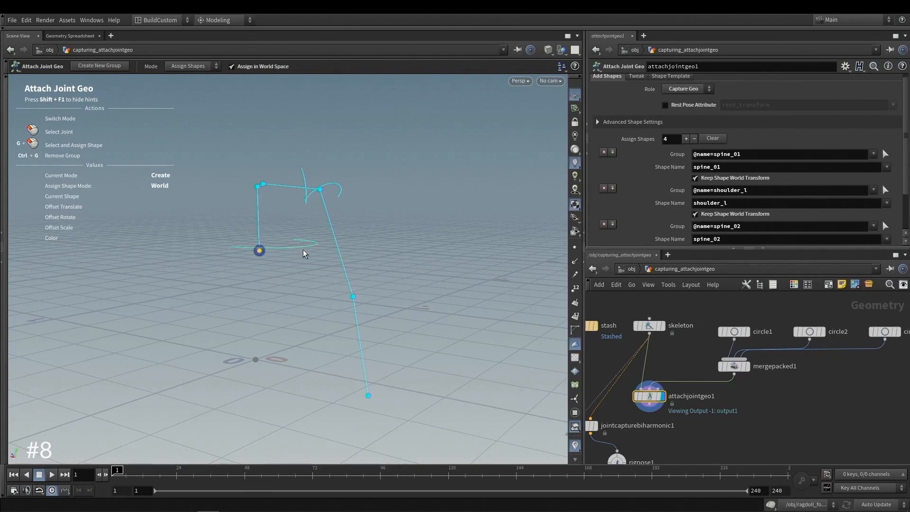
alt+drag(272, 272, 310, 243)
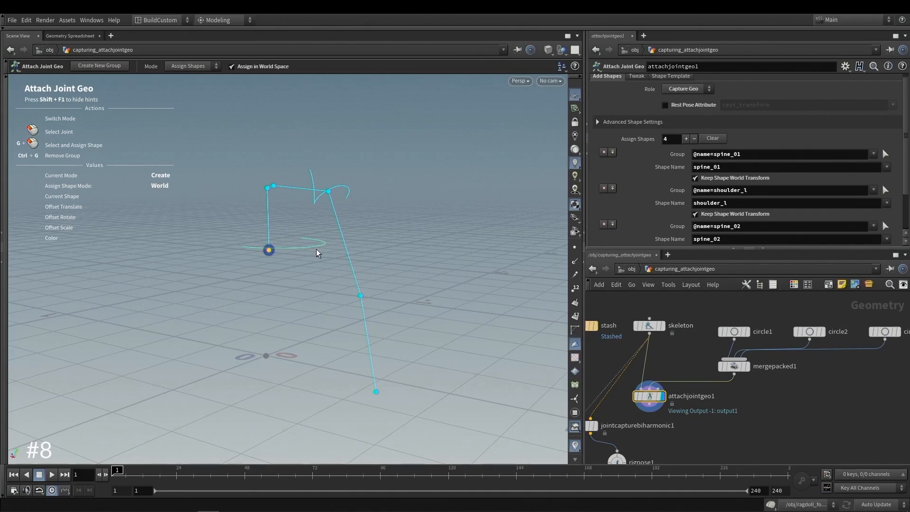
key(Escape)
Turn on point numbers and examine the skeleton's joints and attached arcs with the Attach Joint Geo tool.
drag(313, 222, 303, 218)
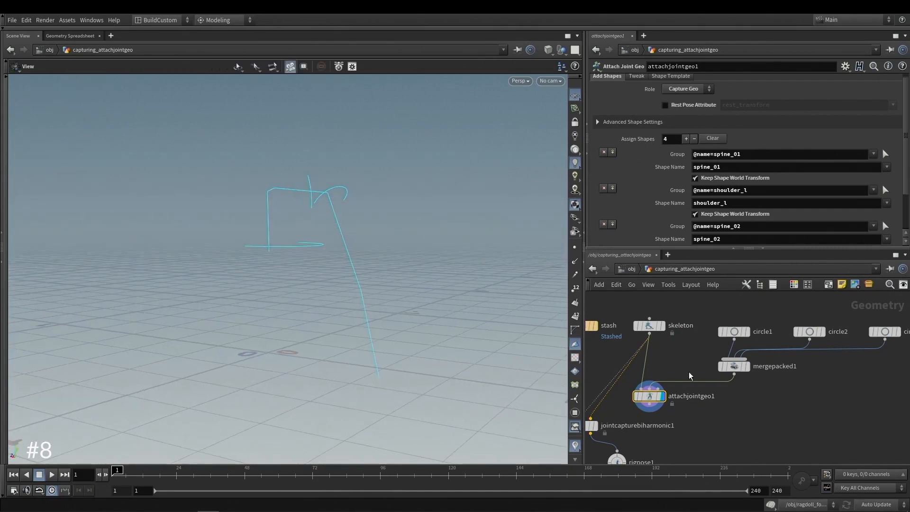
middle_drag(689, 371, 724, 354)
drag(353, 239, 331, 264)
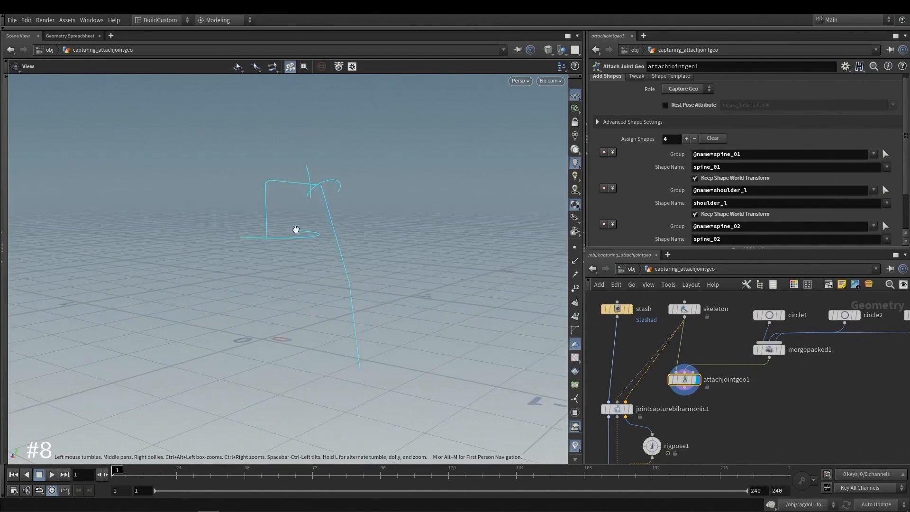
drag(296, 230, 333, 211)
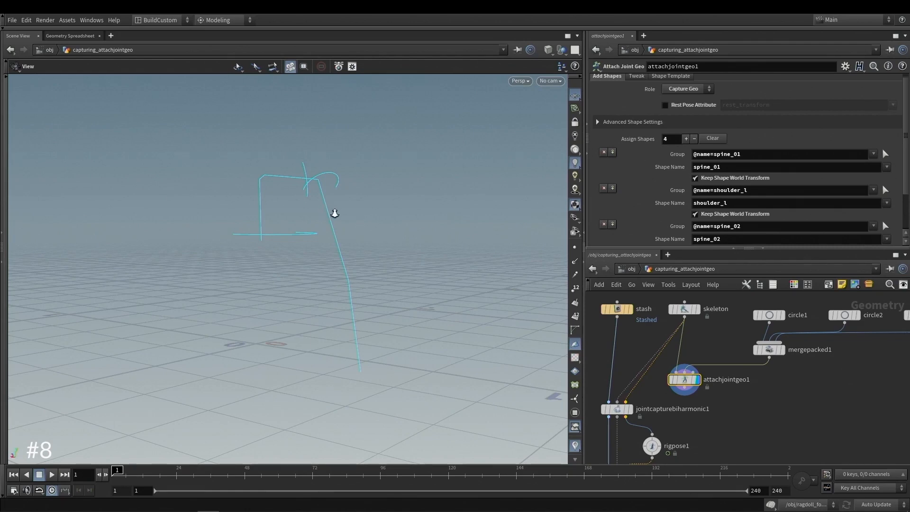
drag(333, 211, 346, 211)
drag(291, 236, 324, 241)
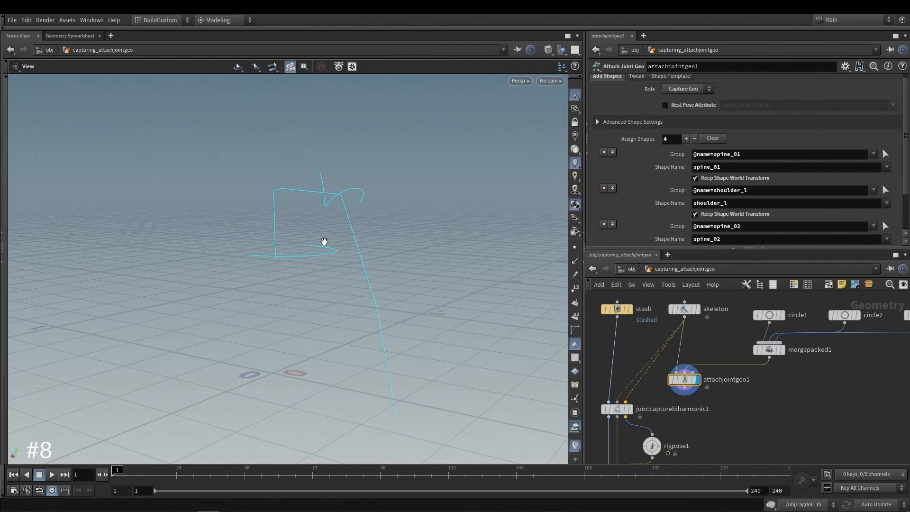
click(575, 288)
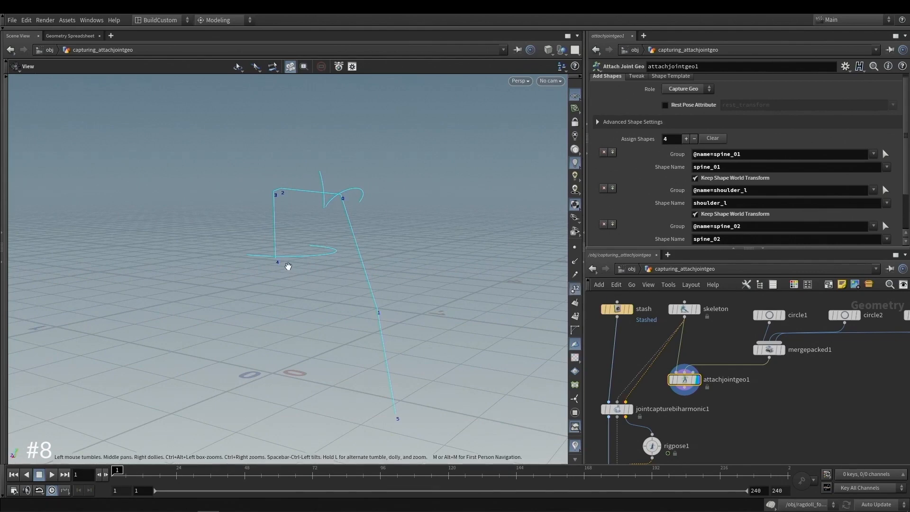
drag(288, 266, 296, 265)
key(Return)
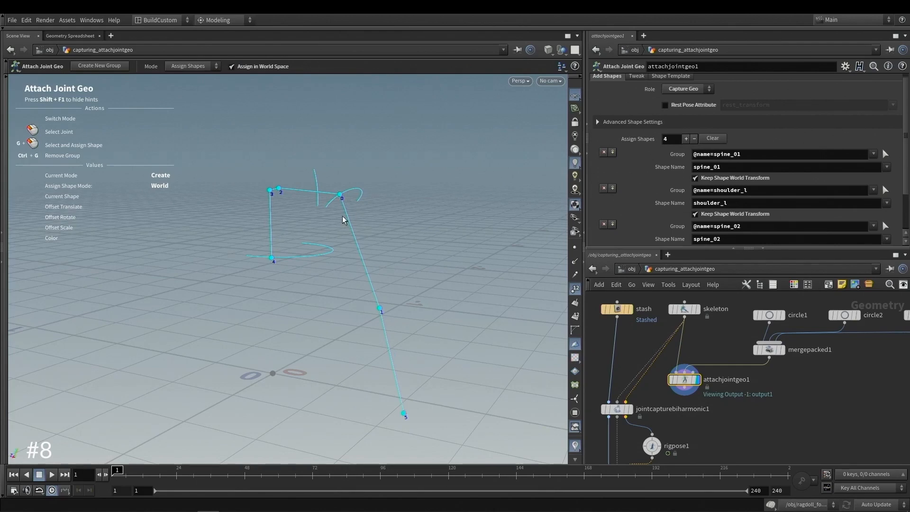
drag(343, 223, 327, 264)
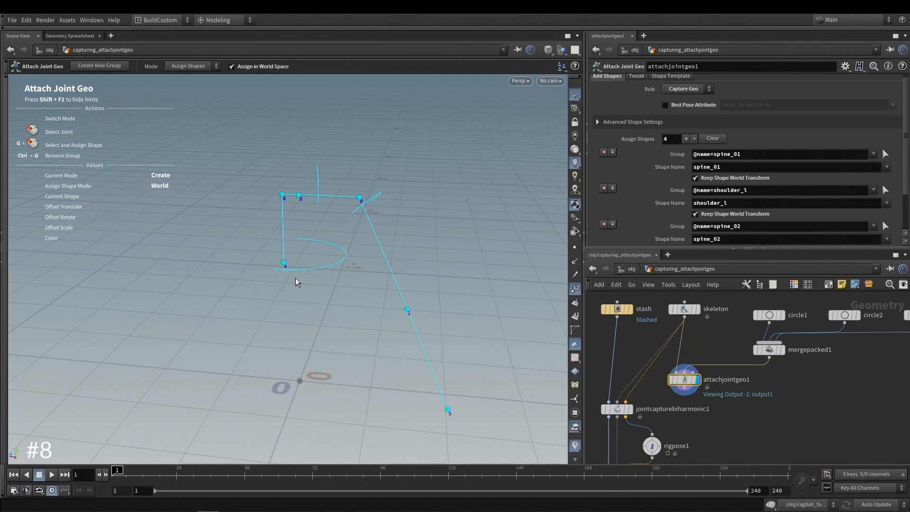
drag(291, 273, 345, 238)
key(space)
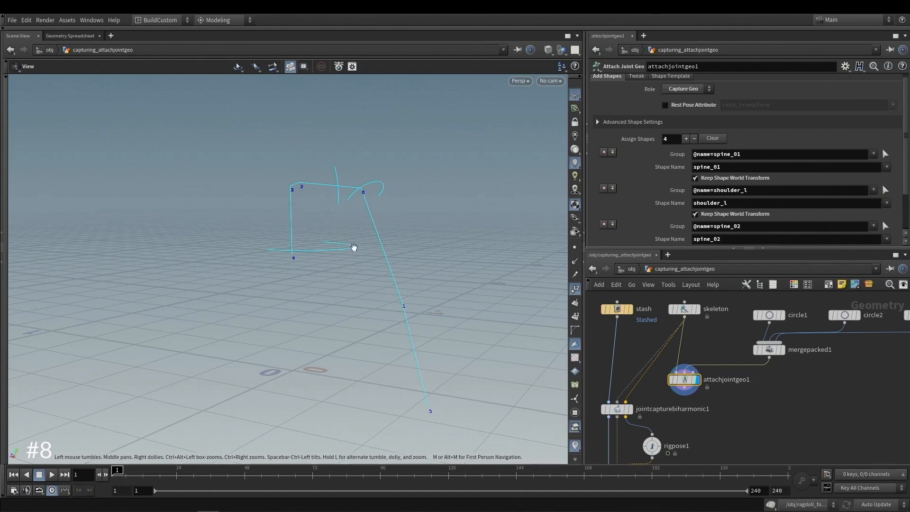
Display jointcapturebiharmonic1, hide the point numbers and connect attachjointgeo1's output to its middle input.
middle_drag(638, 339, 651, 321)
click(644, 389)
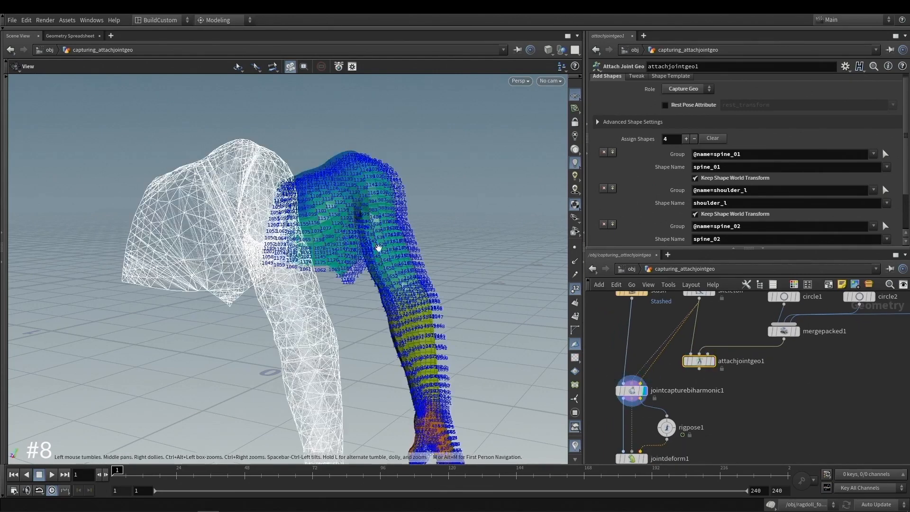
right_drag(378, 248, 463, 262)
click(575, 288)
drag(377, 241, 363, 232)
click(699, 368)
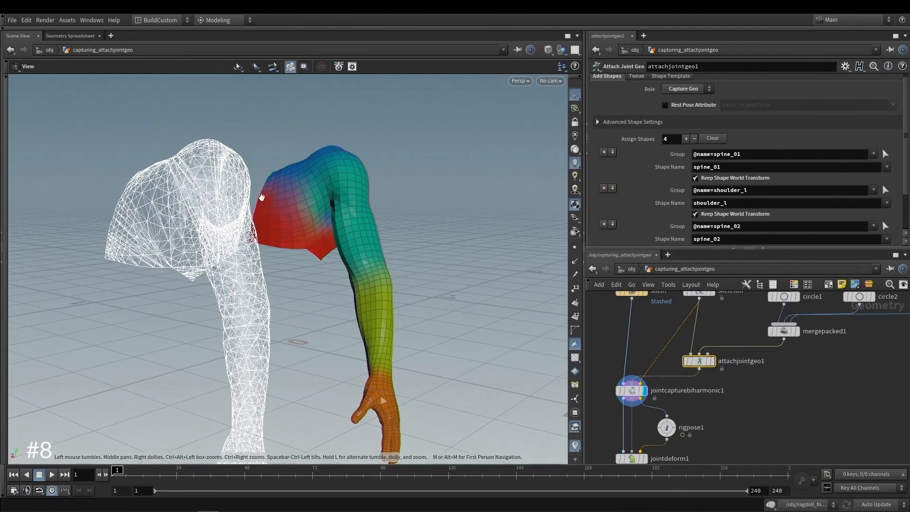
Display jointdeform1 and move the timeline to frame 23 to check the shoulder's deformation.
middle_drag(680, 432, 682, 411)
click(644, 436)
drag(365, 303, 390, 297)
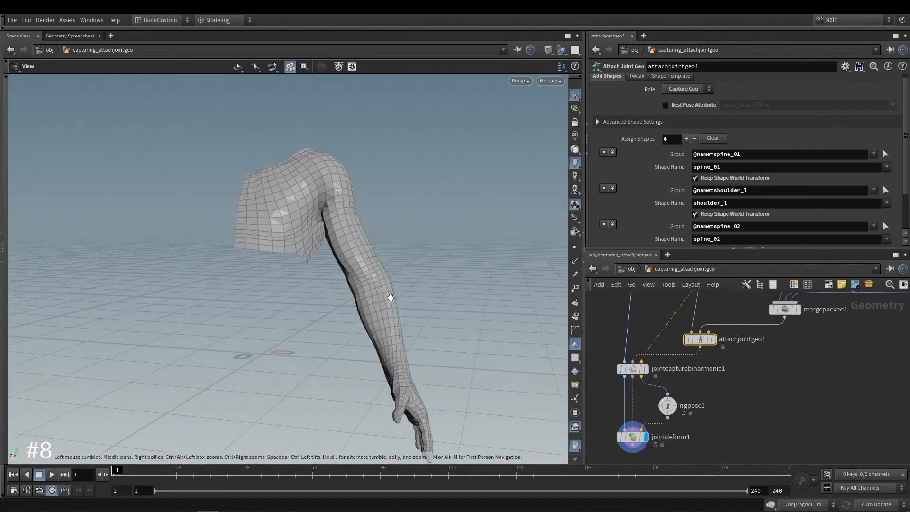
drag(121, 473, 173, 474)
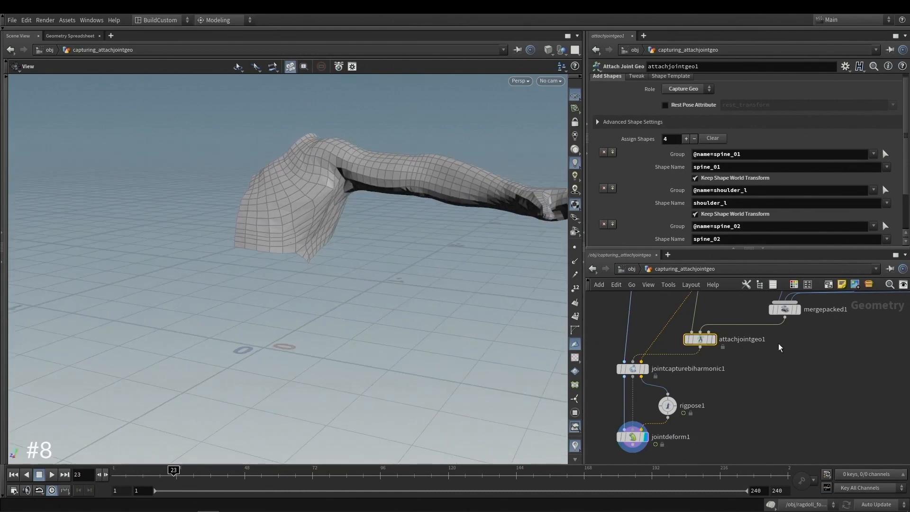
Display attachjointgeo1 at frame 23 and examine the joints and arcs with its viewport tool.
click(713, 338)
key(Return)
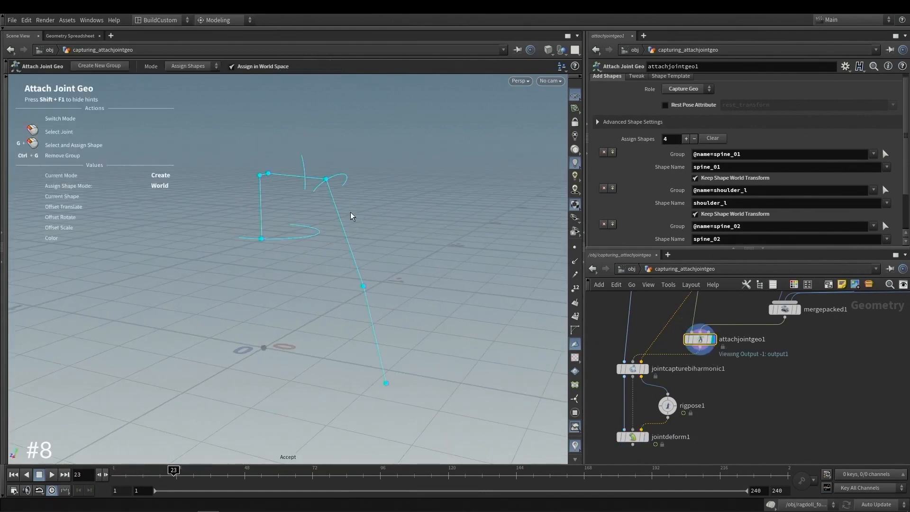
alt+right_drag(351, 212, 342, 206)
alt+drag(343, 205, 330, 206)
middle_drag(660, 317, 663, 371)
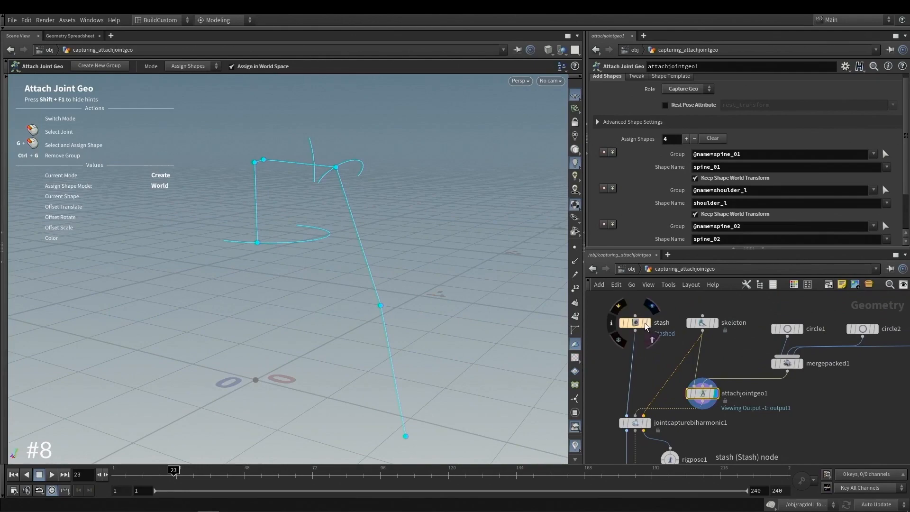
Template the stash node's mesh and examine how the attached arcs sit inside the shoulder and torso.
click(652, 339)
alt+right_drag(282, 222, 332, 229)
alt+middle_drag(332, 229, 347, 296)
alt+drag(347, 297, 332, 311)
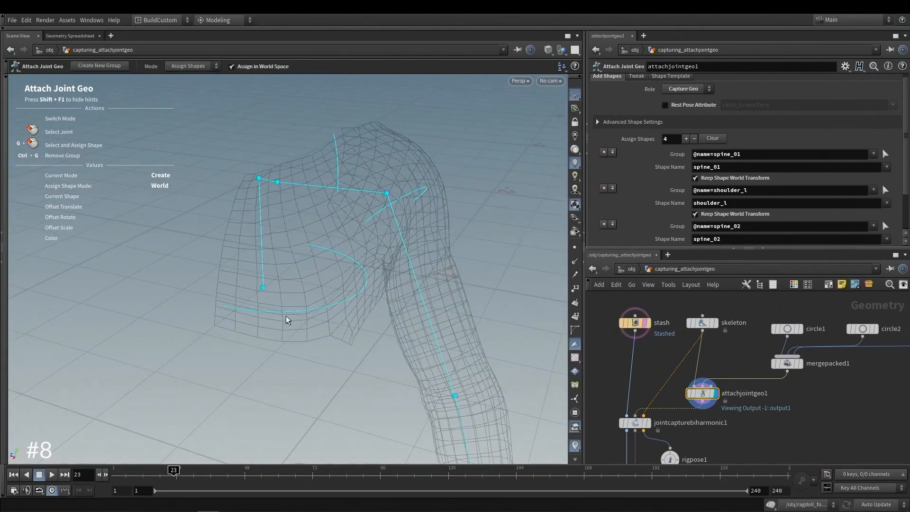
alt+drag(286, 315, 300, 277)
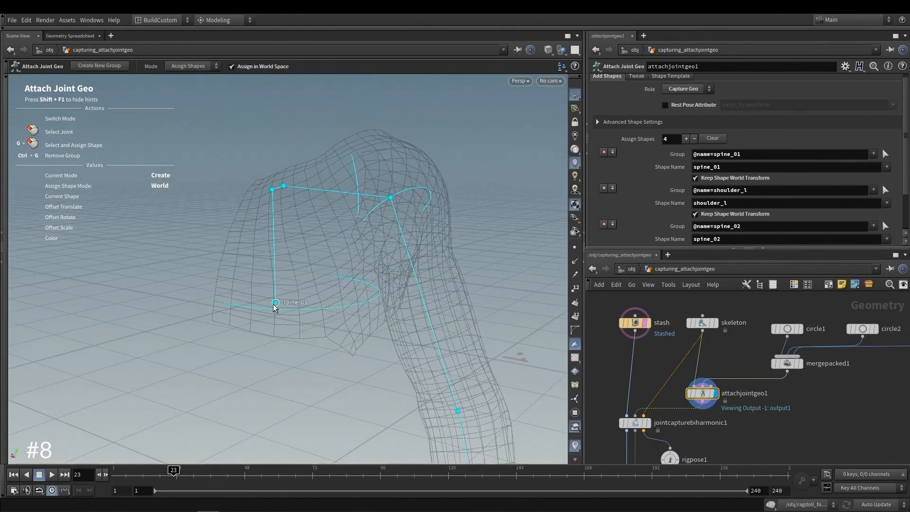
alt+drag(275, 307, 303, 301)
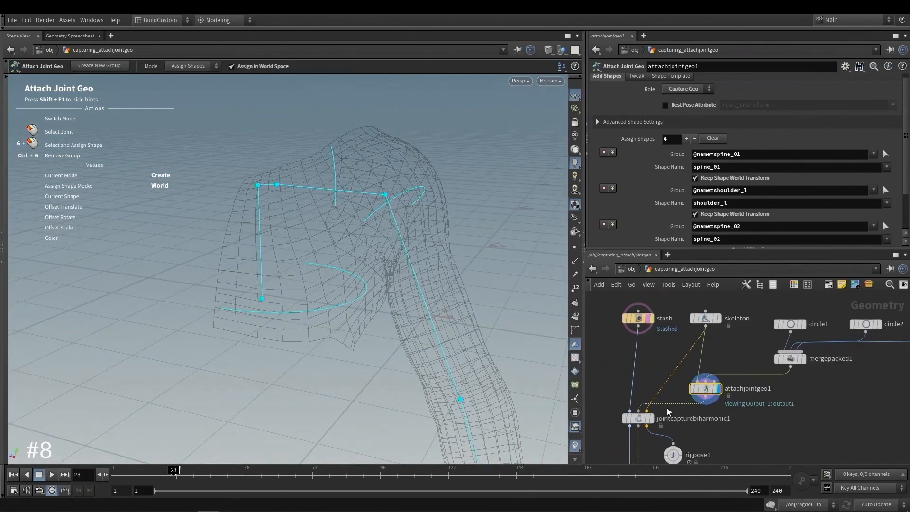
Display jointcapturebiharmonic1 and compare the weight colours on the shoulder and torso with the attached arcs.
click(653, 419)
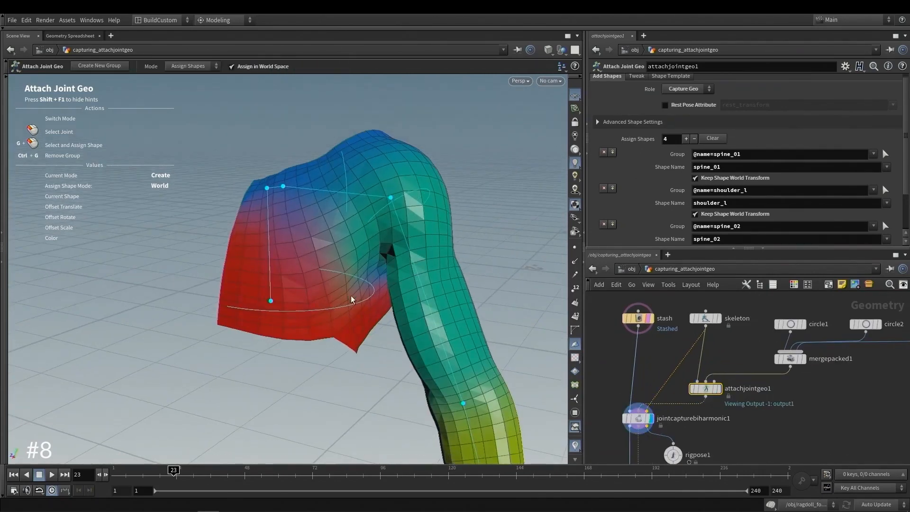
alt+drag(351, 296, 319, 321)
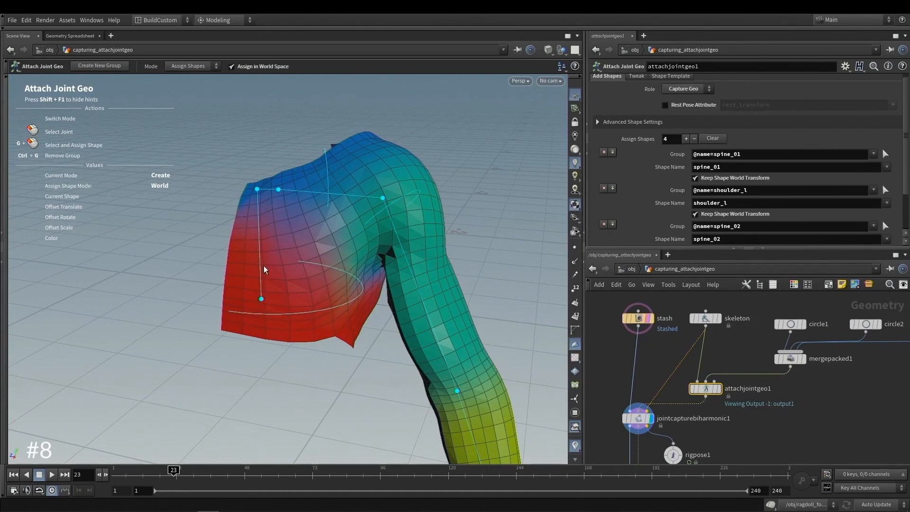
drag(298, 293, 283, 226)
right_drag(283, 226, 294, 223)
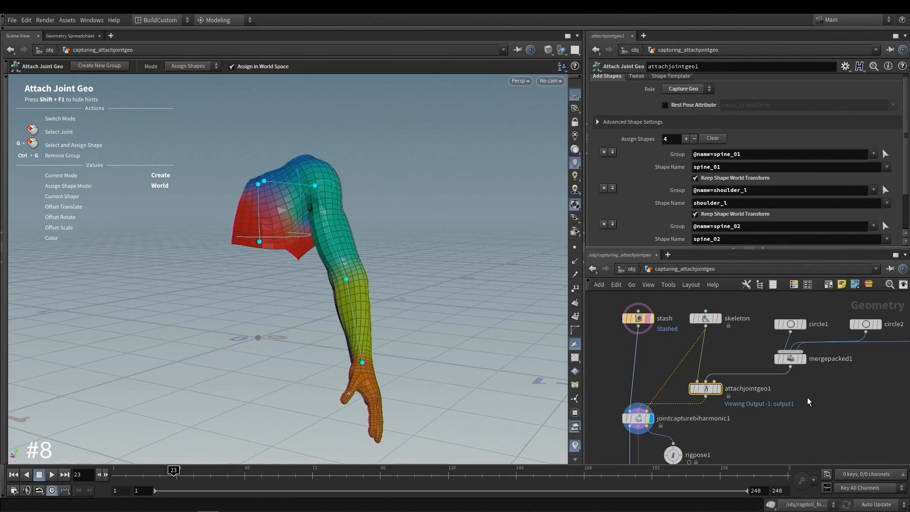
alt+drag(357, 246, 340, 245)
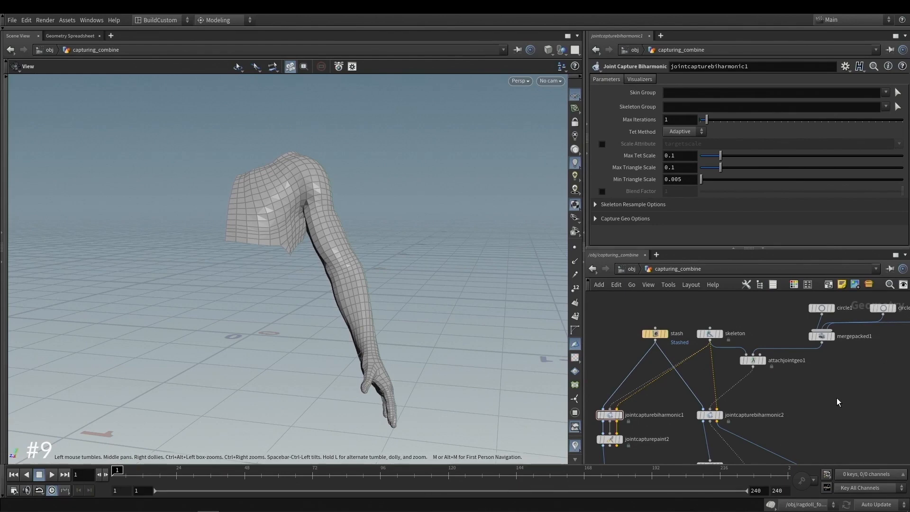
Examine the jointcapturebiharmonic2 and jointcapturepaint2 branches of the capturing_combine network and the settings of both nodes.
middle_drag(784, 400, 800, 378)
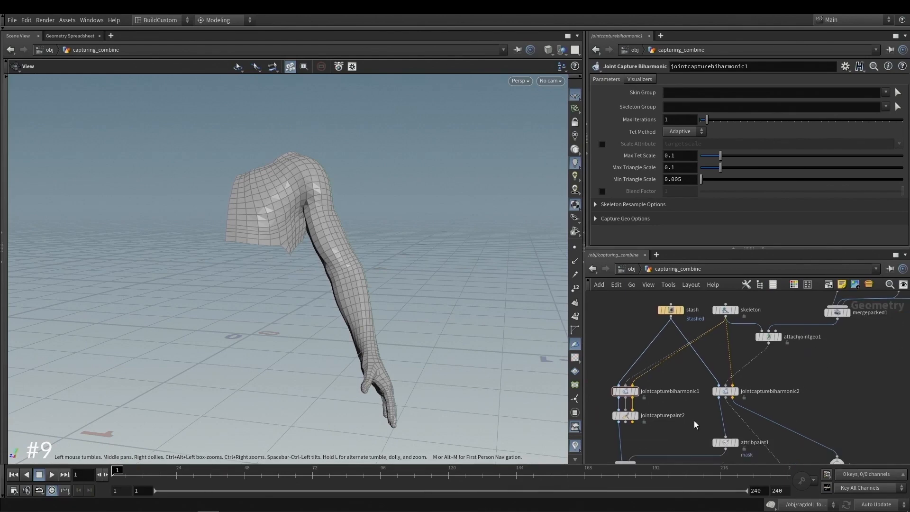
middle_drag(671, 437, 680, 418)
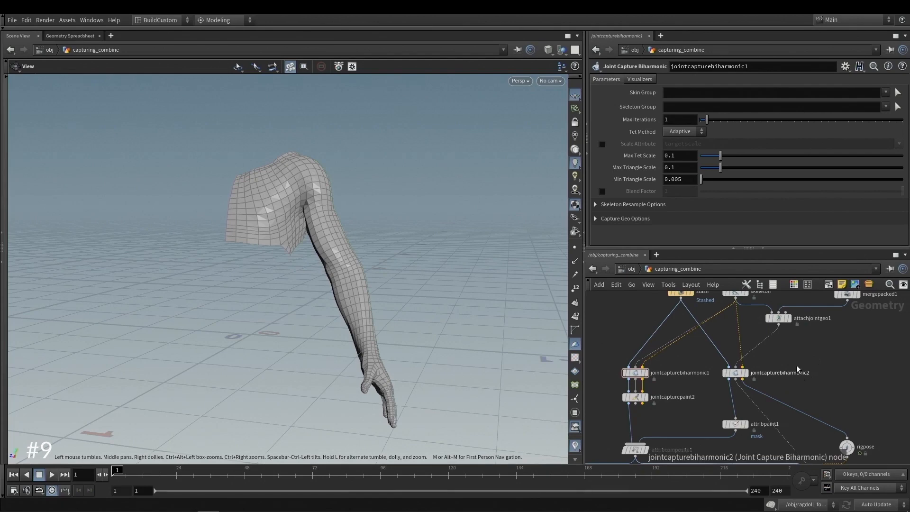
click(733, 374)
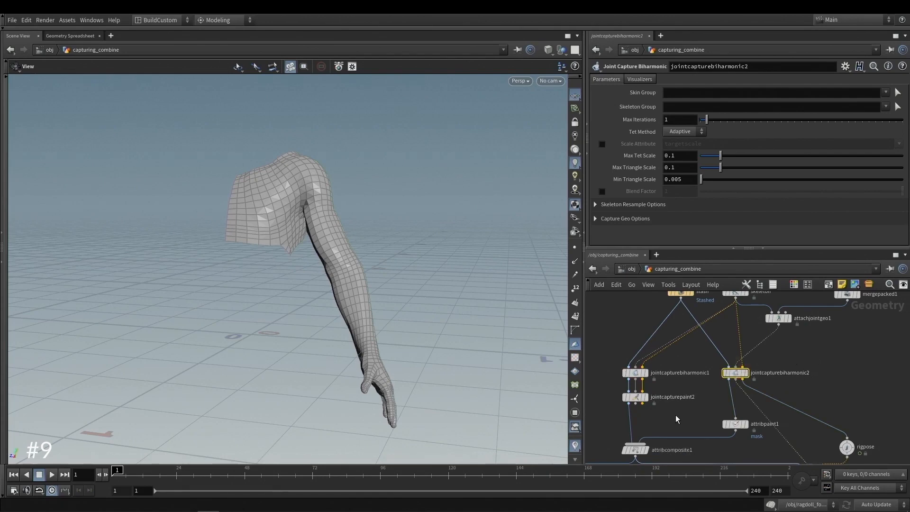
click(626, 397)
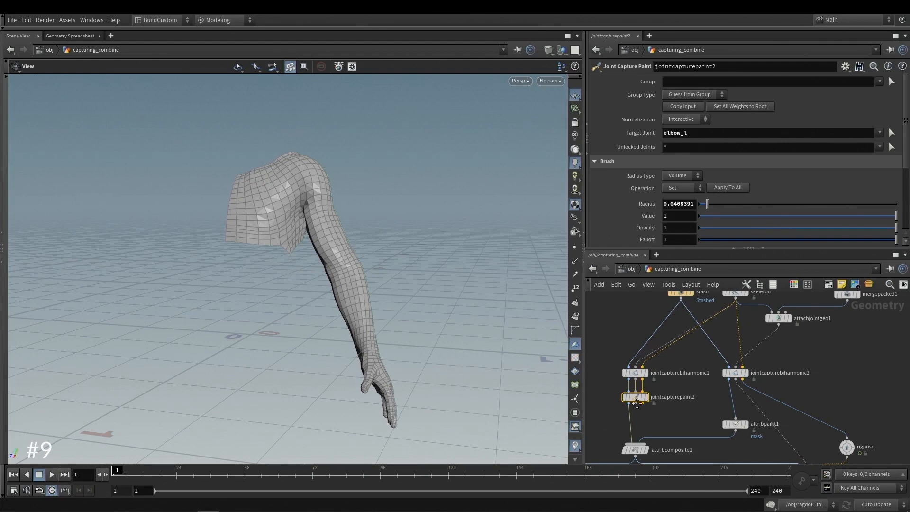
middle_drag(651, 414, 662, 411)
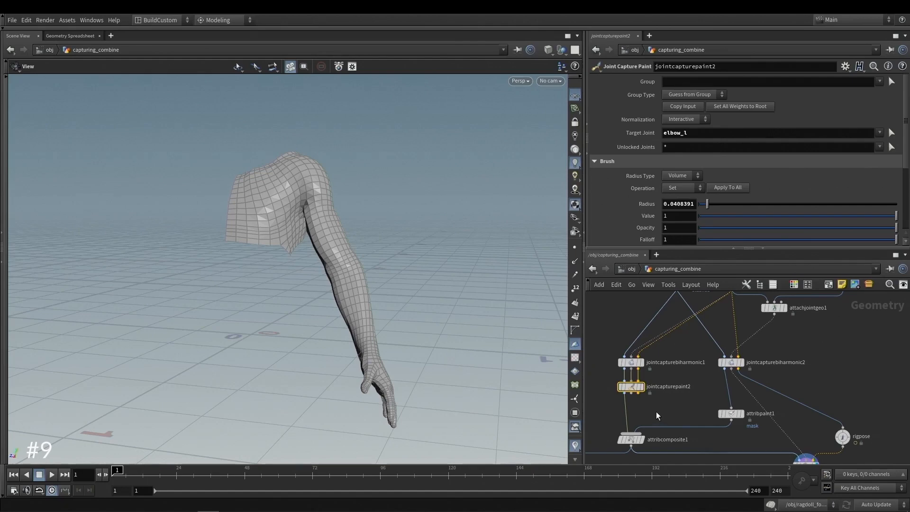
middle_drag(672, 408, 670, 411)
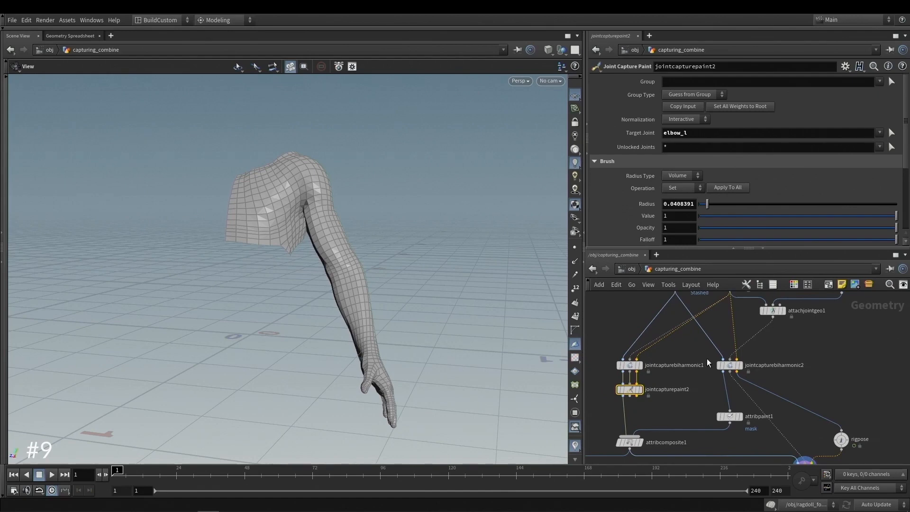
Display jointcapturebiharmonic2 and examine its tet mesh and capture weights alongside the attachjointgeo1 branch.
scroll(762, 361, up, 3)
click(732, 367)
scroll(769, 346, down, 3)
middle_drag(769, 346, 732, 373)
drag(350, 283, 260, 203)
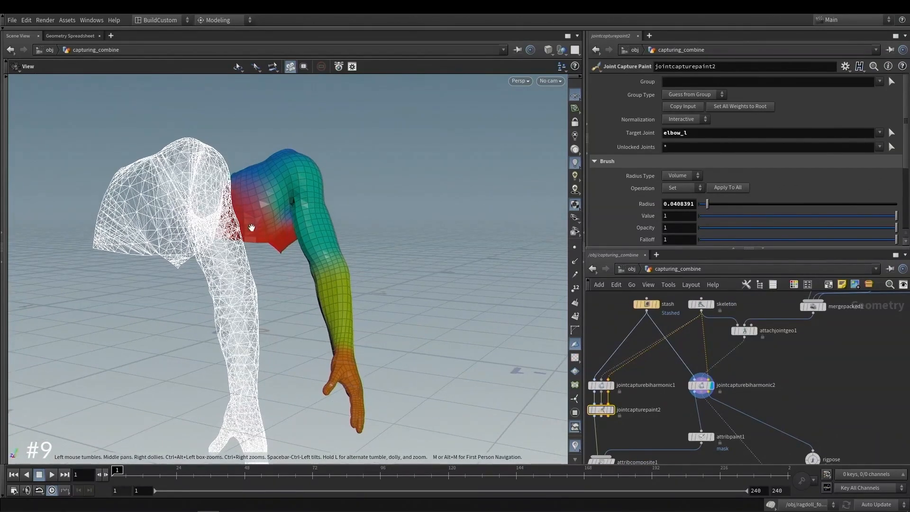
middle_drag(745, 332, 730, 355)
scroll(831, 366, down, 1)
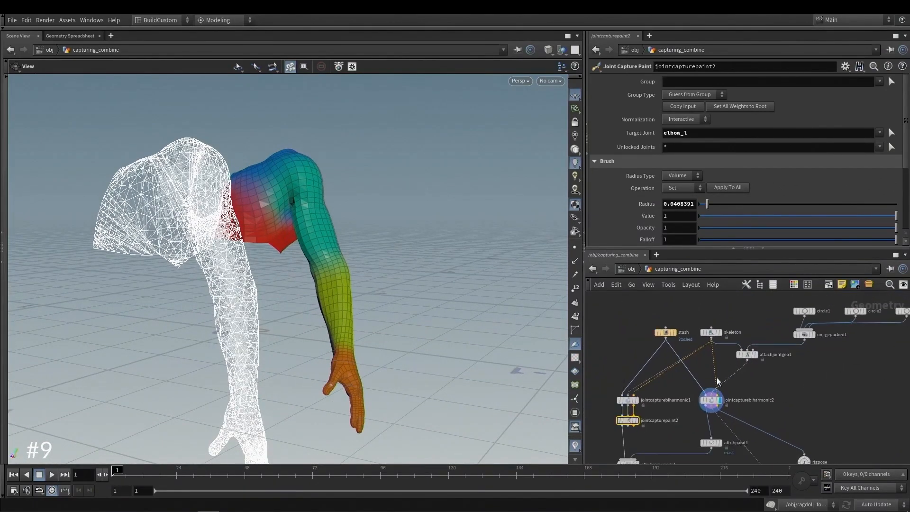
Display attachjointgeo1's arcs and jointcapturebiharmonic1's result in turn, and examine the arm's capture weight colours.
scroll(730, 399, up, 2)
click(759, 345)
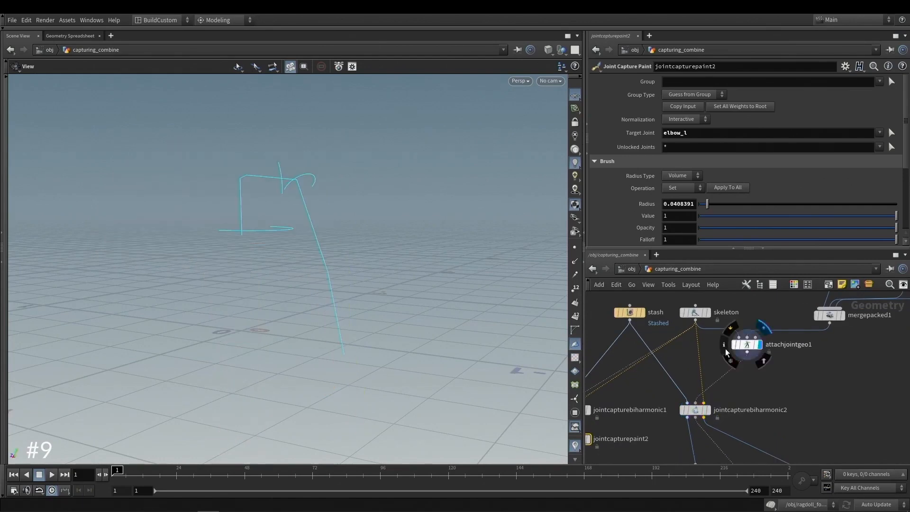
middle_drag(768, 398, 837, 354)
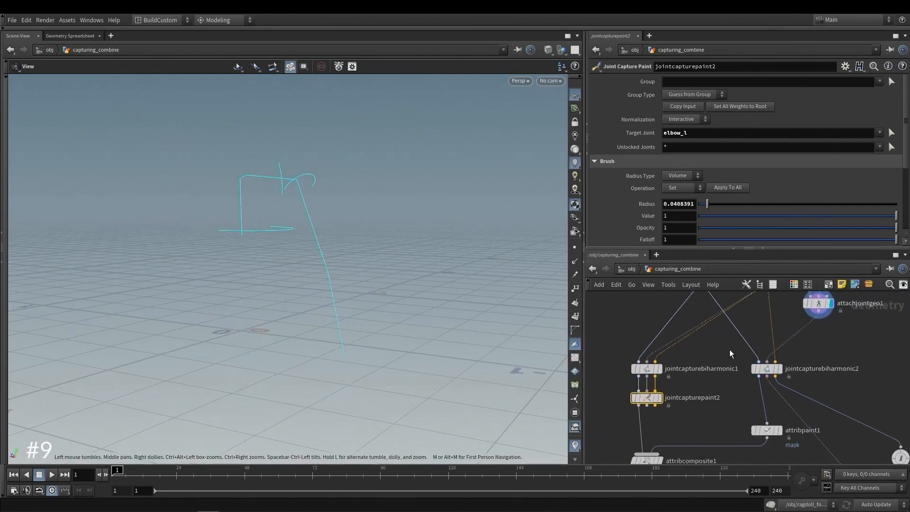
middle_drag(729, 352, 739, 373)
click(668, 389)
click(659, 390)
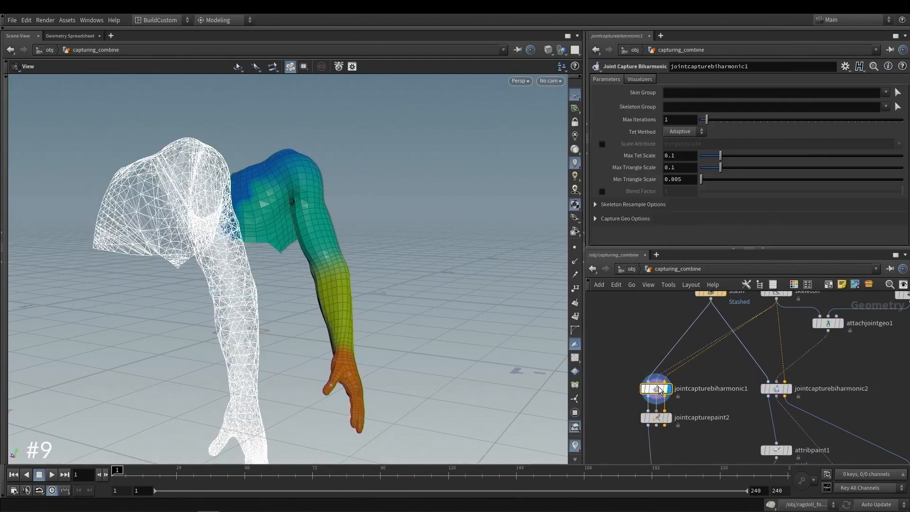
drag(294, 203, 281, 227)
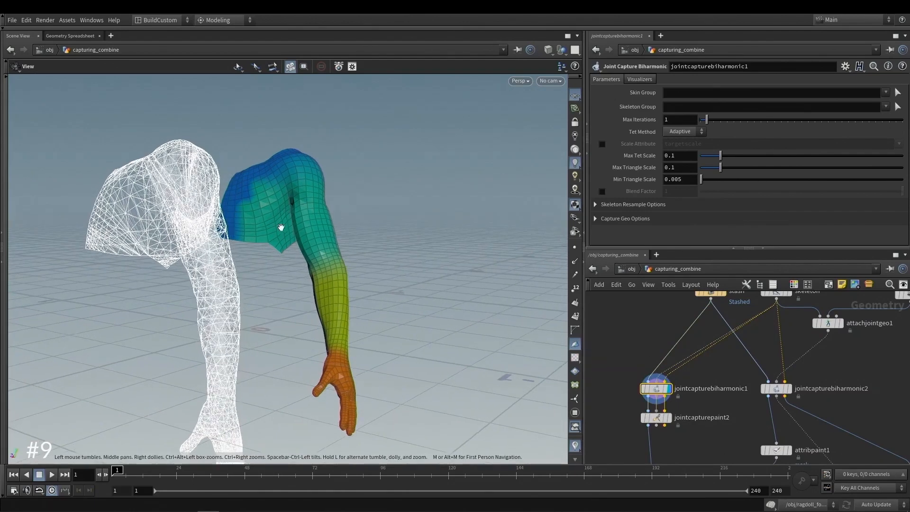
Feed jointcapturepaint2's geometry output into visualize1 and display that node, placing it closer to jointcapturepaint2.
click(667, 417)
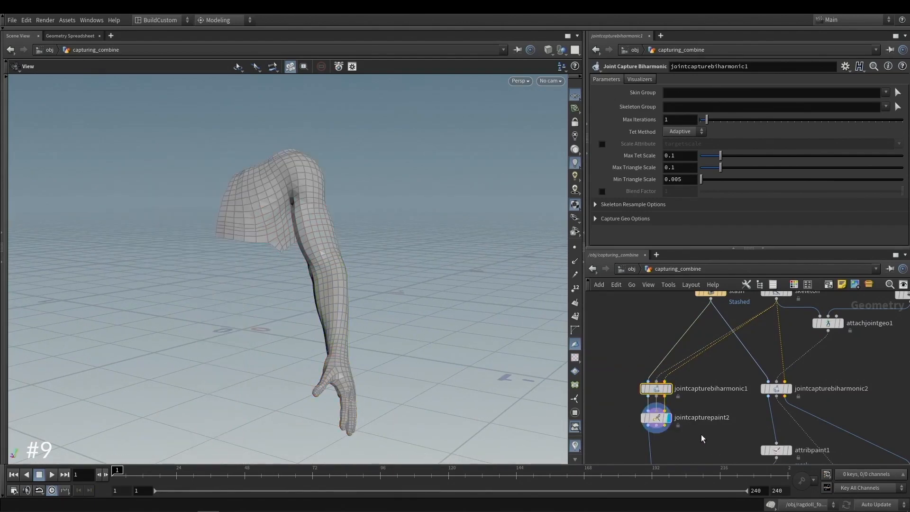
click(656, 418)
middle_drag(622, 460, 630, 380)
click(608, 441)
click(614, 446)
click(683, 360)
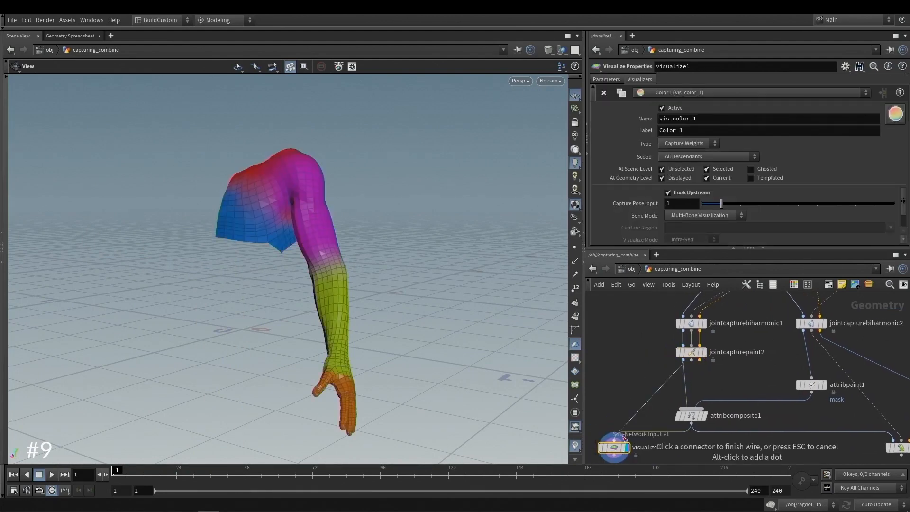
click(624, 439)
drag(614, 446, 613, 388)
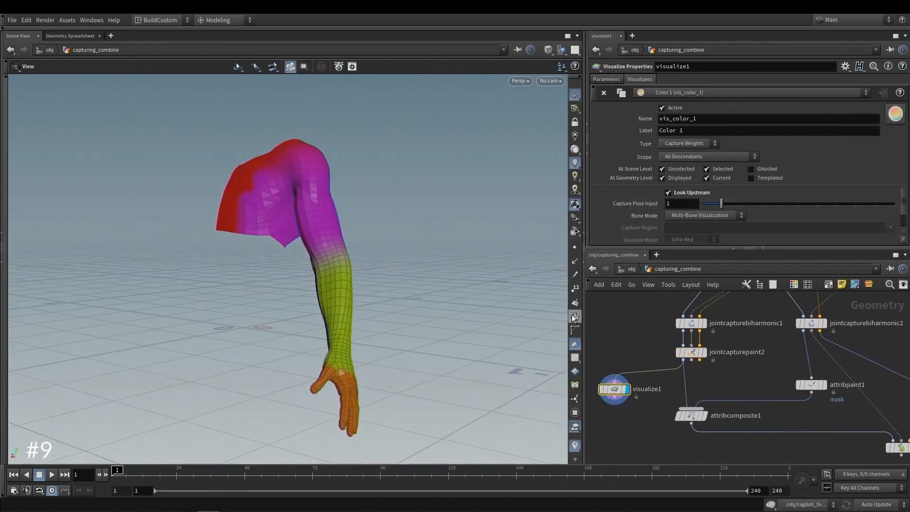
Rewire visualize1 to jointcapturebiharmonic1's geometry output for comparison, and return its input to jointcapturepaint2.
click(682, 332)
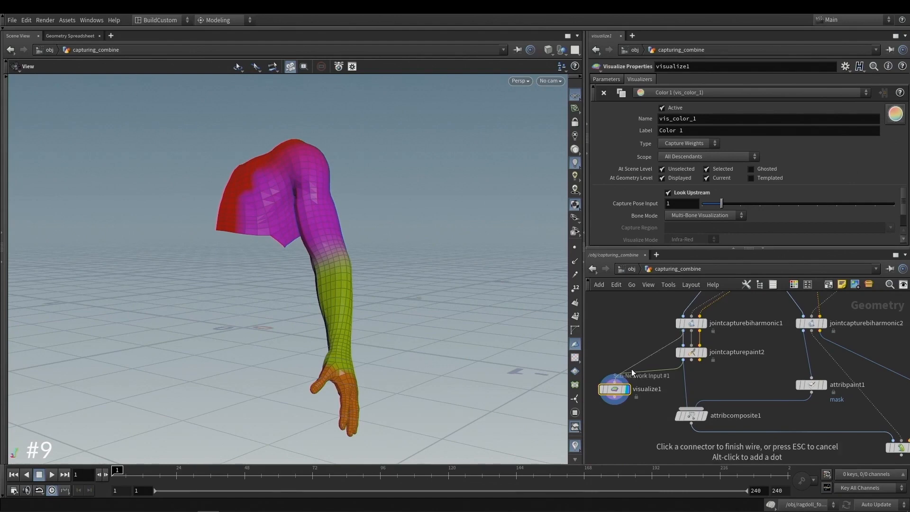
click(614, 377)
click(682, 359)
click(615, 381)
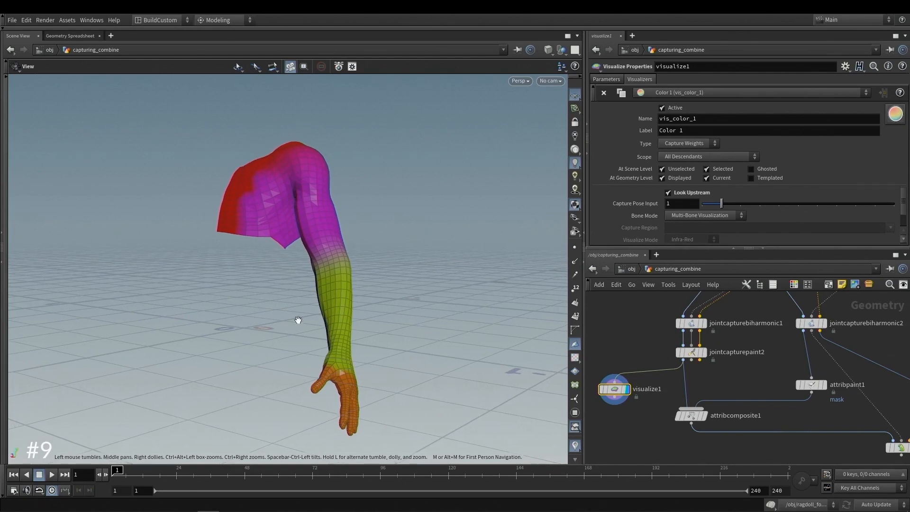
Display jointcapturebiharmonic2 and examine its tet mesh and shoulder weights against the jointcapturepaint2 branch.
middle_drag(705, 375, 691, 392)
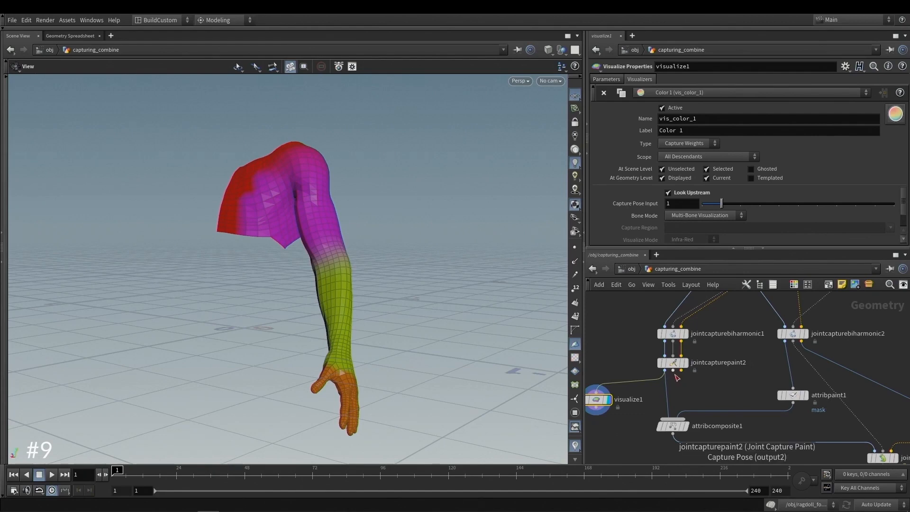
middle_drag(746, 368, 720, 380)
scroll(724, 377, up, 3)
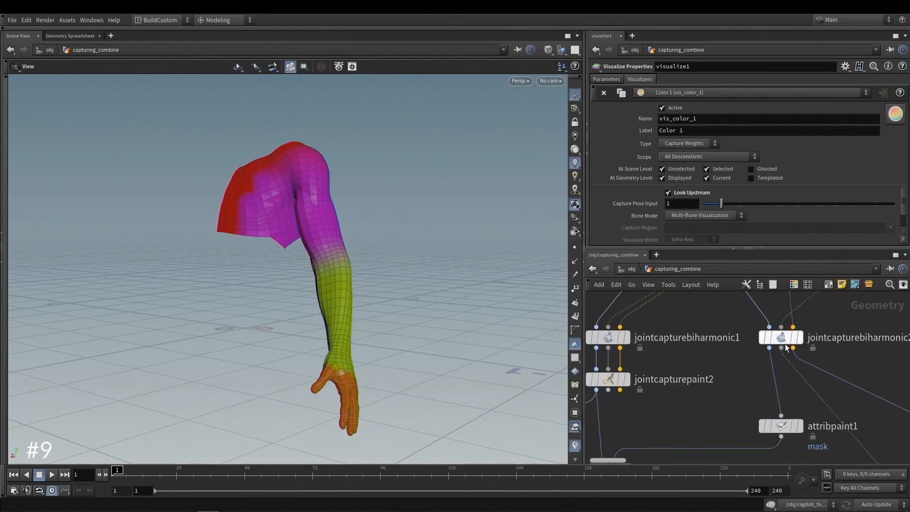
click(800, 337)
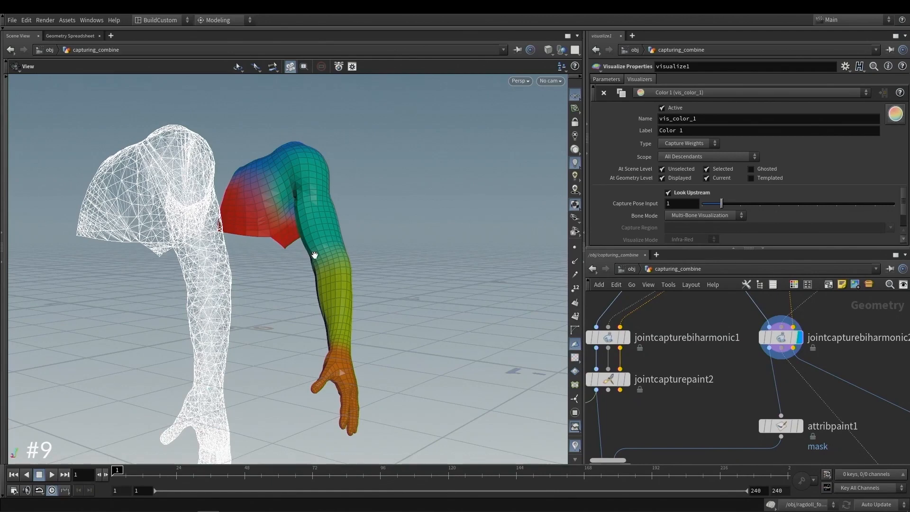
scroll(702, 417, down, 3)
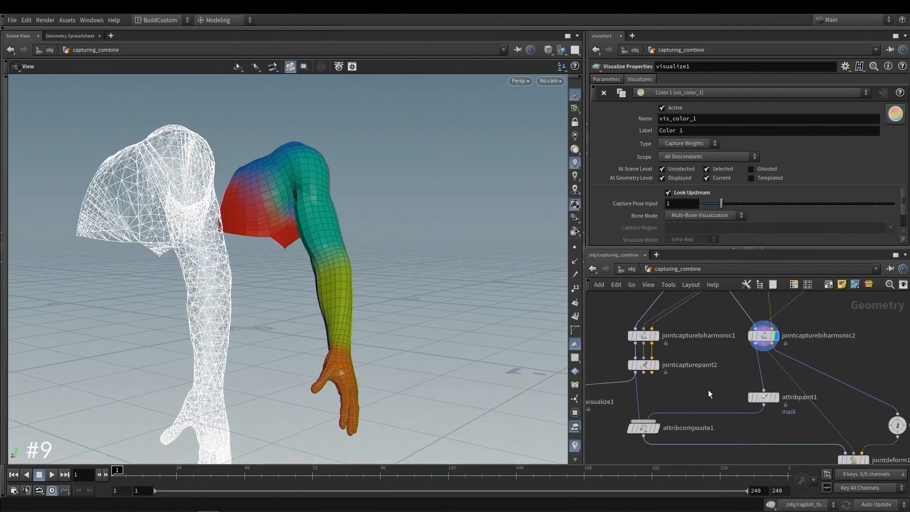
middle_drag(720, 379, 716, 374)
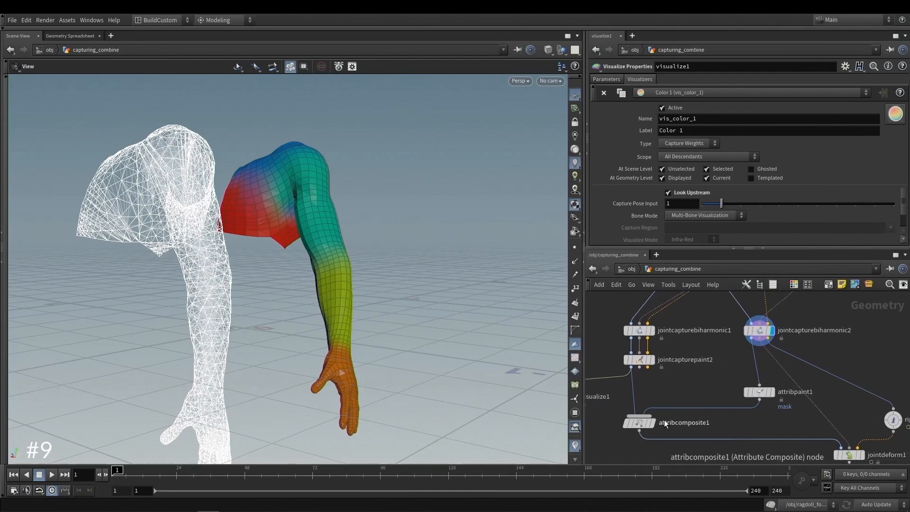
Display attribpaint1 and use its Attribute Paint tool view to examine the mask over the shoulder and upper arm.
scroll(752, 362, up, 2)
click(783, 403)
click(775, 413)
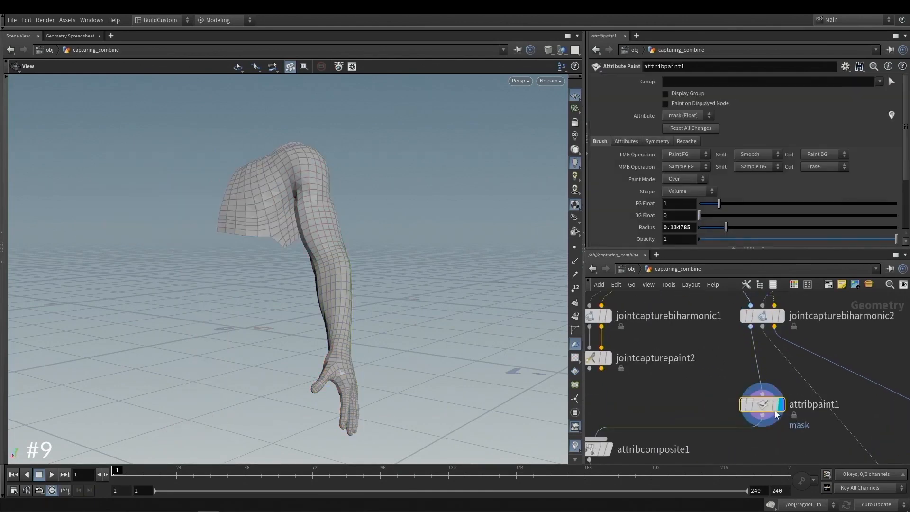
key(Return)
alt+middle_drag(334, 249, 327, 239)
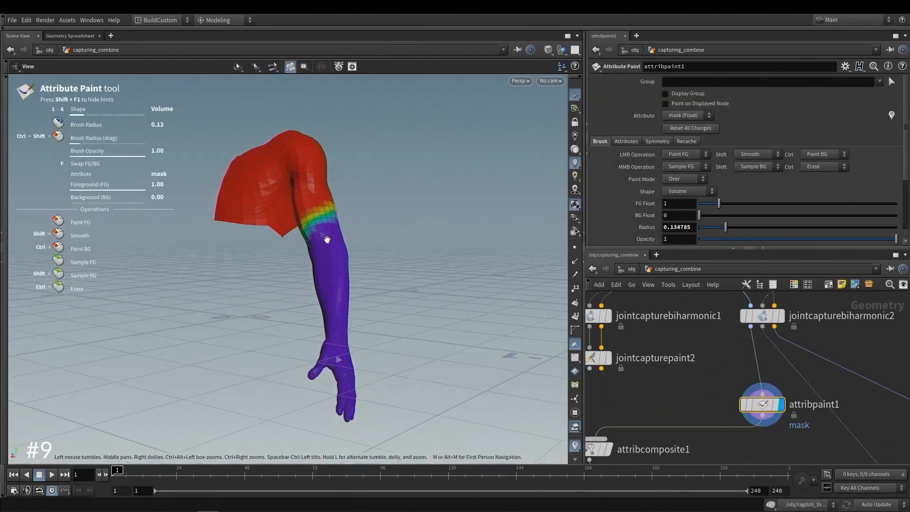
mouse_move(326, 239)
alt+mouse_down()
mouse_move(358, 234)
mouse_move(338, 231)
alt+mouse_up()
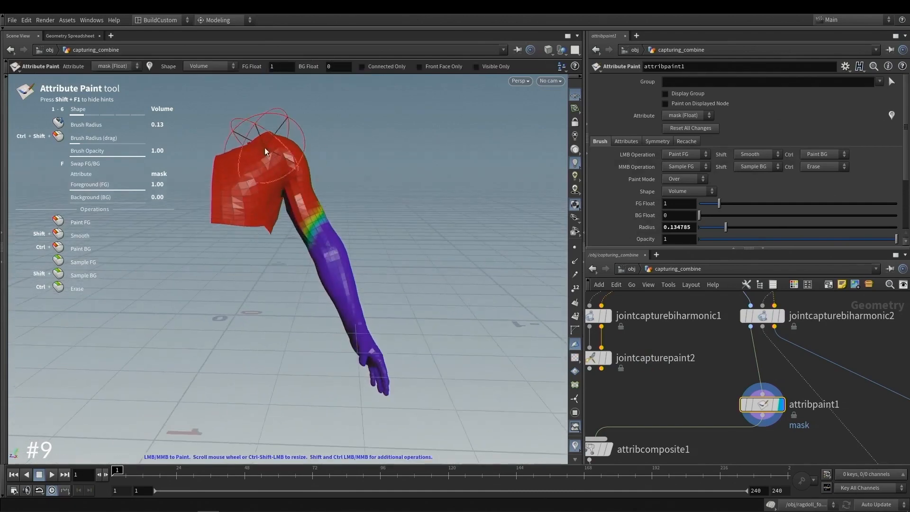
alt+middle_drag(230, 131, 253, 160)
mouse_move(311, 191)
alt+mouse_down()
mouse_move(276, 186)
mouse_move(363, 216)
mouse_move(272, 192)
alt+mouse_up()
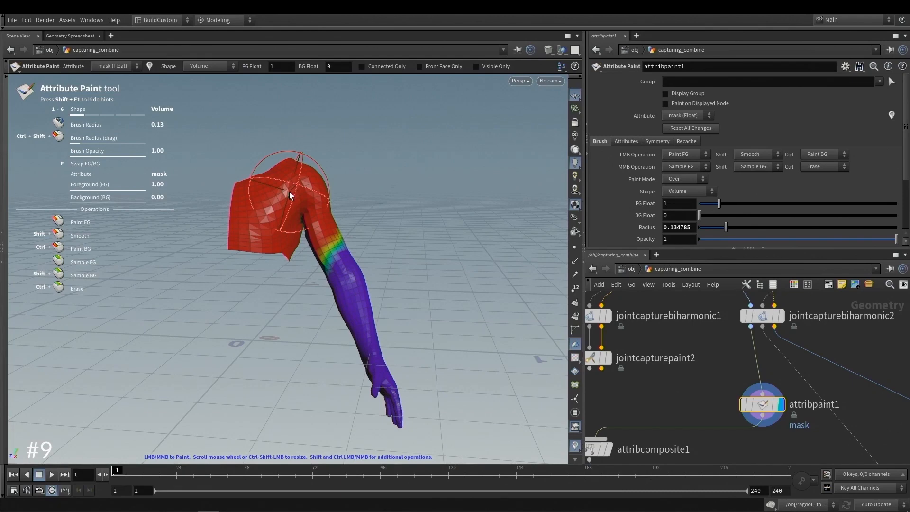
mouse_move(308, 178)
alt+mouse_down()
mouse_move(294, 203)
mouse_move(290, 189)
alt+mouse_up()
key(Escape)
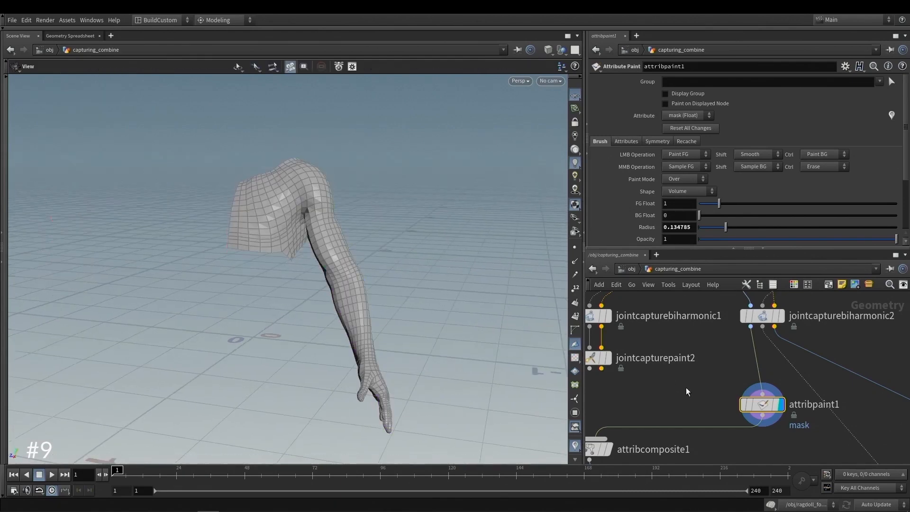
Connect jointcapturepaint2's geometry output to jointdeform1 and display the deformed arm to check it.
scroll(640, 390, down, 3)
mouse_move(627, 393)
middle_down()
mouse_move(676, 373)
mouse_move(647, 314)
middle_up()
scroll(665, 379, up, 2)
click(616, 349)
click(834, 401)
click(858, 410)
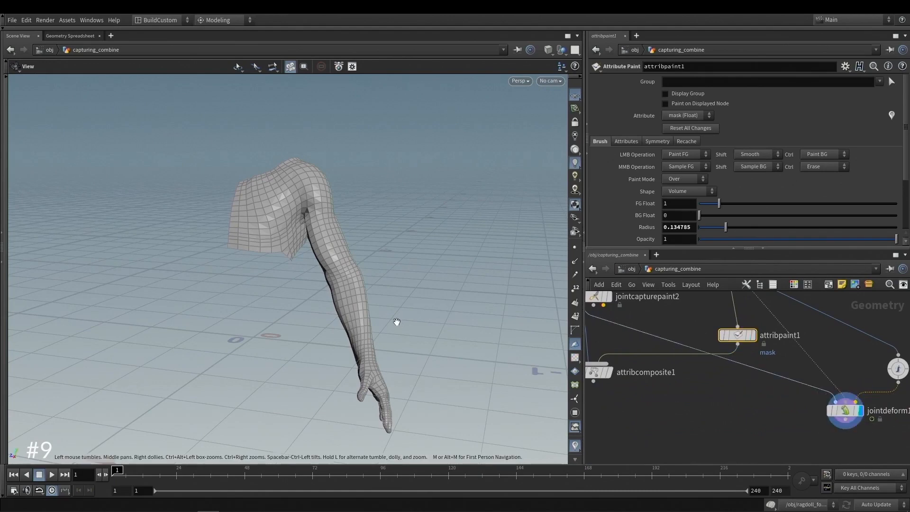
drag(135, 473, 114, 473)
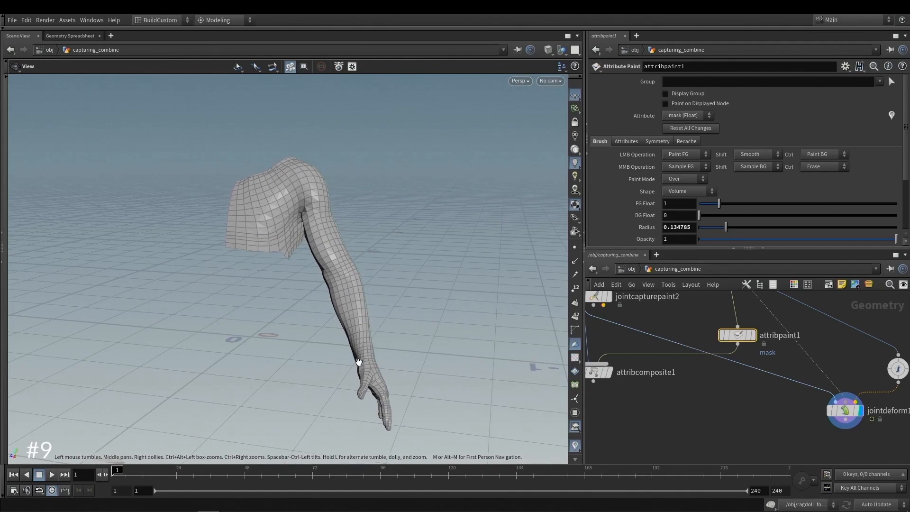
drag(376, 359, 361, 362)
Compare jointcapturebiharmonic2's weights with the torso and shoulder area covered by attribpaint1's painted mask.
scroll(656, 398, down, 3)
middle_drag(706, 331, 711, 355)
scroll(710, 355, up, 3)
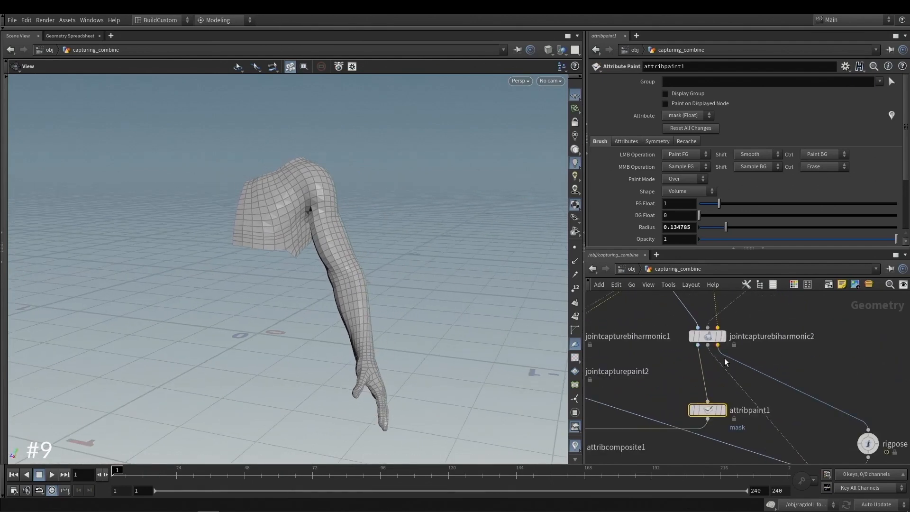
click(724, 337)
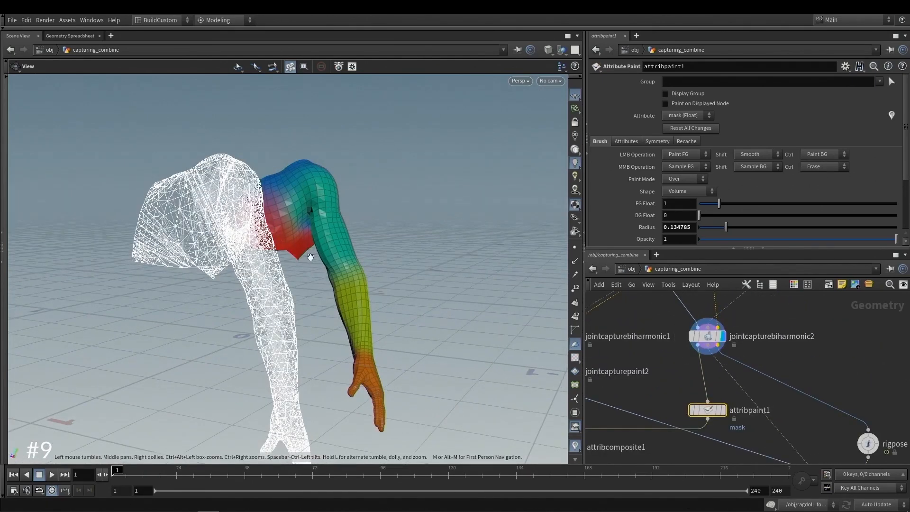
click(722, 410)
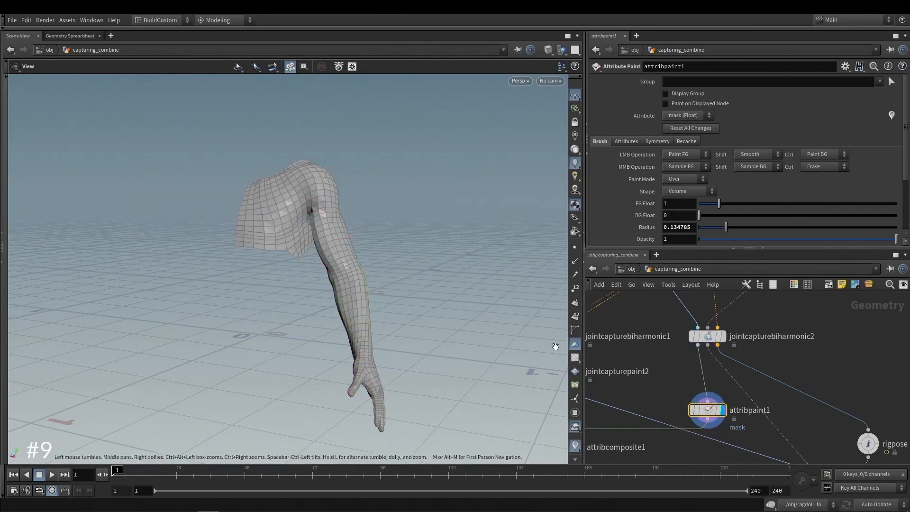
key(Return)
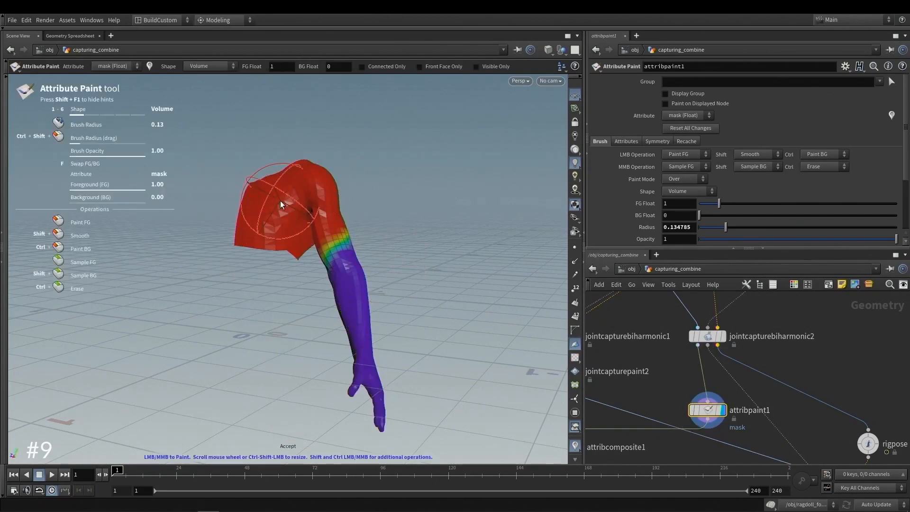
key(space)
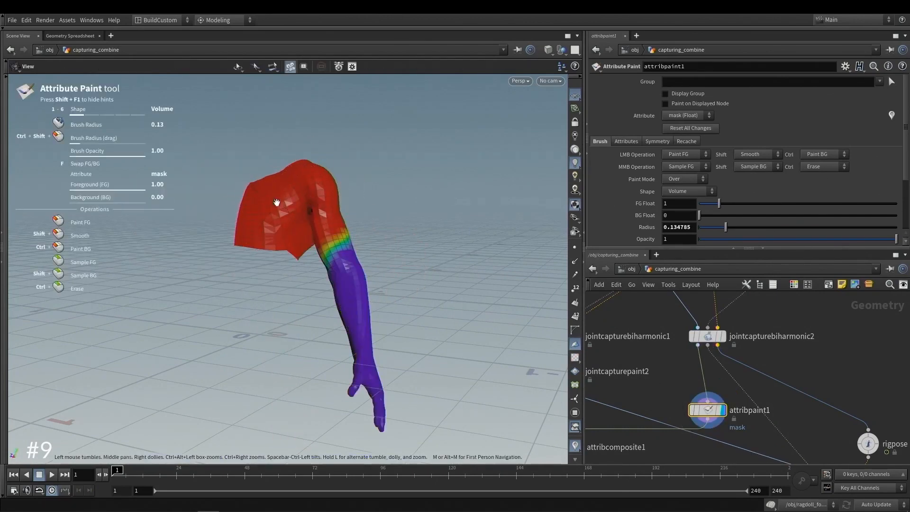
key(Escape)
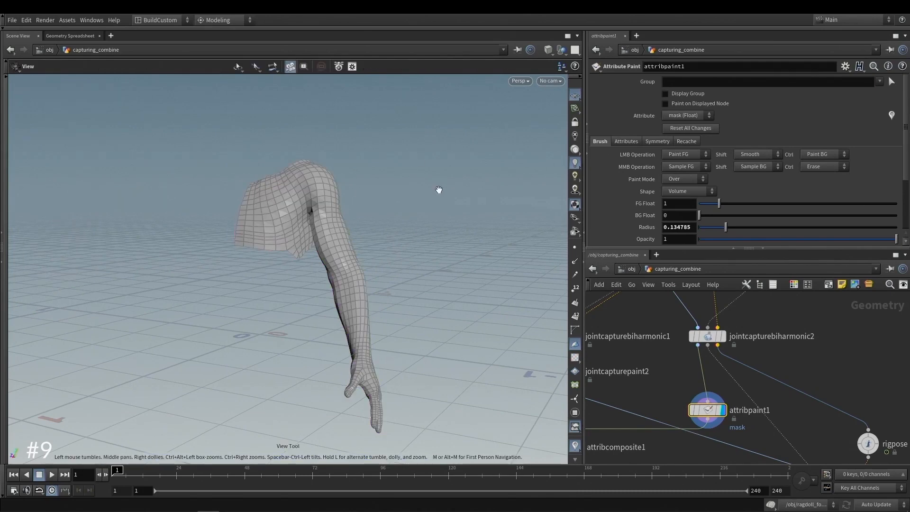
Select and display attribcomposite1, and connect its output to jointdeform1's geometry input.
middle_drag(671, 399, 749, 381)
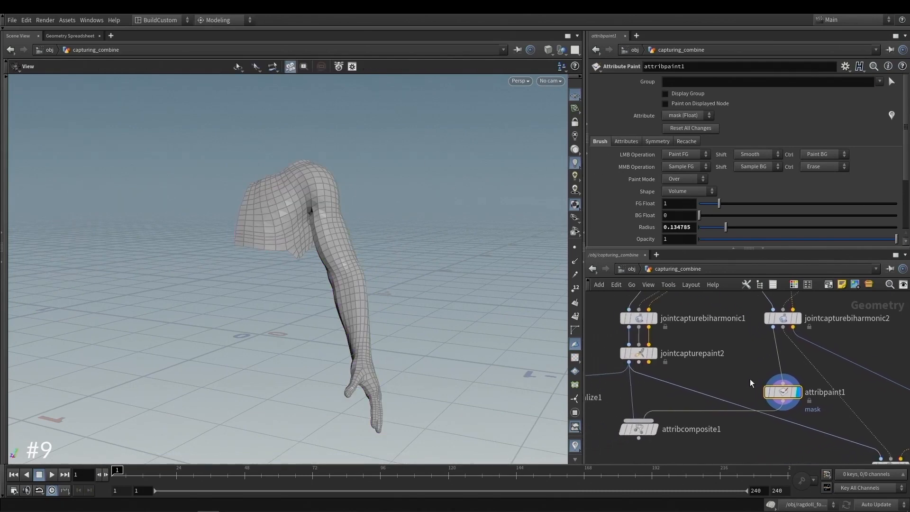
click(654, 429)
middle_drag(658, 407, 689, 381)
click(665, 403)
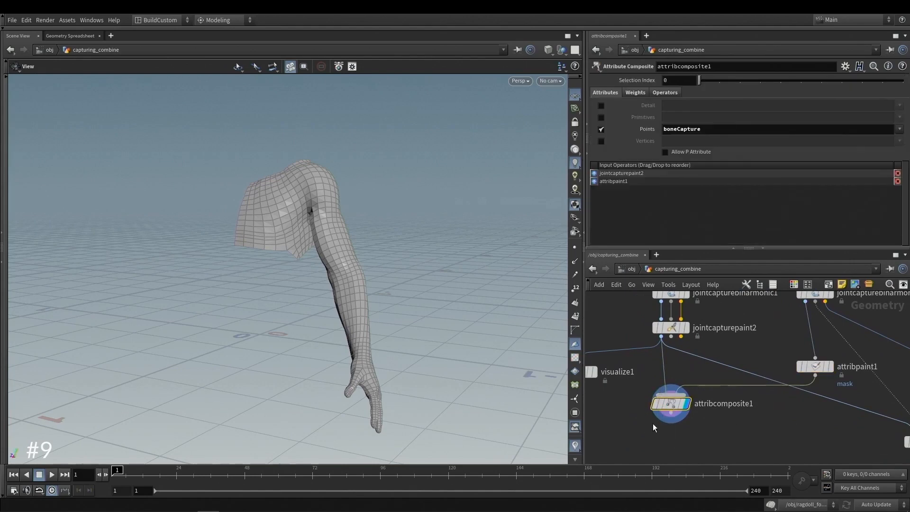
click(668, 413)
middle_drag(748, 425, 732, 394)
click(893, 402)
Feed attribcomposite1 into visualize1, place visualize1 below its previous spot, and display the combined capture weights.
middle_drag(659, 393, 721, 400)
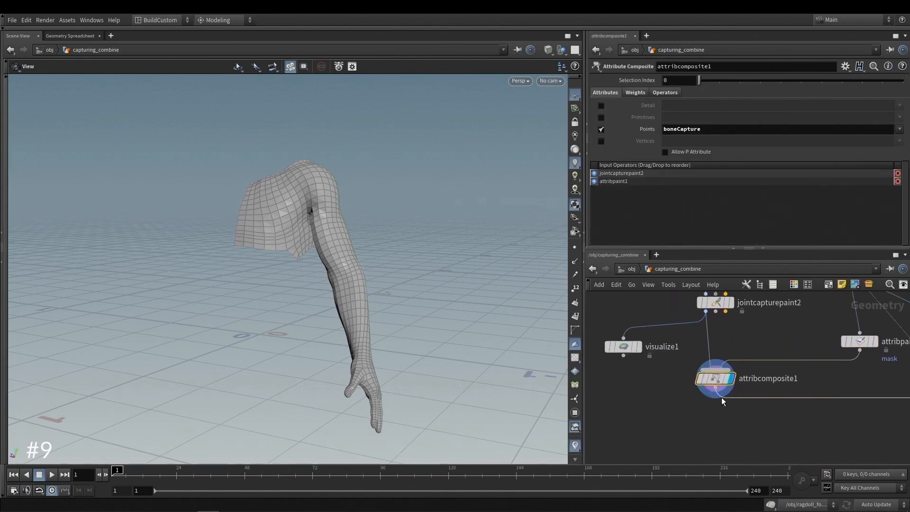
click(715, 387)
click(623, 338)
drag(630, 350, 635, 401)
click(640, 399)
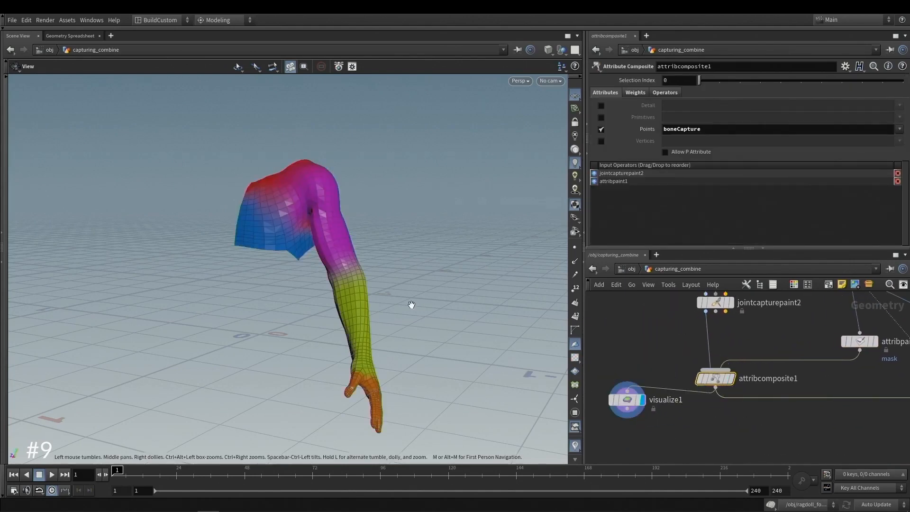
drag(410, 304, 357, 271)
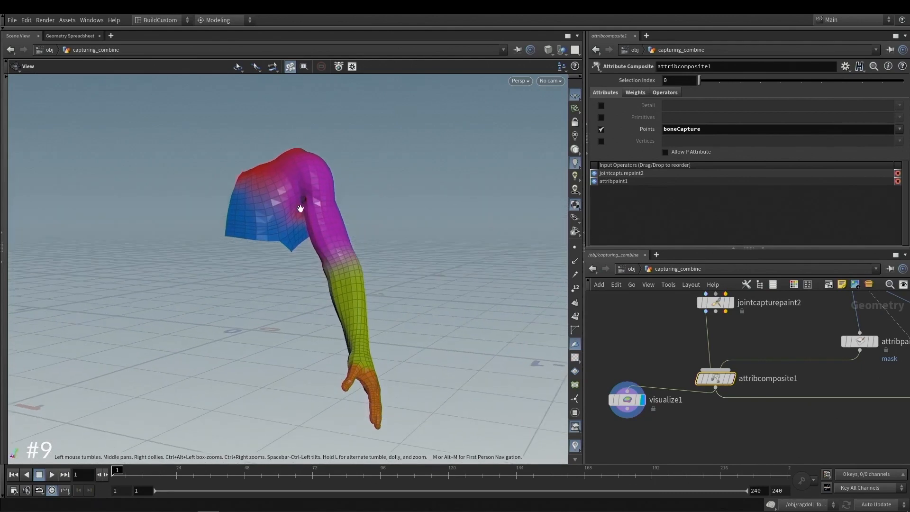
Rewire visualize1 to jointcapturepaint2 and then to jointcapturebiharmonic2's geometry output to compare their separate weights.
click(705, 311)
click(627, 386)
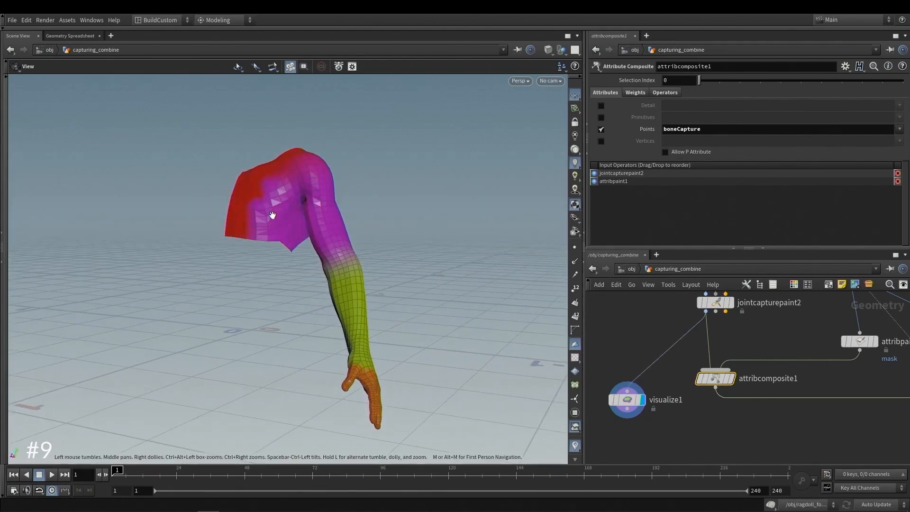
middle_drag(795, 332, 782, 361)
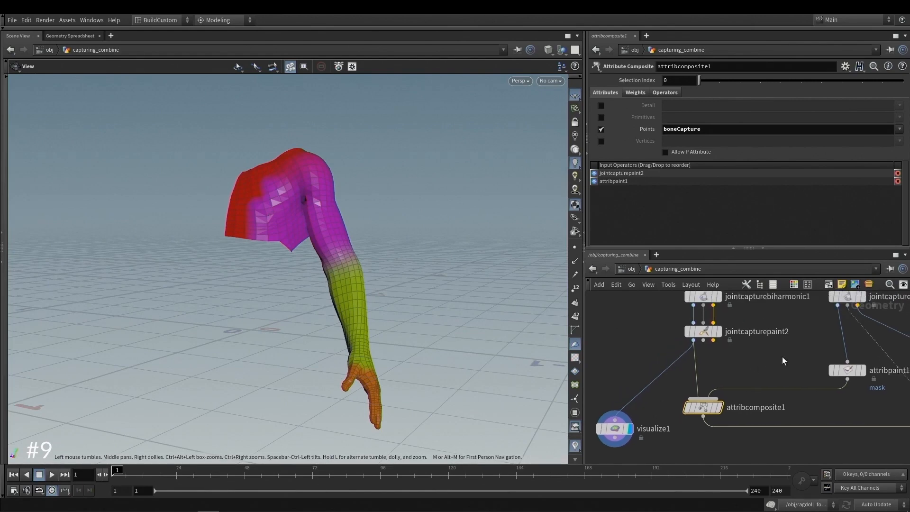
click(837, 306)
click(635, 407)
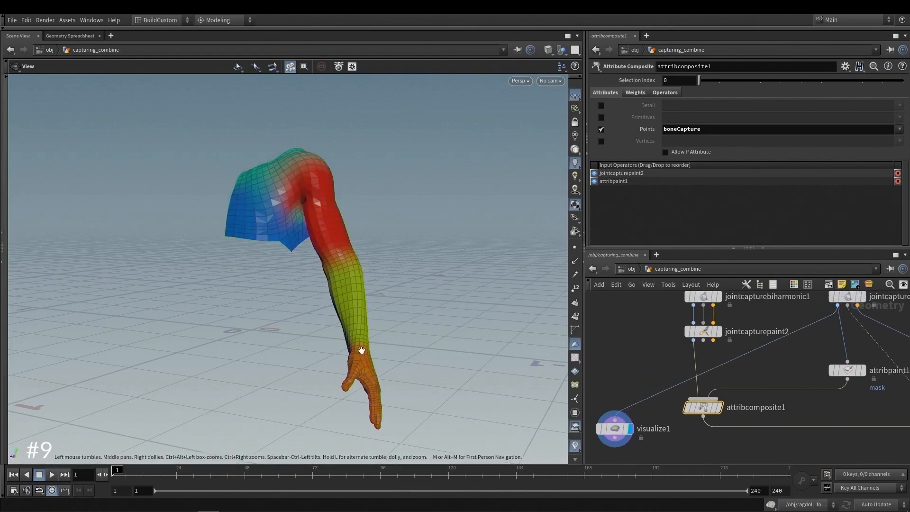
Rewire visualize1 to attribcomposite1's output and examine the combined capture weights on the shoulder and arm.
click(702, 416)
click(628, 406)
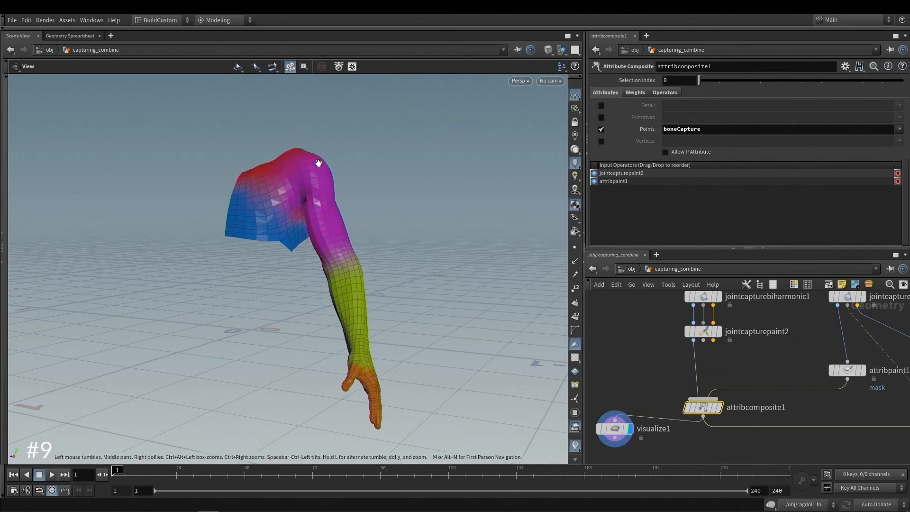
drag(371, 369, 356, 370)
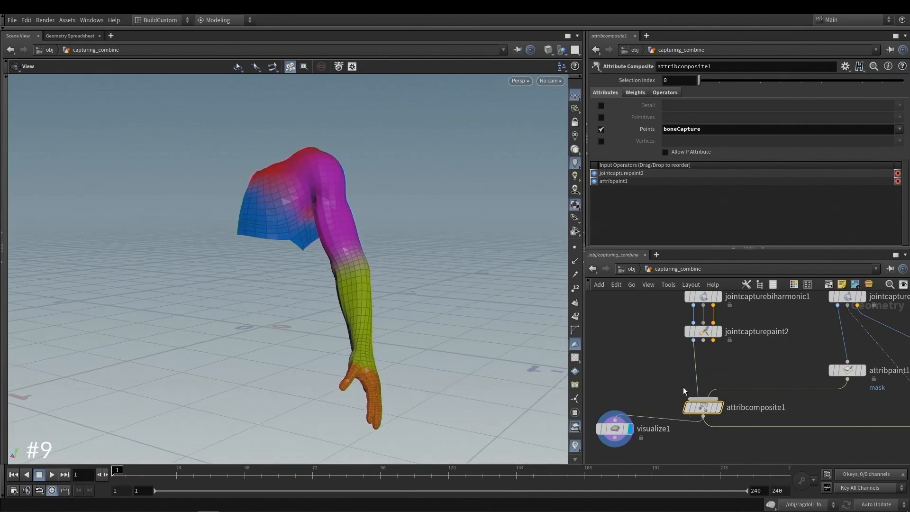
Display attribcomposite1 and review its blend weights, alpha attribute and compositing operation.
click(720, 407)
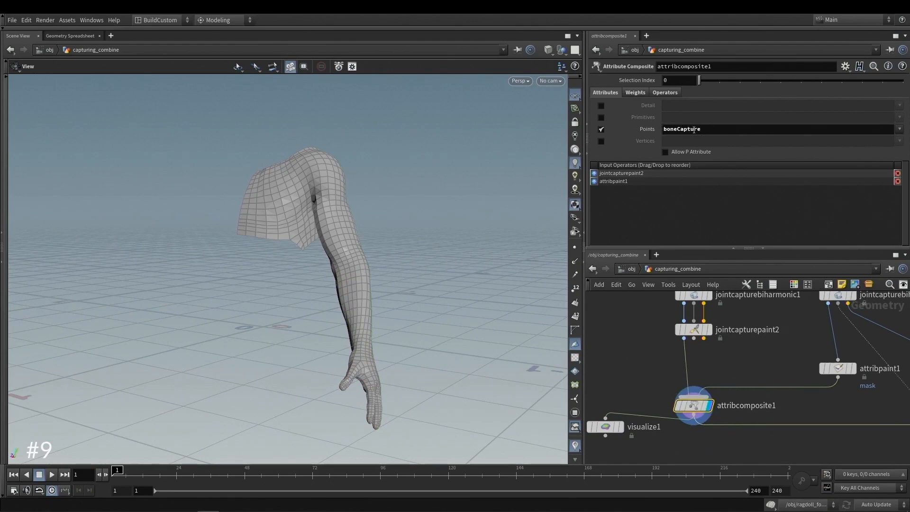
click(635, 92)
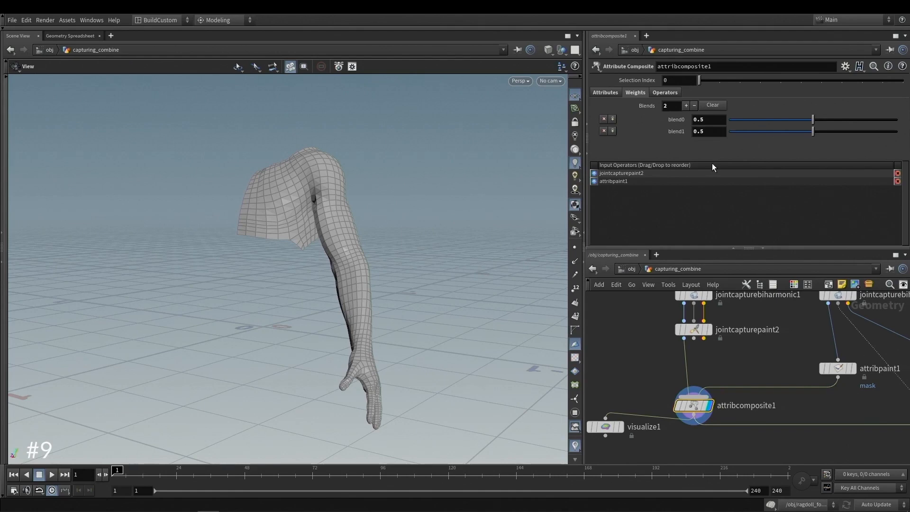
click(667, 95)
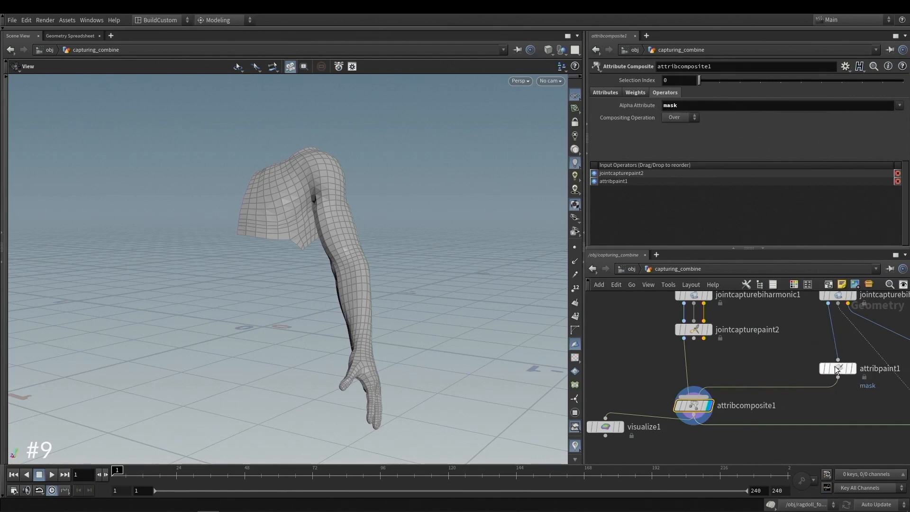
Display jointdeform1 and scrub forward from frame 1 to check how the arm deforms with the combined capture.
scroll(745, 362, down, 3)
middle_drag(895, 425, 802, 398)
click(801, 391)
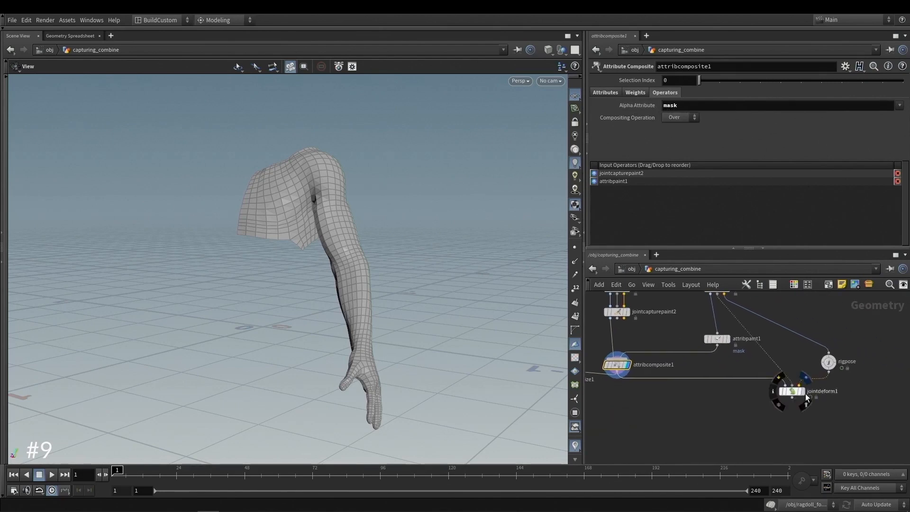
drag(118, 471, 188, 470)
mouse_move(312, 252)
mouse_down()
mouse_move(349, 249)
mouse_move(324, 245)
mouse_up()
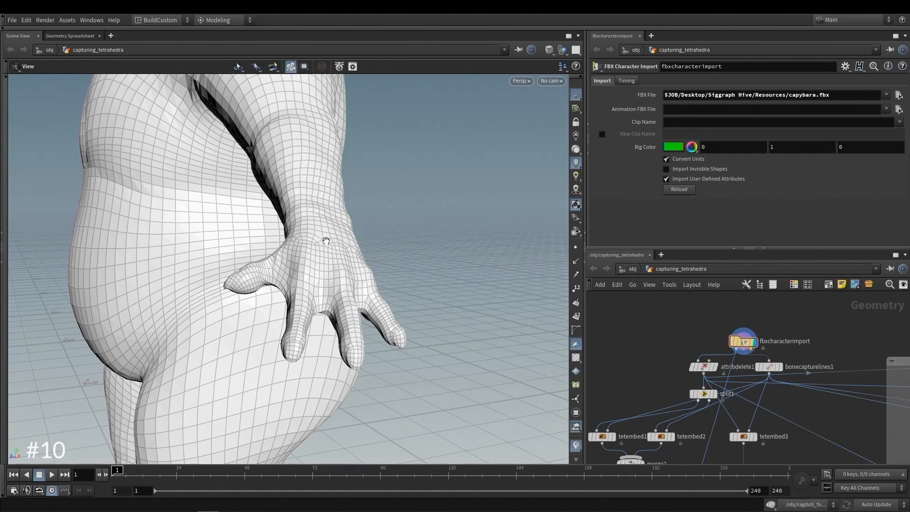
In the capturing_tetrahedra network, select and display stash2 and examine the character's tetrahedral mesh, including the hand.
middle_drag(682, 364, 677, 353)
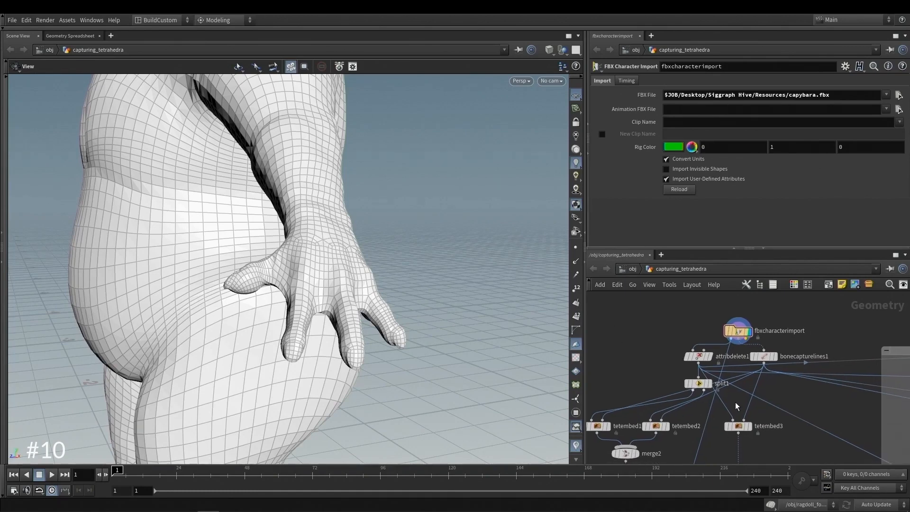
middle_drag(734, 402, 731, 367)
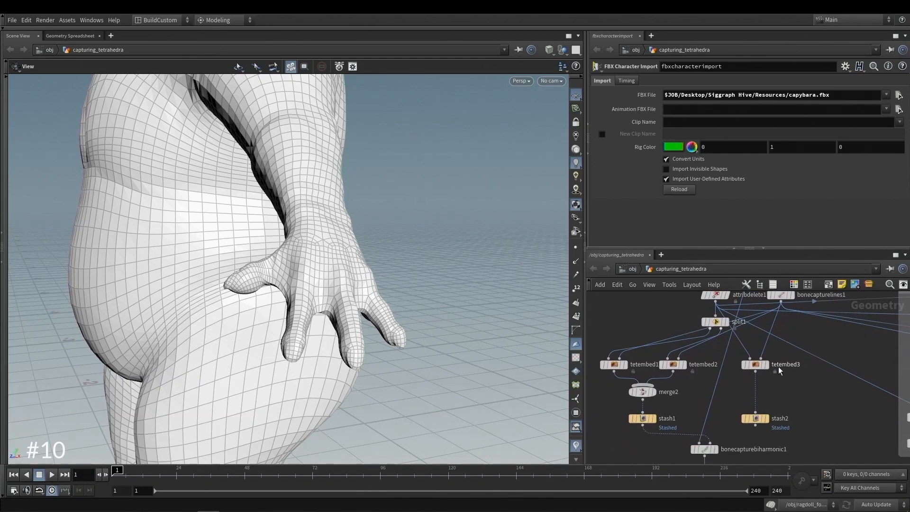
middle_drag(748, 388, 733, 374)
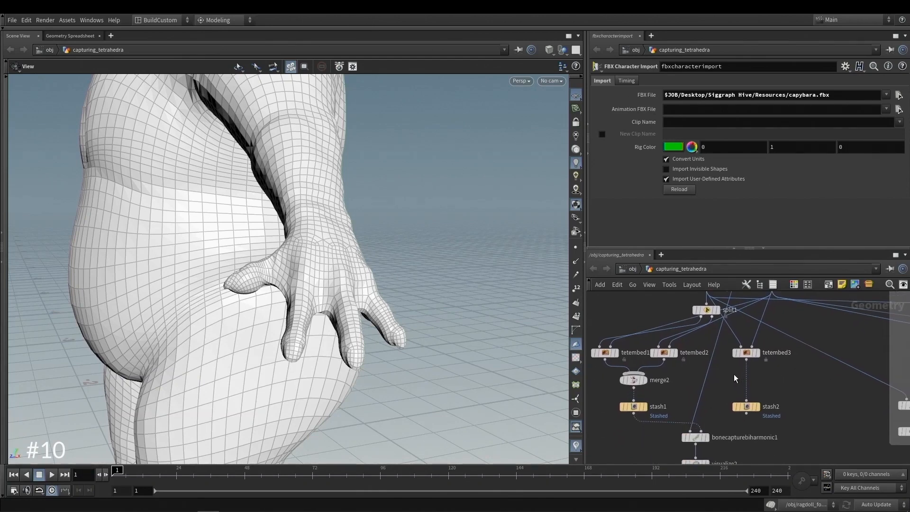
scroll(733, 374, up, 3)
click(773, 418)
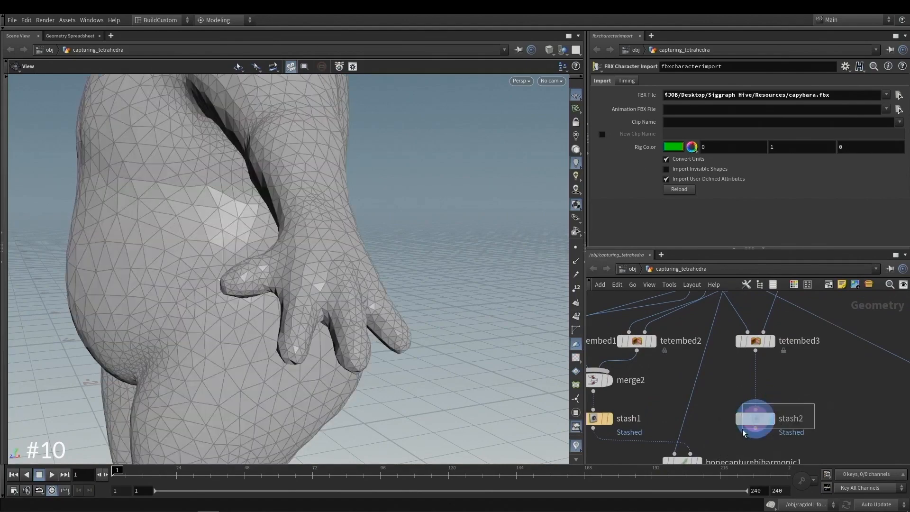
right_drag(285, 276, 256, 265)
drag(256, 266, 254, 205)
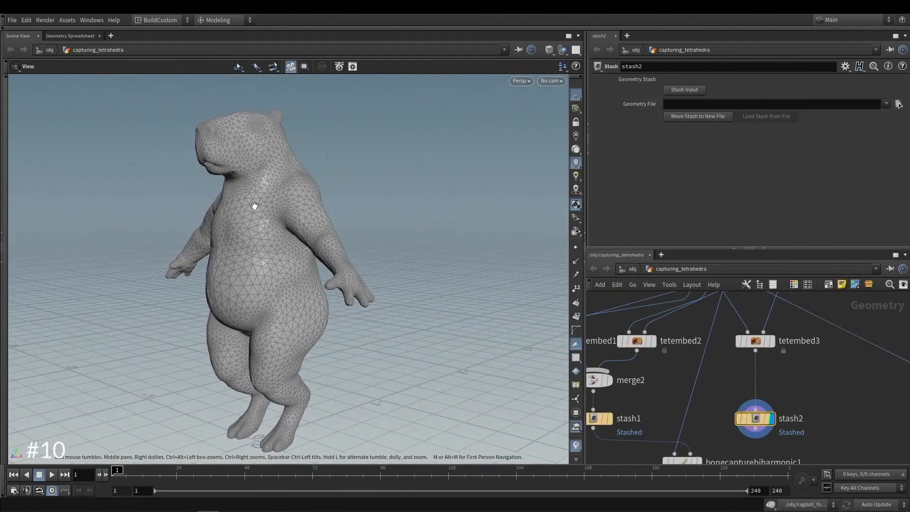
right_drag(294, 238, 369, 243)
scroll(806, 399, up, 2)
Connect stash2 to bonecapturebiharmonic1's second input and display bonecapturebiharmonic1.
middle_drag(756, 437, 758, 398)
scroll(807, 330, down, 2)
middle_drag(807, 331, 757, 418)
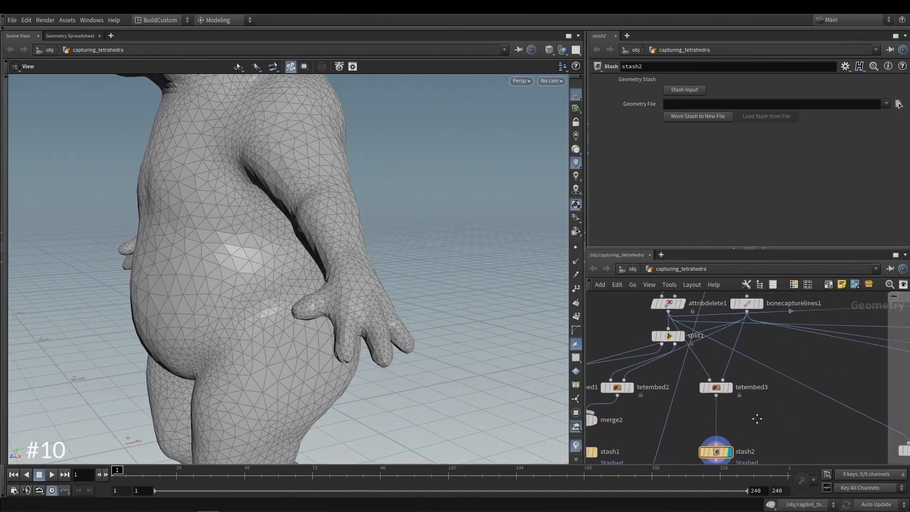
middle_drag(721, 455, 755, 382)
scroll(750, 396, up, 3)
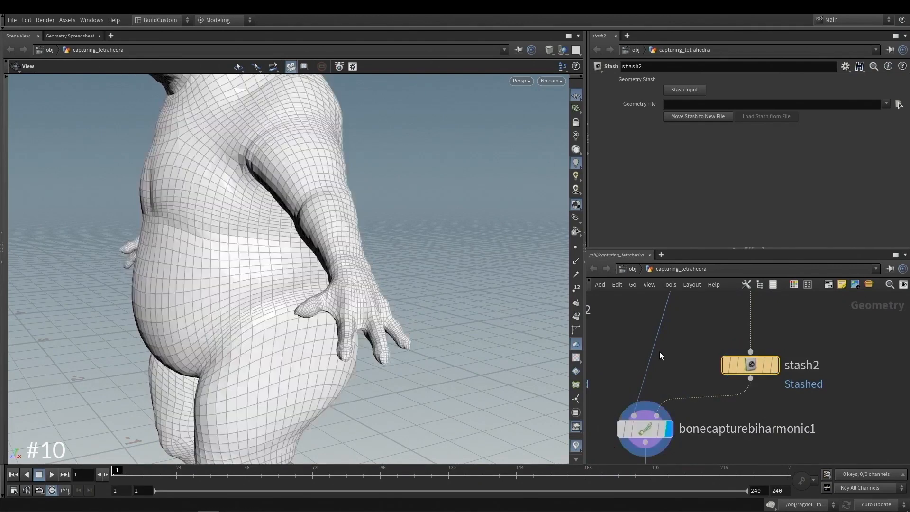
Select and display visualize2, and examine the capture weights around the hand and forearm produced with stash2.
middle_drag(659, 352, 681, 287)
click(690, 418)
click(668, 419)
drag(367, 316, 297, 308)
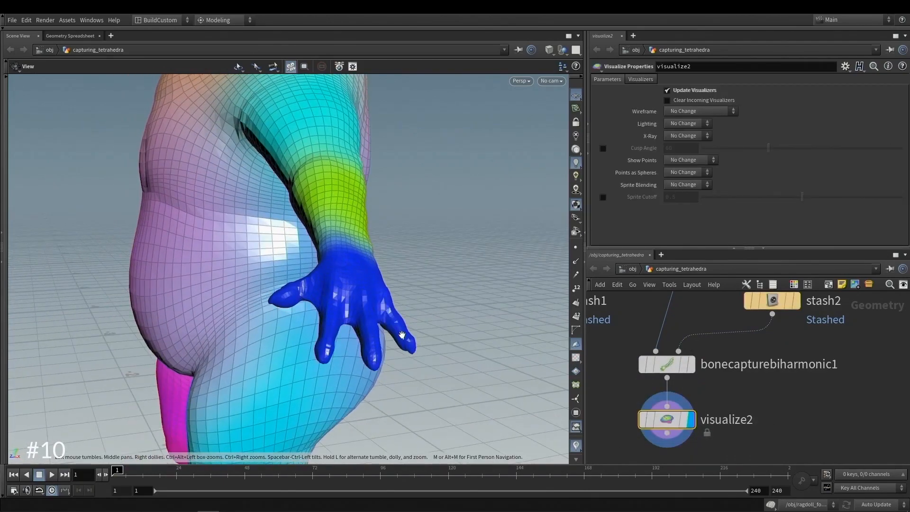
drag(358, 285, 380, 244)
drag(443, 244, 374, 277)
Select and display split1 and examine the hand geometry it separates from the body.
scroll(711, 379, down, 6)
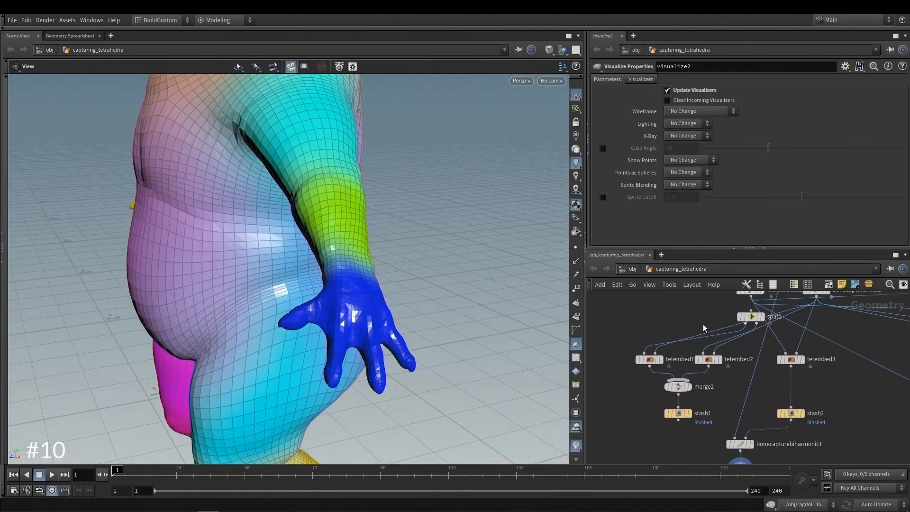
scroll(706, 313, up, 2)
click(774, 322)
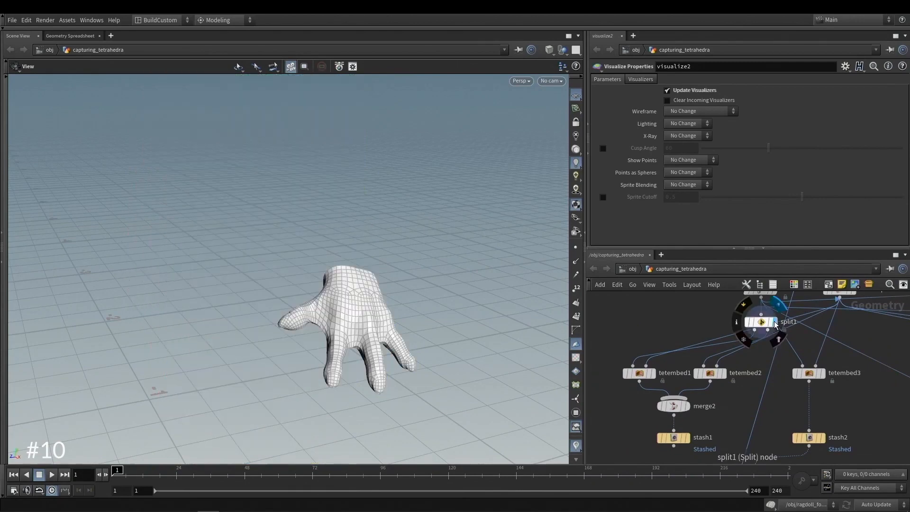
click(763, 322)
drag(304, 332, 384, 360)
drag(301, 344, 367, 315)
middle_drag(698, 335, 694, 333)
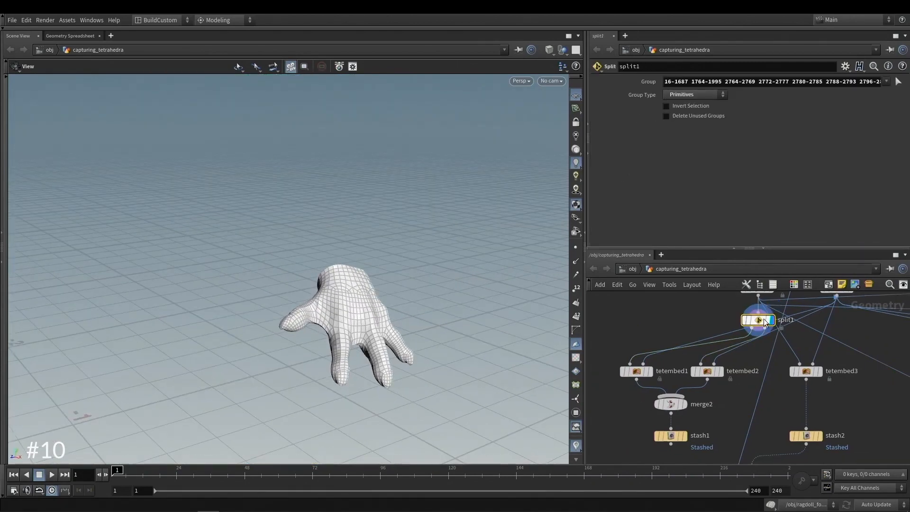
Display merge2 and then stash1, and examine the tetrahedral density at the hand and wrist.
mouse_move(688, 406)
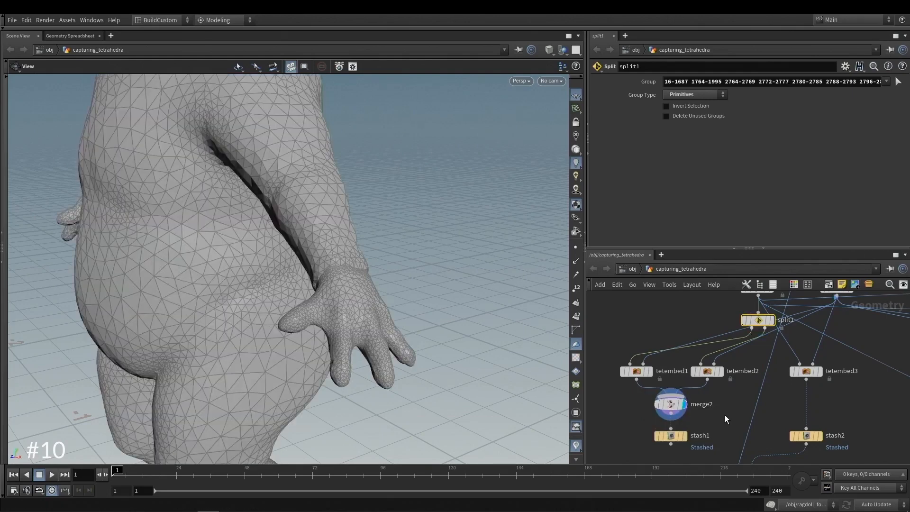
scroll(349, 300, up, 3)
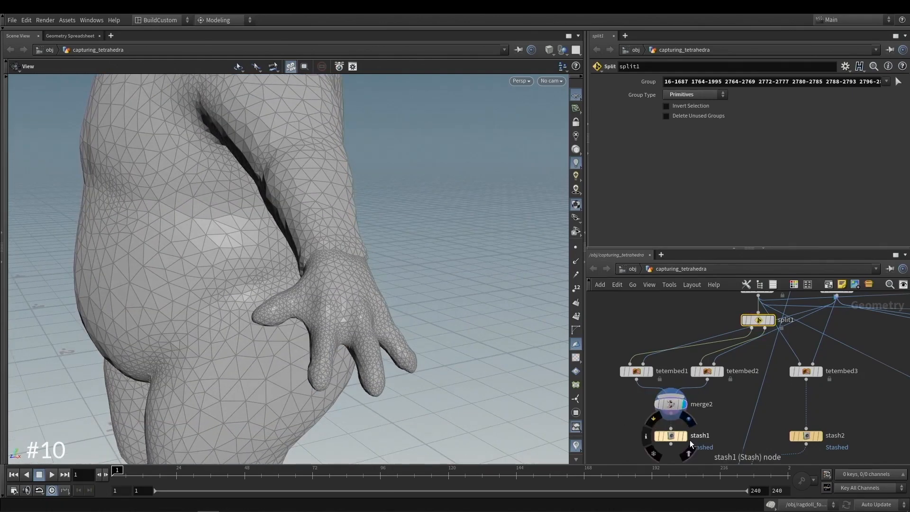
click(684, 435)
drag(341, 308, 326, 284)
right_drag(270, 247, 377, 293)
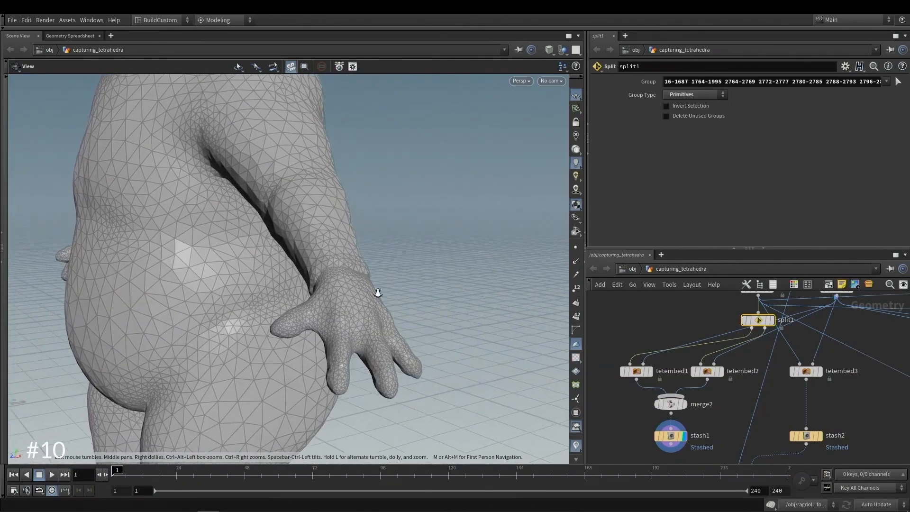
drag(377, 293, 343, 253)
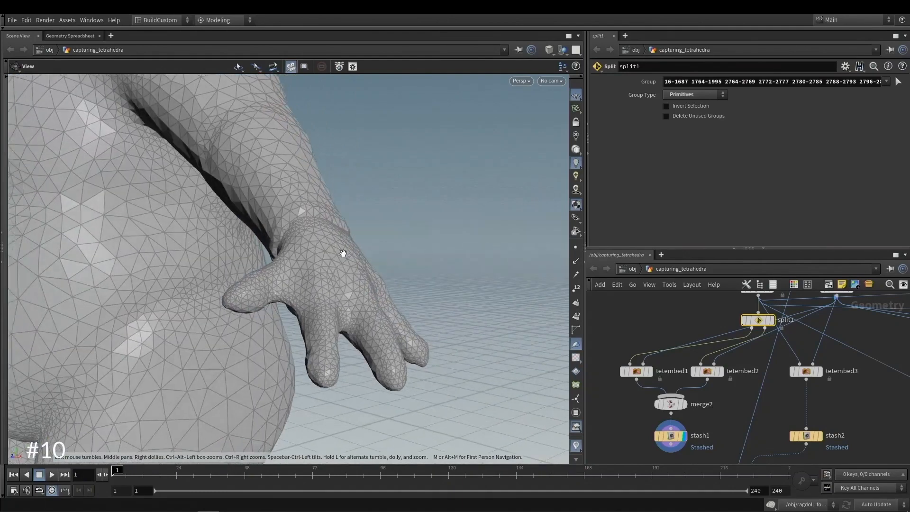
Connect stash1 to bonecapturebiharmonic1's second input and display visualize2 to examine the weights at the wrist.
middle_drag(757, 379, 708, 321)
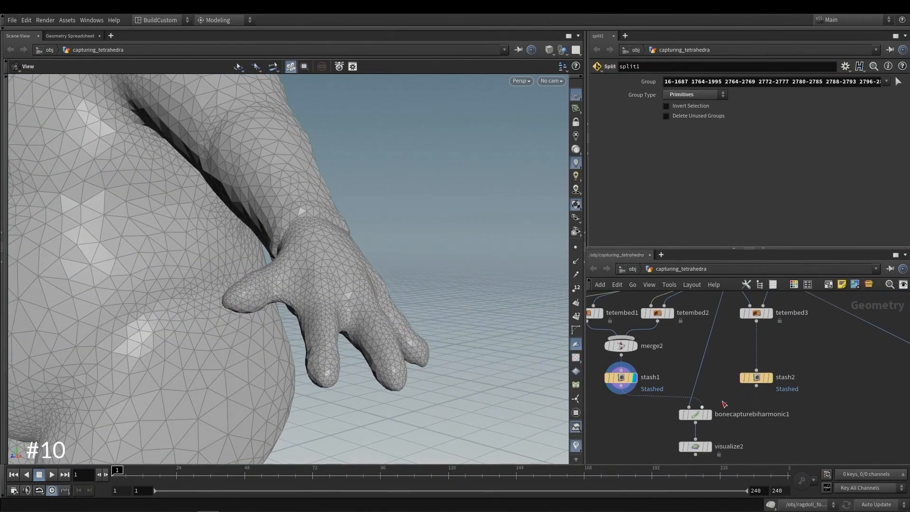
middle_drag(723, 431, 723, 408)
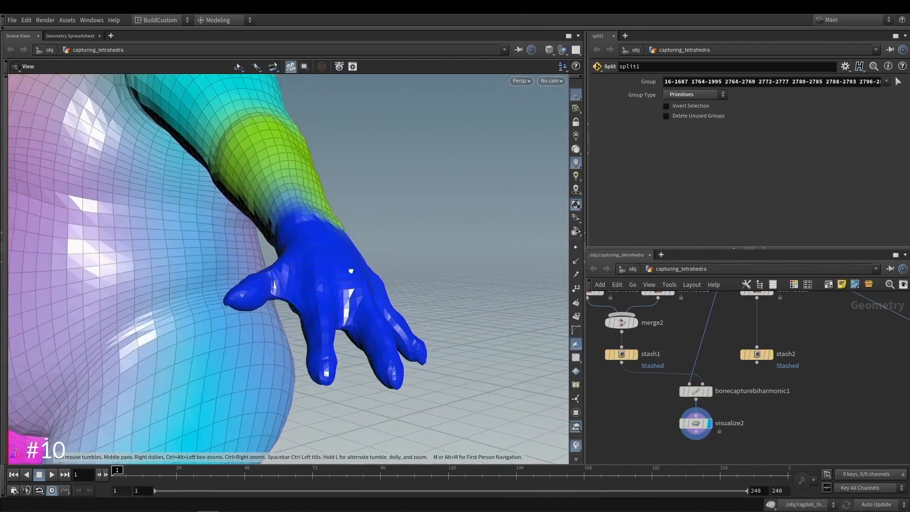
drag(349, 270, 379, 238)
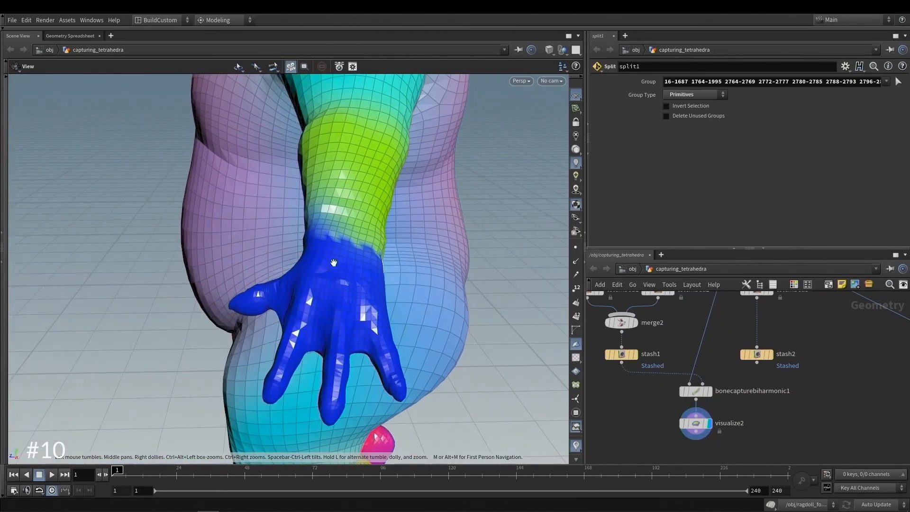
mouse_move(333, 263)
mouse_down()
mouse_move(493, 246)
mouse_move(338, 275)
mouse_up()
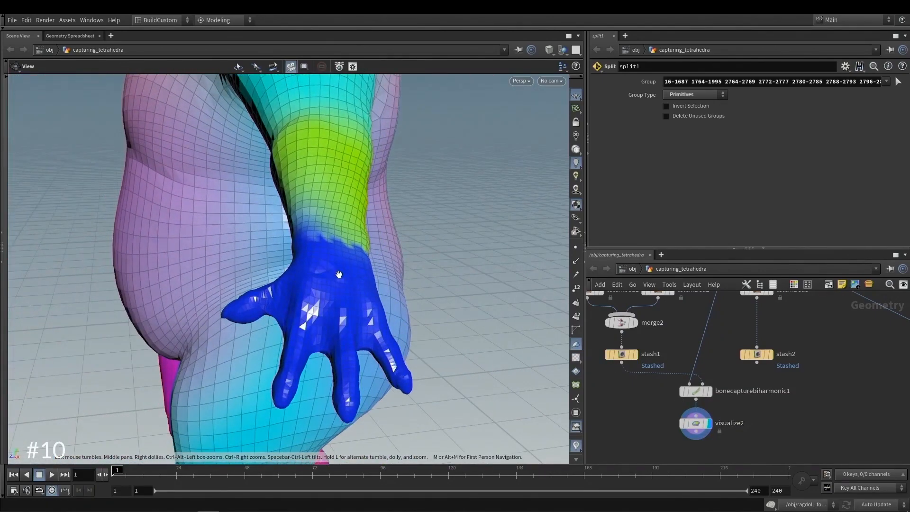
Switch bonecapturebiharmonic1's second input to stash2 and back to stash1 to compare the wrist weights.
click(756, 362)
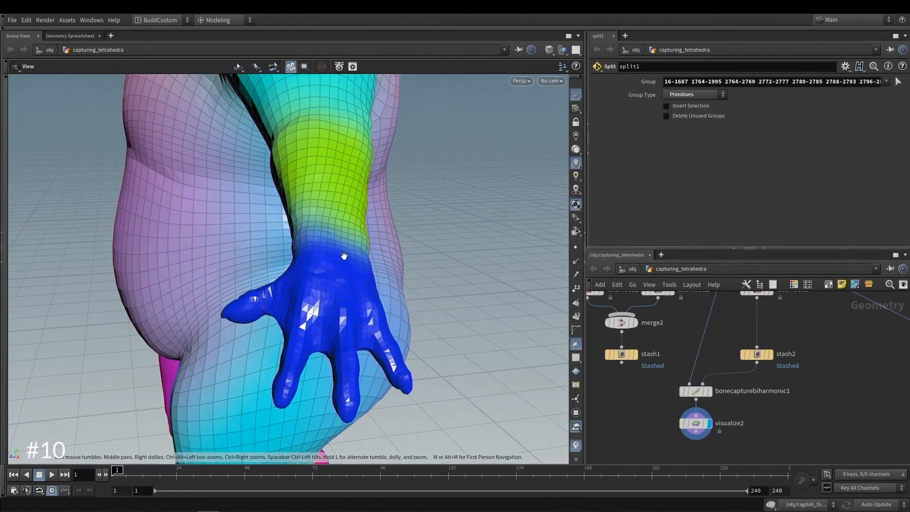
drag(318, 288, 316, 246)
click(621, 363)
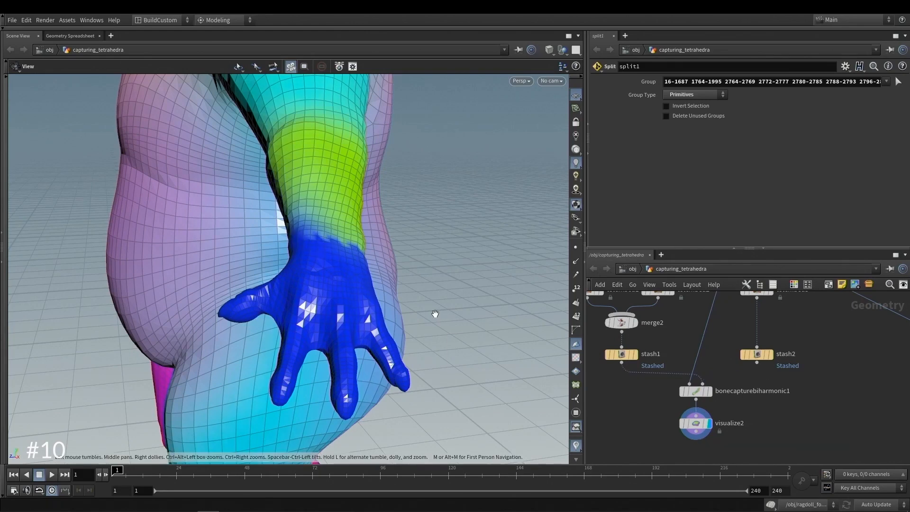
Display tetconform2 below polyreduce2 and examine the reduced tetrahedral mesh around the arm and hand.
key(h)
scroll(728, 396, up, 6)
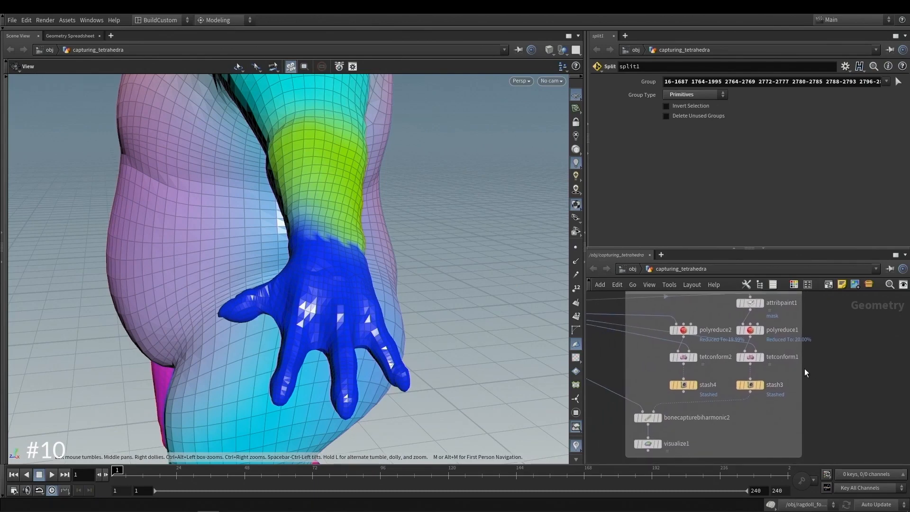
drag(395, 292, 378, 283)
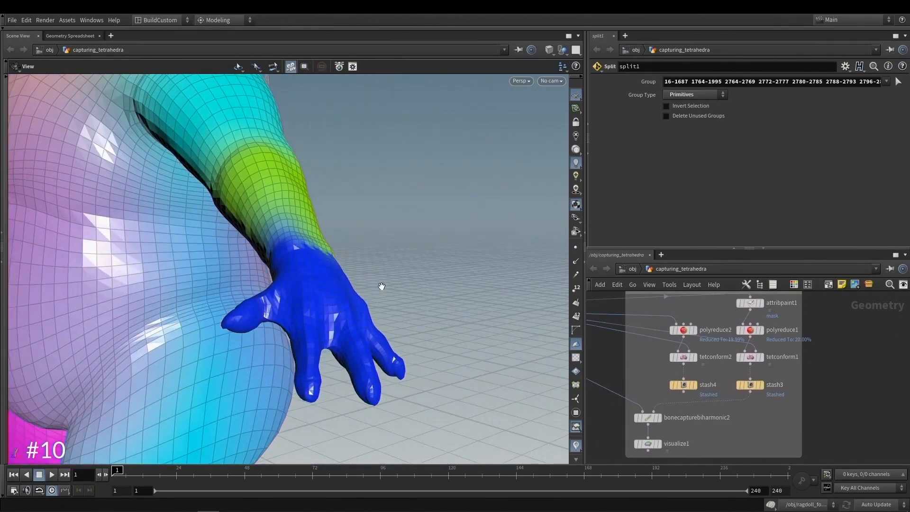
middle_drag(701, 316, 715, 321)
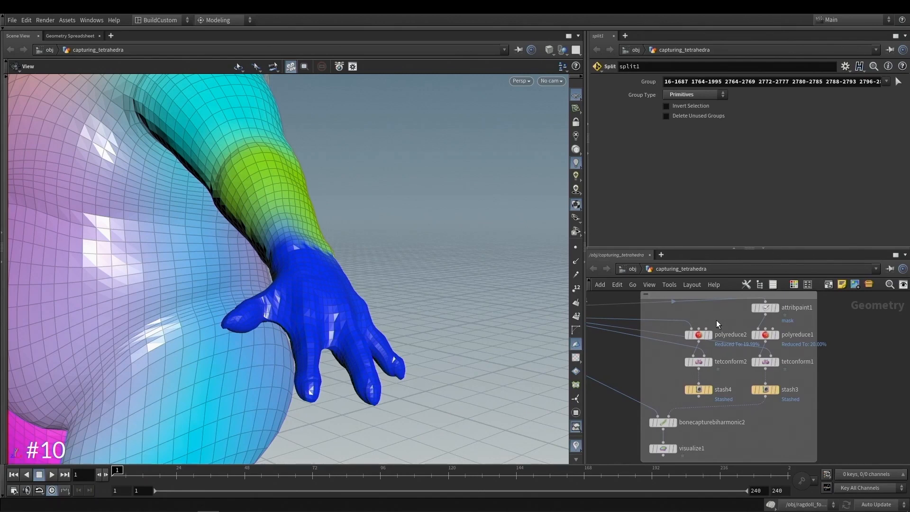
drag(328, 284, 361, 253)
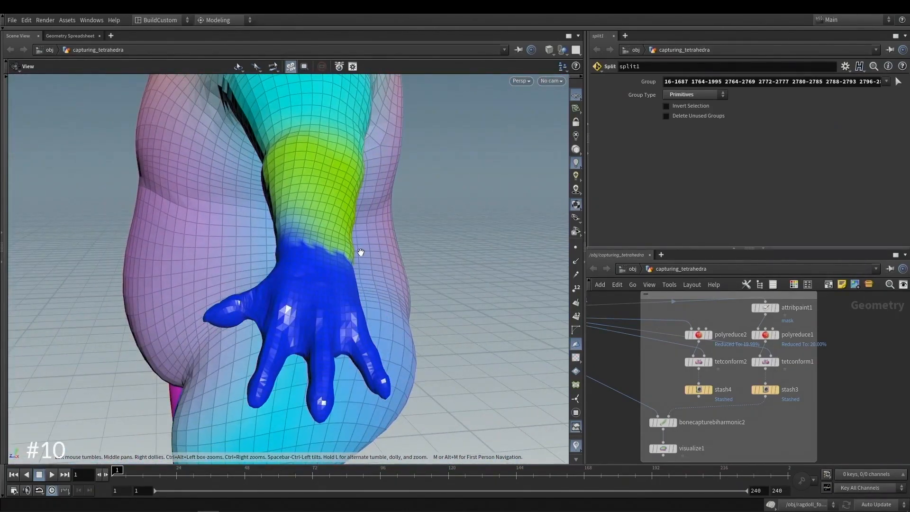
scroll(713, 327, up, 2)
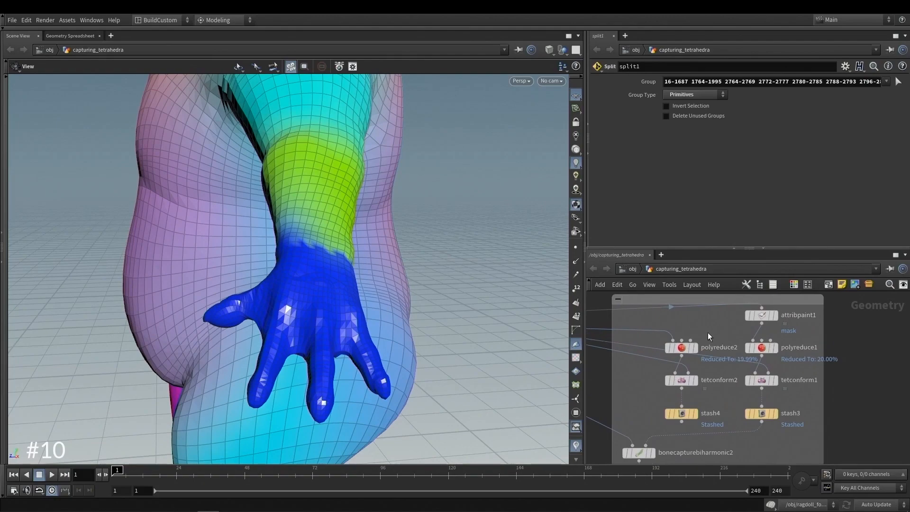
mouse_move(700, 349)
scroll(678, 374, up, 3)
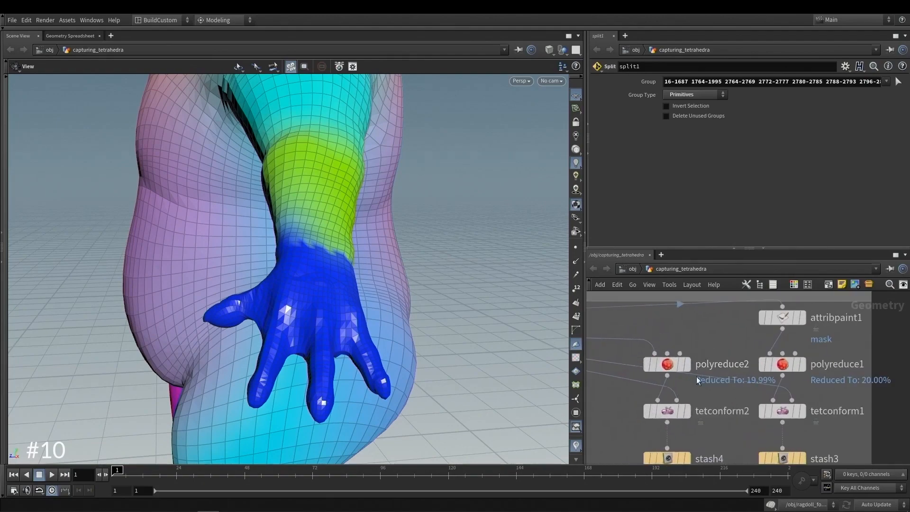
click(688, 410)
drag(270, 334, 360, 311)
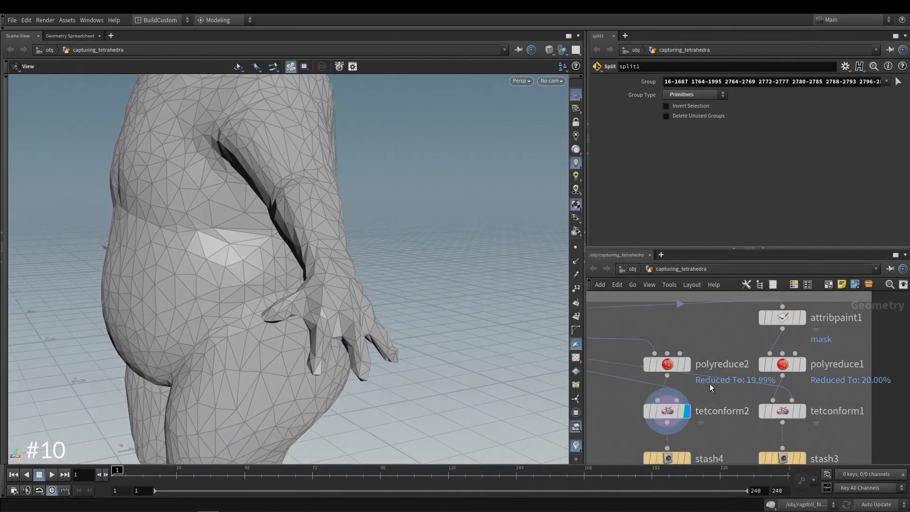
Display polyreduce2, open its parameters and examine the uniformly reduced mesh around the arm and hand.
click(686, 364)
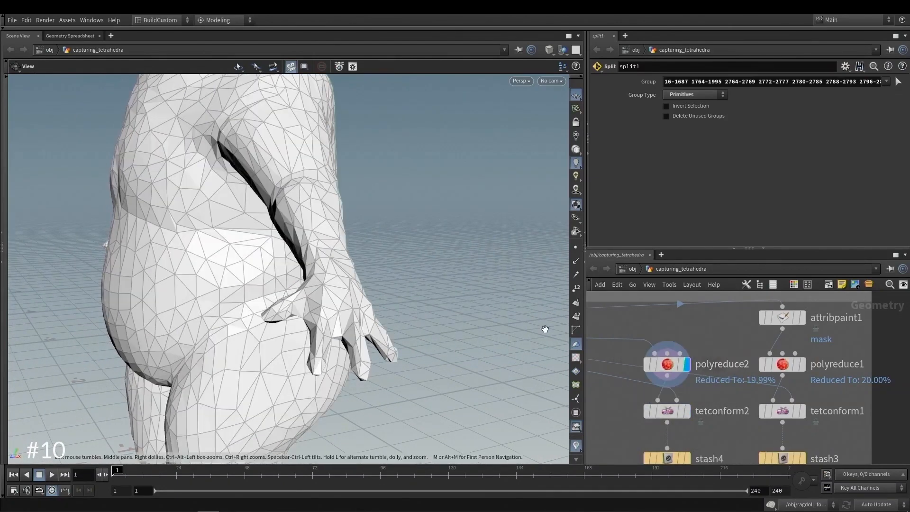
drag(378, 314, 382, 309)
right_drag(374, 249, 156, 294)
right_drag(308, 273, 180, 286)
click(666, 363)
drag(314, 260, 270, 265)
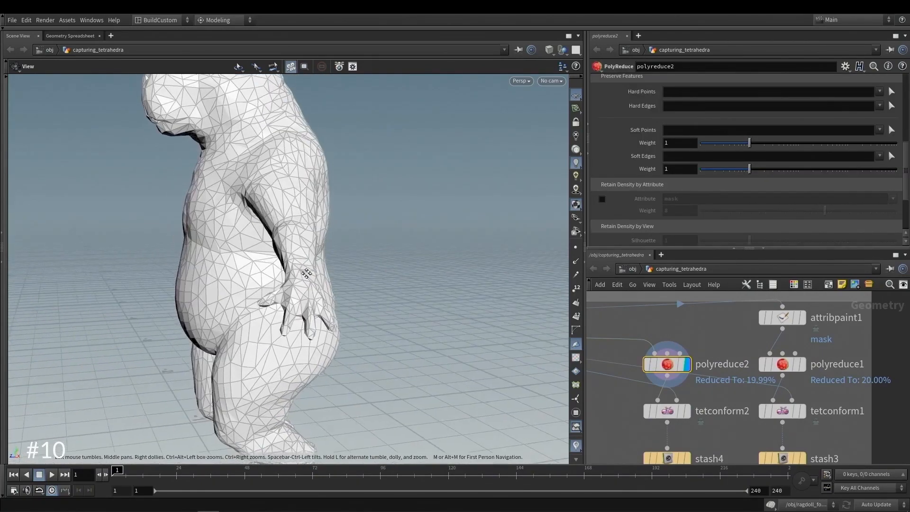
right_drag(270, 265, 309, 272)
drag(309, 272, 288, 280)
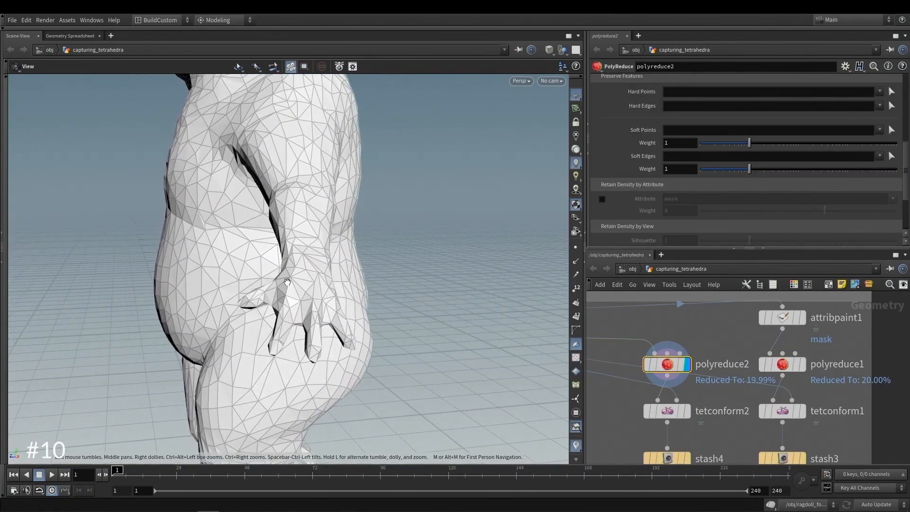
Display polyreduce1, open its parameters and examine the mesh density it retains at the hand through the mask attribute.
click(802, 365)
click(786, 364)
right_drag(332, 265, 266, 270)
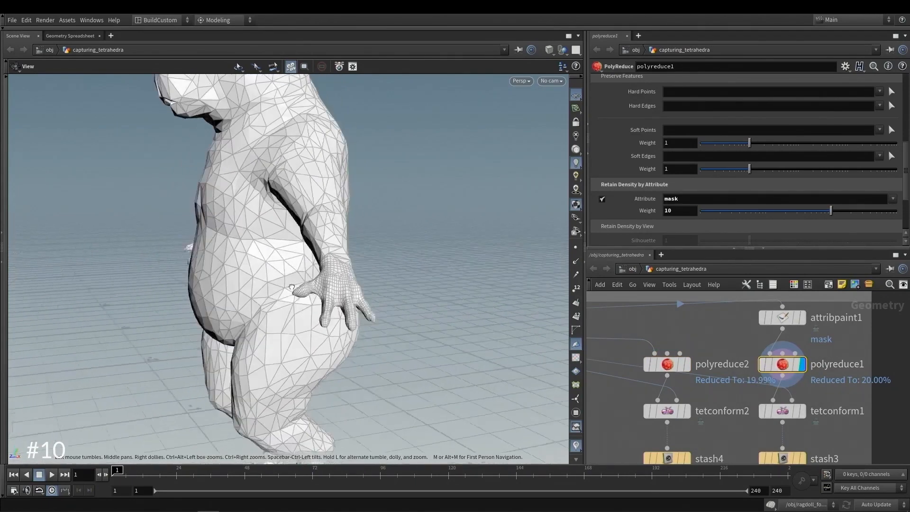
drag(266, 270, 297, 283)
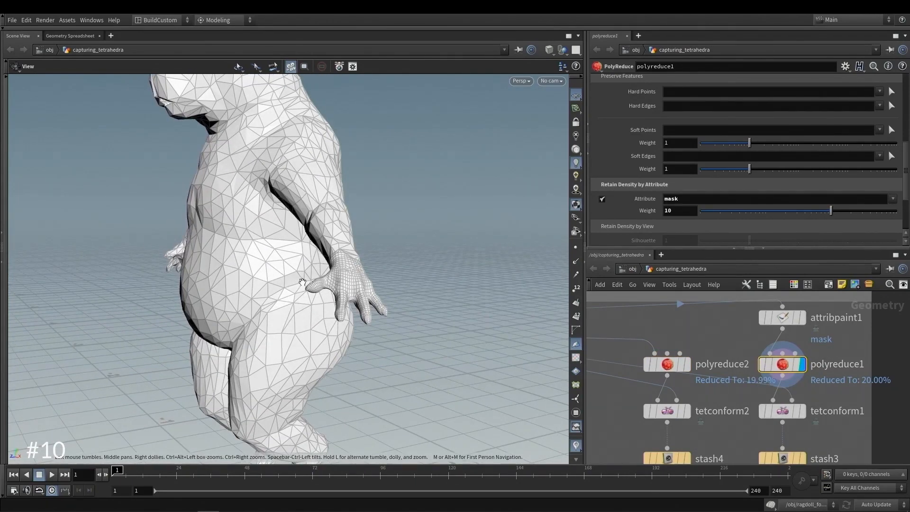
right_drag(303, 282, 350, 296)
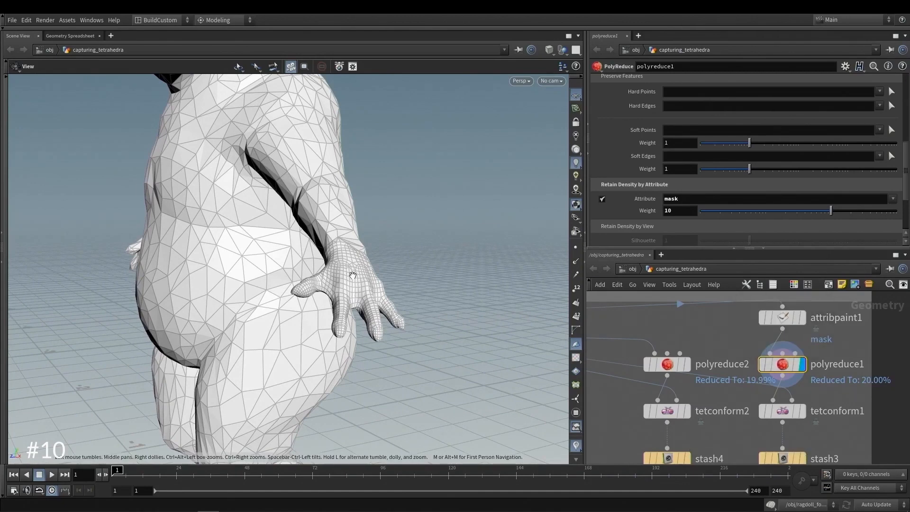
drag(351, 281, 355, 277)
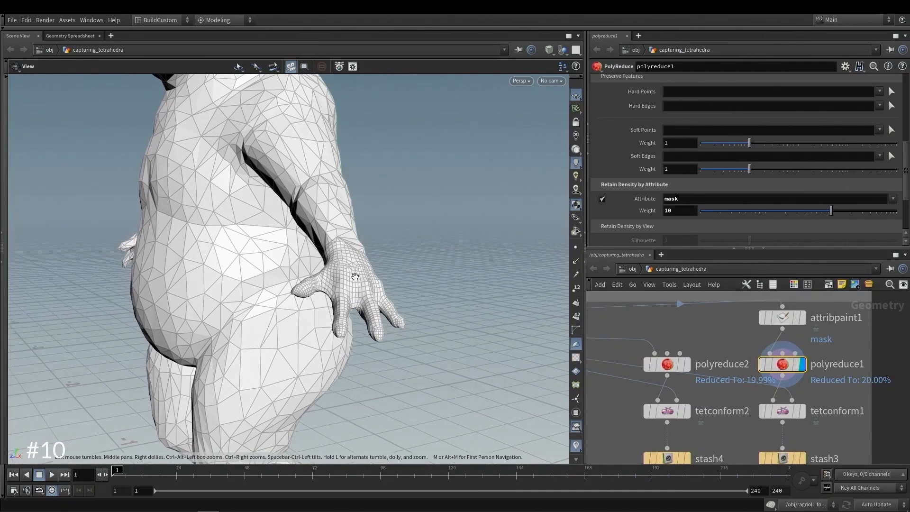
drag(355, 276, 378, 277)
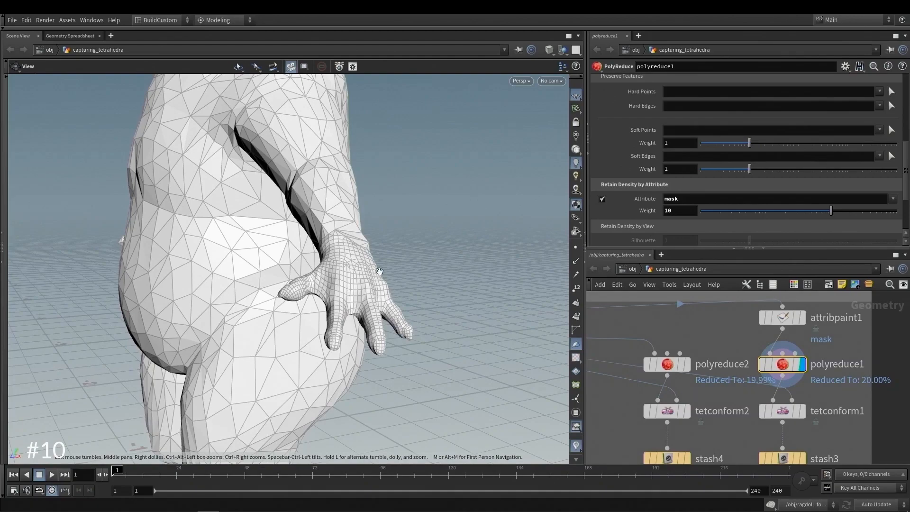
right_drag(128, 175, 216, 340)
drag(304, 175, 317, 189)
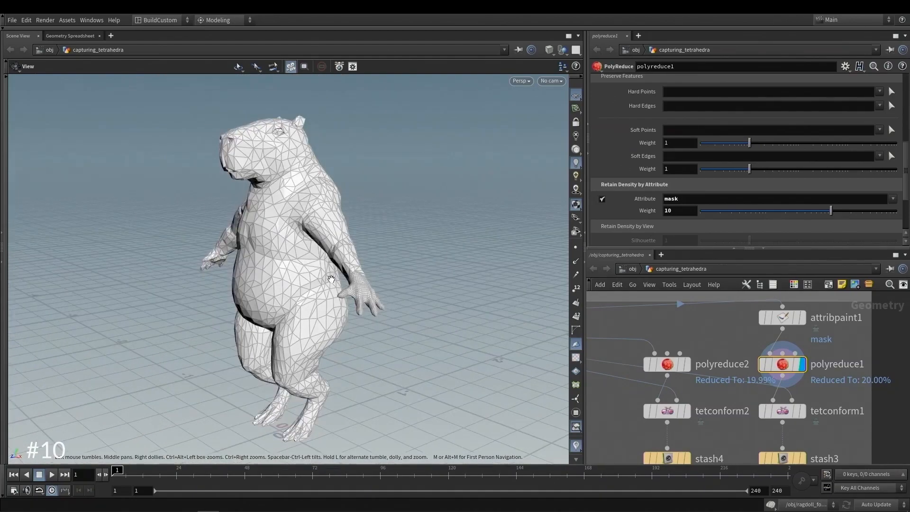
right_drag(331, 278, 450, 313)
middle_drag(451, 313, 411, 250)
drag(364, 318, 387, 270)
Display tetconform1 and then tetconform2 to compare their tetrahedral meshes at the hand.
middle_drag(709, 391, 704, 363)
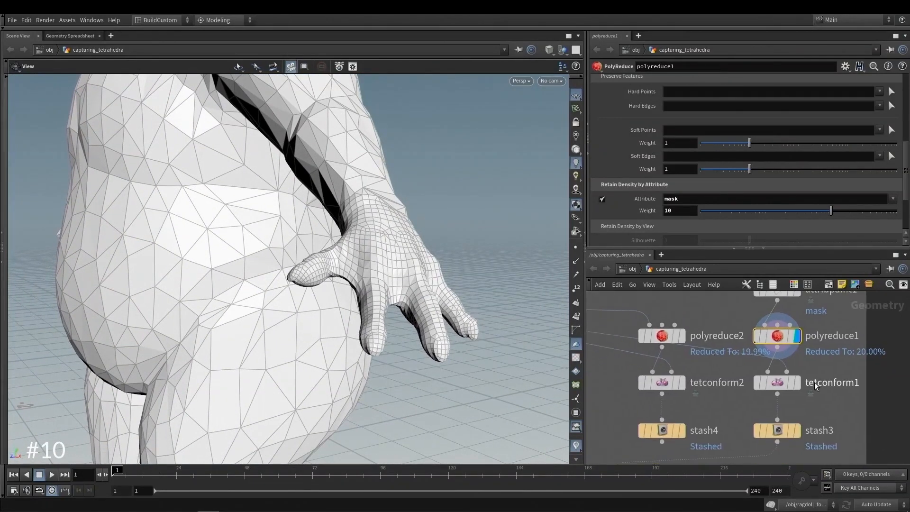
click(797, 382)
drag(376, 251, 345, 261)
click(681, 382)
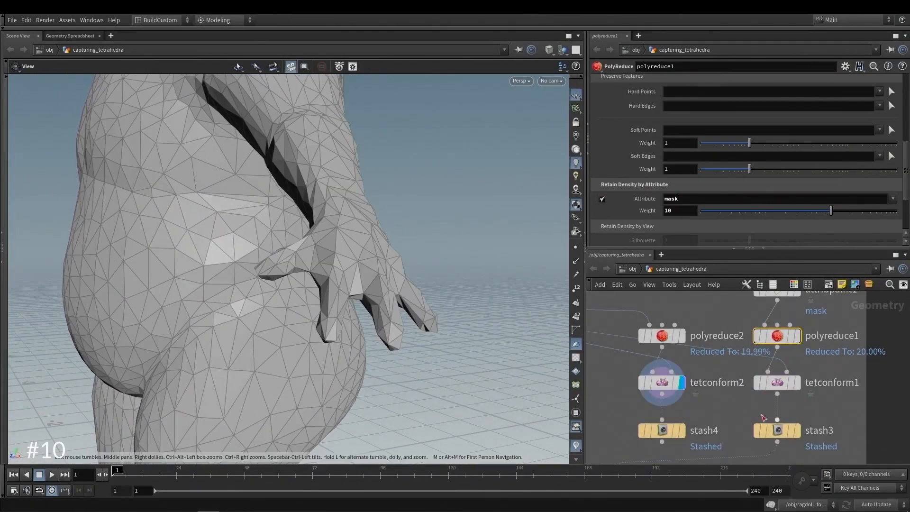
Display visualize1 below bonecapturebiharmonic2 and examine the capture weights at the wrist.
middle_drag(731, 413, 775, 343)
middle_drag(720, 428, 714, 393)
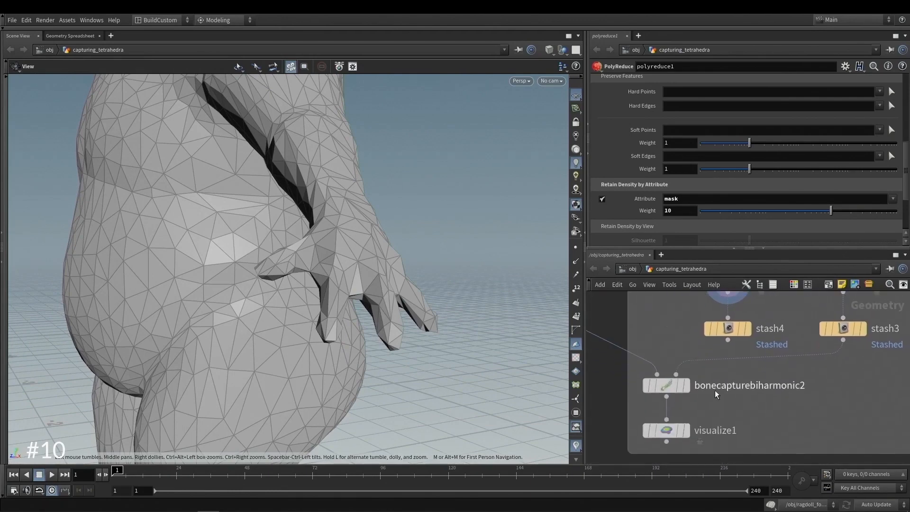
click(685, 430)
middle_drag(860, 313, 834, 351)
scroll(835, 352, down, 2)
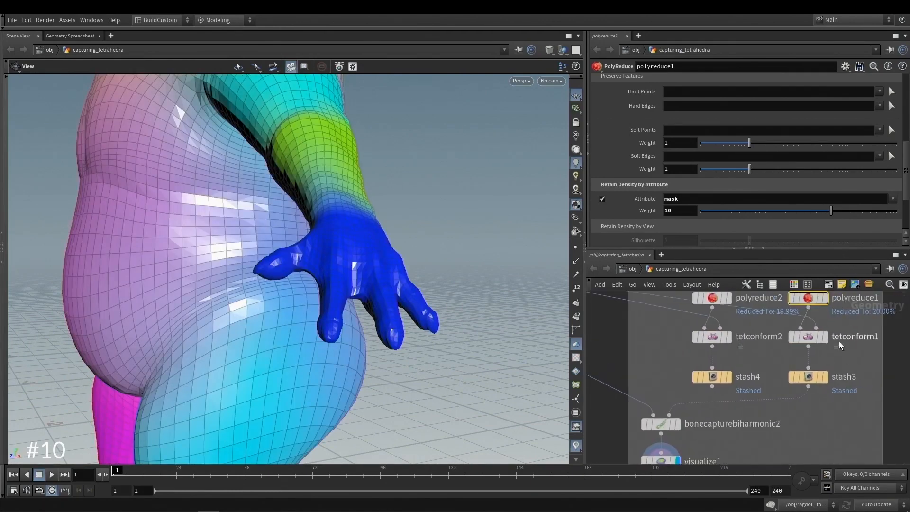
drag(327, 265, 364, 218)
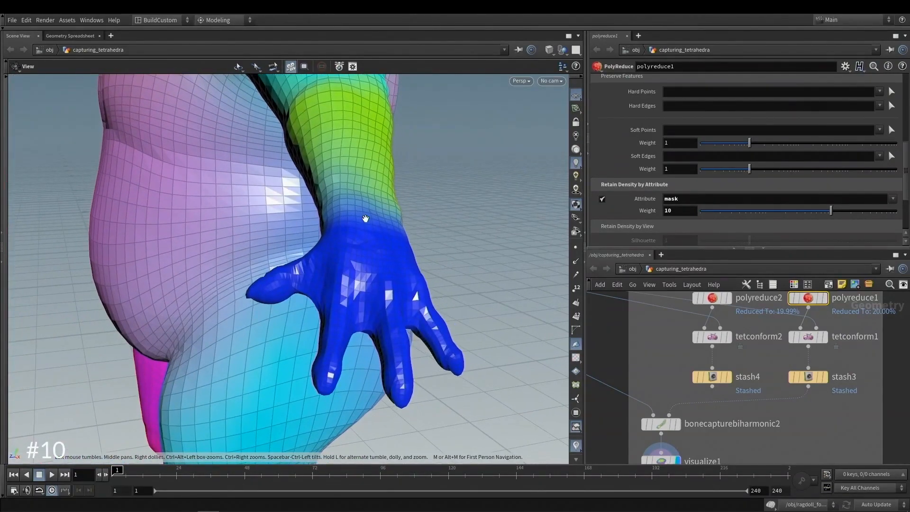
Switch bonecapturebiharmonic2's second input to stash4 and back to stash3 to compare the wrist weights.
click(712, 386)
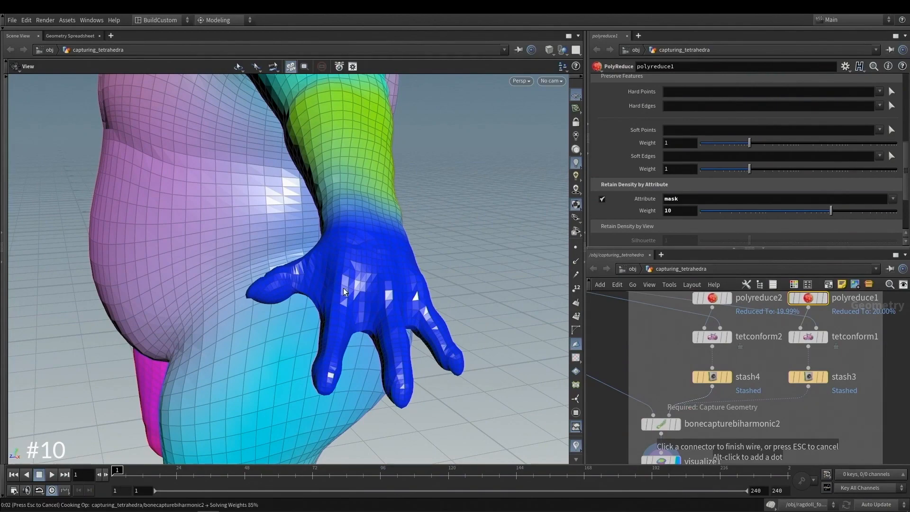
drag(405, 256, 333, 274)
drag(329, 270, 345, 270)
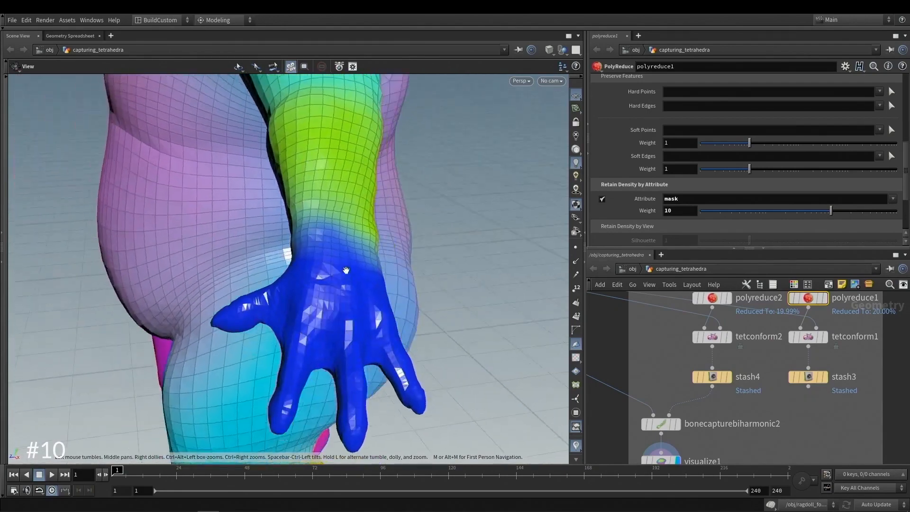
click(809, 386)
click(686, 407)
right_drag(403, 295, 303, 290)
drag(303, 290, 326, 286)
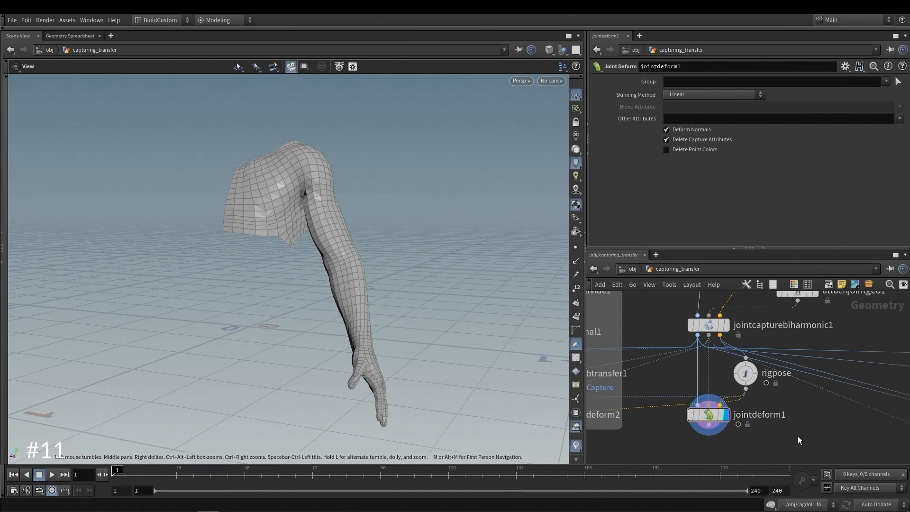
Scrub the arm animation on jointdeform1 in the capturing_transfer network and return to frame 1.
scroll(794, 432, down, 3)
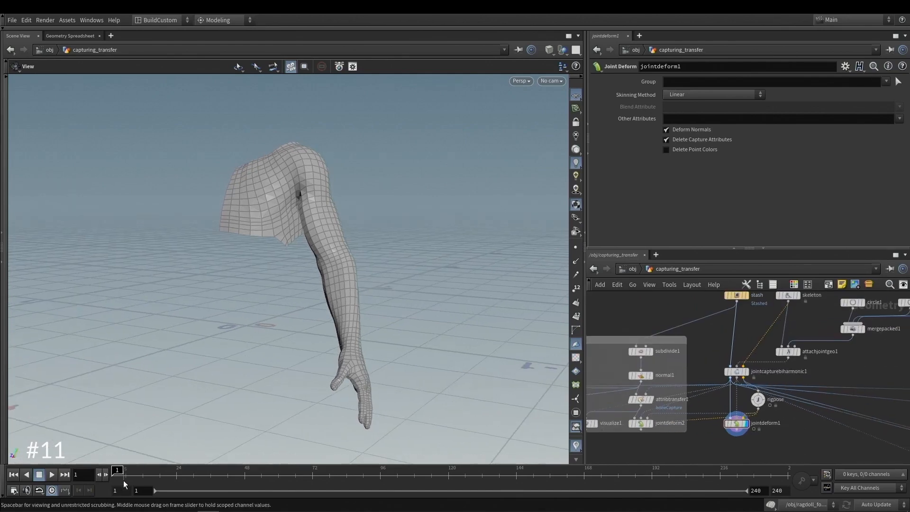
mouse_move(117, 474)
mouse_down()
mouse_move(185, 474)
mouse_move(117, 476)
mouse_up()
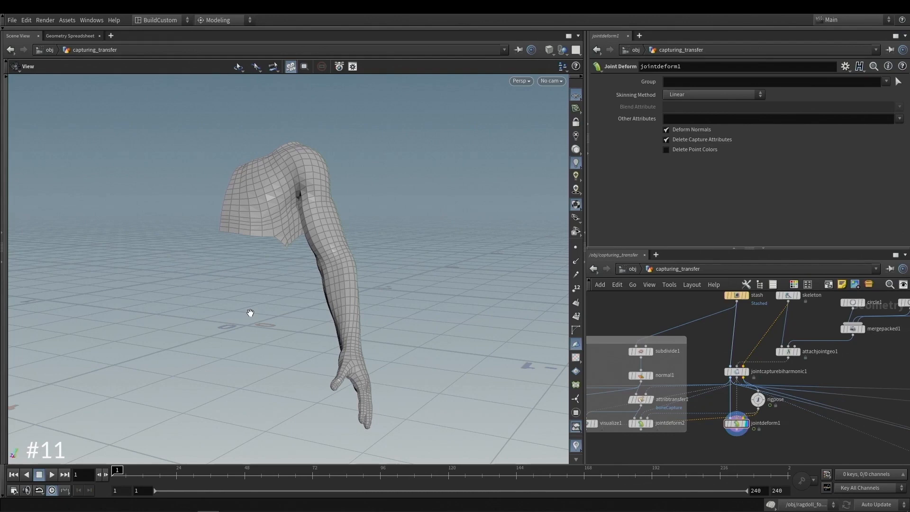
middle_drag(815, 391, 771, 360)
right_drag(771, 360, 787, 362)
middle_drag(790, 366, 797, 372)
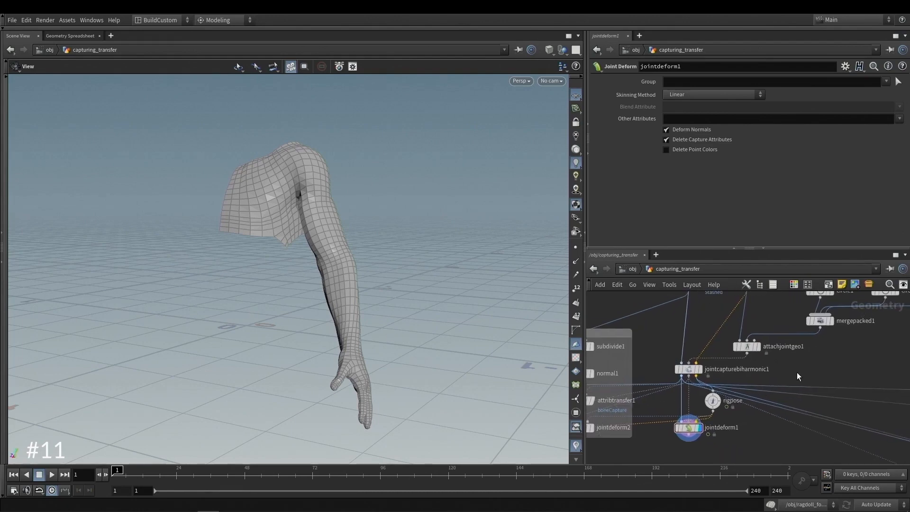
mouse_move(121, 476)
mouse_down()
mouse_move(164, 477)
mouse_move(113, 476)
mouse_up()
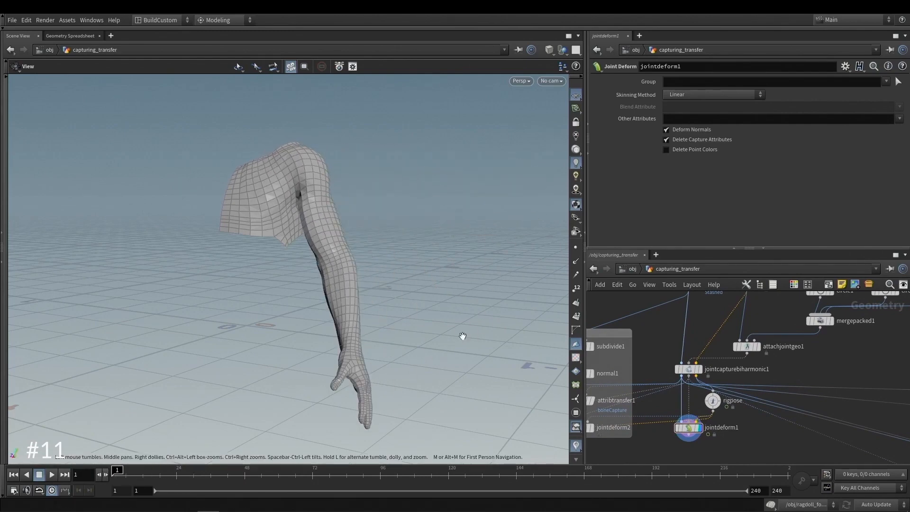
Display normal1 below subdivide1 to view the subdivided high-resolution arm mesh.
scroll(657, 336, down, 3)
middle_drag(660, 337, 710, 353)
scroll(659, 372, up, 4)
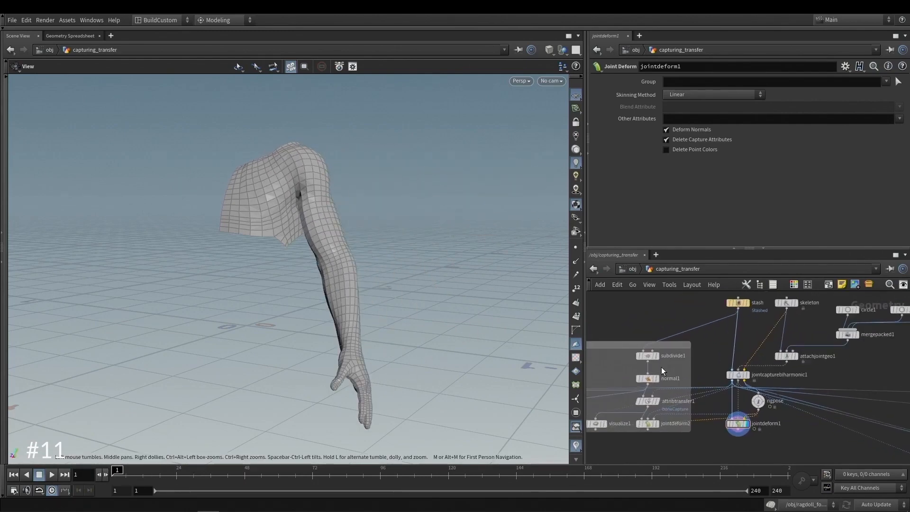
middle_drag(660, 373, 694, 365)
click(692, 370)
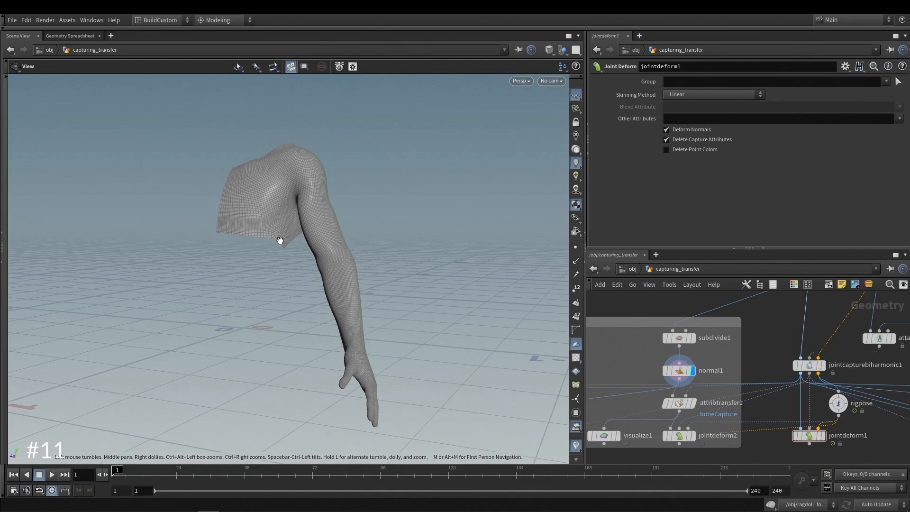
middle_drag(832, 402, 827, 404)
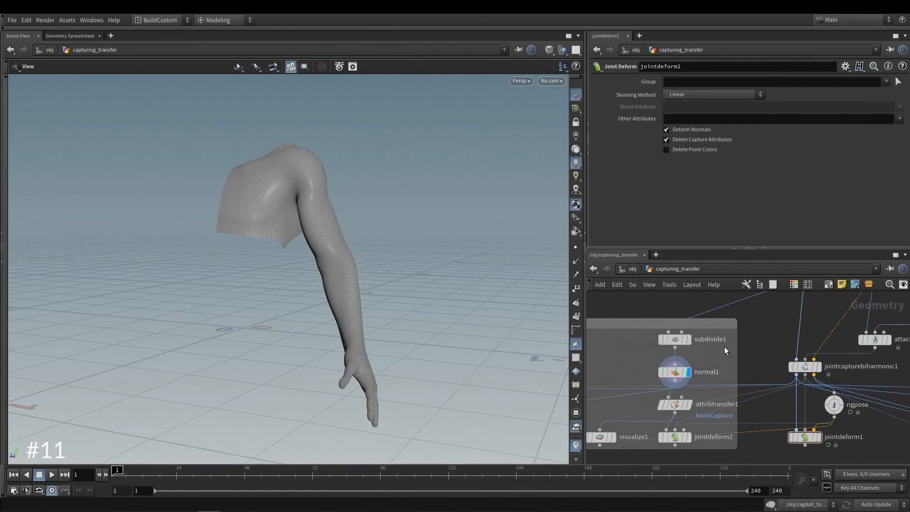
middle_drag(729, 349, 741, 331)
Open attribtransfer1's parameters to examine how the boneCapture attribute is transferred.
mouse_move(698, 391)
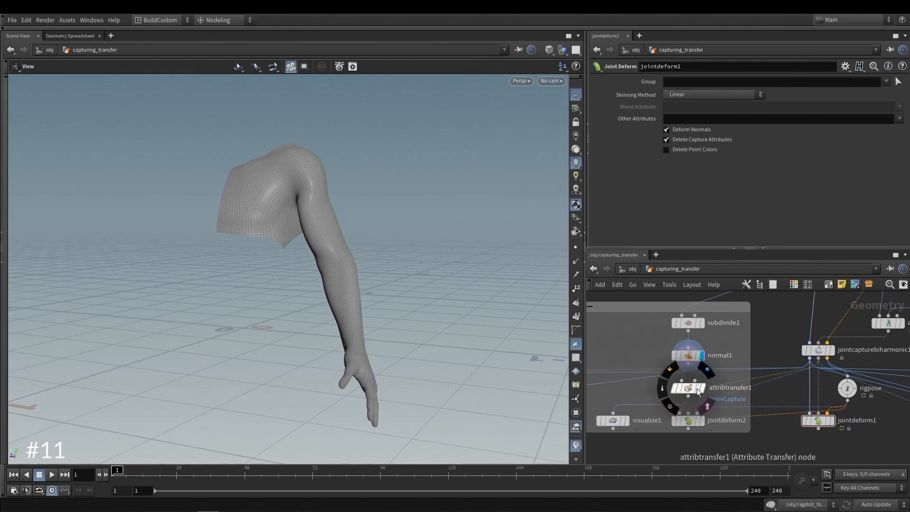
scroll(688, 388, up, 2)
click(688, 388)
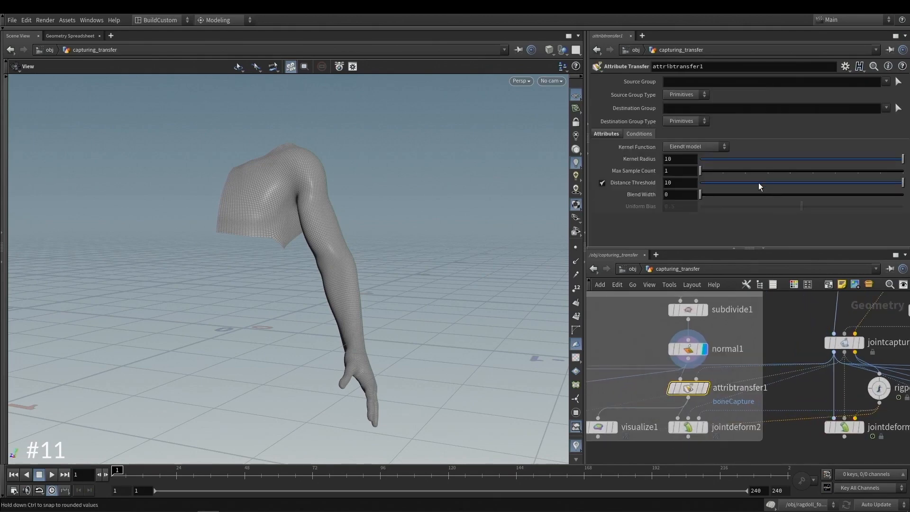
middle_drag(734, 351, 750, 341)
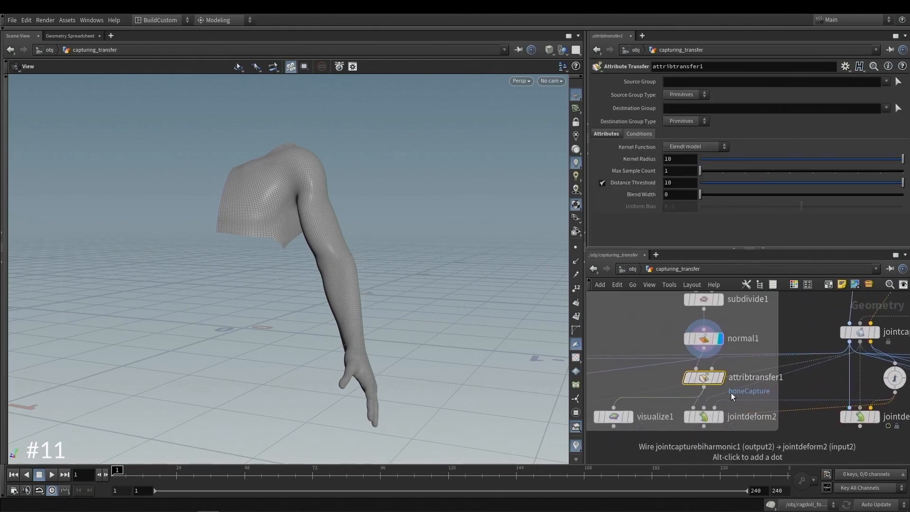
Display jointdeform2, move the animation to frame 28 and examine the deformation around the shoulder, armpit and torso.
click(720, 416)
click(707, 416)
drag(274, 389, 276, 382)
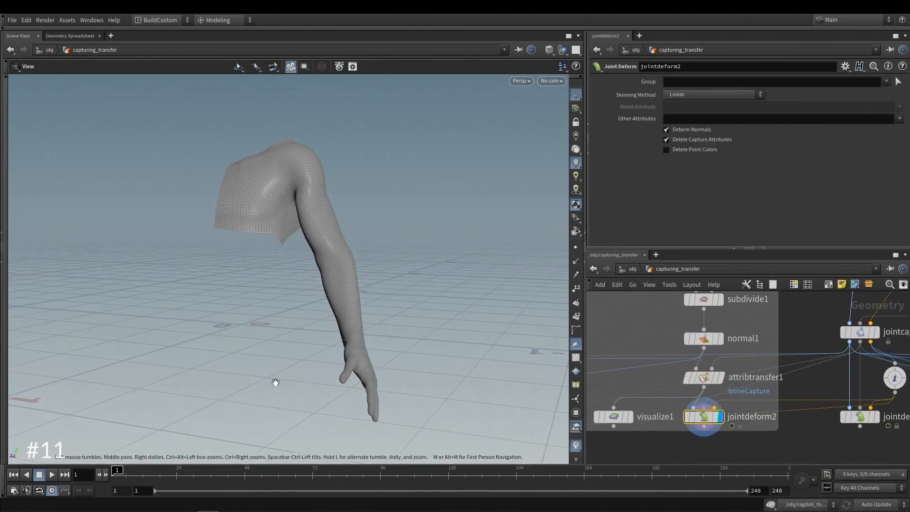
drag(127, 475, 188, 474)
middle_drag(294, 190, 311, 232)
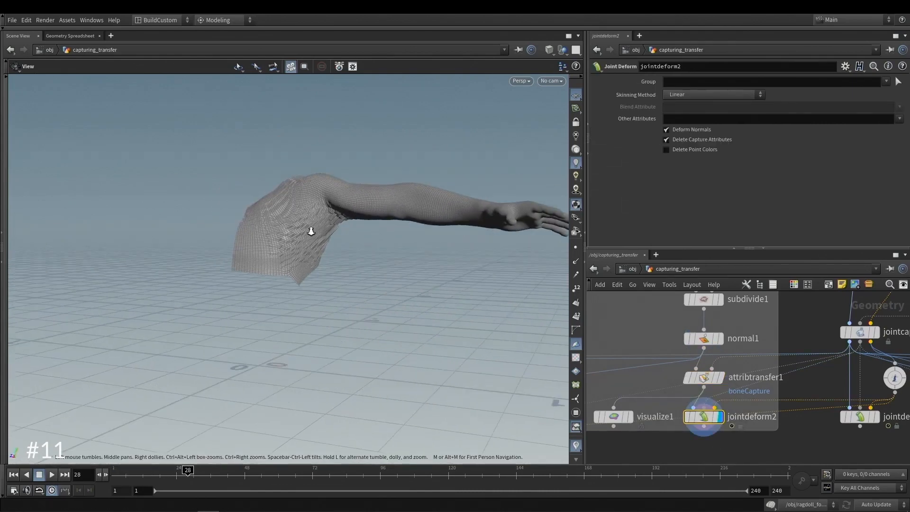
right_drag(310, 231, 334, 215)
middle_drag(406, 228, 340, 246)
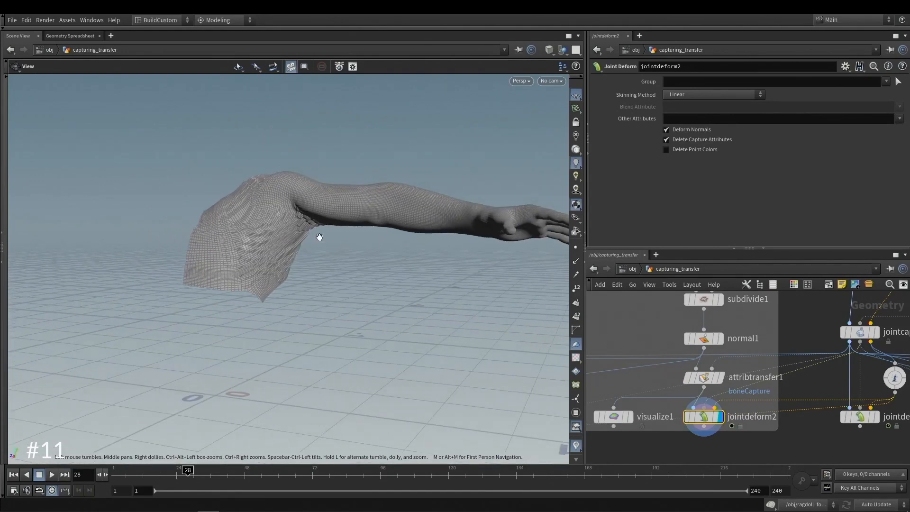
drag(311, 219, 306, 197)
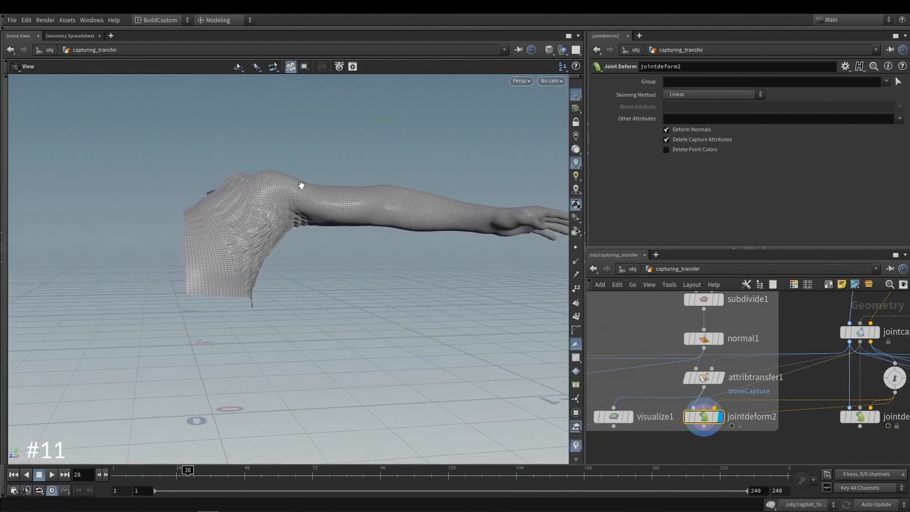
drag(299, 189, 280, 205)
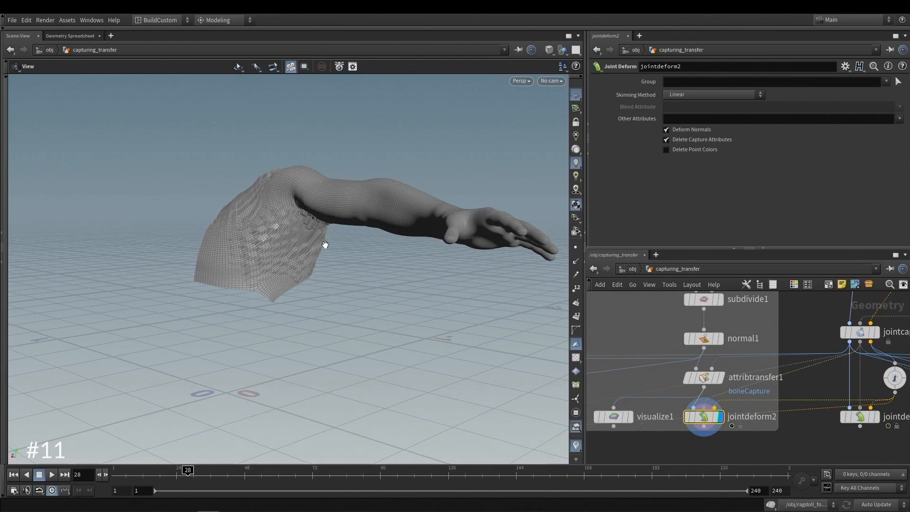
drag(347, 260, 314, 252)
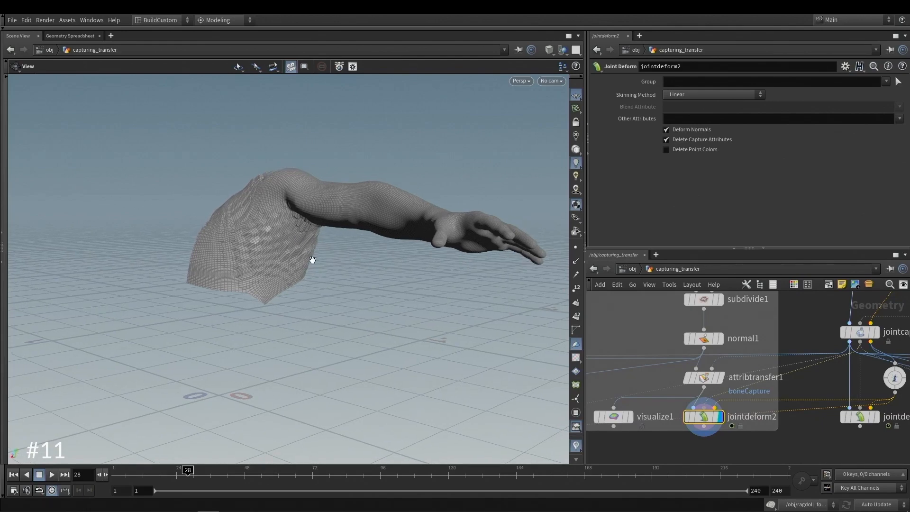
Display tetembed1 to view its tetrahedral arm mesh and open its parameters.
scroll(673, 342, down, 3)
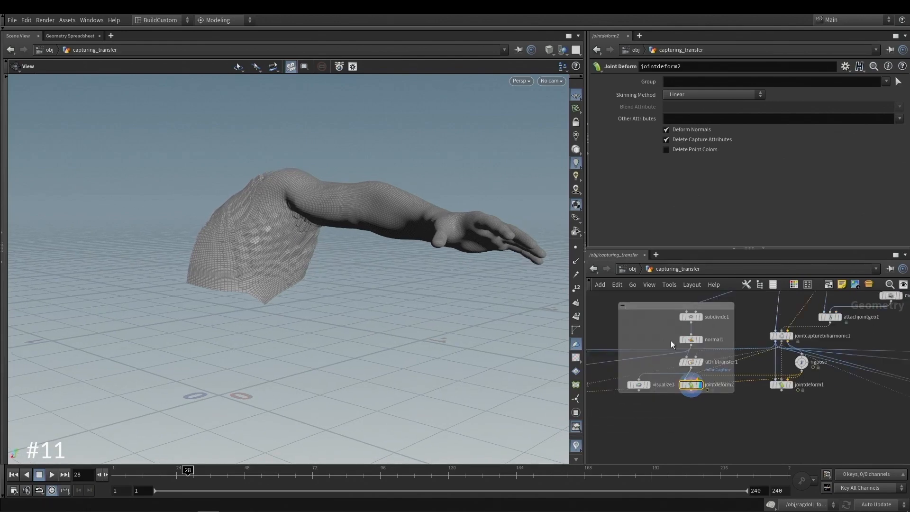
middle_drag(664, 343, 856, 342)
scroll(681, 355, up, 2)
middle_drag(661, 346, 580, 350)
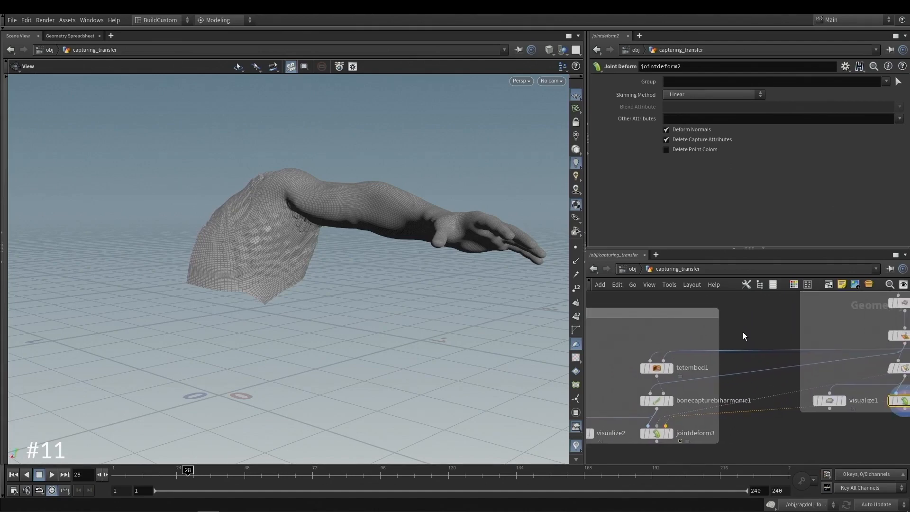
scroll(683, 366, up, 1)
click(670, 368)
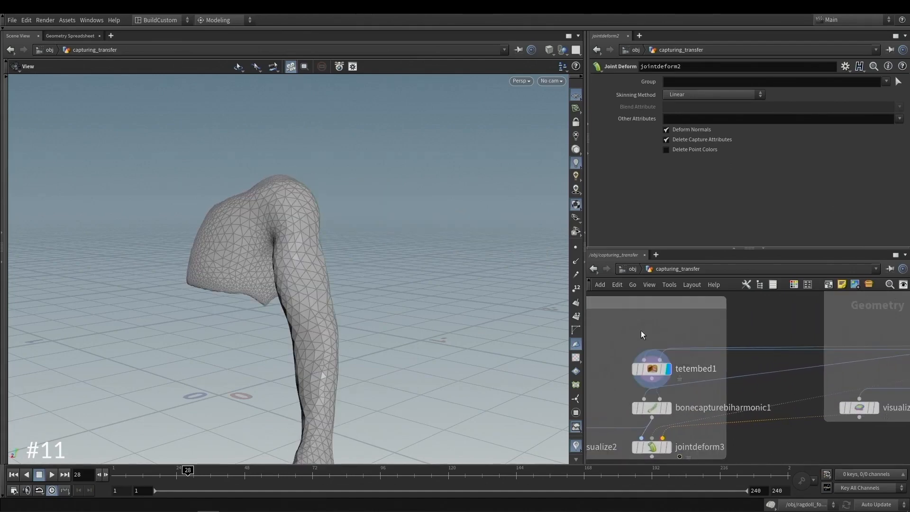
click(657, 375)
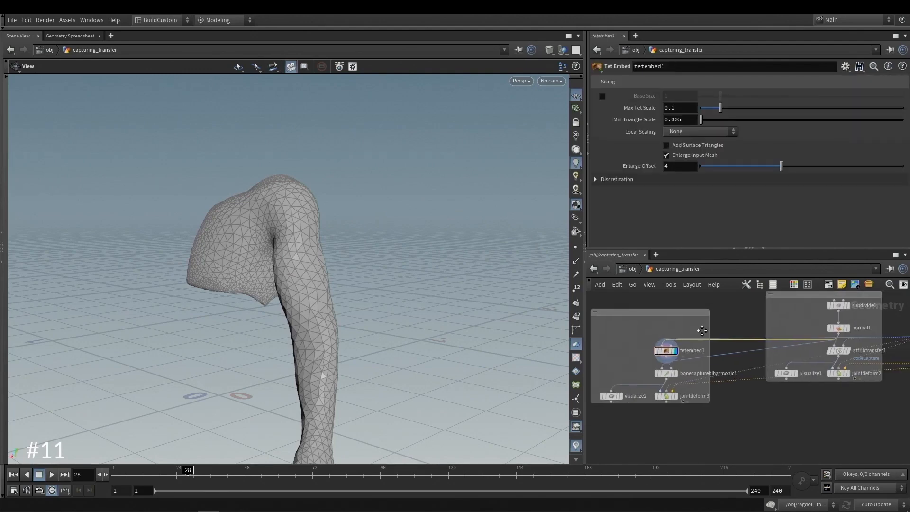
Display normal1's high-resolution arm, then switch back to tetembed1 to compare the surface with its tetrahedral mesh.
scroll(681, 328, down, 3)
scroll(739, 341, up, 2)
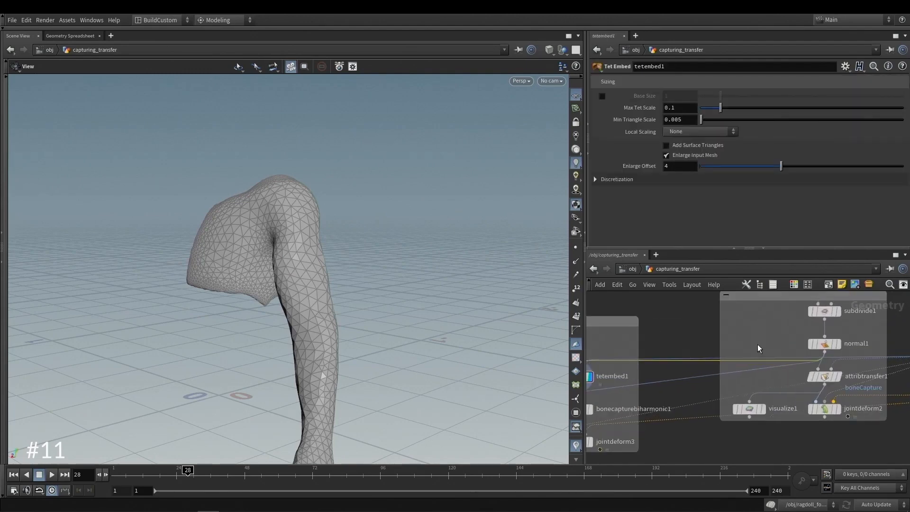
click(839, 349)
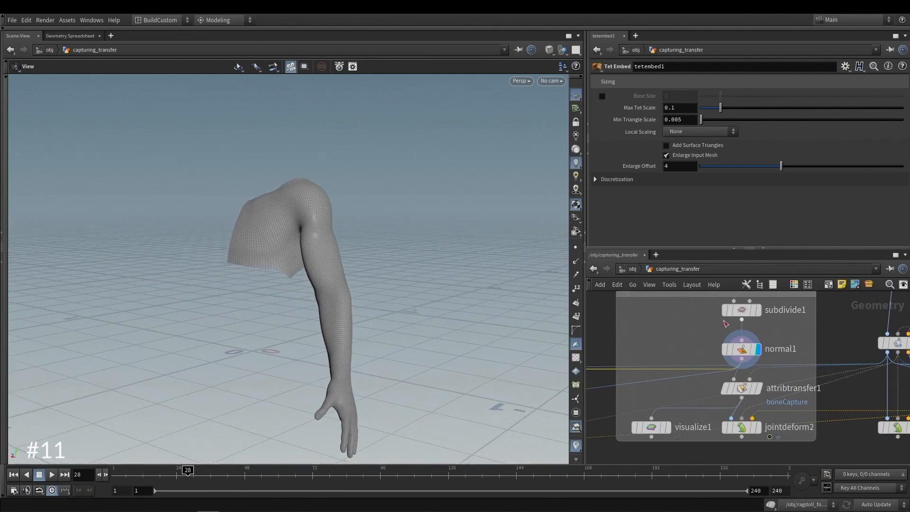
scroll(765, 339, down, 2)
click(656, 369)
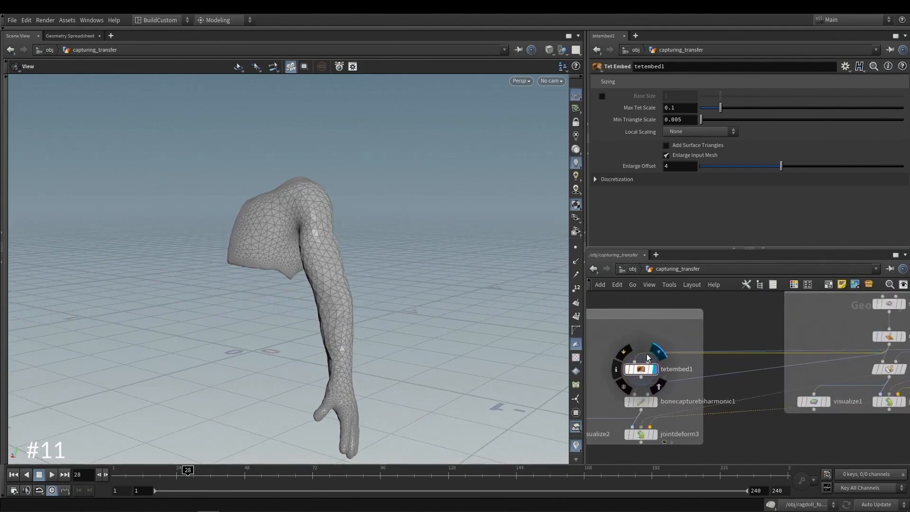
scroll(663, 365, up, 2)
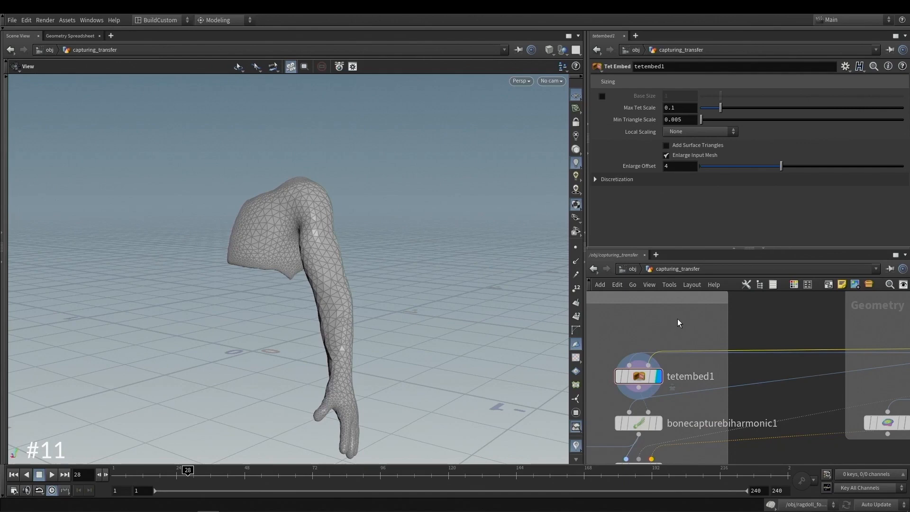
Display jointcapturebiharmonic1 and examine the low-resolution arm beside its tetrahedral wireframe.
scroll(716, 328, down, 2)
middle_drag(716, 328, 508, 347)
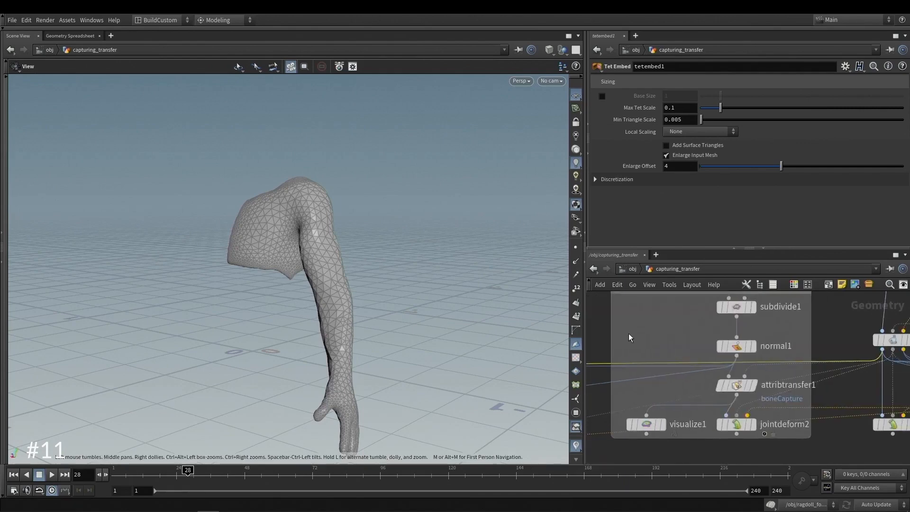
scroll(628, 333, down, 1)
middle_drag(829, 327, 779, 330)
scroll(807, 332, up, 2)
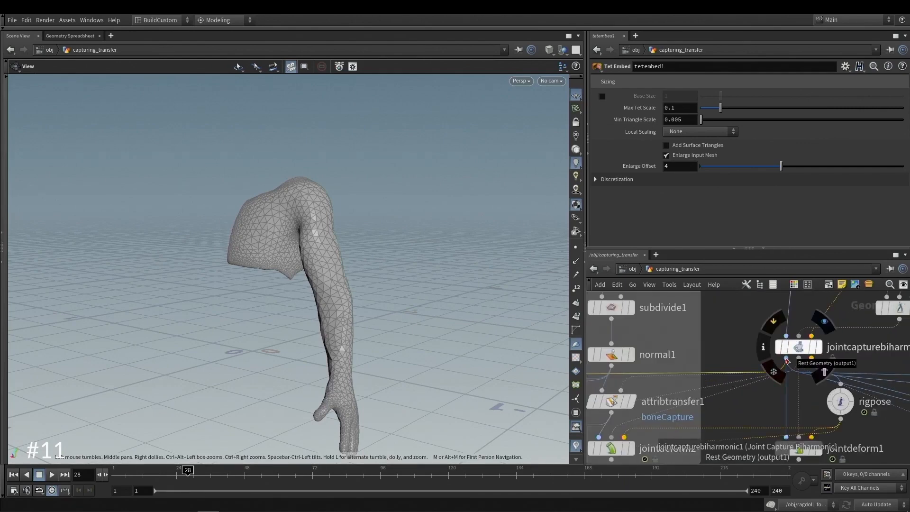
click(817, 346)
drag(297, 282, 299, 249)
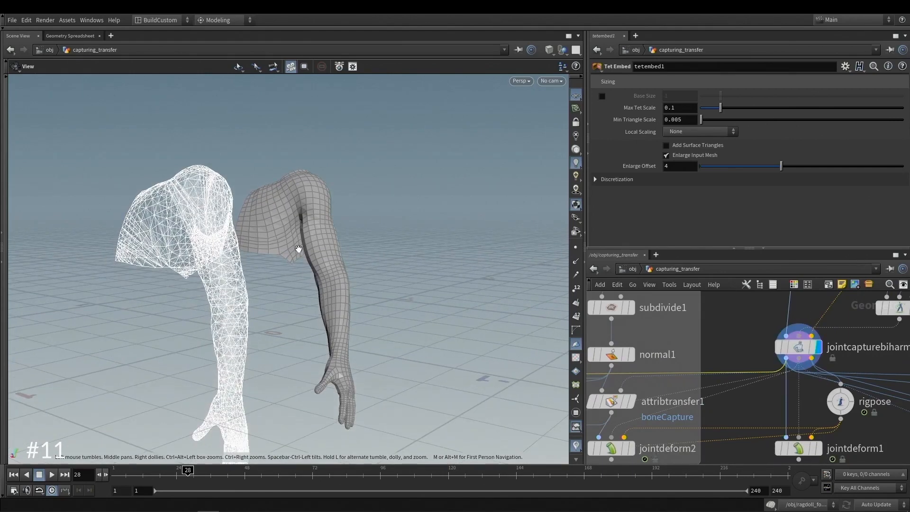
drag(298, 248, 310, 250)
scroll(732, 325, down, 4)
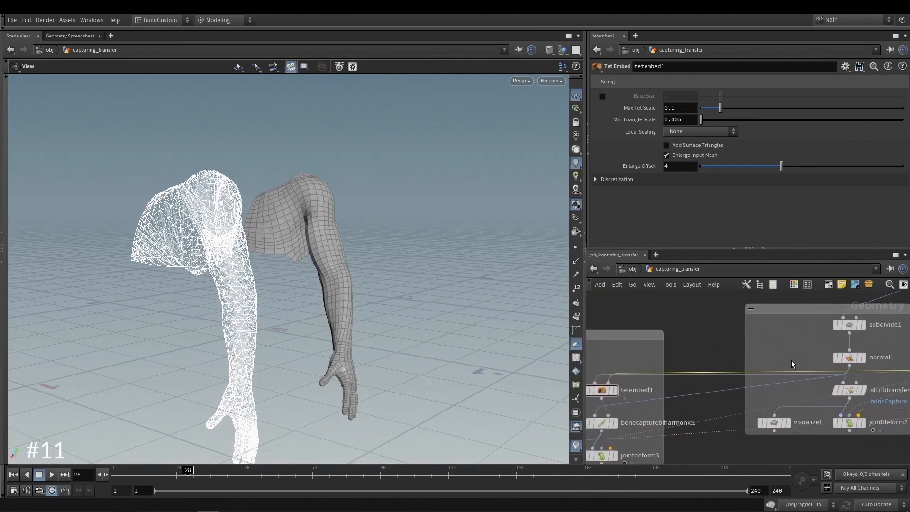
Open jointcapturebiharmonic1's parameters, then display normal1 to examine the subdivided arm against the low-resolution version.
mouse_move(845, 356)
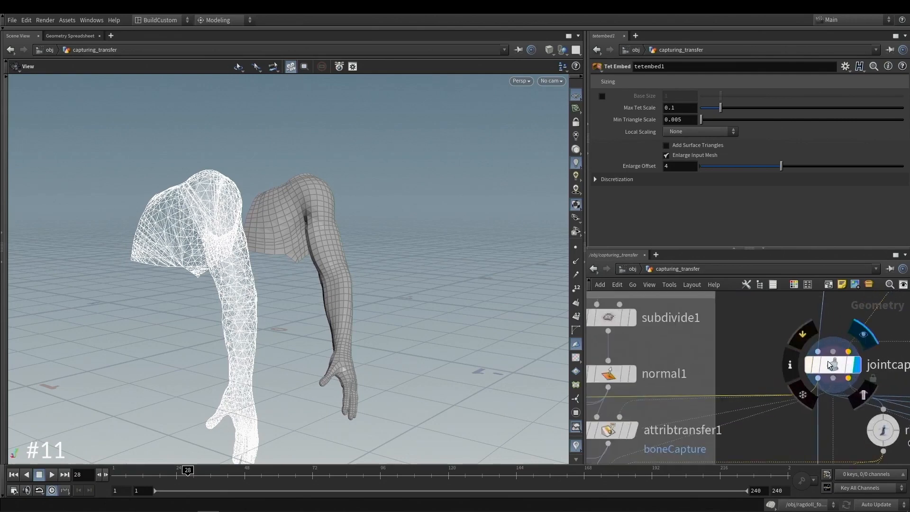
click(827, 360)
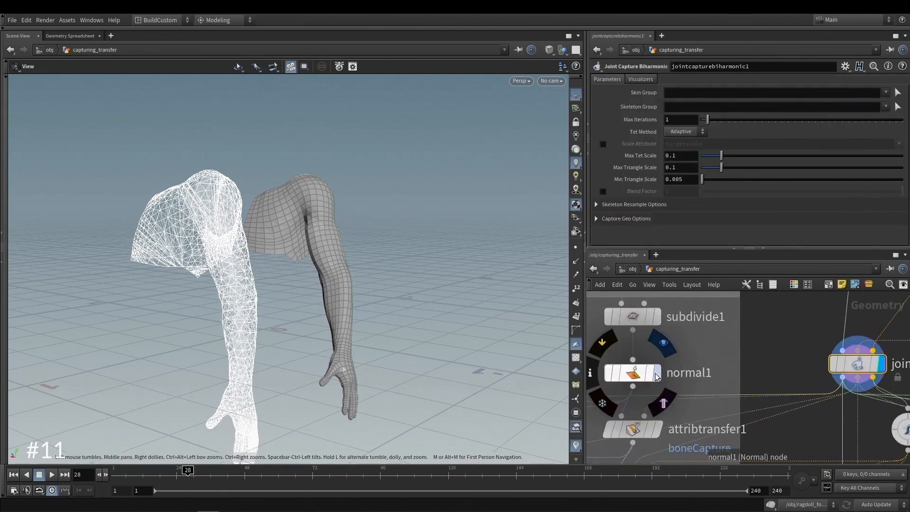
click(656, 371)
scroll(350, 271, up, 2)
scroll(350, 272, up, 3)
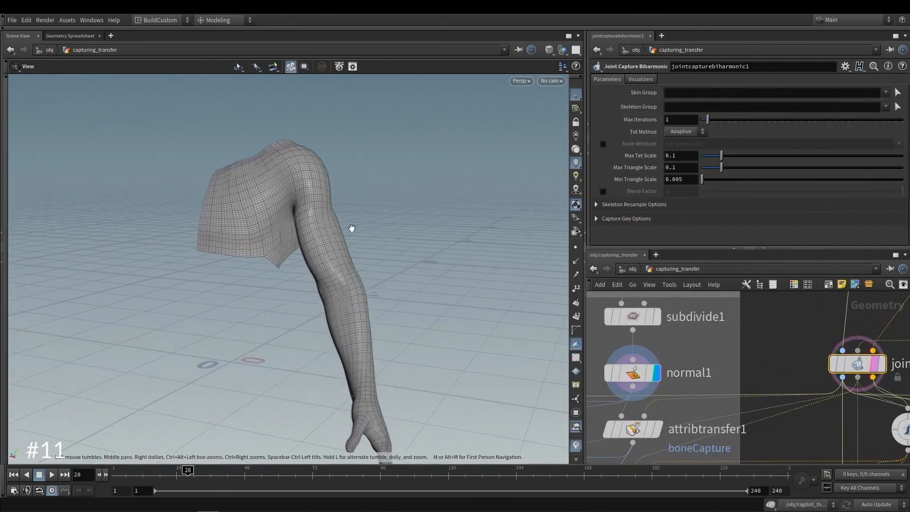
drag(350, 251, 305, 229)
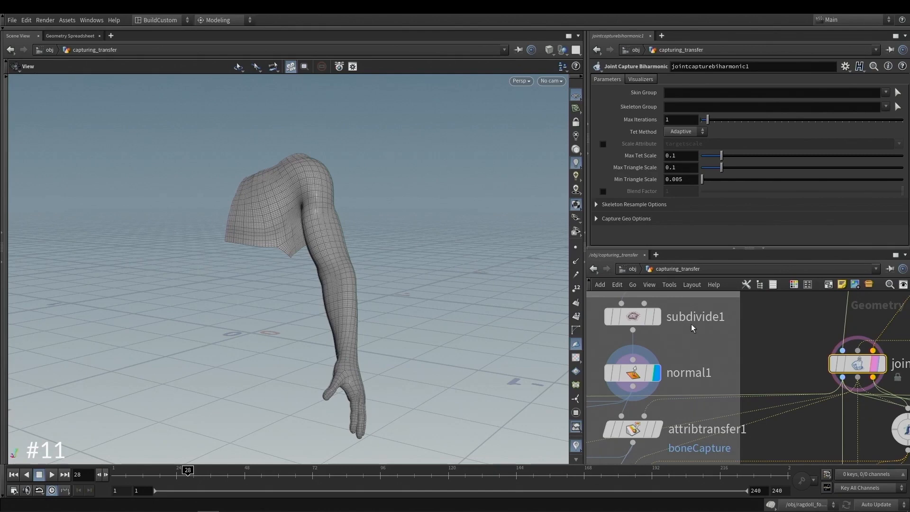
Display tetembed1 again and bring up its parameters to review the embedding mesh.
scroll(737, 377, down, 3)
middle_drag(737, 377, 872, 352)
middle_drag(602, 370, 773, 359)
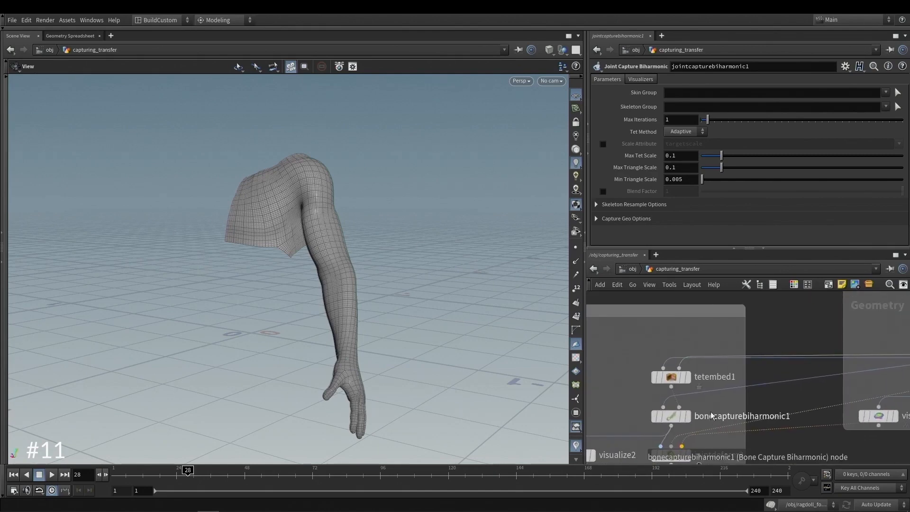
scroll(710, 414, up, 2)
middle_drag(699, 381, 703, 346)
click(686, 334)
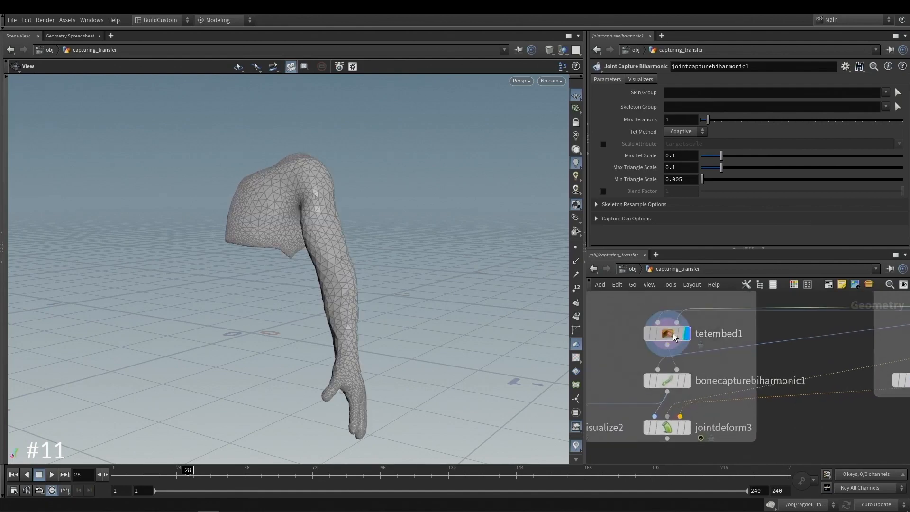
click(673, 334)
Display bonecapturebiharmonic1 below tetembed1 to view the captured arm mesh.
scroll(758, 331, down, 2)
mouse_move(815, 338)
middle_down()
mouse_move(678, 357)
mouse_move(801, 329)
middle_up()
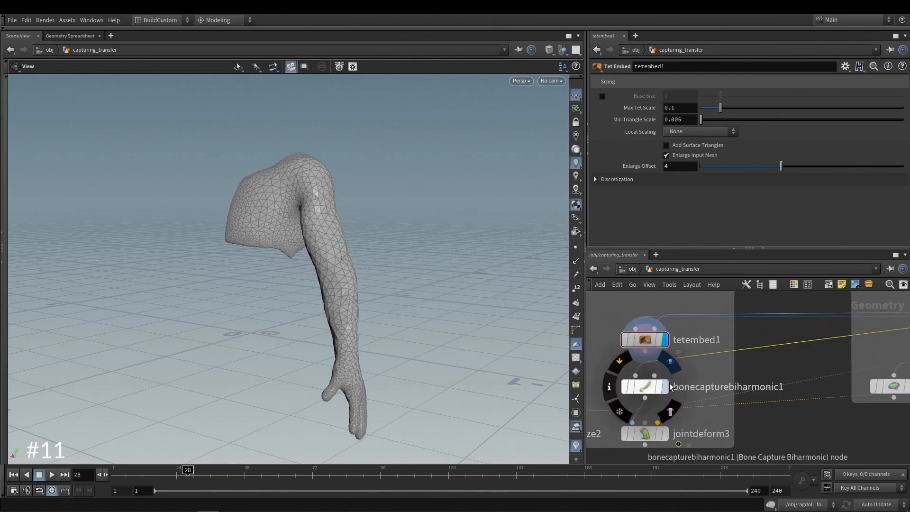
click(665, 382)
scroll(654, 384, up, 2)
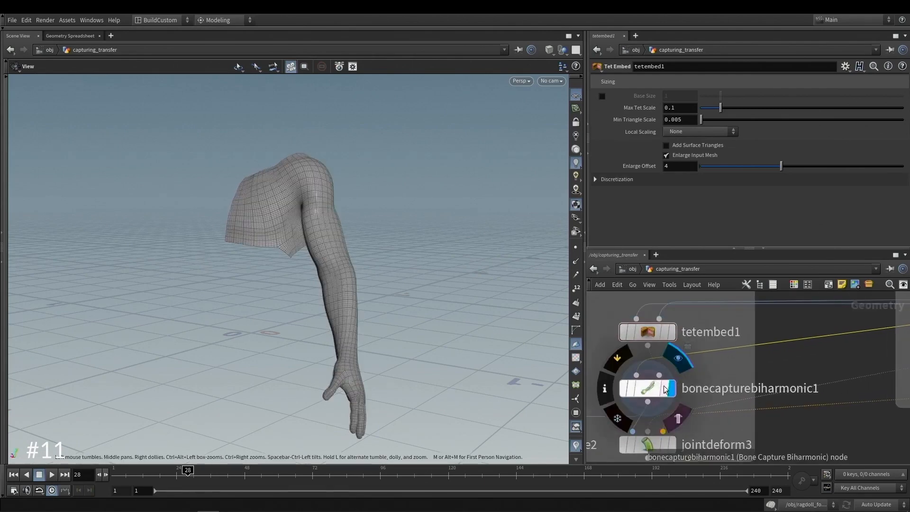
Display jointdeform3 and scrub the animation to frame 18 to examine the shoulder deformation.
scroll(653, 384, down, 2)
middle_drag(686, 429, 733, 388)
click(719, 390)
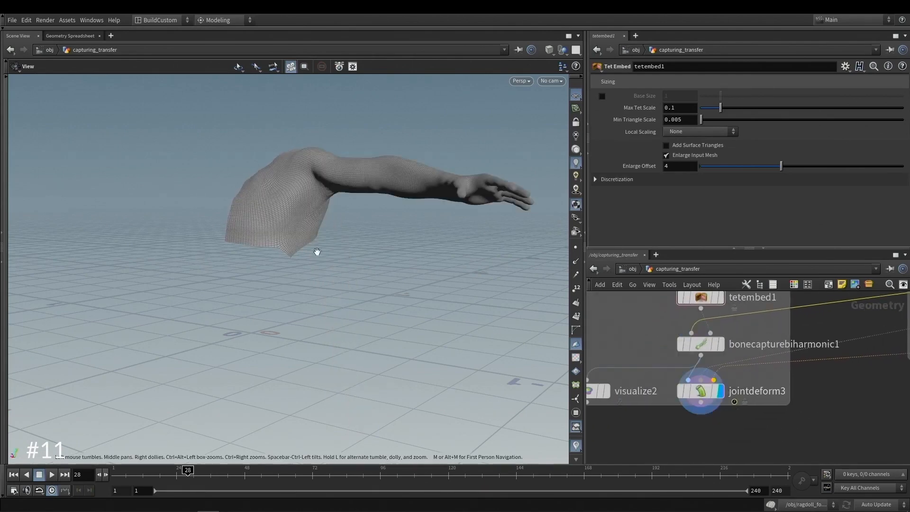
mouse_move(315, 251)
mouse_down()
mouse_move(335, 283)
mouse_move(331, 242)
mouse_move(318, 246)
mouse_up()
drag(225, 474, 216, 457)
drag(117, 472, 159, 472)
drag(366, 288, 355, 240)
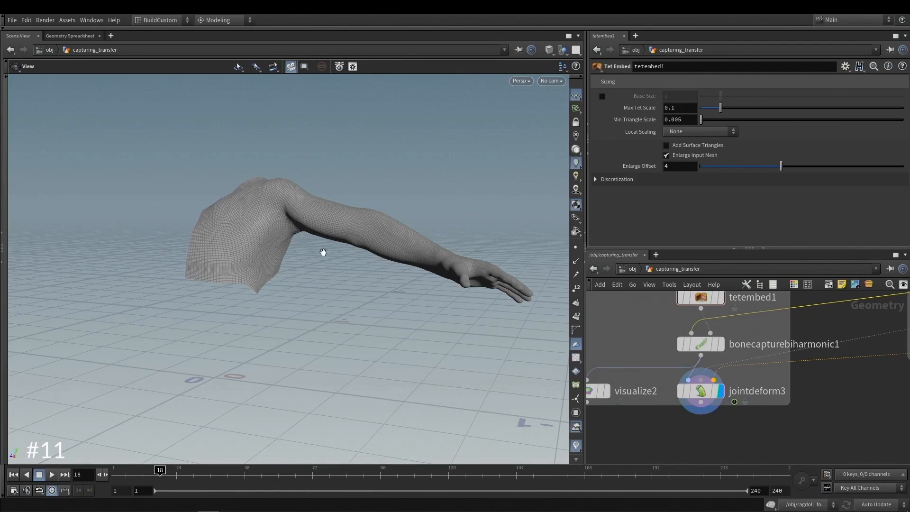
Display jointdeform4 in the cloth network and examine the deformed sleeve together with the arm.
scroll(833, 405, down, 6)
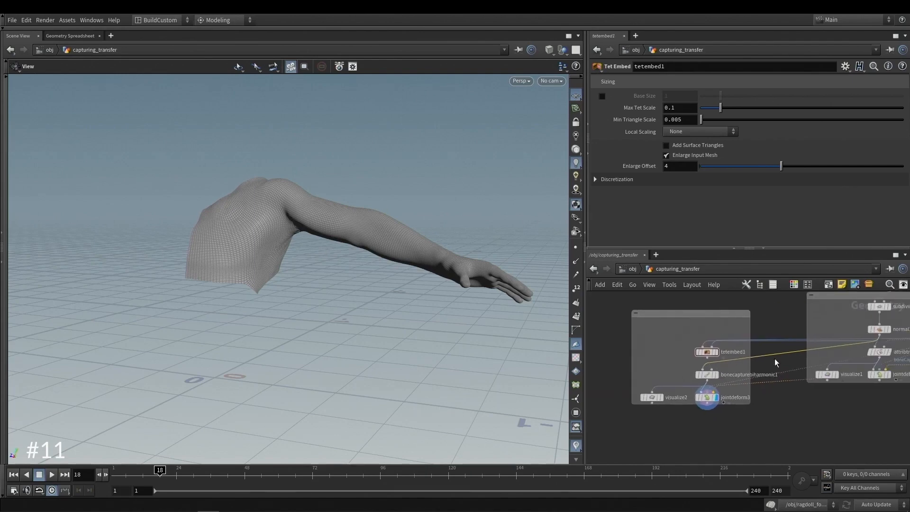
middle_drag(783, 413, 668, 396)
scroll(668, 396, up, 5)
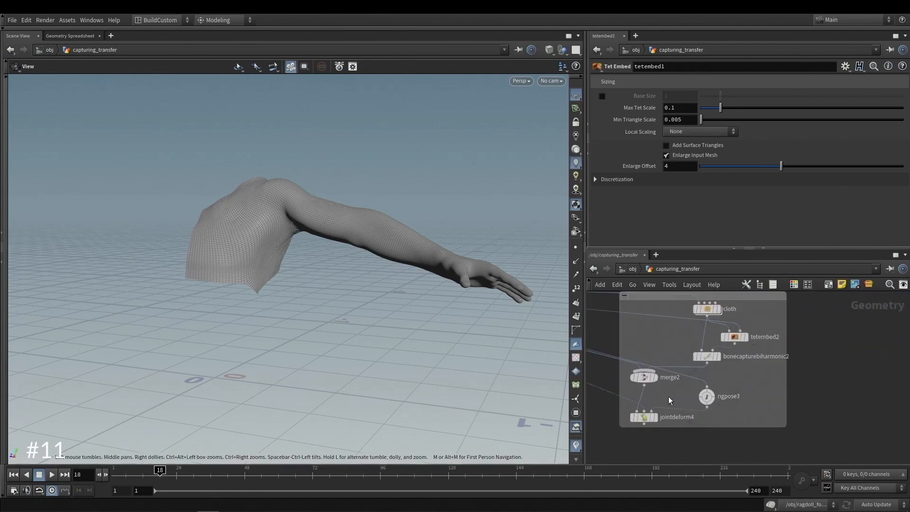
click(666, 430)
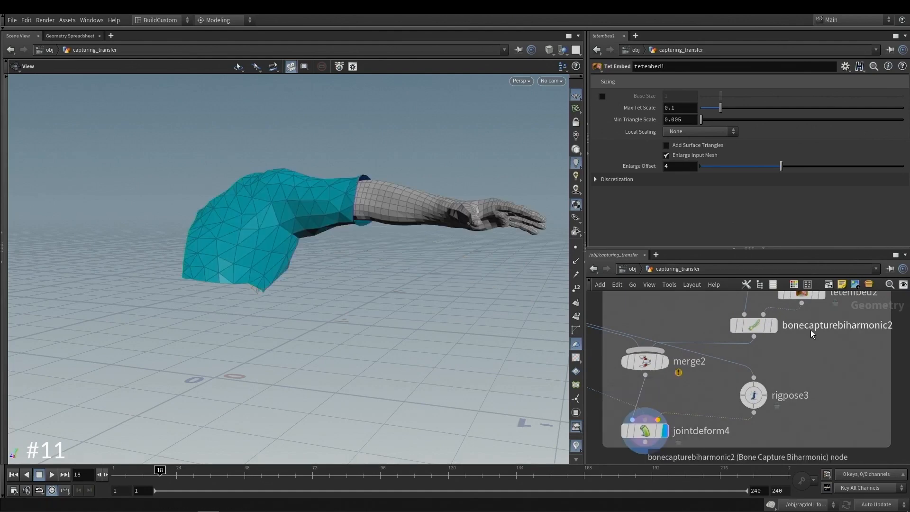
drag(348, 215, 365, 186)
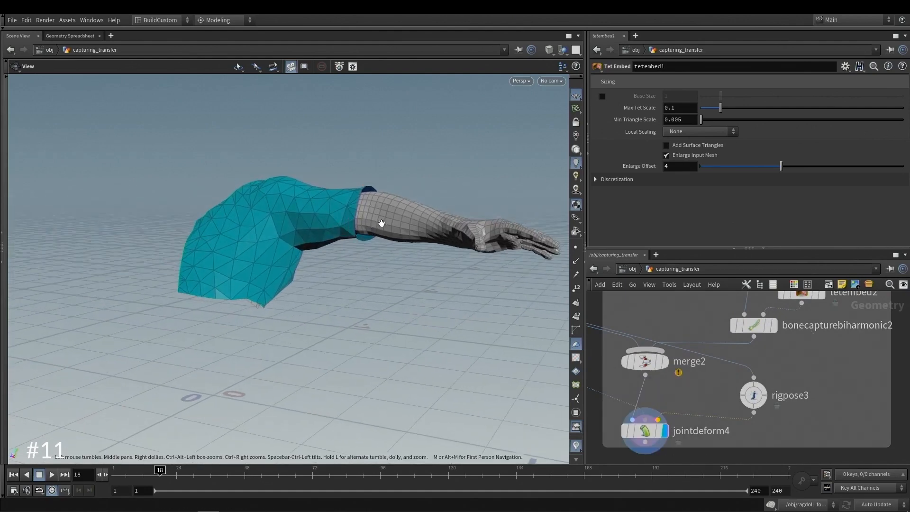
Display the cloth node's sleeve on its own, then display merge2 to view the sleeve combined with the arm.
middle_drag(758, 308, 752, 410)
click(767, 346)
drag(379, 222, 293, 223)
scroll(652, 351, down, 3)
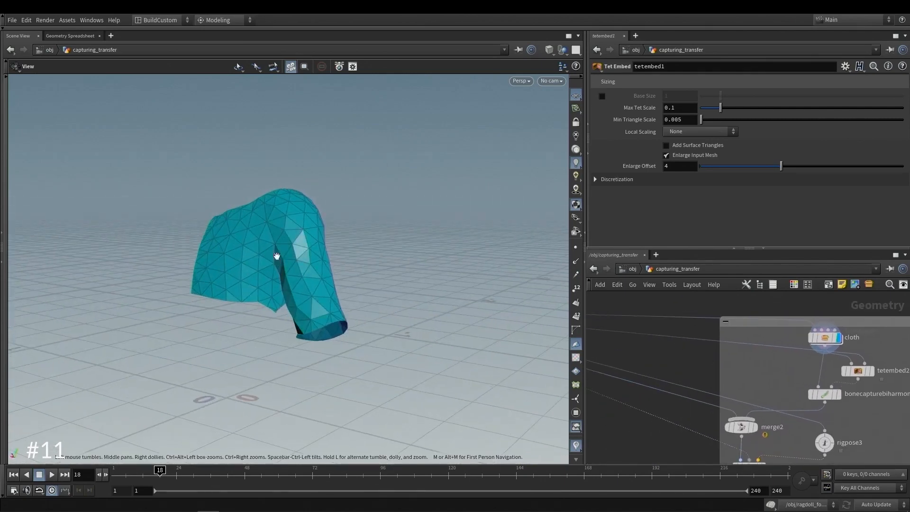
scroll(702, 368, up, 2)
click(720, 382)
drag(265, 266, 304, 321)
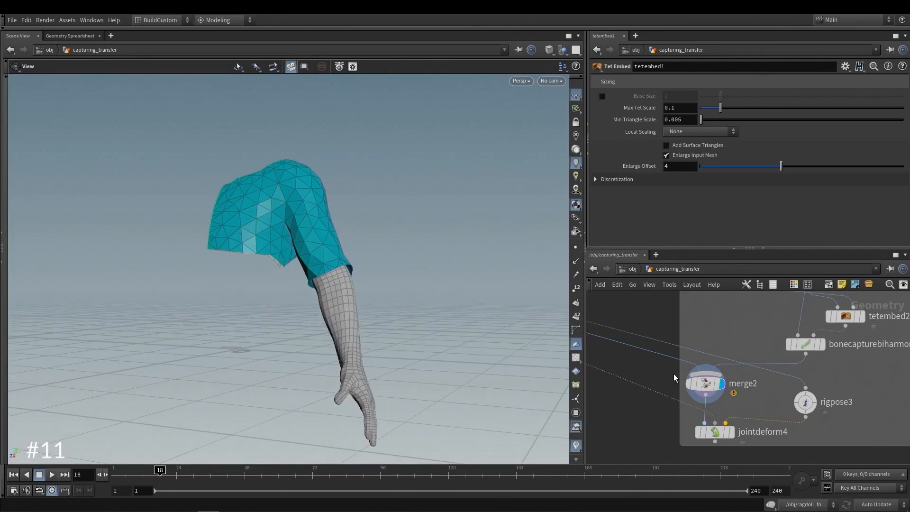
Move tetembed2 to the left of the cloth wire, display its tetrahedral mesh and open its parameters.
middle_drag(865, 353, 829, 402)
drag(801, 368, 709, 367)
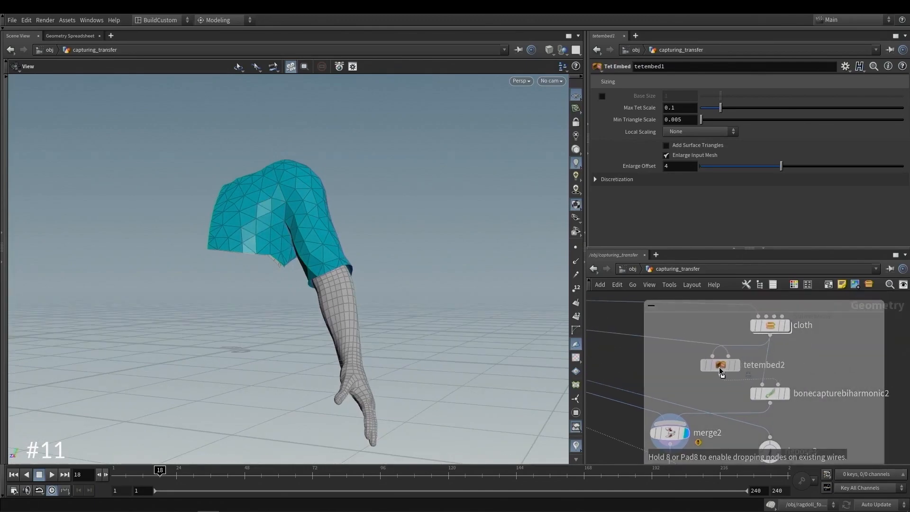
click(735, 365)
click(724, 362)
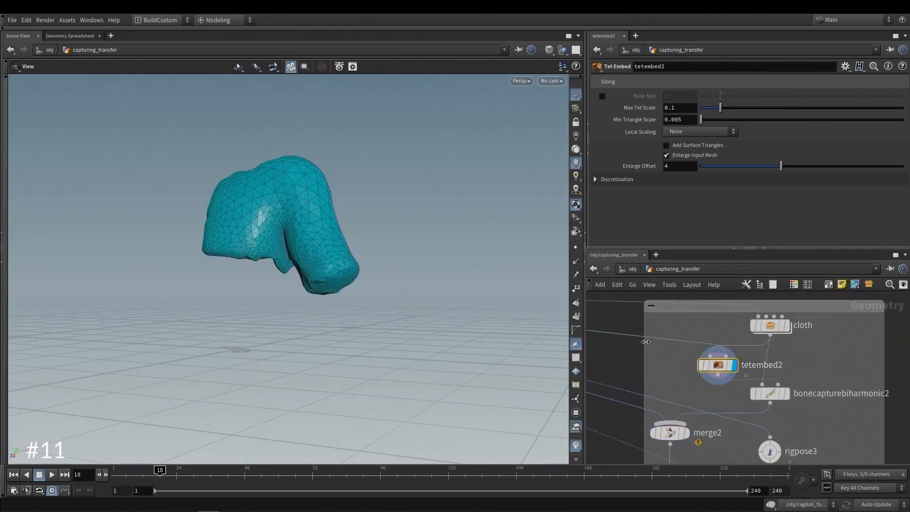
Trace tetembed2's incoming connection back to jointcapturebiharmonic1 and return to the cloth network.
middle_drag(658, 352, 898, 377)
scroll(690, 350, down, 3)
mouse_move(650, 342)
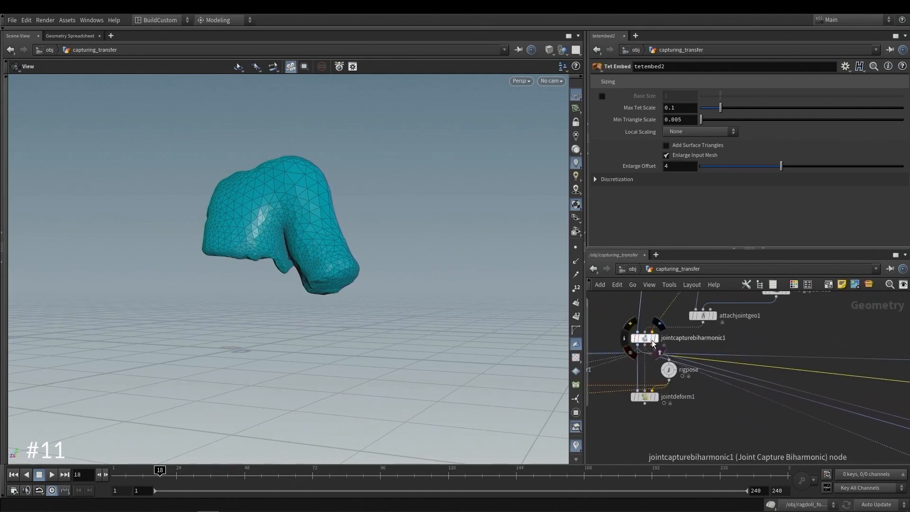
scroll(652, 339, down, 1)
middle_drag(741, 351, 526, 311)
scroll(719, 336, up, 1)
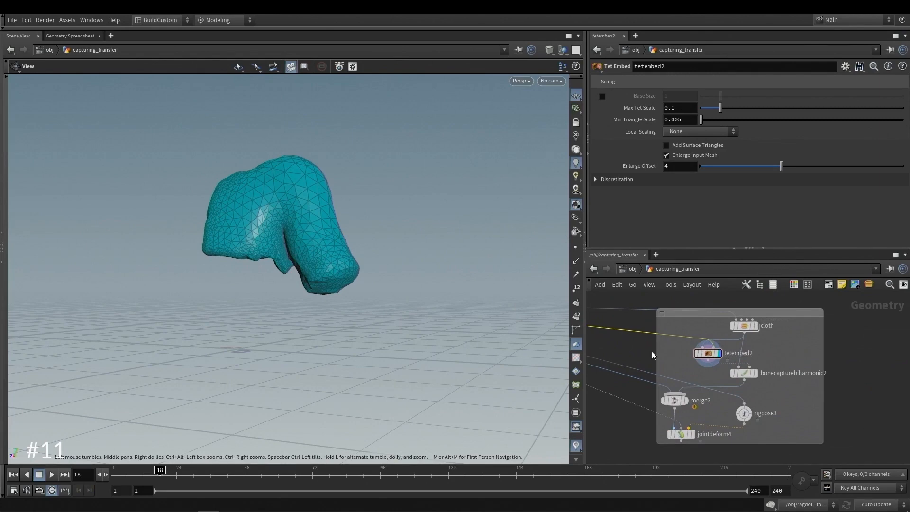
Display jointdeform4 with the animation at frame 1 and open rigpose3's pose parameters.
middle_drag(650, 351, 660, 332)
scroll(699, 404, up, 1)
click(702, 417)
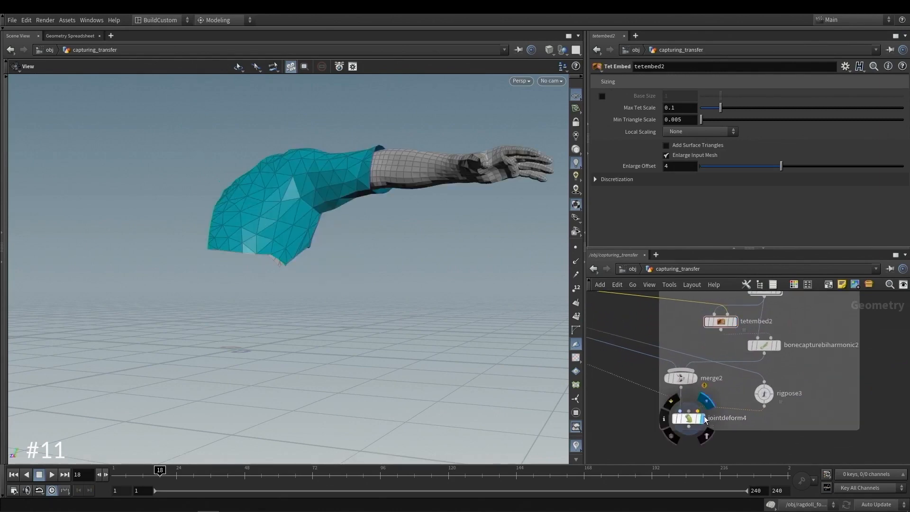
drag(379, 239, 351, 244)
click(122, 474)
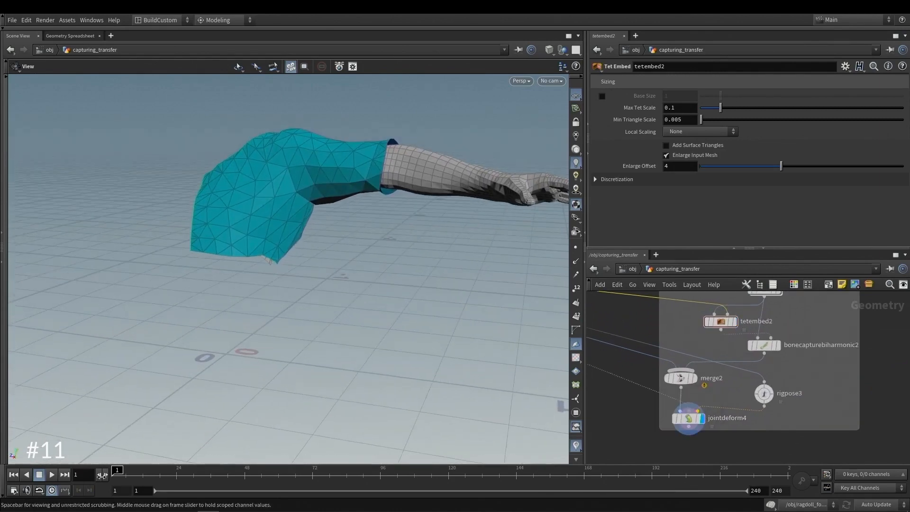
drag(123, 474, 114, 473)
click(761, 398)
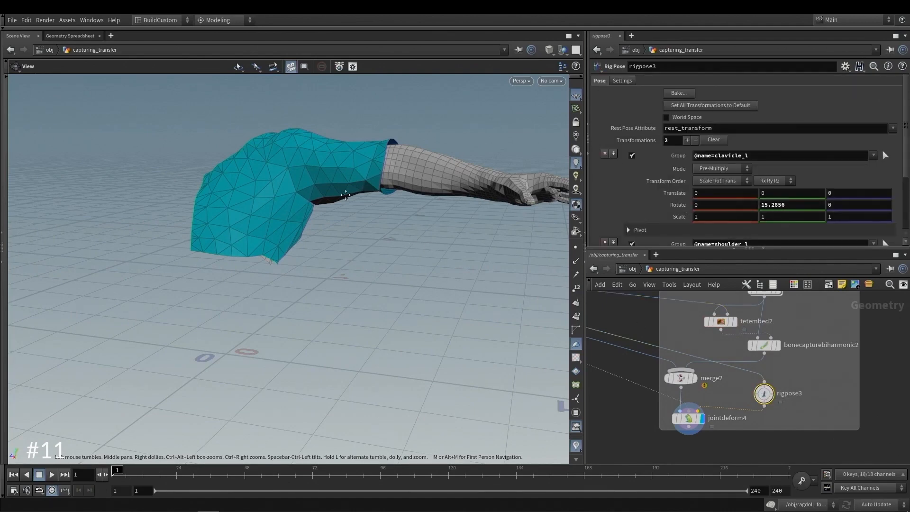
drag(347, 197, 371, 186)
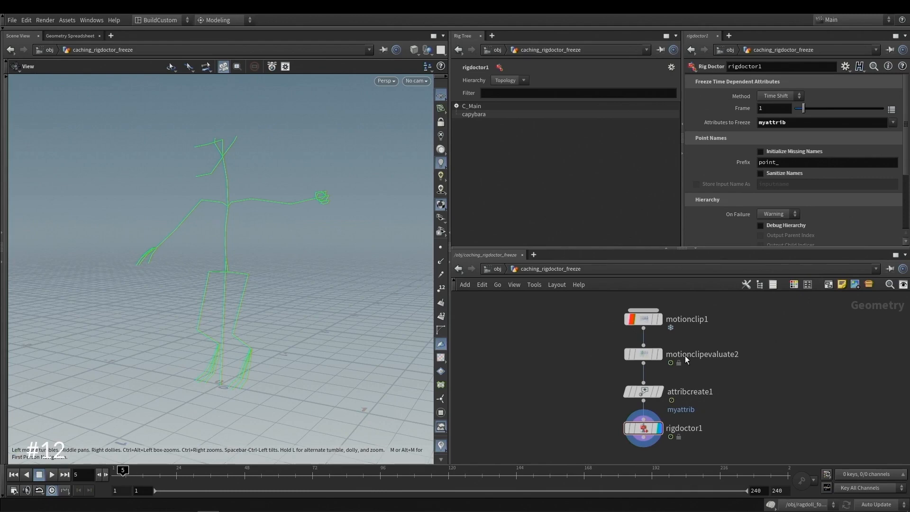
Display attribcreate1 in the caching_rigdoctor_freeze network and open its node info with debug details and automatic refresh on.
scroll(673, 426, up, 2)
click(639, 382)
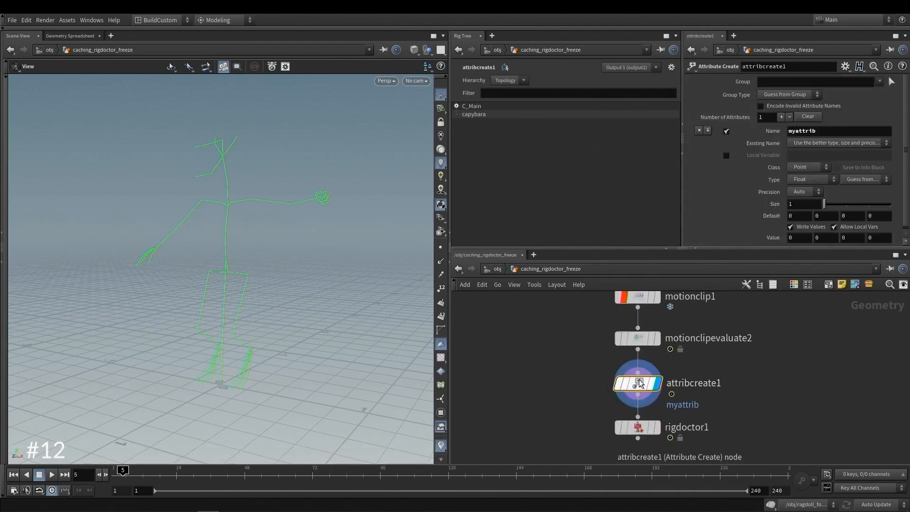
click(603, 382)
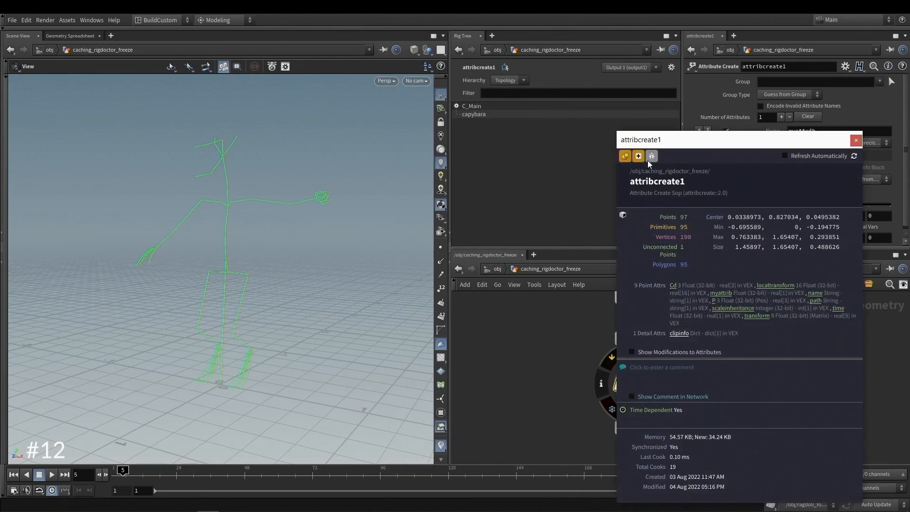
click(651, 157)
click(811, 75)
drag(801, 61, 728, 33)
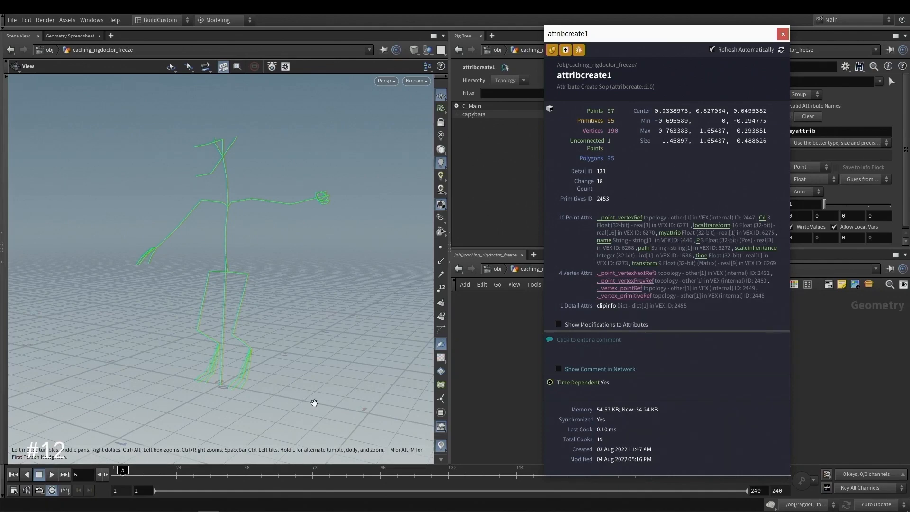
Scrub the animation to frame 10 and back to frame 6 while checking attribcreate1's attribute data IDs, and close the info.
mouse_move(128, 472)
mouse_down()
mouse_move(159, 473)
mouse_move(130, 473)
mouse_move(159, 472)
mouse_move(138, 472)
mouse_up()
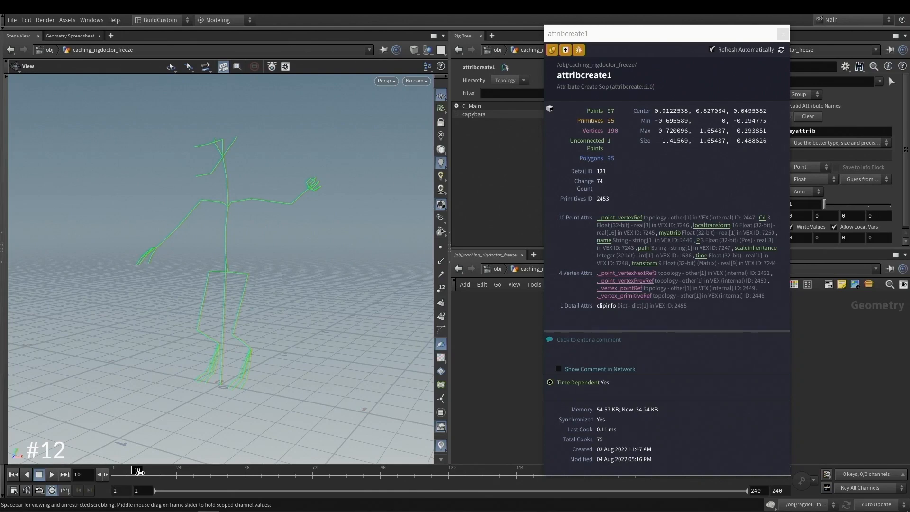
drag(158, 473, 126, 476)
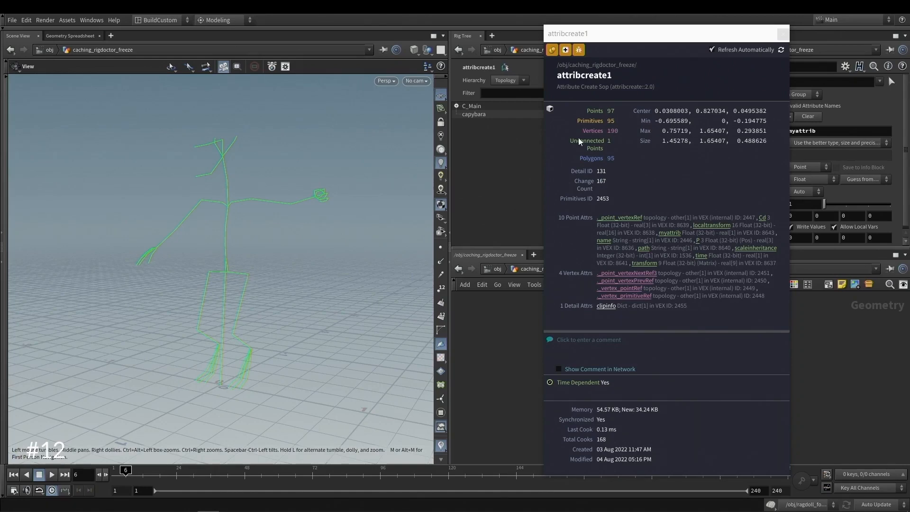
click(783, 34)
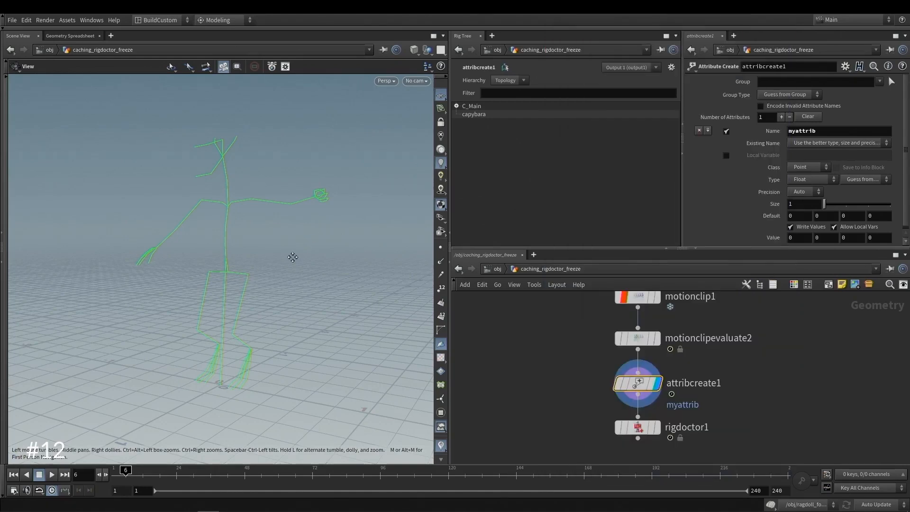
Scrub to frame 13, inspect the time-dependency badge on attribcreate1, and return the animation to frame 1.
drag(292, 257, 260, 257)
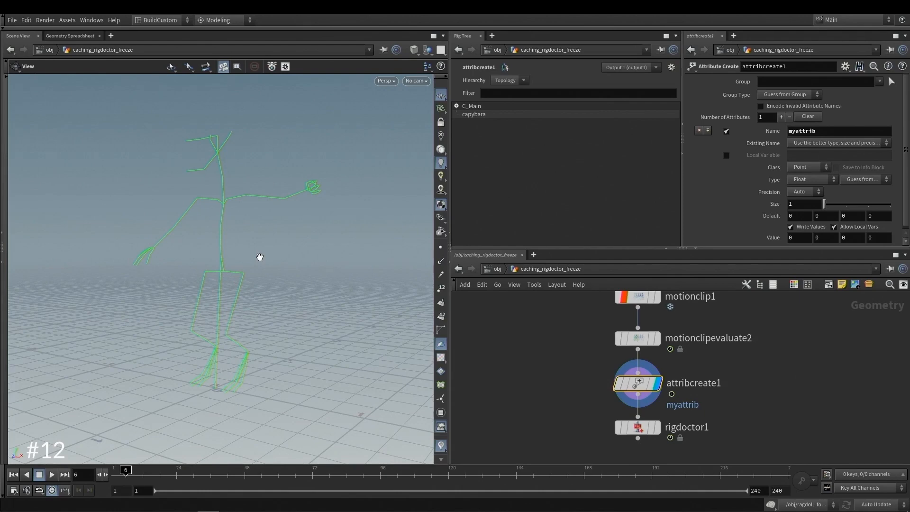
key(h)
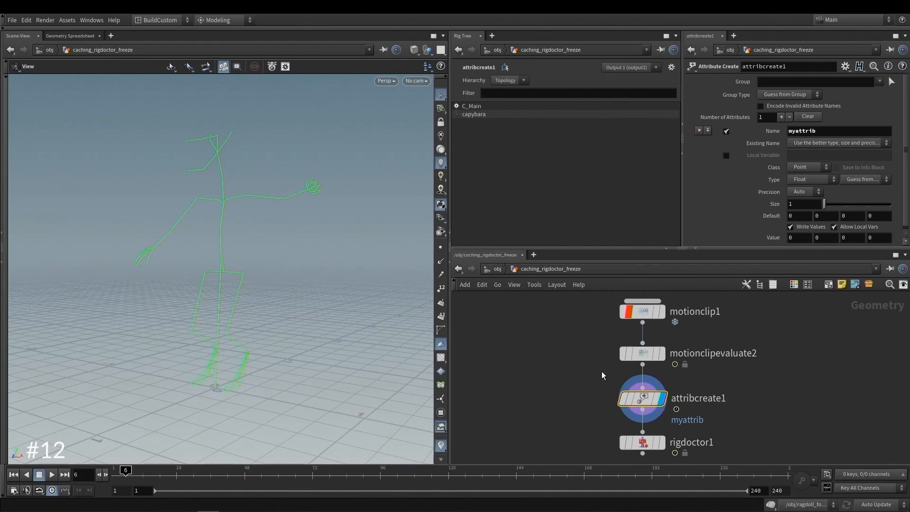
mouse_move(152, 473)
mouse_down()
mouse_move(162, 472)
mouse_move(118, 474)
mouse_move(172, 474)
mouse_move(120, 473)
mouse_move(146, 469)
mouse_up()
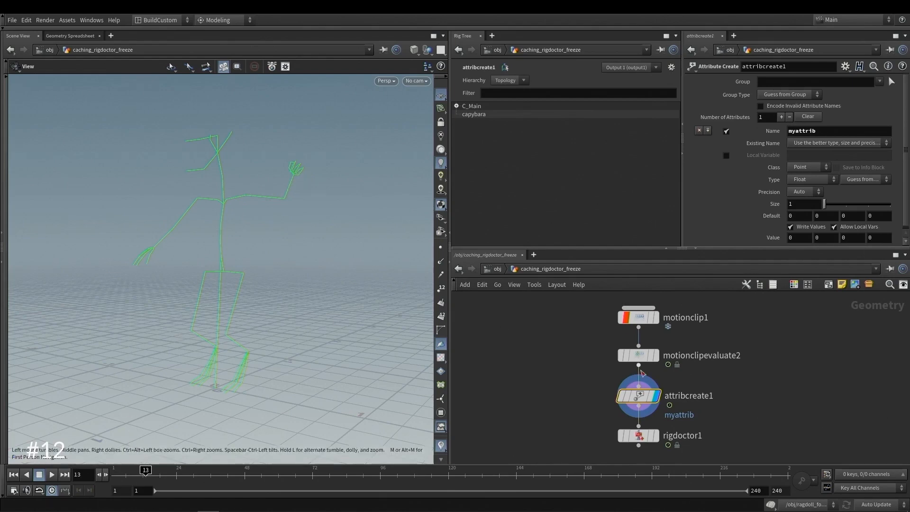
mouse_move(673, 413)
scroll(672, 415, up, 2)
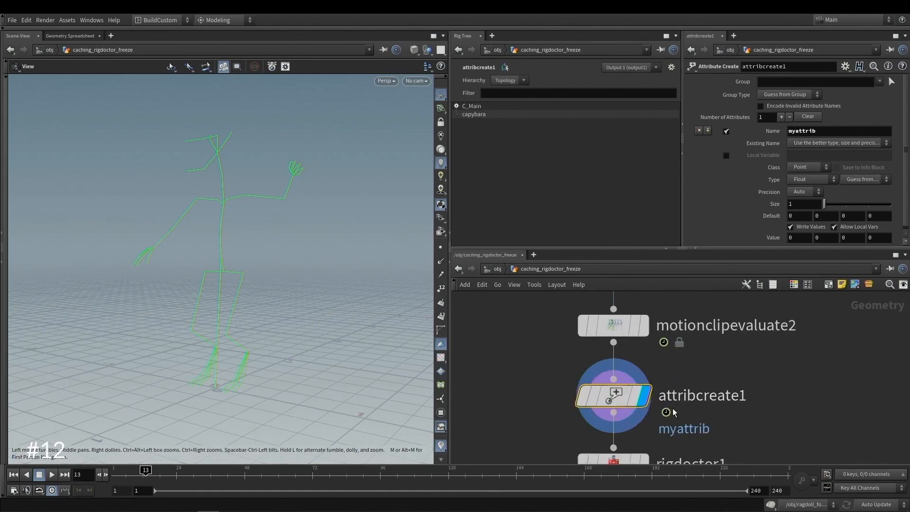
scroll(692, 382, down, 2)
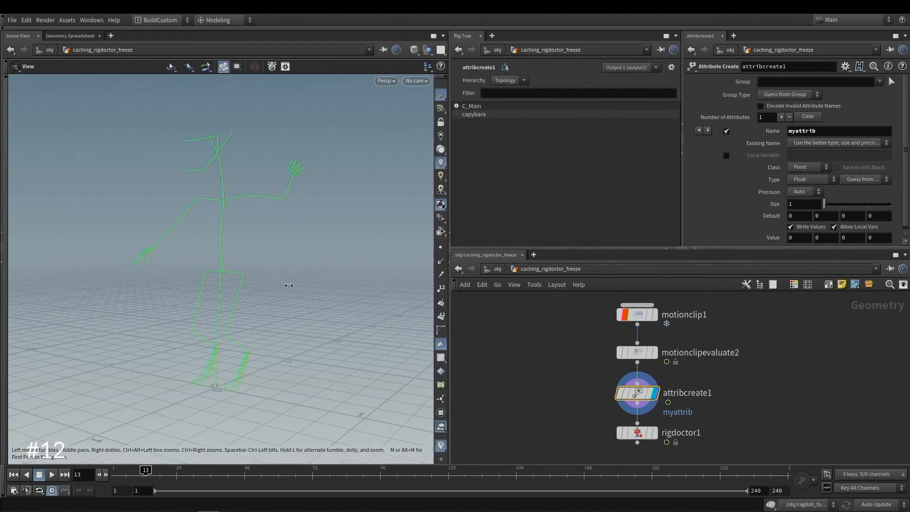
drag(145, 475, 110, 473)
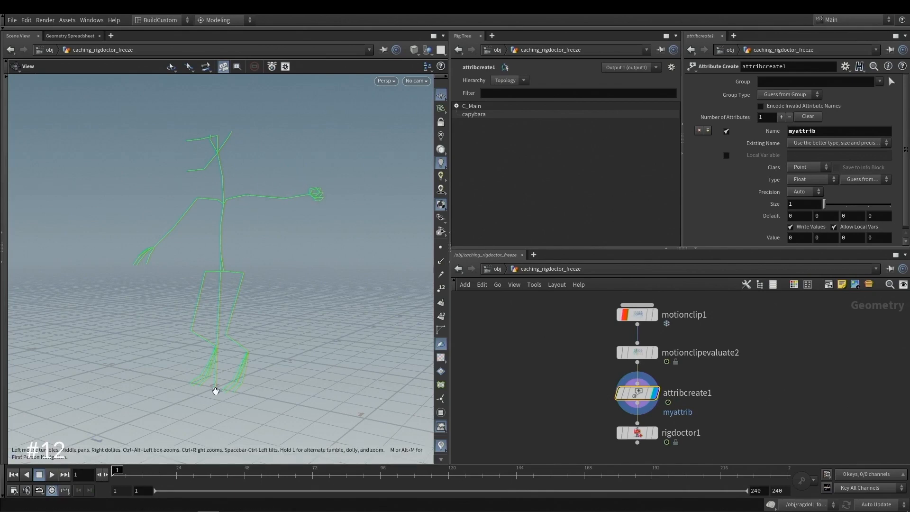
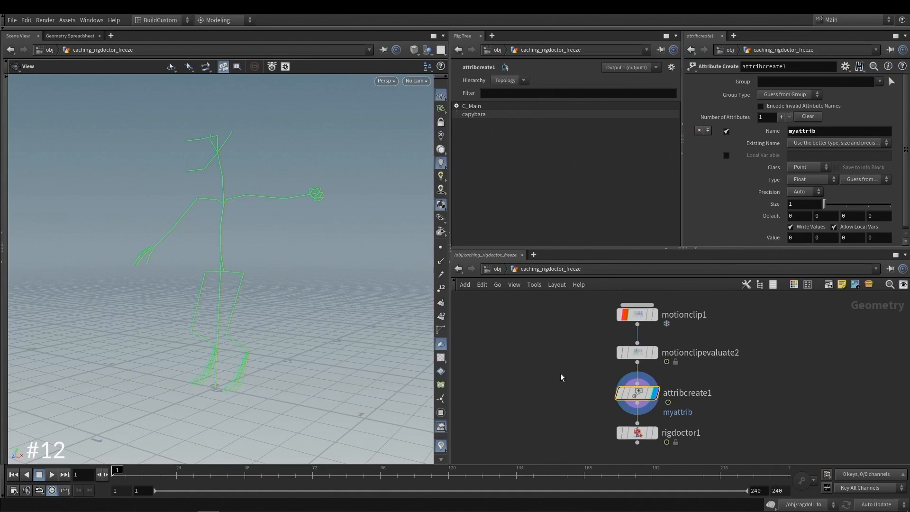
Reopen attribcreate1's node info with debug details and turn on automatic refresh.
middle_drag(561, 376, 549, 358)
drag(554, 366, 671, 390)
mouse_move(628, 380)
click(593, 376)
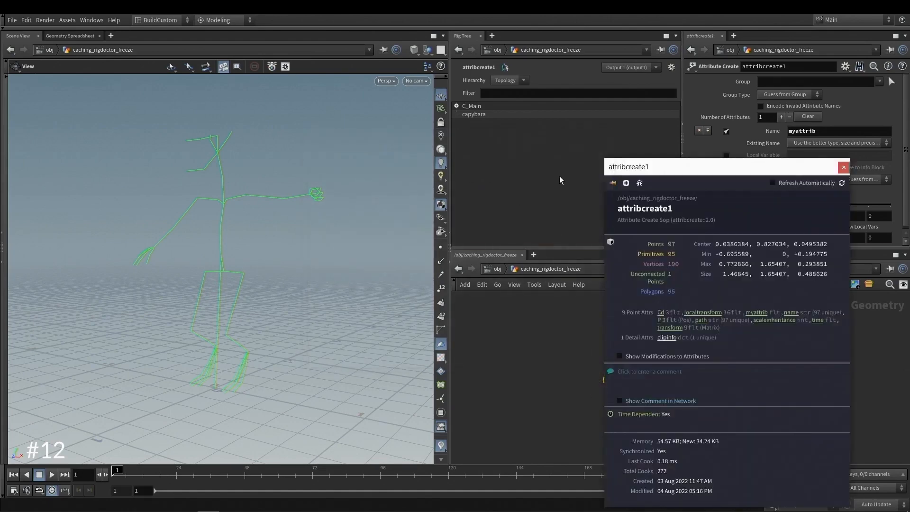
click(772, 73)
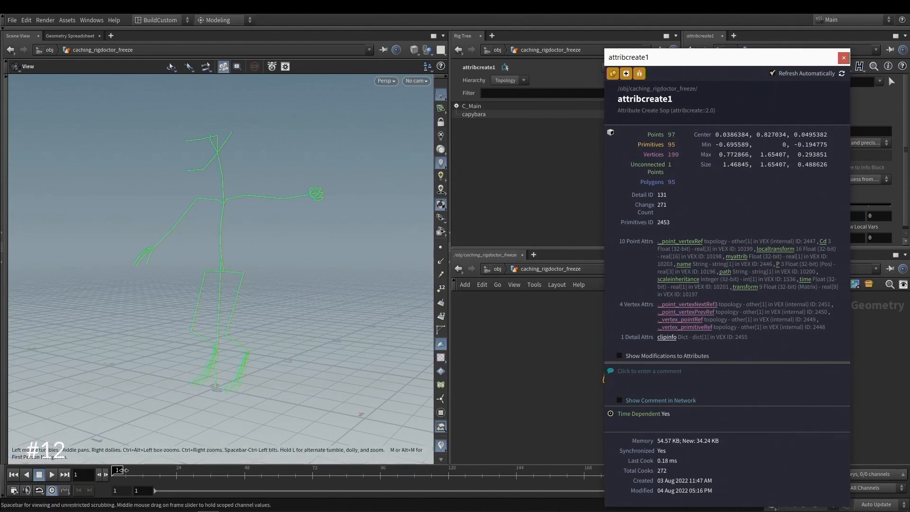
Scrub through frame 7 to frame 14 while comparing myattrib's data ID in attribcreate1, and close the node info.
mouse_move(133, 472)
mouse_down()
mouse_move(185, 472)
mouse_move(130, 472)
mouse_up()
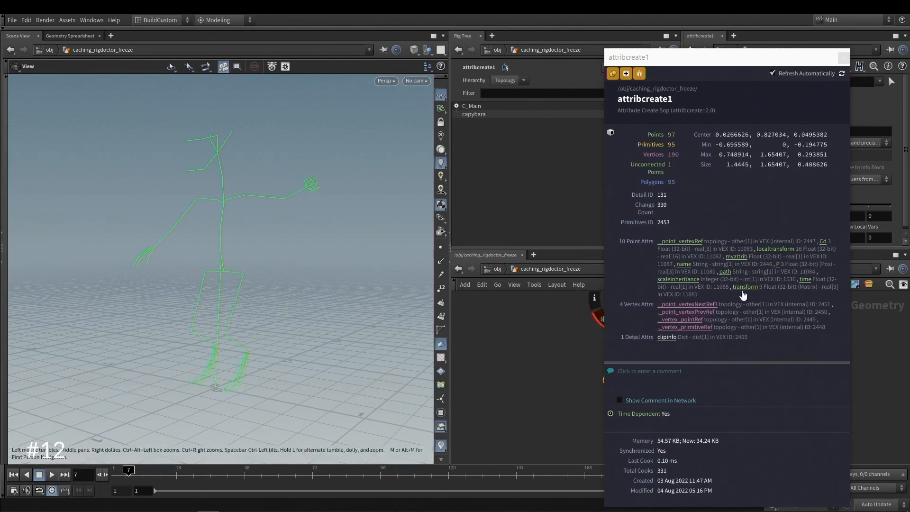
click(148, 472)
mouse_move(151, 472)
mouse_down()
mouse_move(117, 475)
mouse_move(150, 476)
mouse_up()
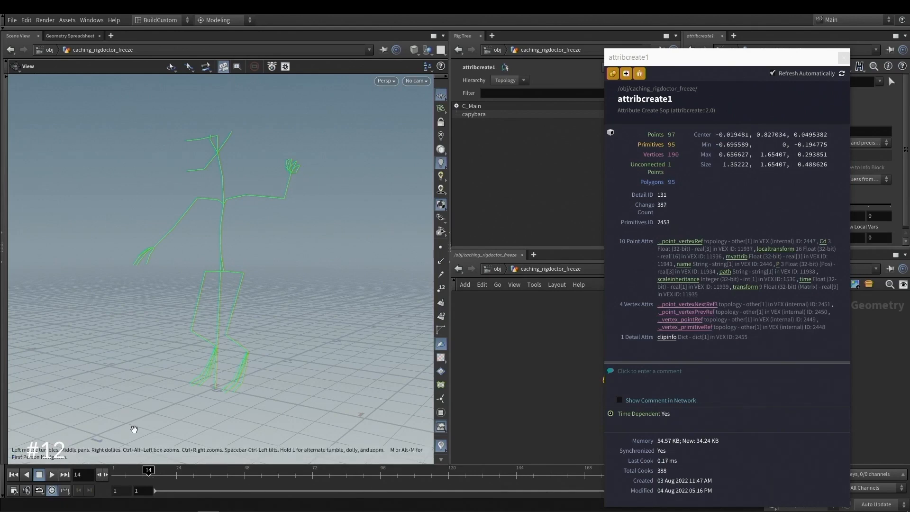
drag(708, 64, 415, 46)
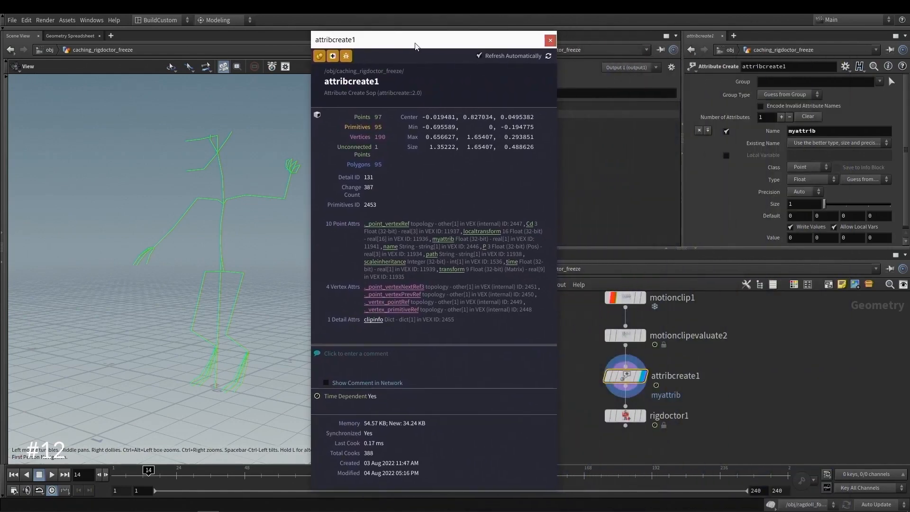
click(551, 43)
Display rigdoctor1 and open its freeze time dependent attributes parameters.
middle_drag(567, 361, 551, 343)
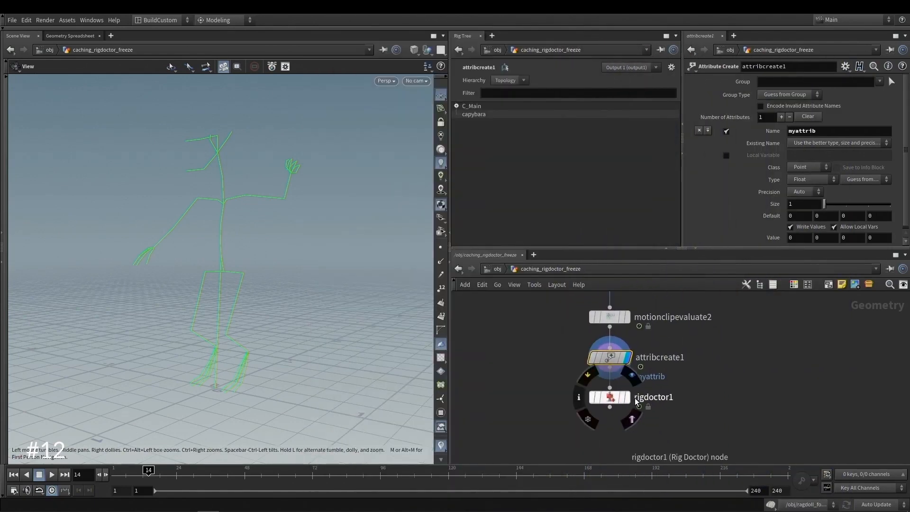
click(632, 375)
drag(533, 388, 633, 422)
middle_drag(706, 388, 702, 407)
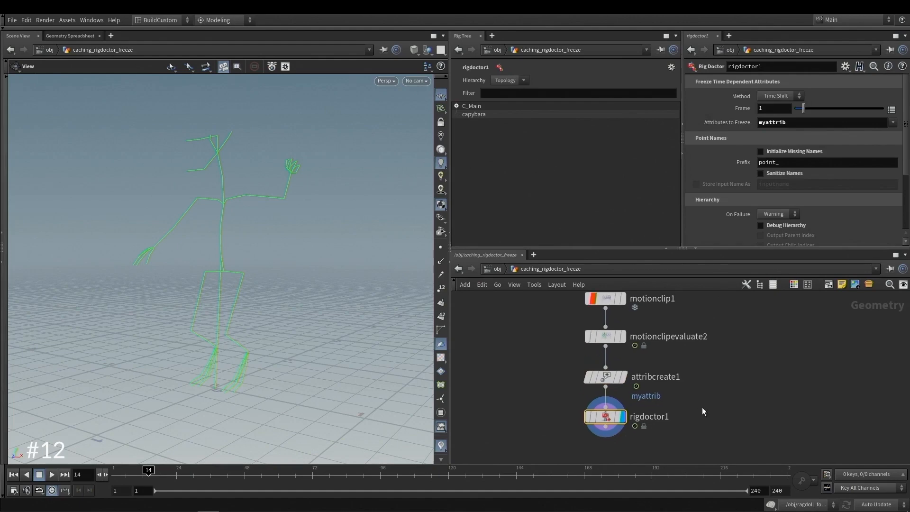
Open attribcreate1's parameters to review how myattrib is created.
drag(557, 382, 621, 365)
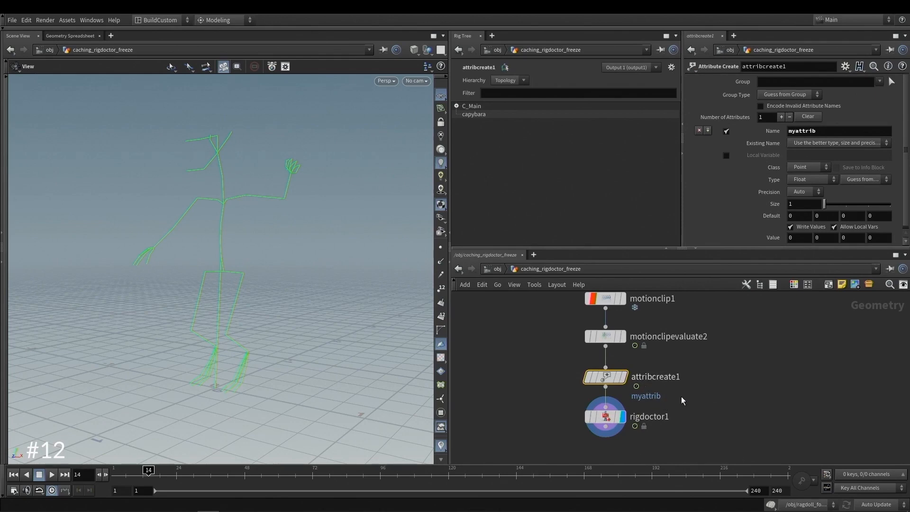
mouse_move(610, 381)
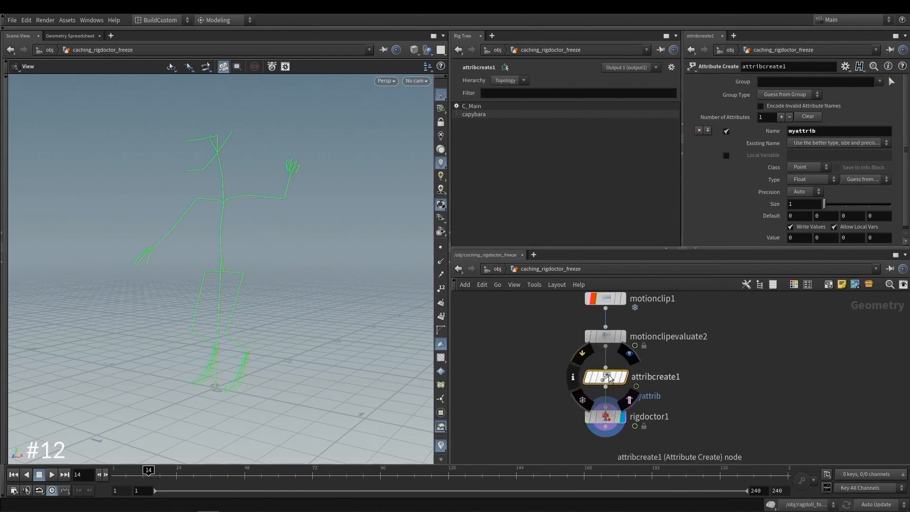
middle_drag(541, 376, 522, 388)
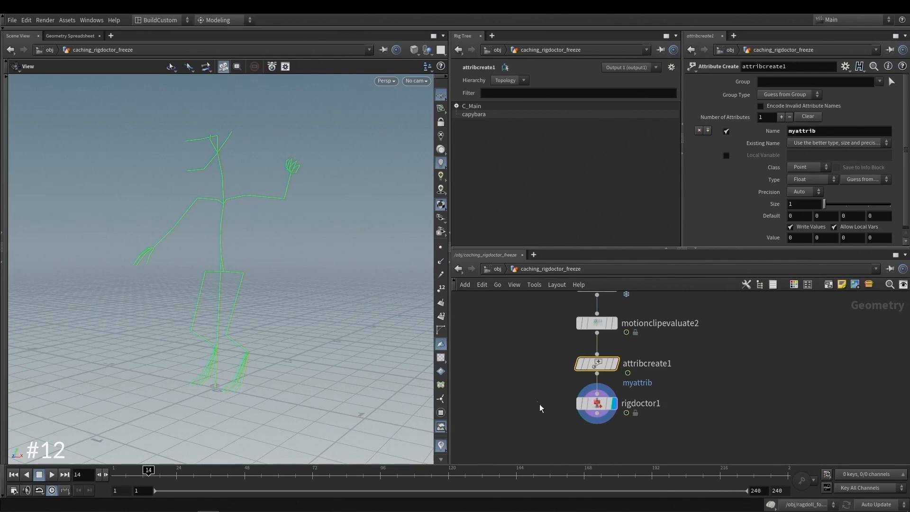
Examine rigdoctor1's choices for the attributes to freeze and the freeze method, keeping myattrib and Time Shift.
click(596, 403)
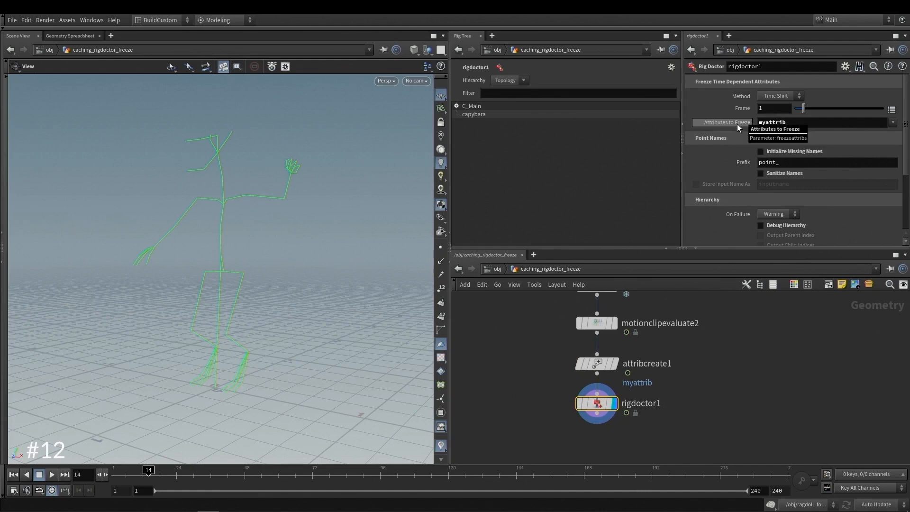
click(892, 123)
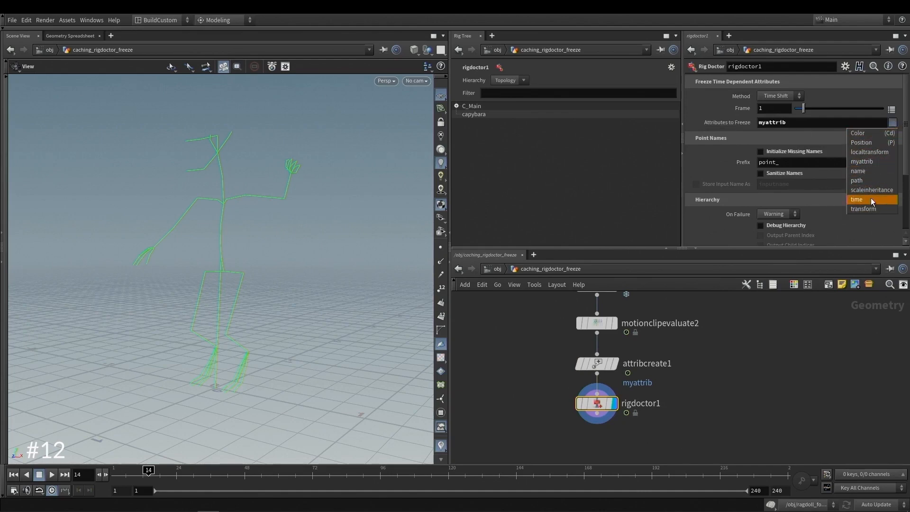
click(894, 123)
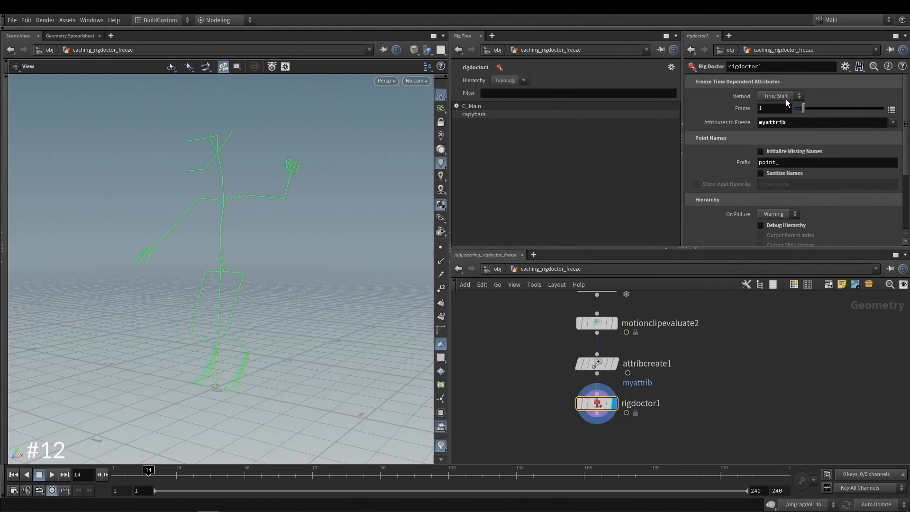
click(772, 95)
click(772, 96)
Open rigdoctor1's debug info with automatic refresh and scrub to frame 26 to check the frozen myattrib's data ID.
click(566, 404)
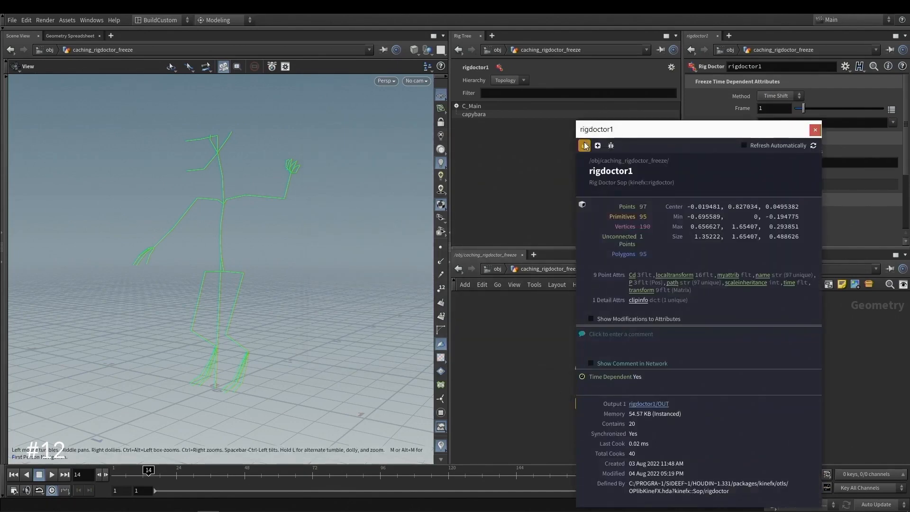
click(611, 123)
click(762, 45)
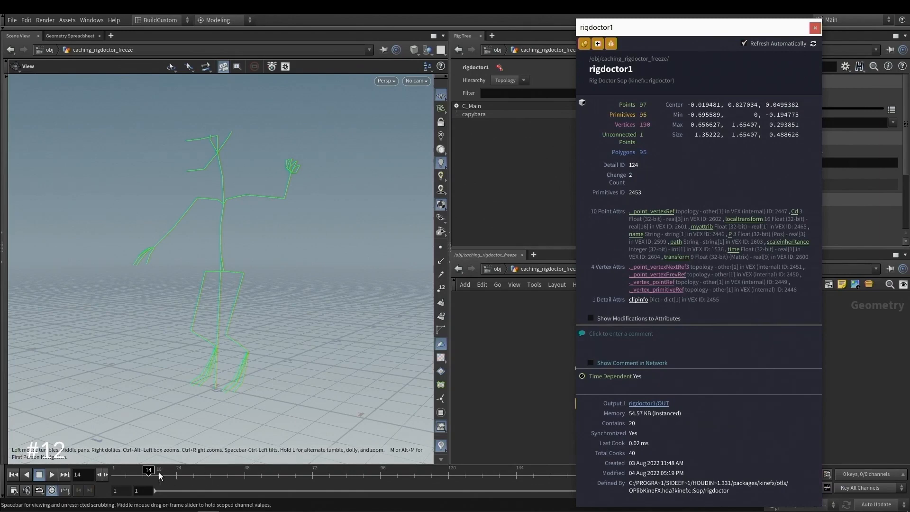
drag(148, 470, 182, 470)
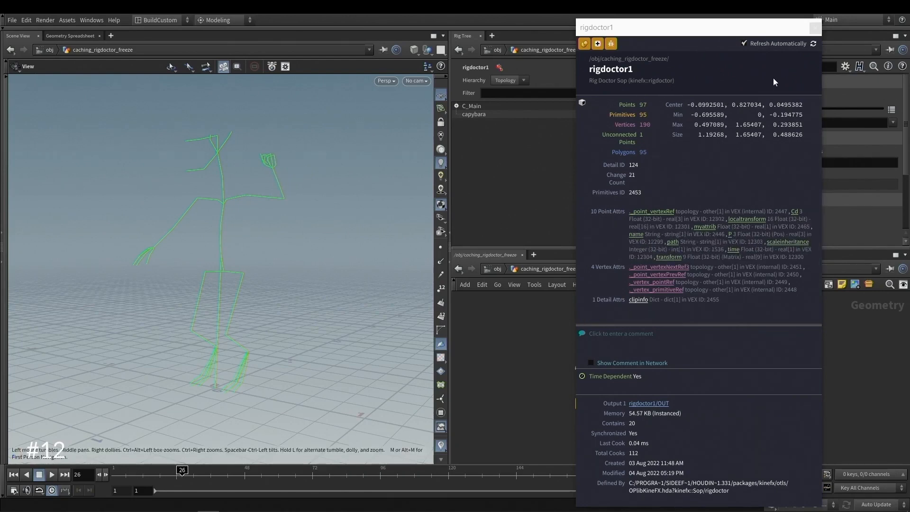
click(814, 28)
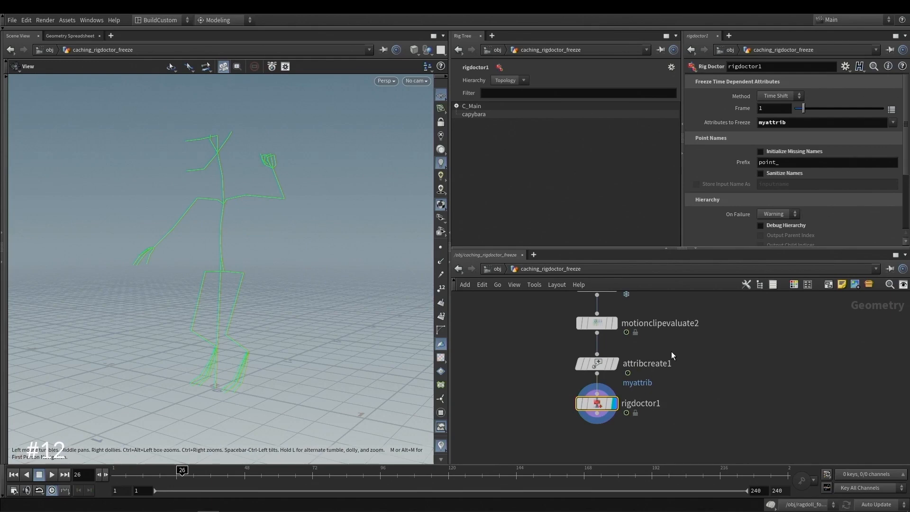
middle_drag(684, 354, 698, 362)
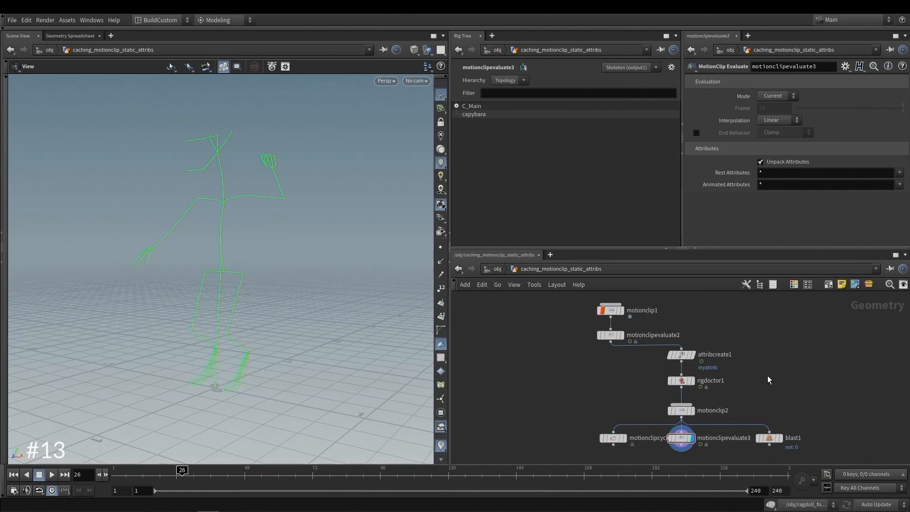
Display rigdoctor1 in the caching_motionclip_static_attribs network, open its parameters and scrub the animation to frame 17.
scroll(680, 380, up, 3)
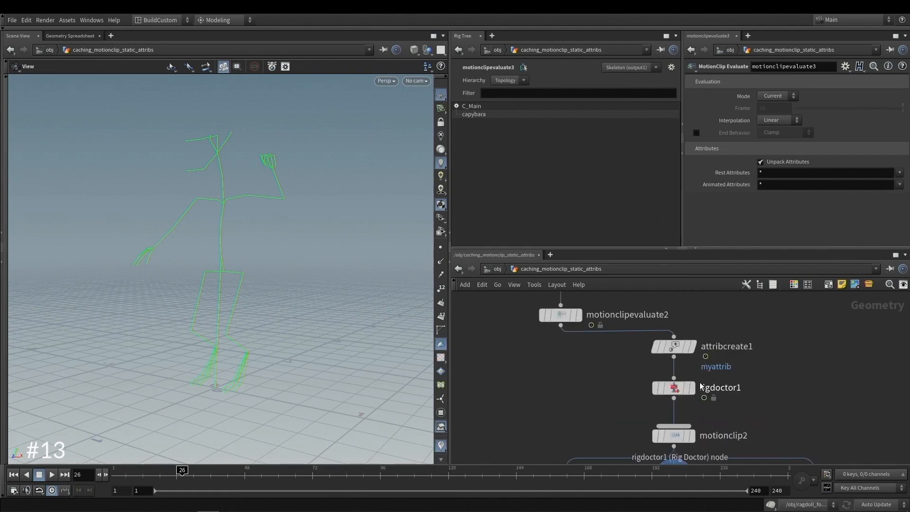
click(693, 380)
middle_drag(672, 389, 662, 366)
click(662, 366)
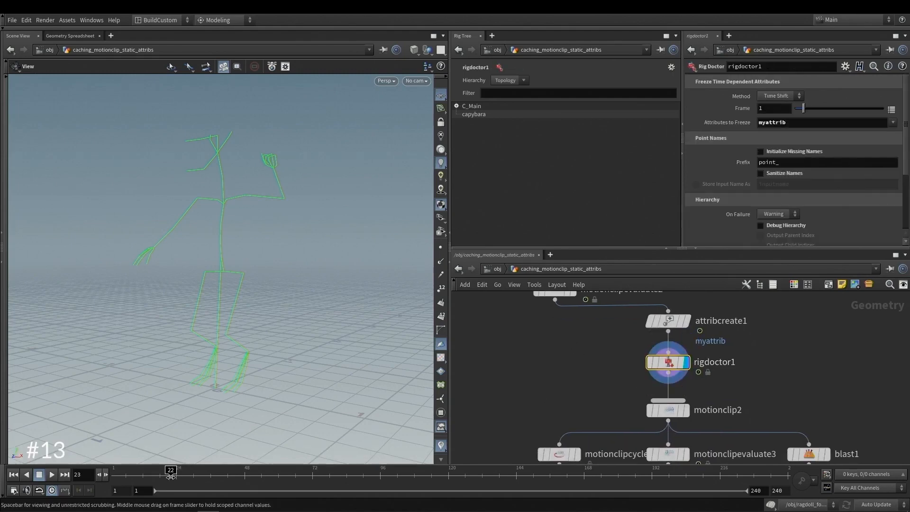
drag(182, 474, 156, 475)
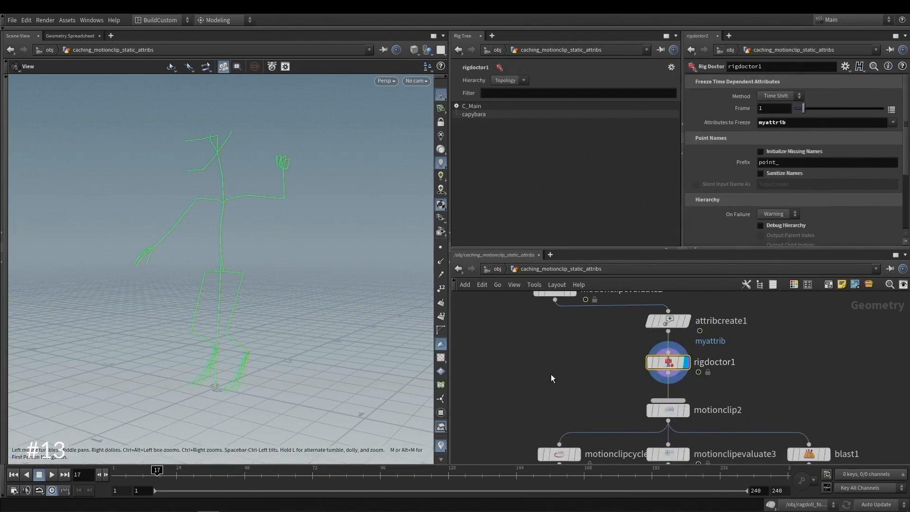
Display motionclip2 with its parameters and scrub the animation to frame 19.
middle_drag(661, 393, 646, 379)
click(672, 397)
click(658, 398)
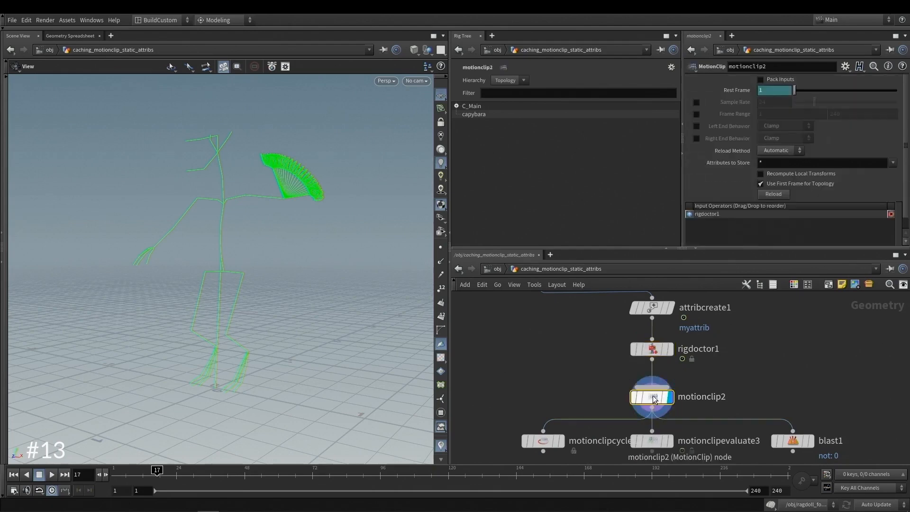
drag(180, 472, 162, 472)
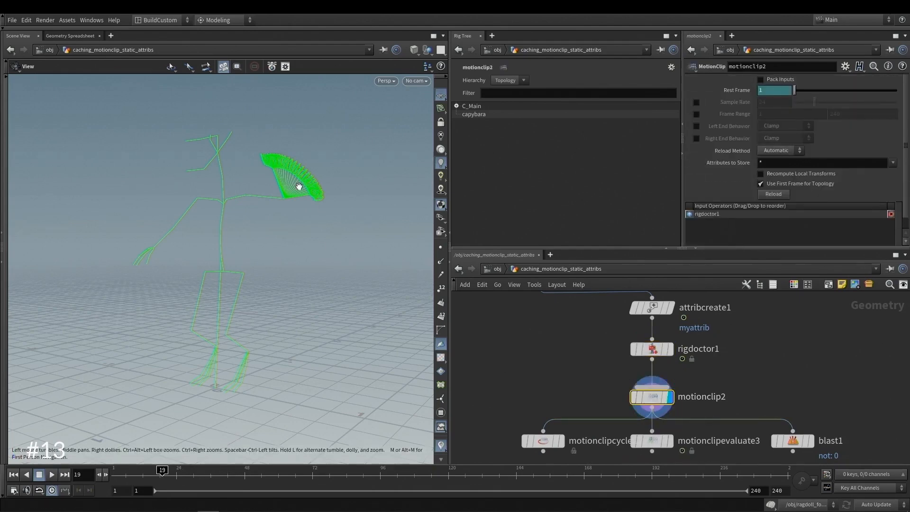
Exclude Cd and myattrib from motionclip2's stored attributes by setting Attributes to Store to "* ^Cd ^myattrib".
middle_drag(570, 371, 556, 358)
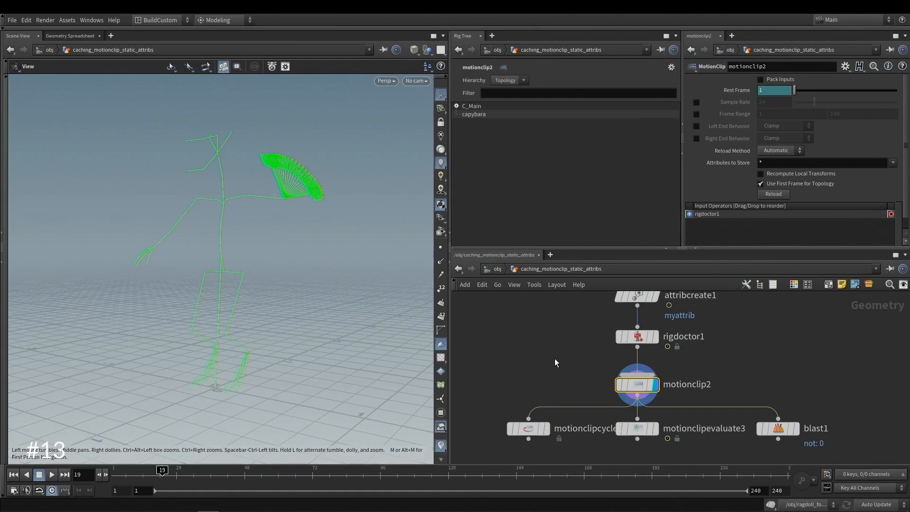
middle_drag(572, 365, 562, 355)
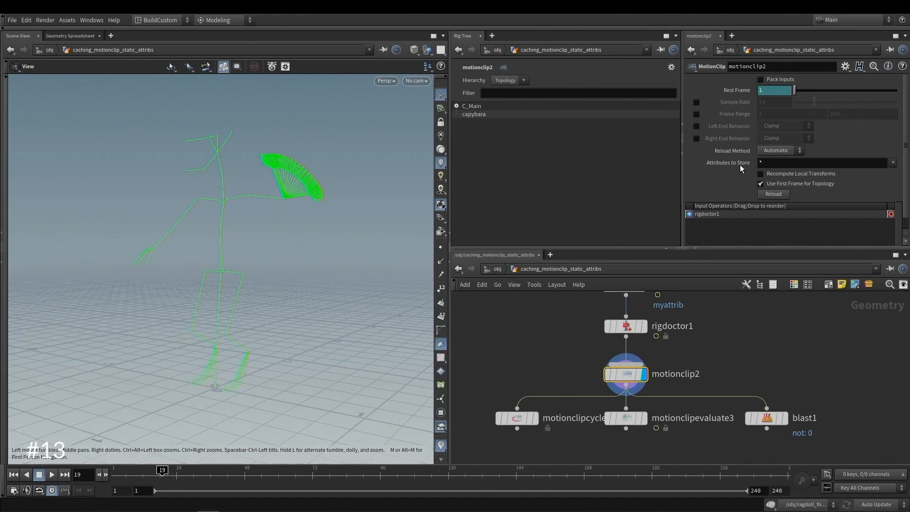
click(787, 161)
mouse_move(631, 327)
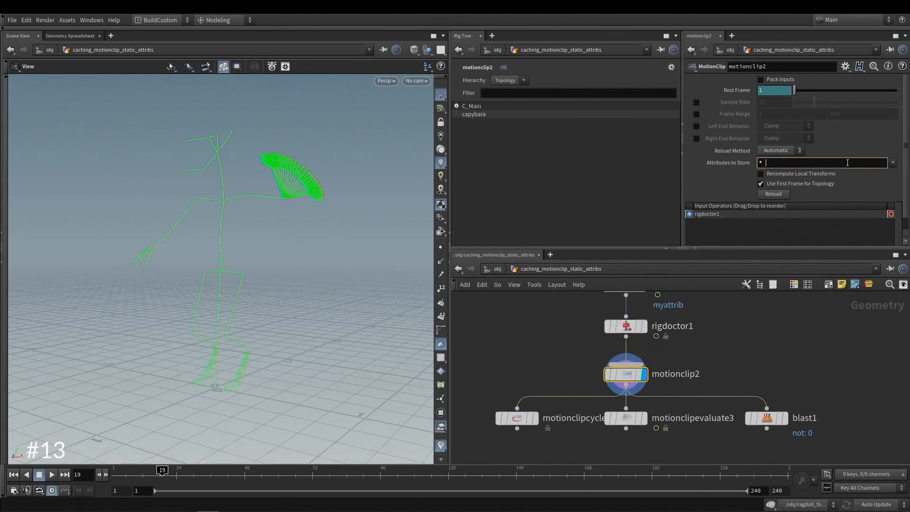
text(^Cd ^myattrib)
key(Return)
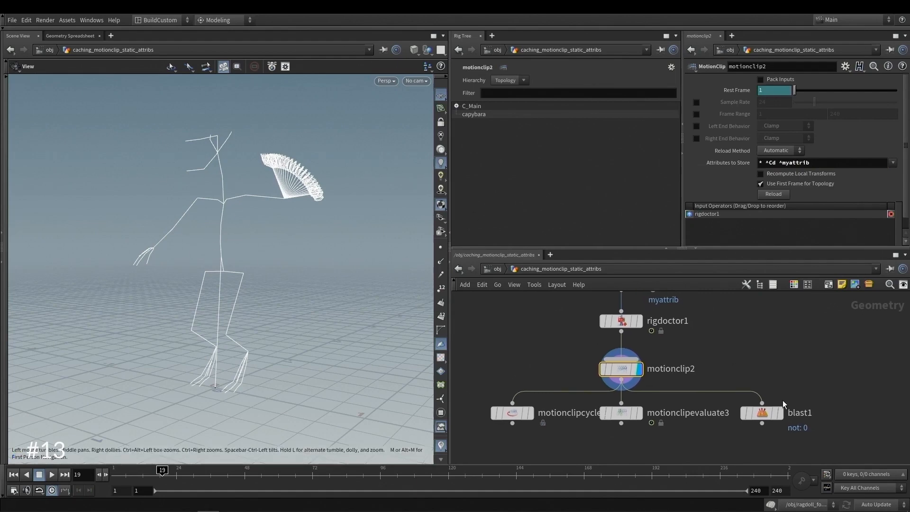
Add an Unpack node below blast1, connect and display it, and inspect its node info for the stored attributes.
click(761, 415)
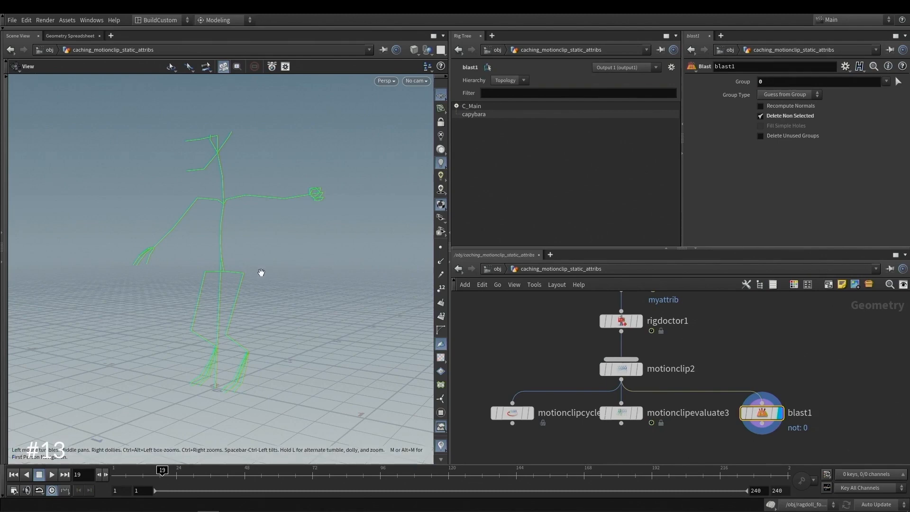
middle_click(763, 415)
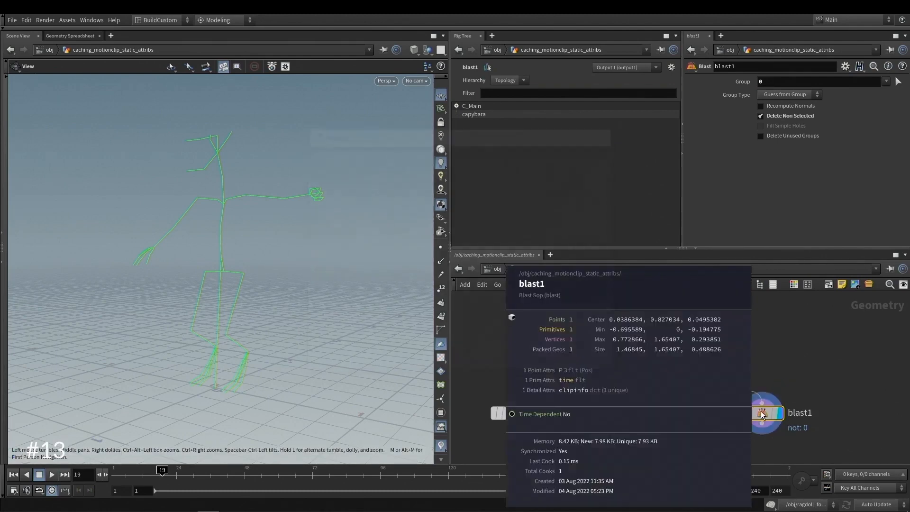
key(Tab)
text(un)
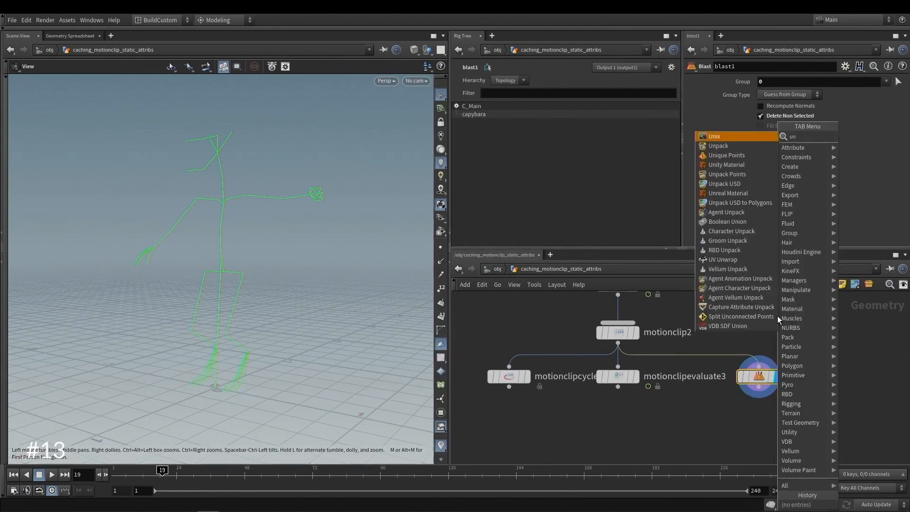
text(pack)
key(Return)
click(758, 425)
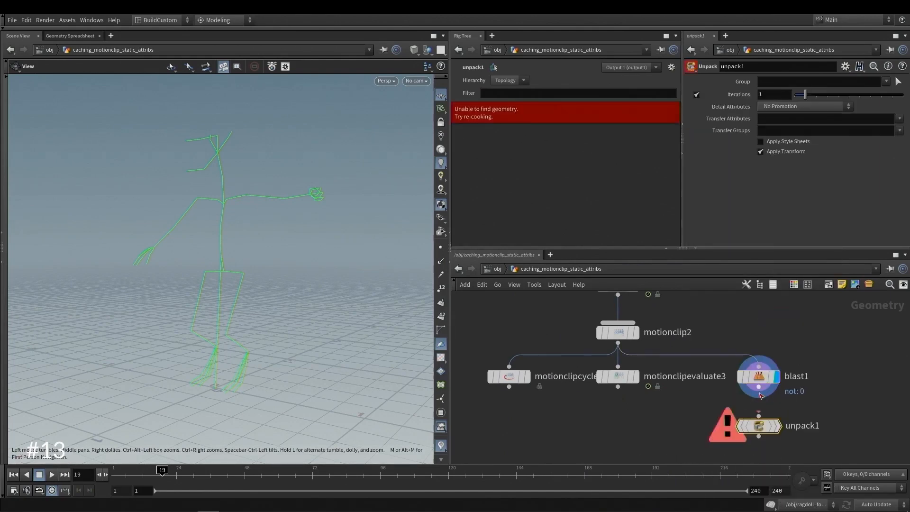
click(775, 425)
drag(758, 386, 758, 415)
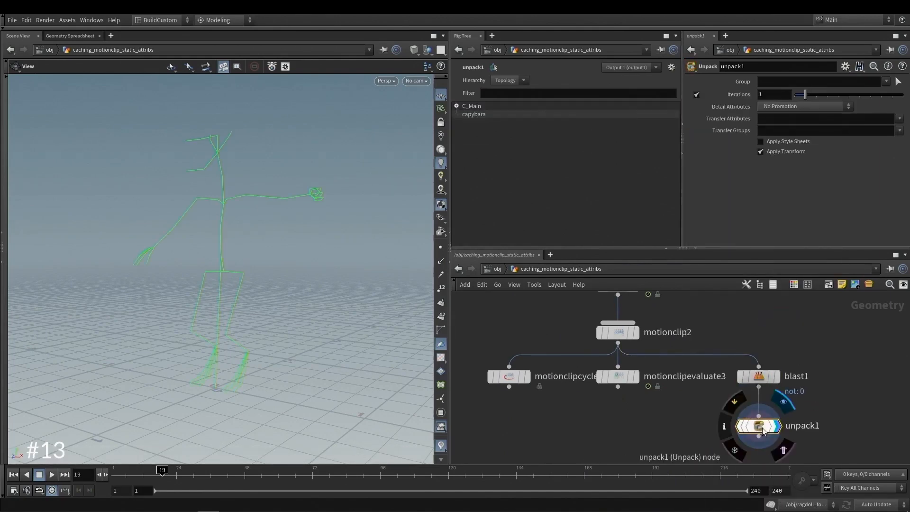
middle_click(761, 427)
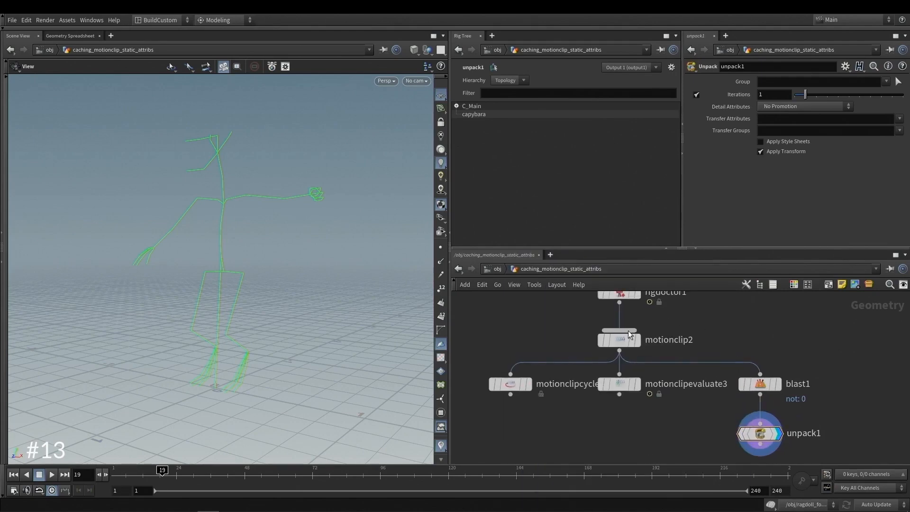
Set blast1's group to 1 and inspect unpack1's node info for the attributes kept on that primitive.
click(624, 337)
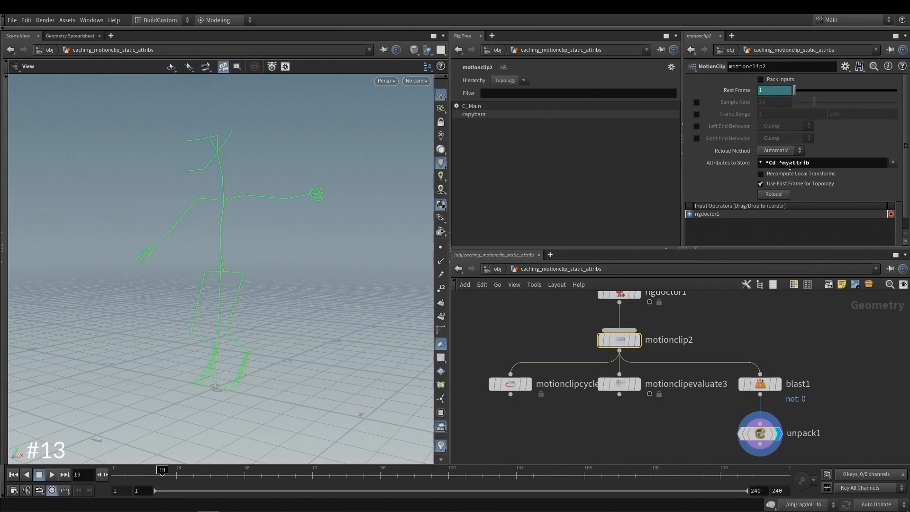
click(759, 384)
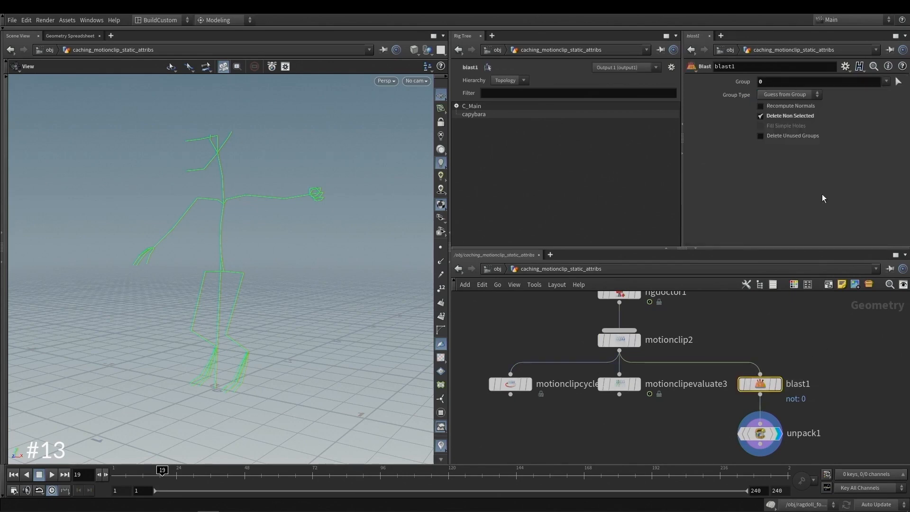
click(776, 82)
text(1)
key(Return)
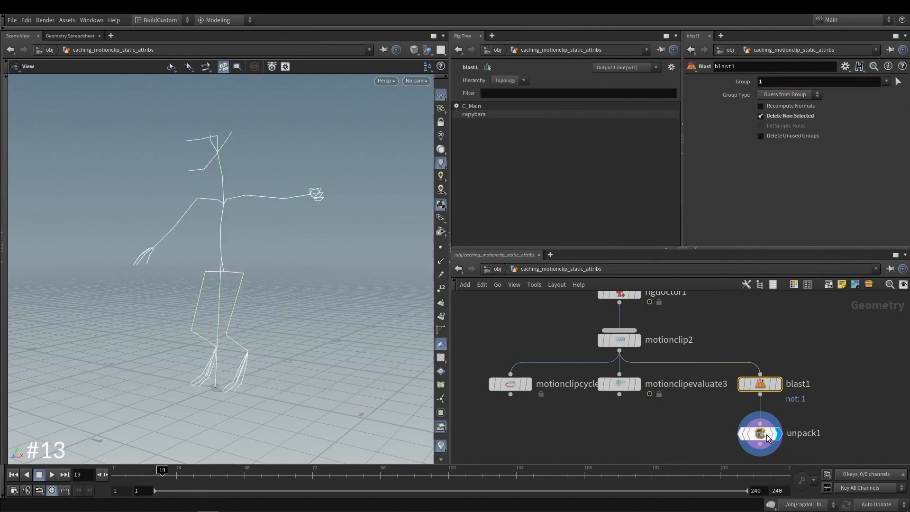
middle_click(763, 436)
scroll(735, 323, down, 1)
middle_drag(734, 323, 747, 353)
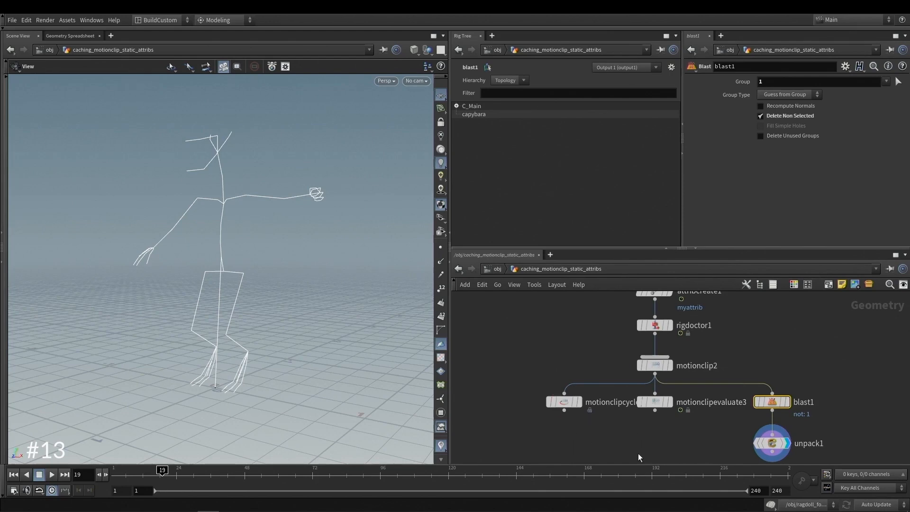
Review the attribute parameters of motionclipcycle1 and motionclipevaluate3, and display motionclipevaluate3.
drag(590, 435, 534, 344)
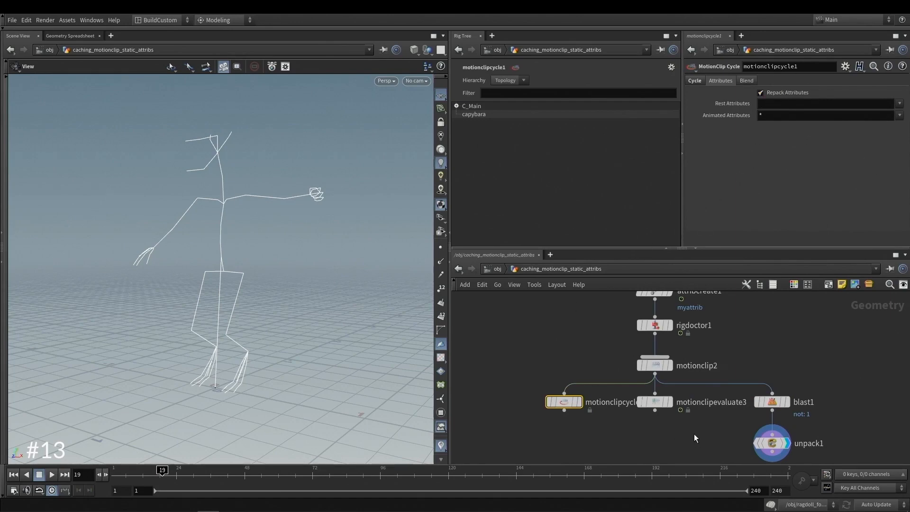
drag(690, 431, 676, 419)
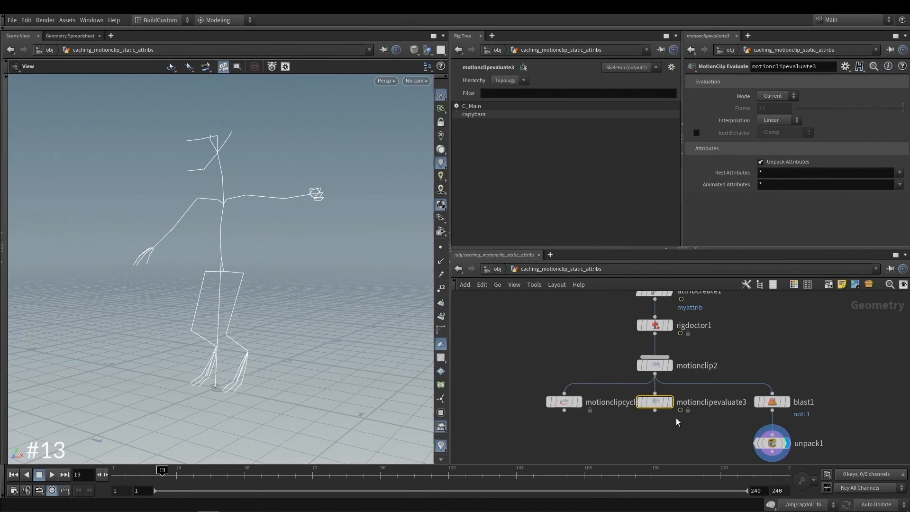
scroll(676, 417, up, 3)
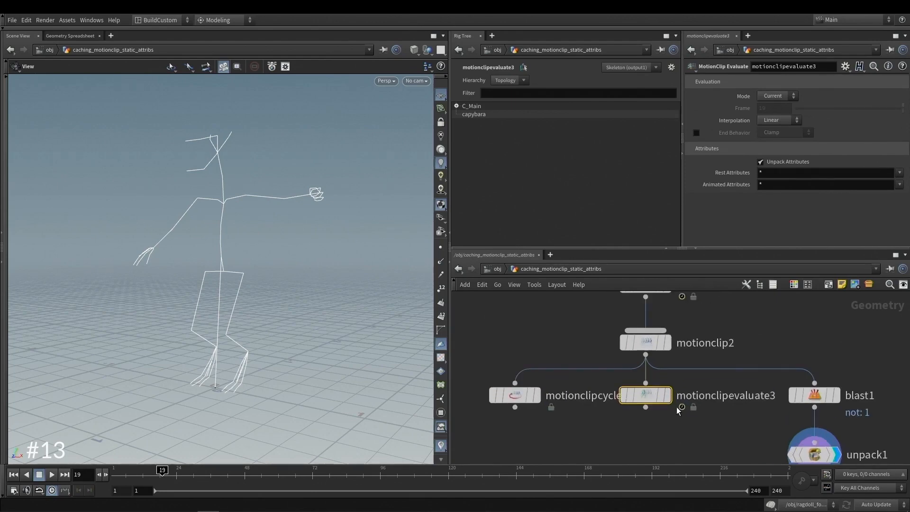
key(r)
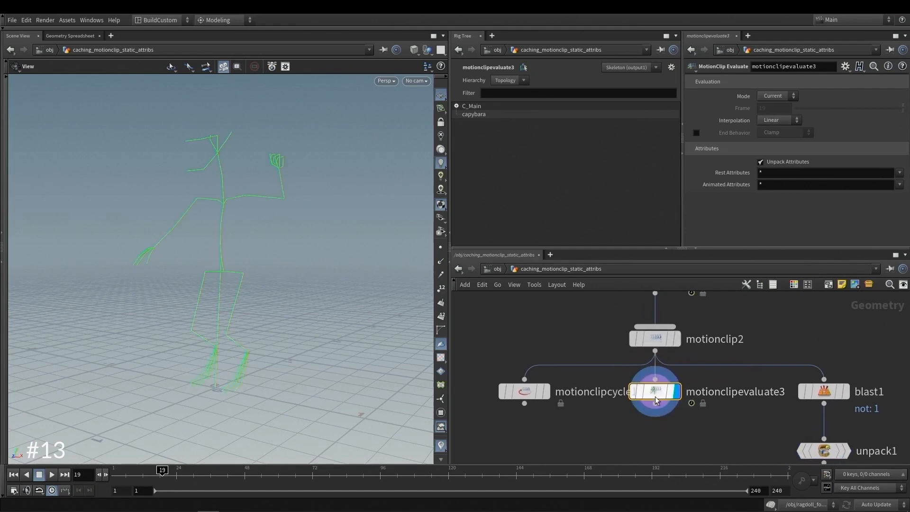
Open motionclipevaluate3's debug info with automatic refresh and scrub to frame 12 to check the data IDs of Cd and myattrib.
middle_click(658, 391)
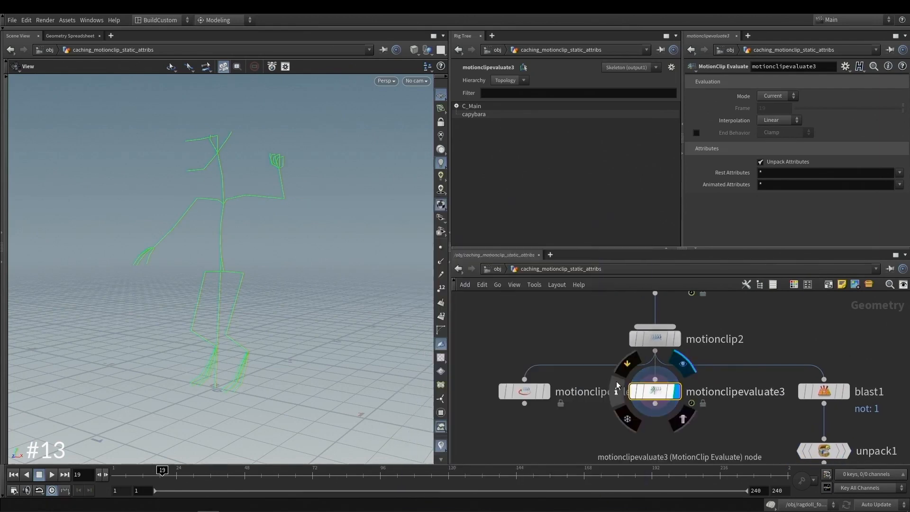
click(616, 392)
click(636, 131)
click(649, 131)
click(662, 108)
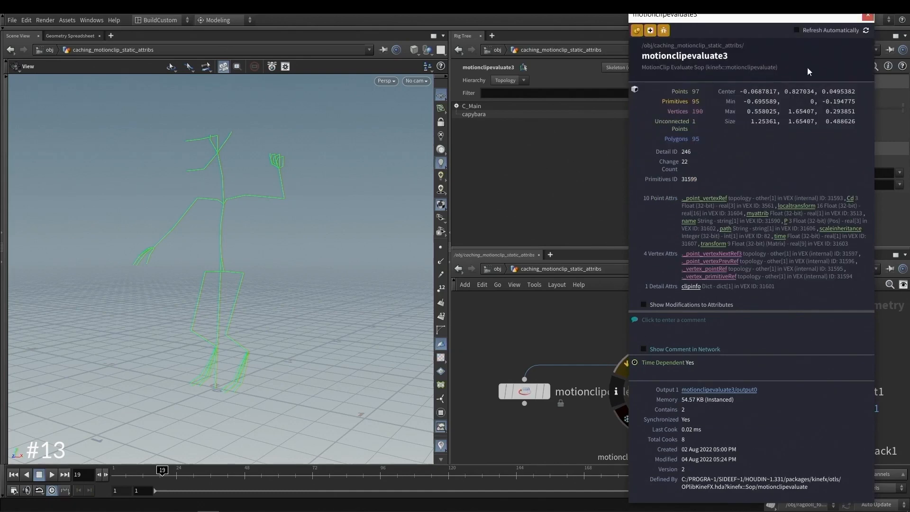
click(823, 30)
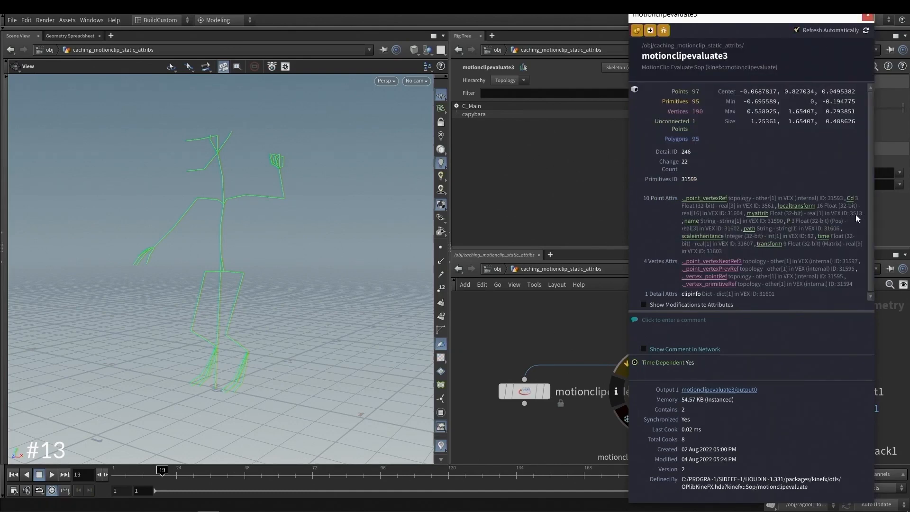
drag(162, 473, 143, 473)
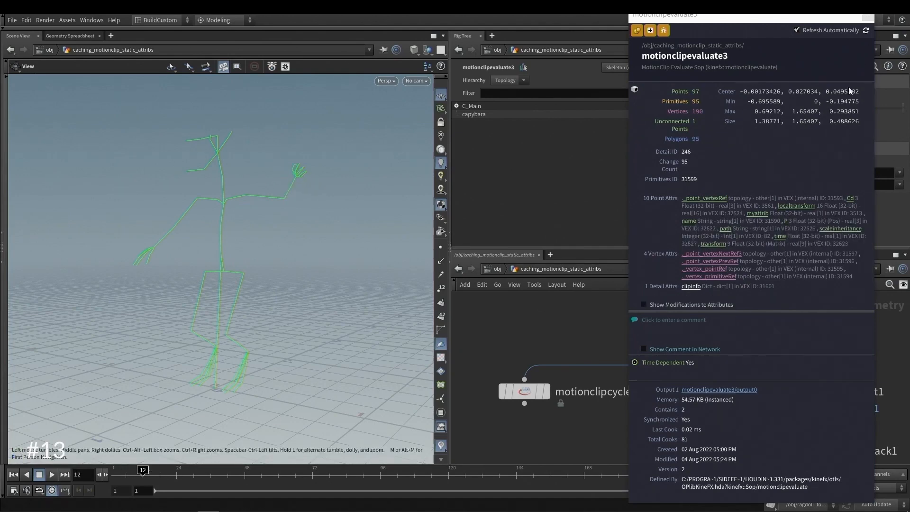
click(867, 18)
Remove the ^myattrib exclusion from motionclip2's Attributes to Store.
click(679, 346)
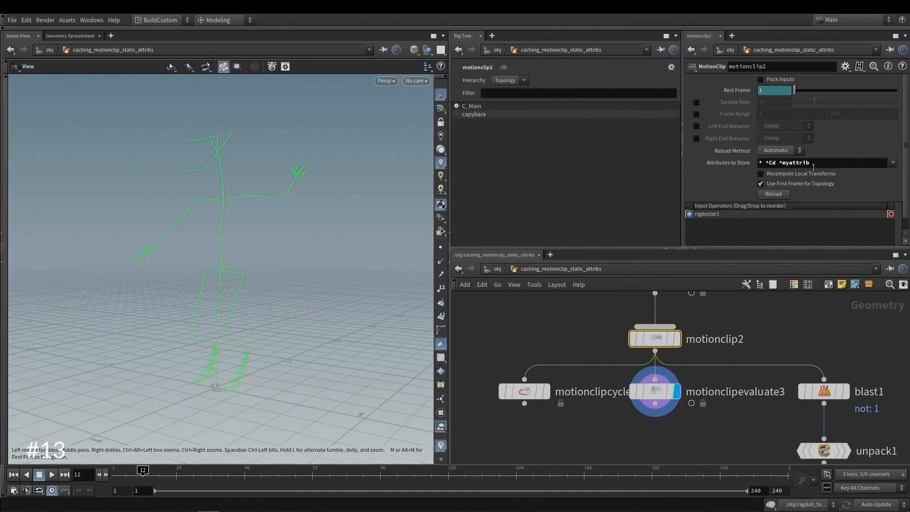
click(655, 392)
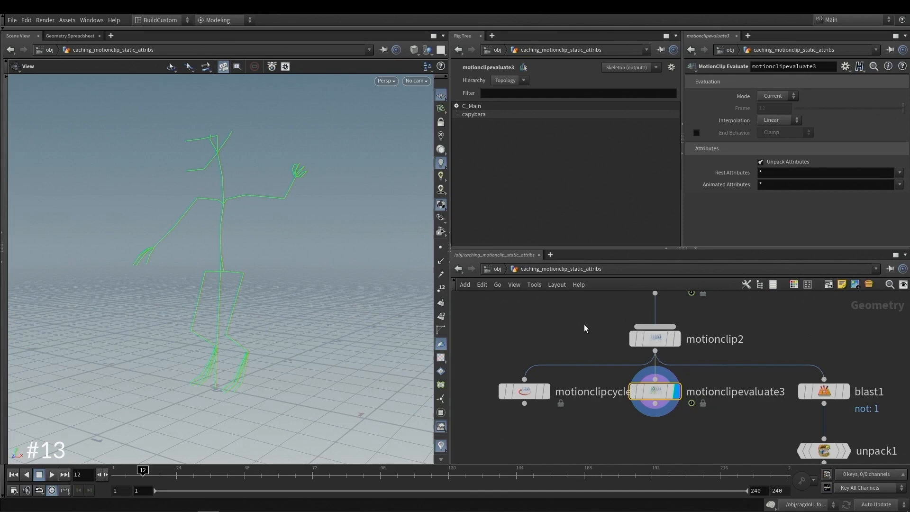
click(655, 338)
drag(811, 163, 790, 163)
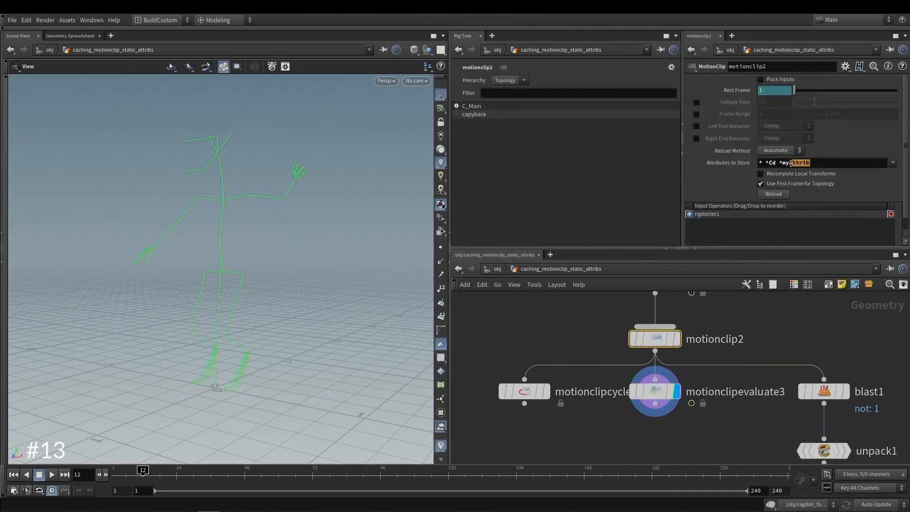
key(BackSpace)
key(BackSpace)
key(BackSpace)
key(BackSpace)
key(BackSpace)
key(Return)
Reopen motionclipevaluate3's debug info with automatic refresh and scrub to frame 26 to check myattrib's data ID.
click(658, 391)
middle_click(656, 392)
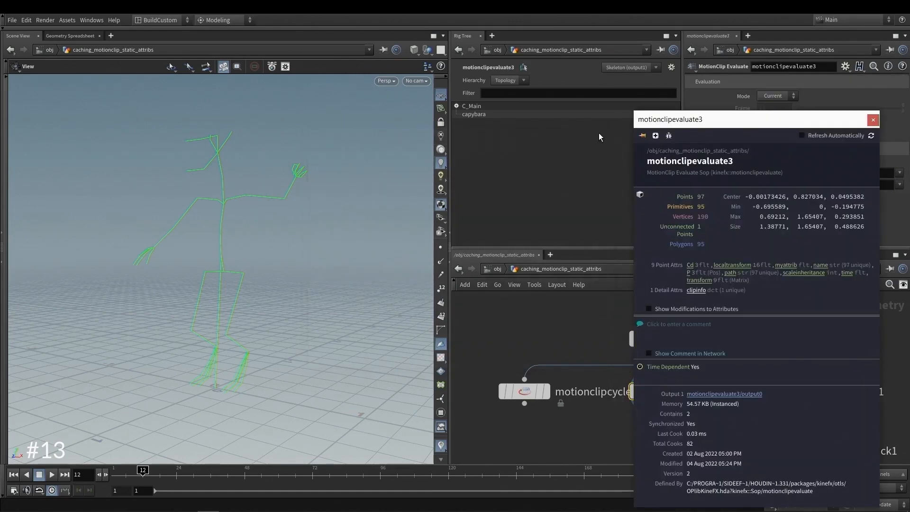
click(642, 135)
click(655, 136)
click(668, 112)
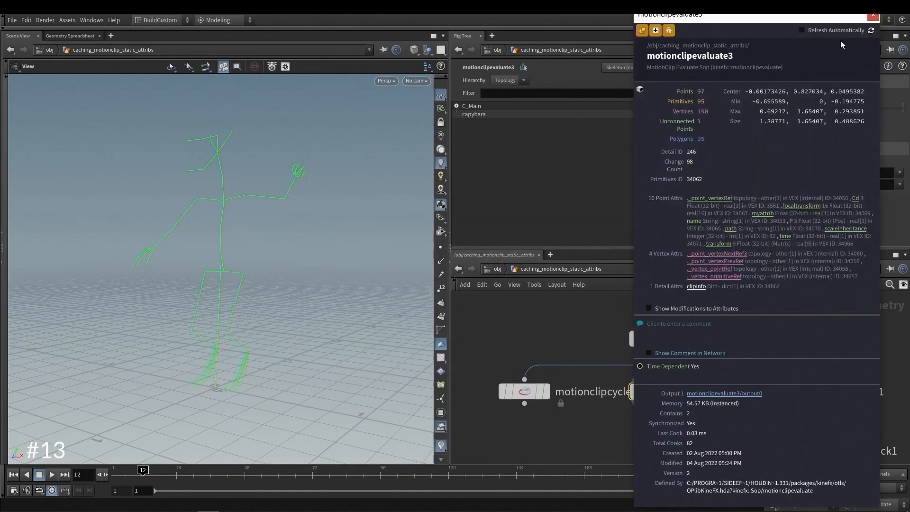
click(801, 30)
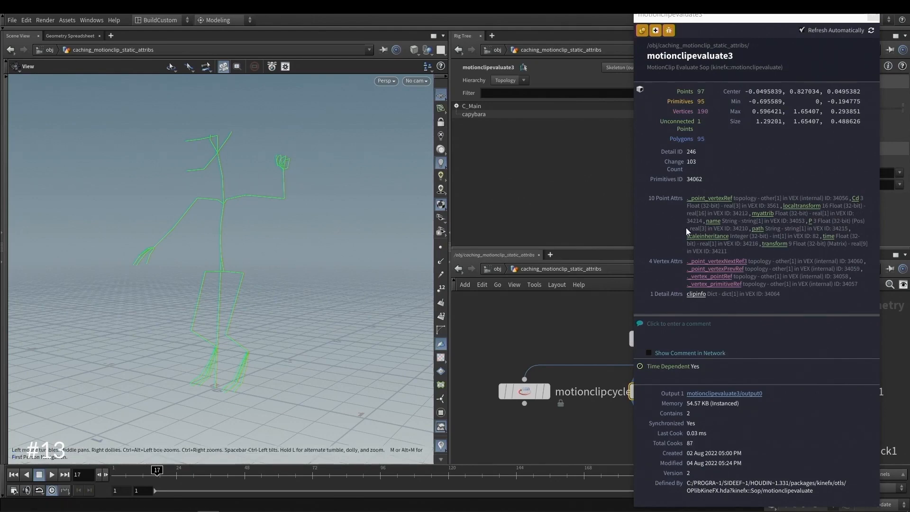
click(170, 474)
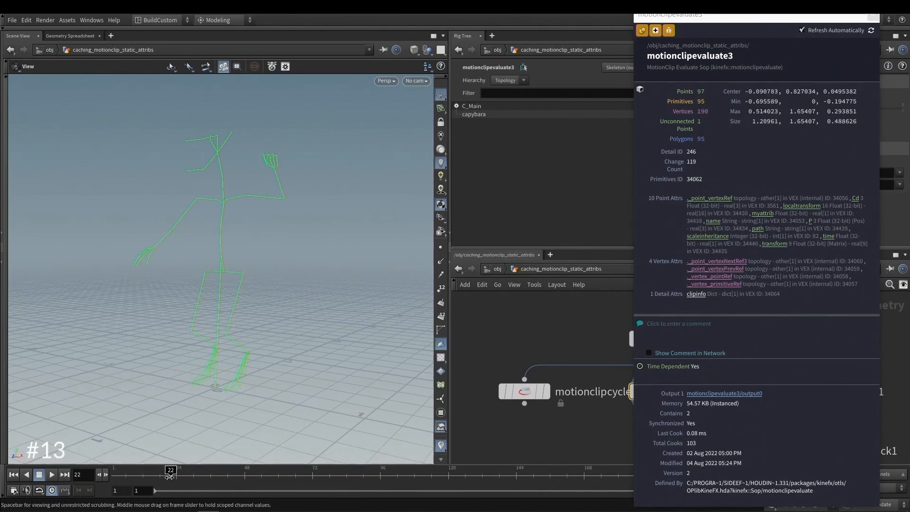
drag(170, 475, 181, 474)
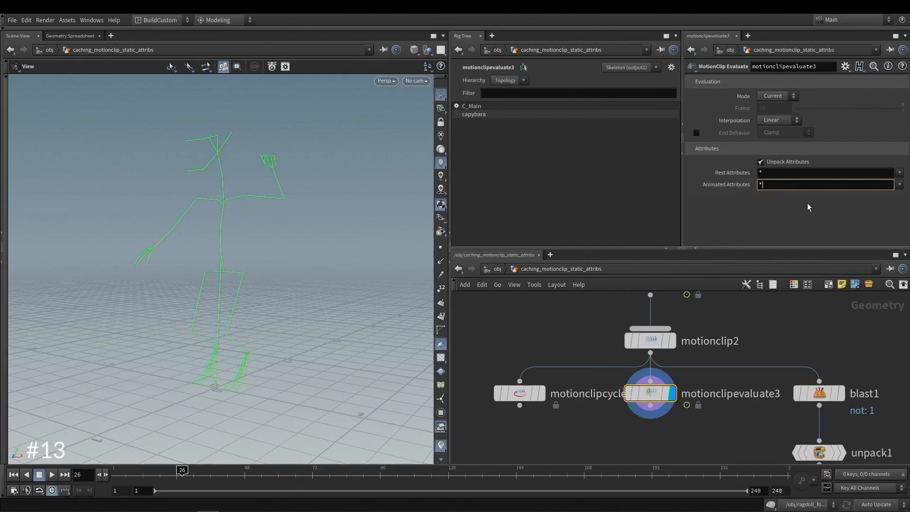
Exclude myattrib from motionclipevaluate3's evaluation by setting its Animated Attributes to "* ^myattrib".
click(898, 184)
click(884, 223)
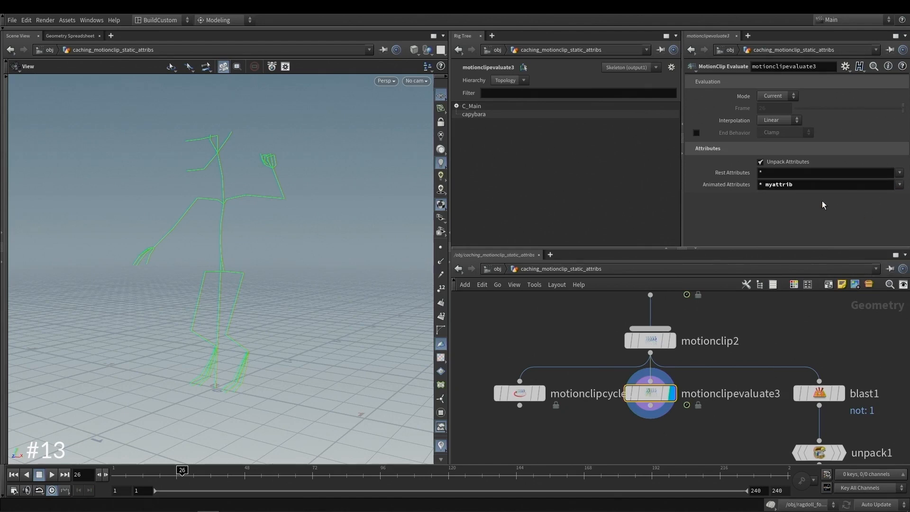
click(770, 189)
text(^)
key(Return)
Inspect motionclipevaluate3's debug info with automatic refresh while scrubbing around frame 26 to check the data IDs of Cd and myattrib.
mouse_move(658, 396)
click(615, 397)
click(647, 135)
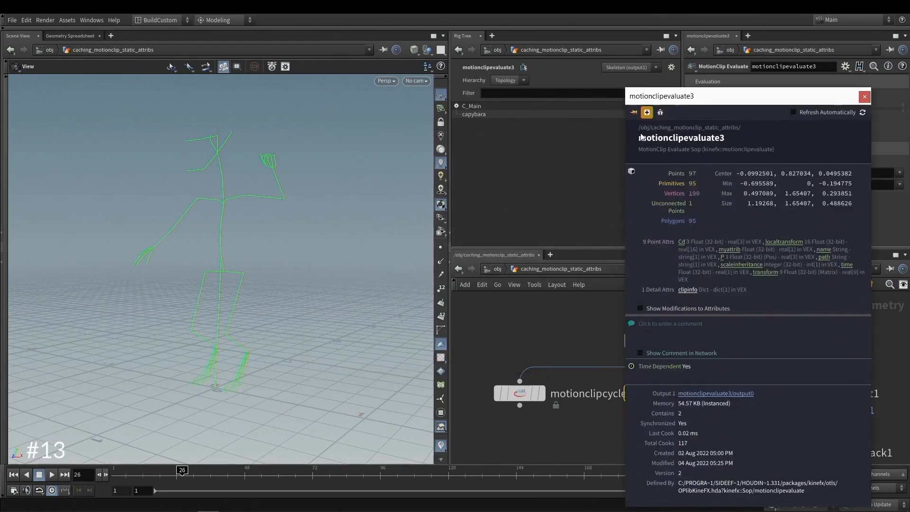
click(634, 112)
click(660, 112)
click(813, 30)
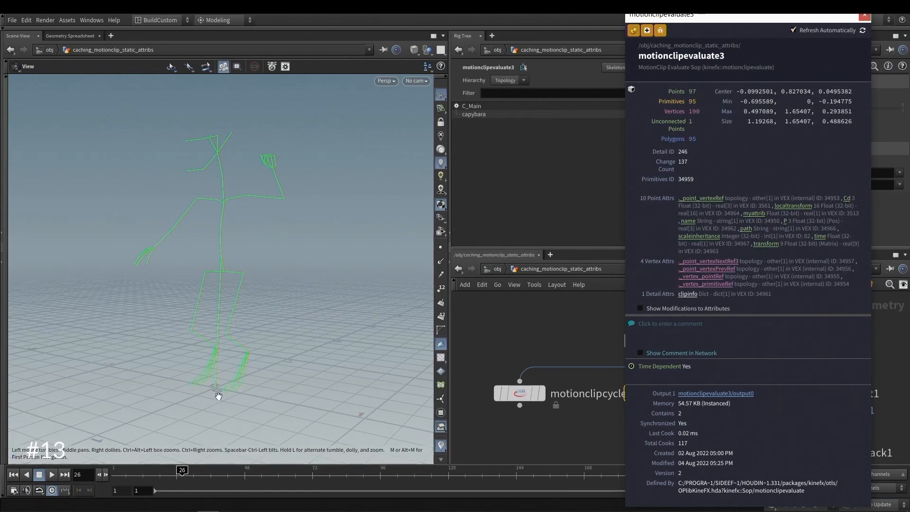
click(176, 470)
mouse_move(177, 470)
mouse_down()
mouse_move(156, 472)
mouse_move(211, 480)
mouse_move(168, 471)
mouse_move(182, 470)
mouse_up()
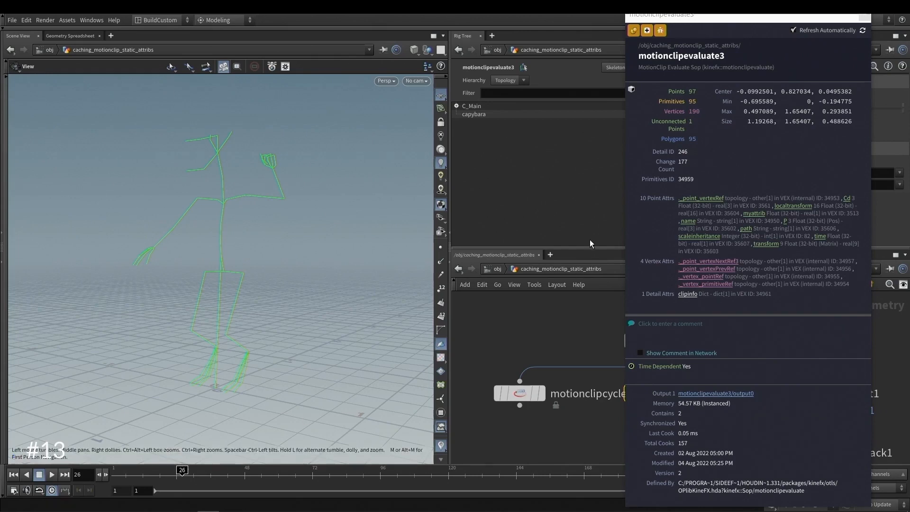
click(864, 17)
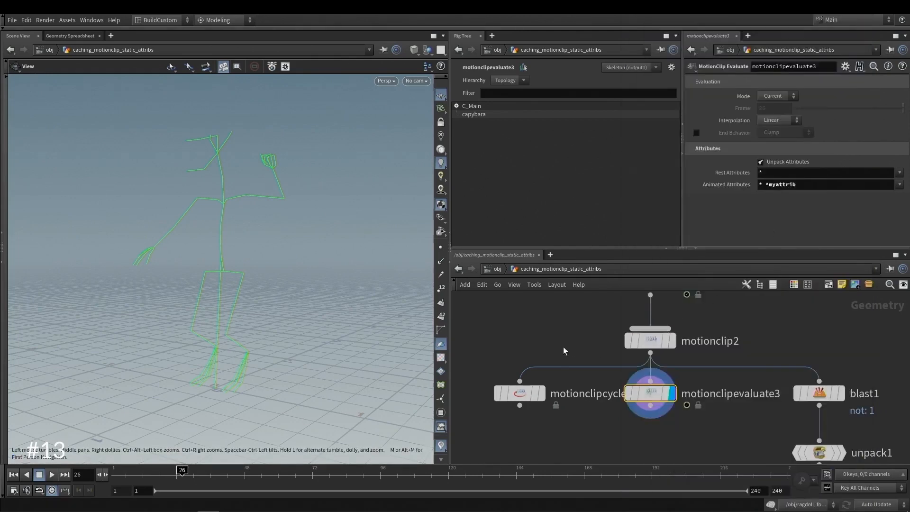
Review the attribute settings of motionclip2 and motionclipevaluate3.
click(649, 338)
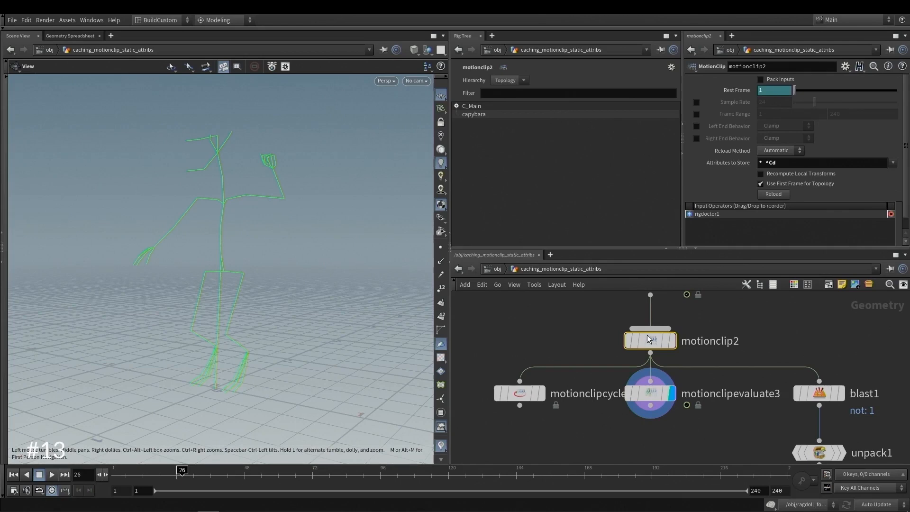
mouse_move(645, 342)
click(648, 391)
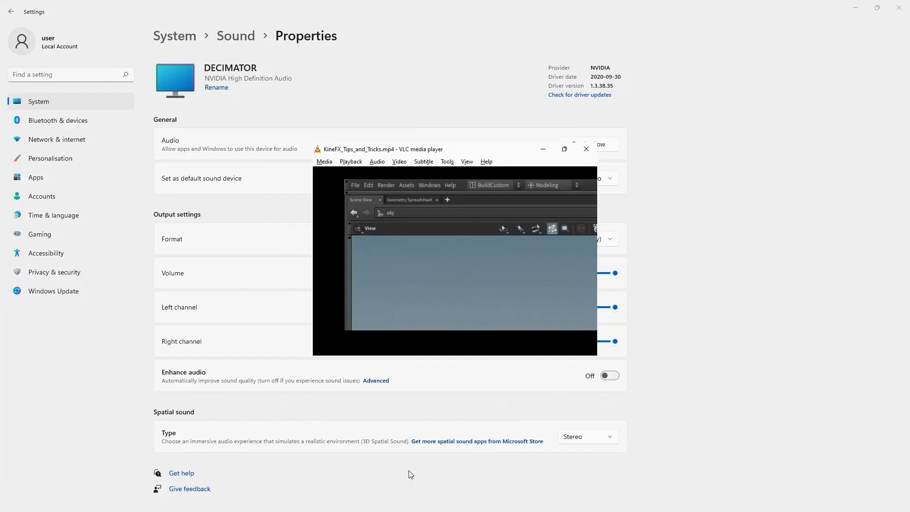
Quit the VLC media player and show the Windows desktop.
key(ctrl+q)
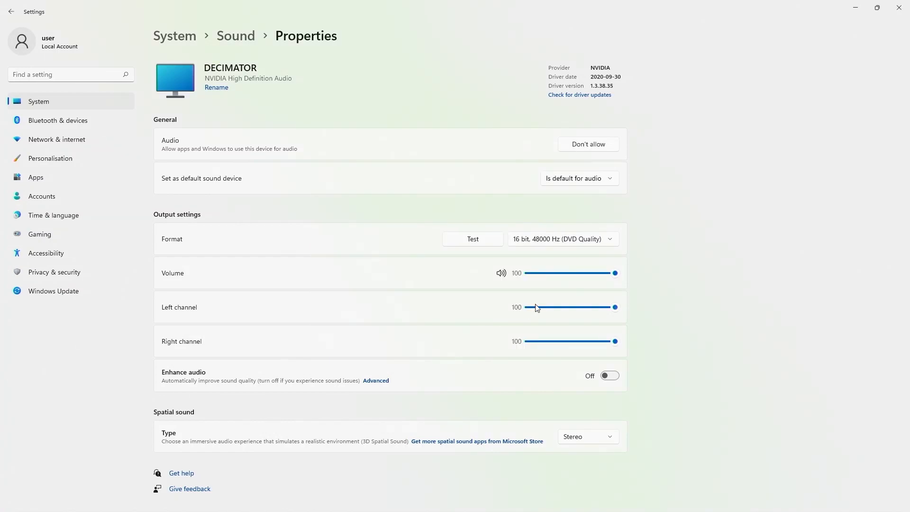
key(alt+Tab)
key(alt+Tab)
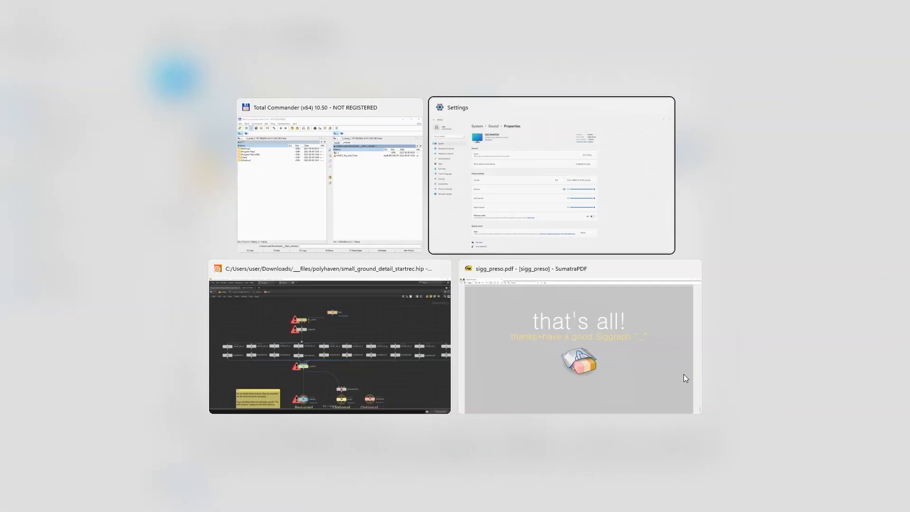
key(super+d)
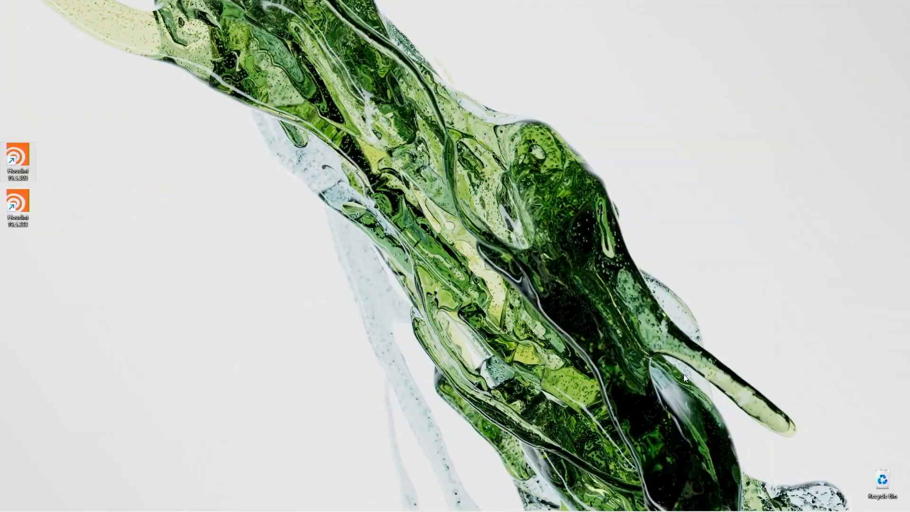